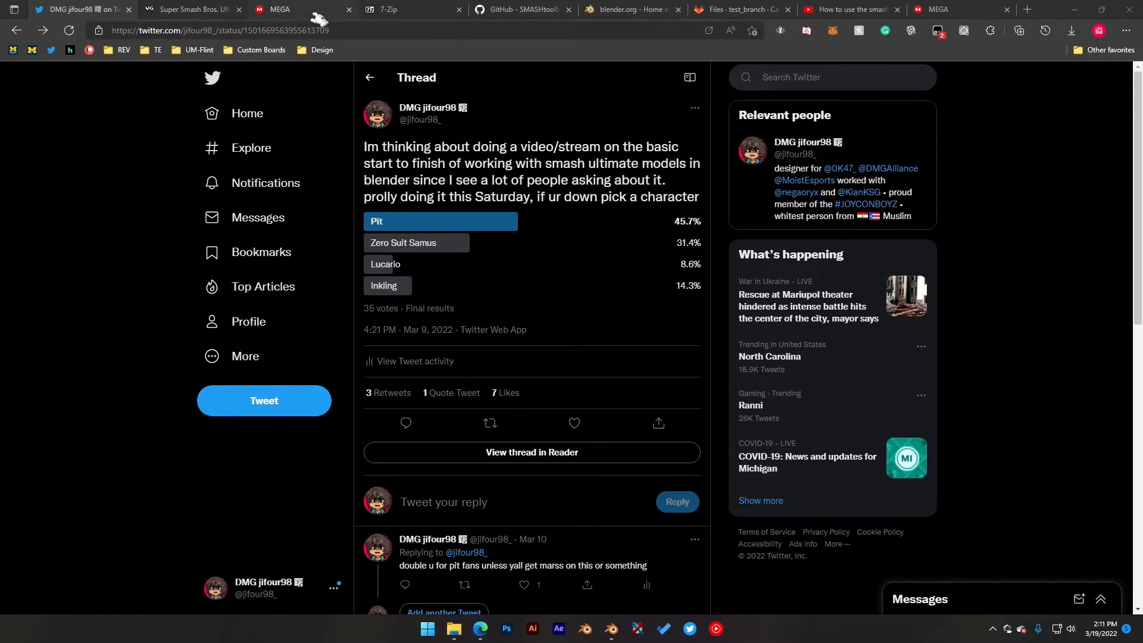
Step: Browse the shared MEGA folder's list of character model archives from its beginning
click(317, 14)
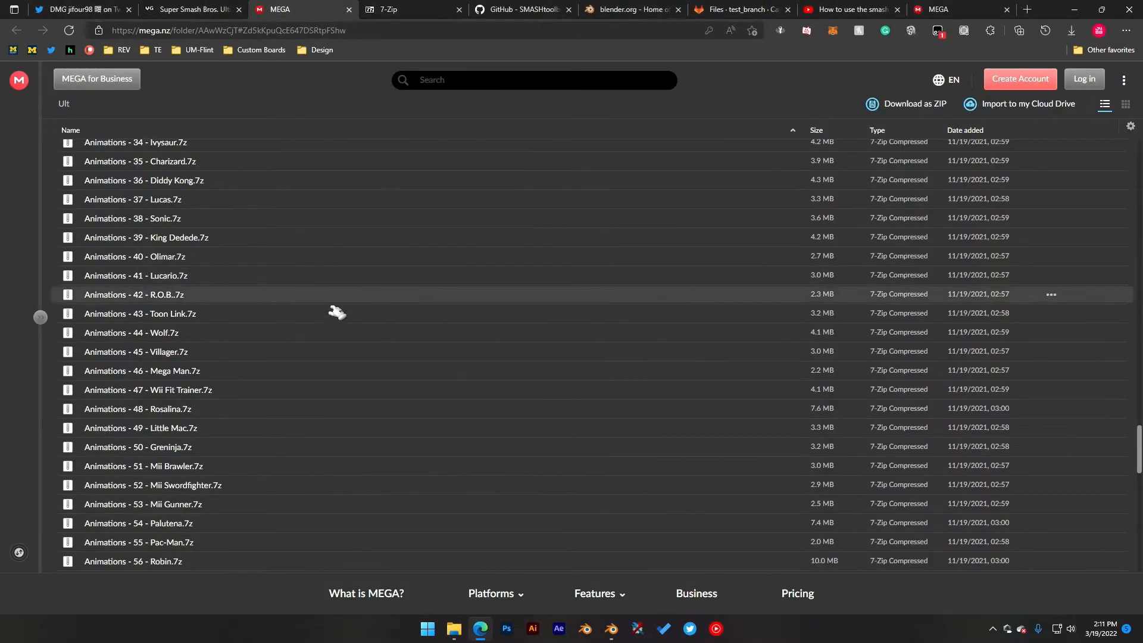
drag(1137, 437, 1128, 179)
scroll(214, 262, up, 2)
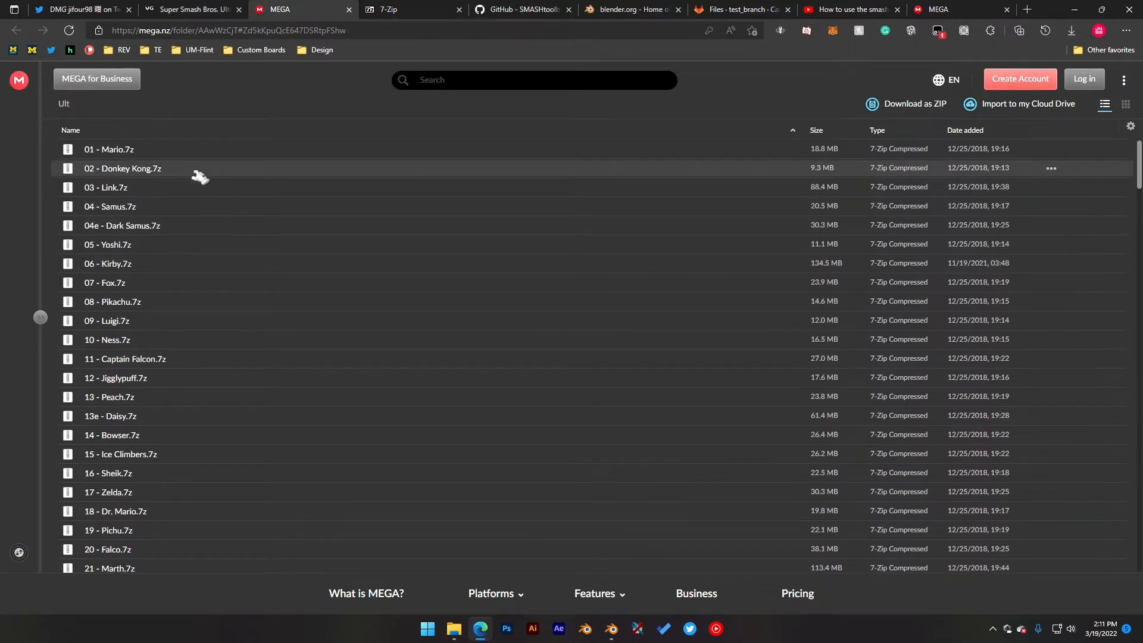
scroll(179, 465, down, 3)
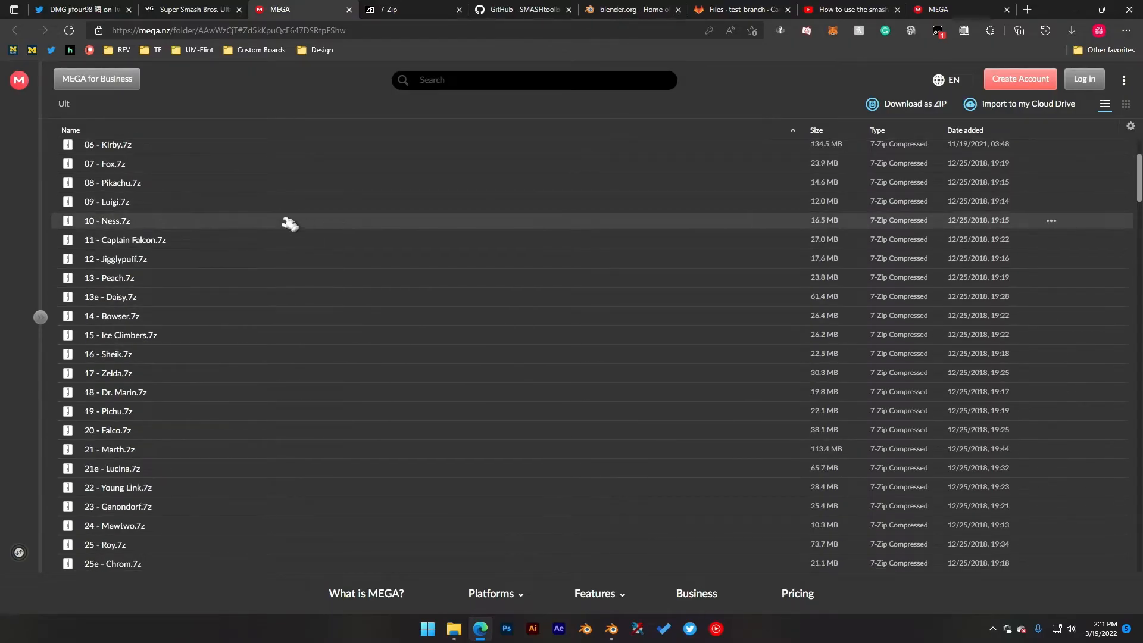
Step: Switch to File Explorer, open the Ult folder inside Downloads\Ult, and return to the browser
click(455, 628)
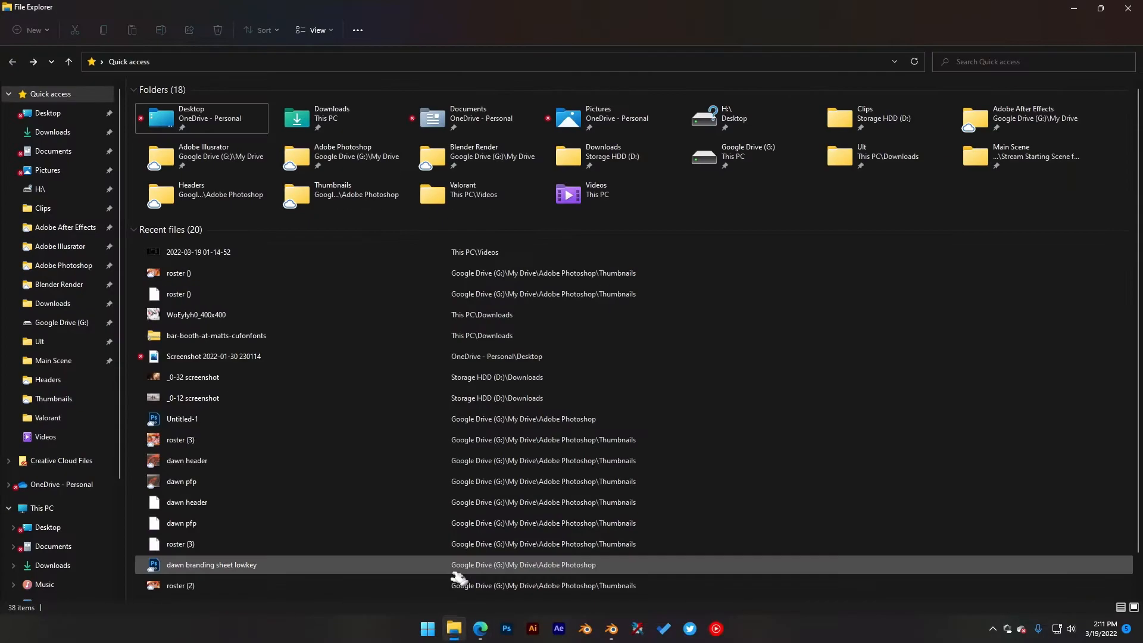
click(42, 343)
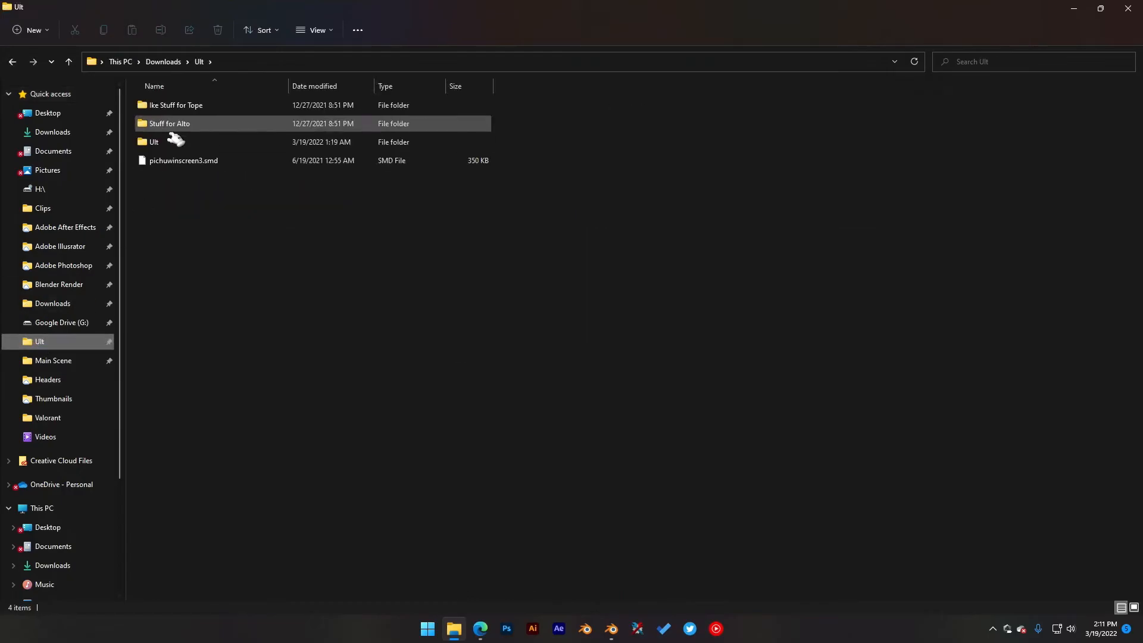
double_click(172, 141)
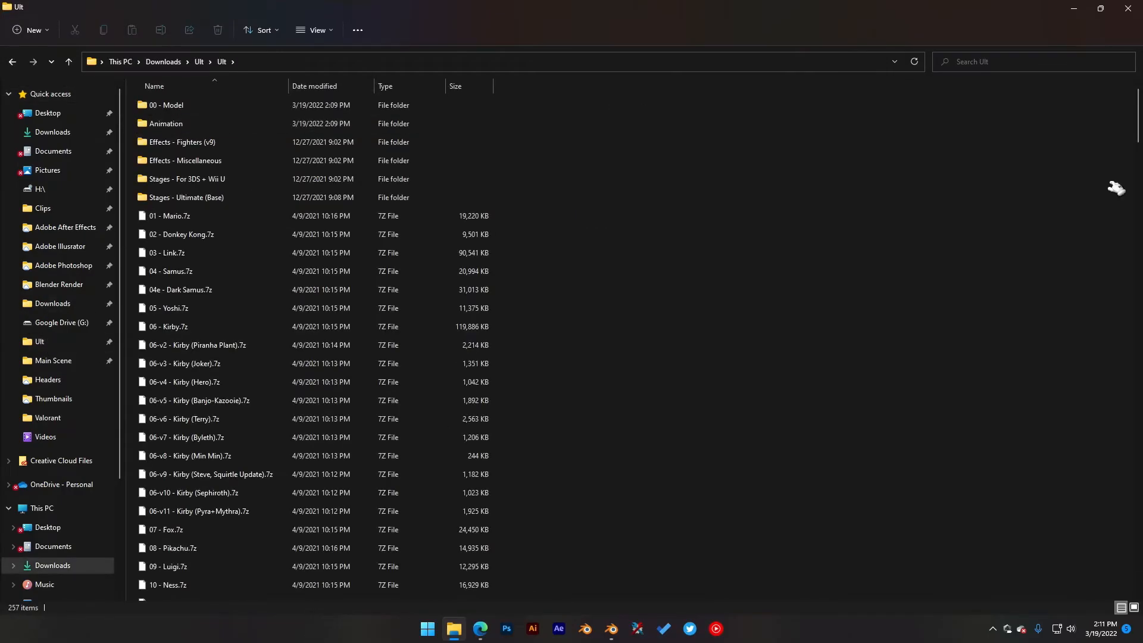
click(1076, 9)
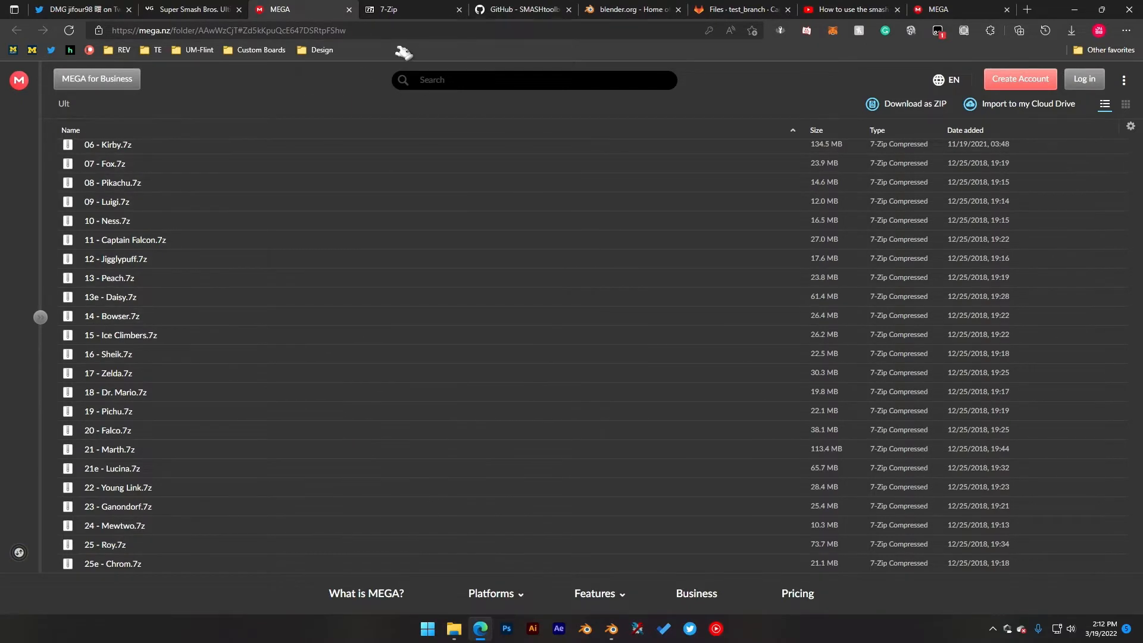
Step: Review the 7-Zip and Blender download sites and the importer scripts in the io_scene_numdlb GitLab repository
click(411, 13)
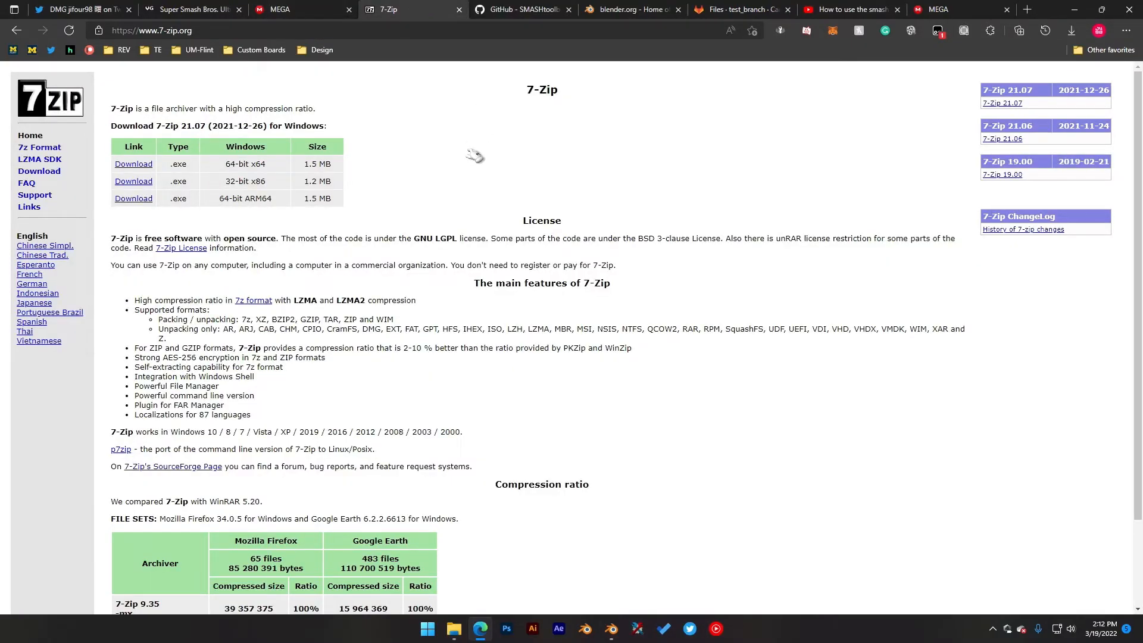
click(622, 14)
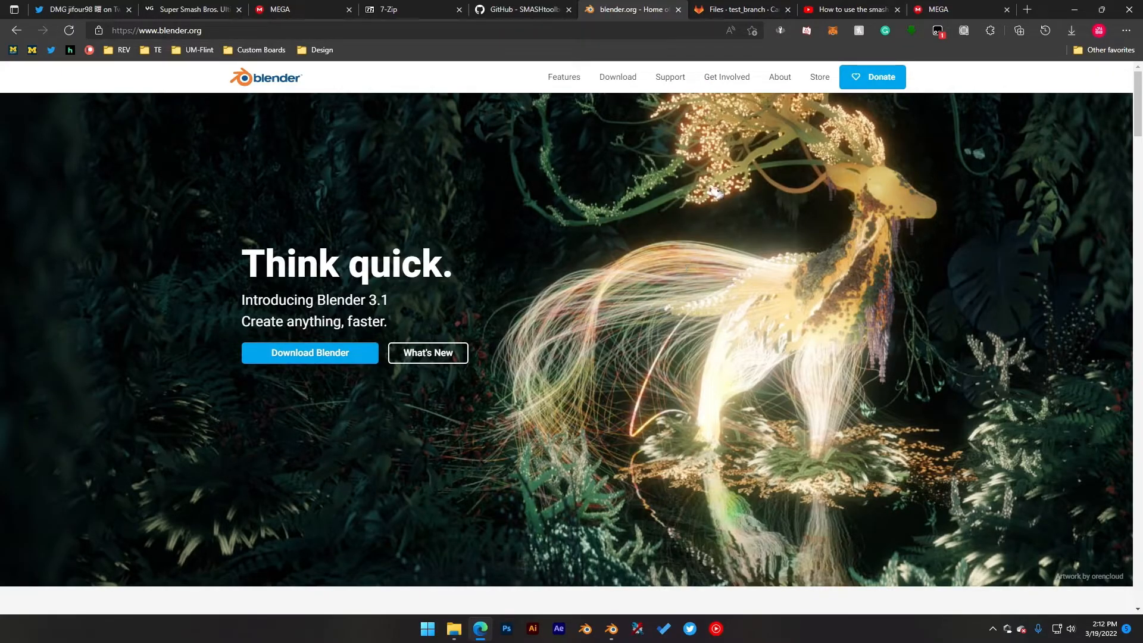
click(730, 12)
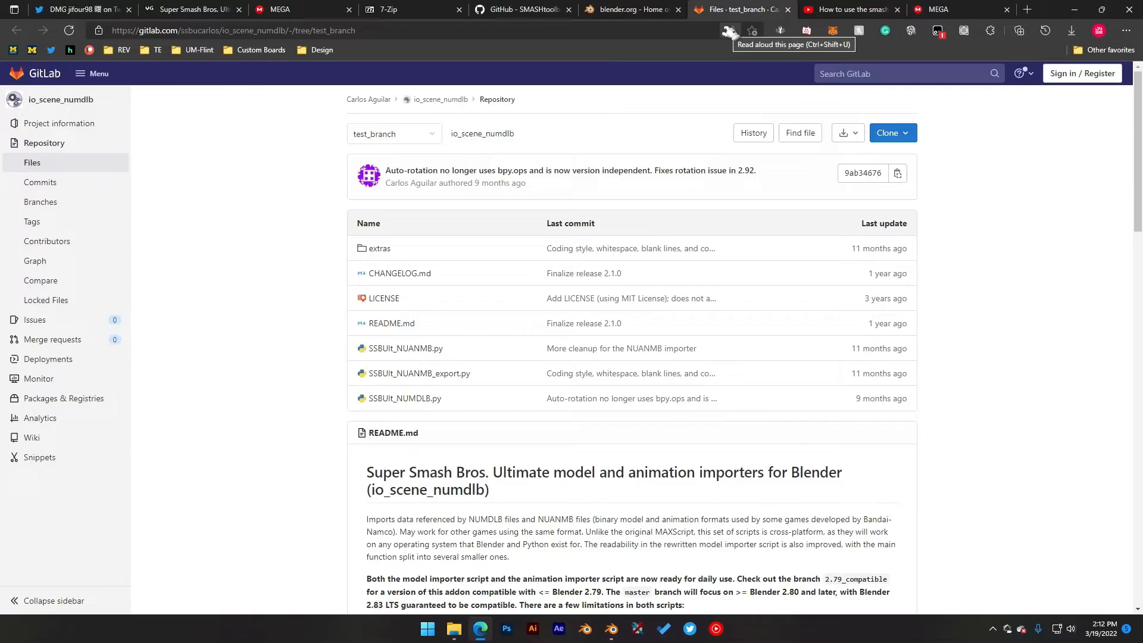
drag(428, 401, 463, 388)
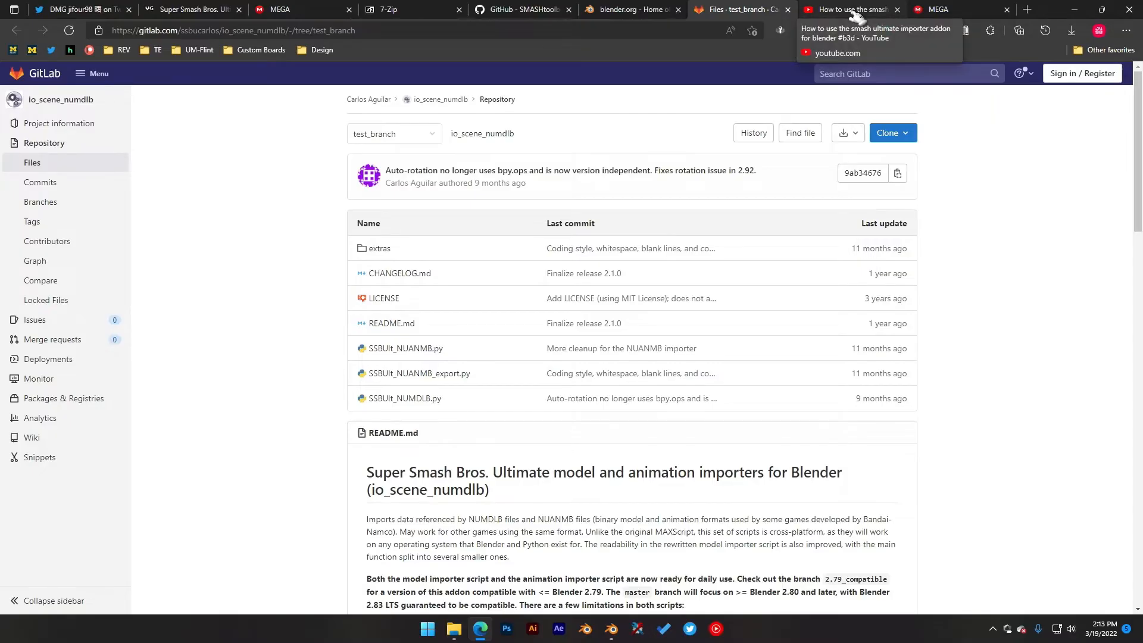
Step: Look over the YouTube page on using the Smash Ultimate importer add-on and the SMASHtoolbox release repository on GitHub
click(880, 13)
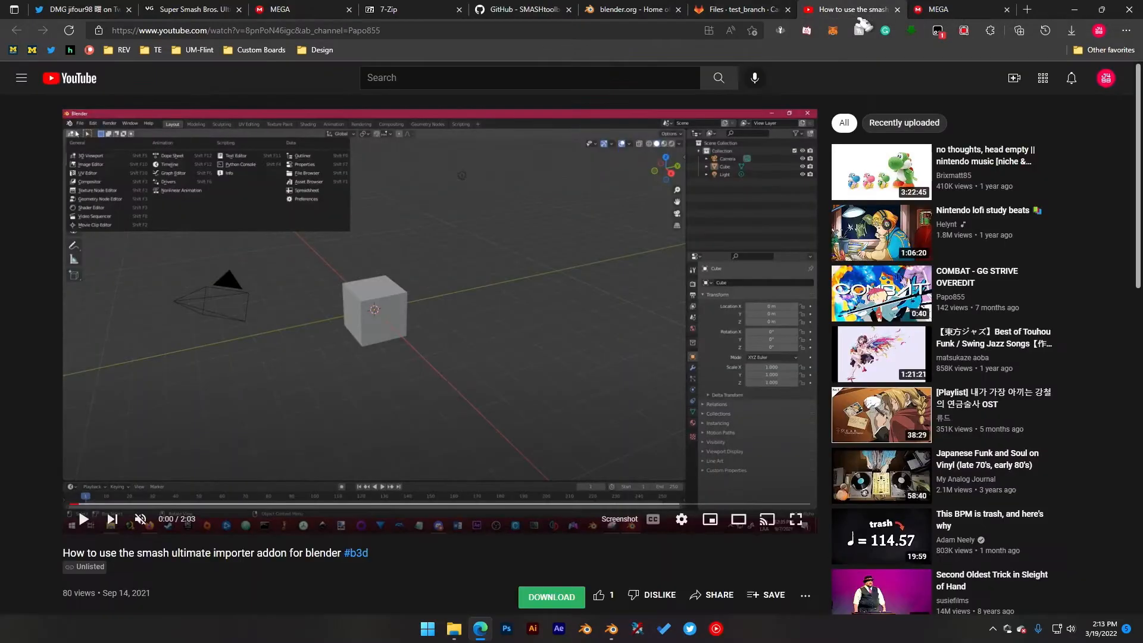
scroll(293, 440, down, 3)
scroll(294, 423, up, 3)
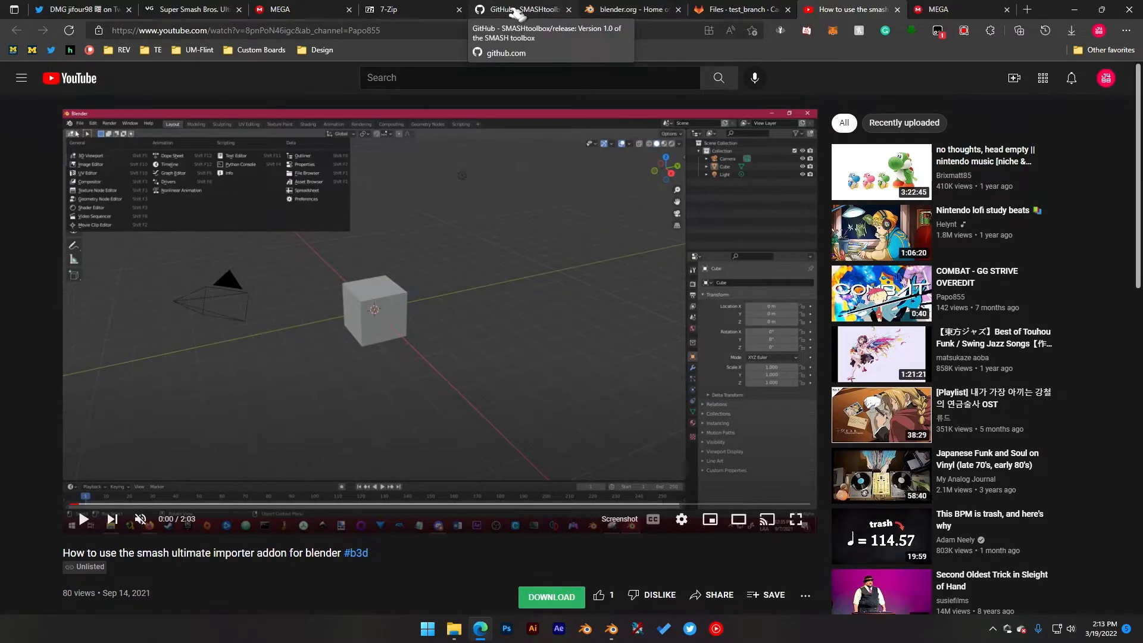
click(512, 14)
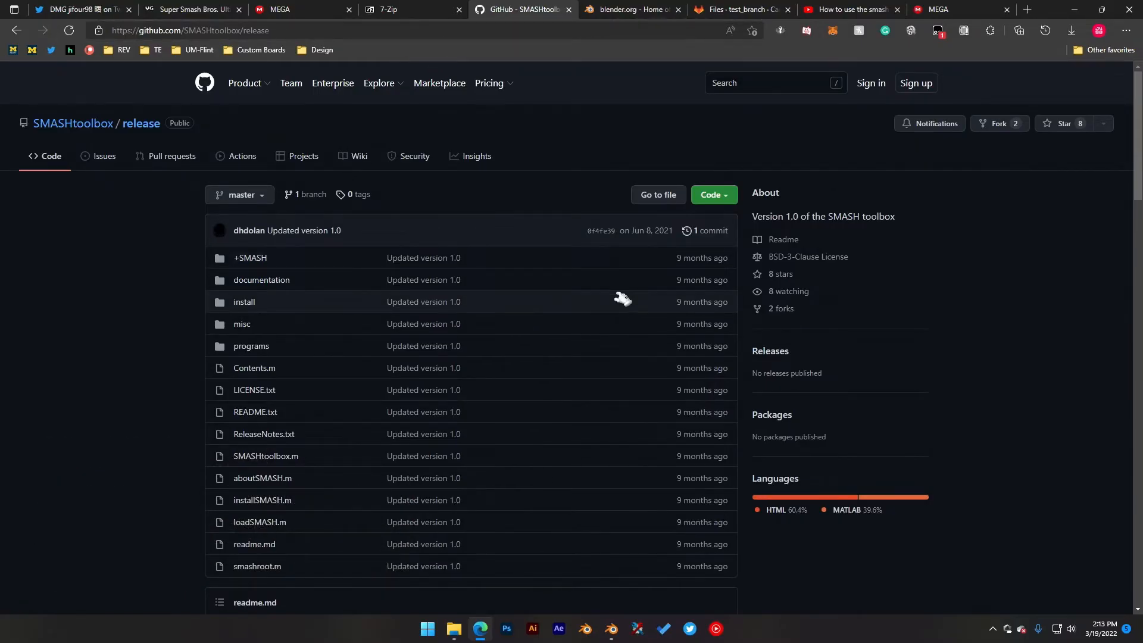
Step: Switch to Blender and delete the existing character model from the scene
mouse_move(611, 628)
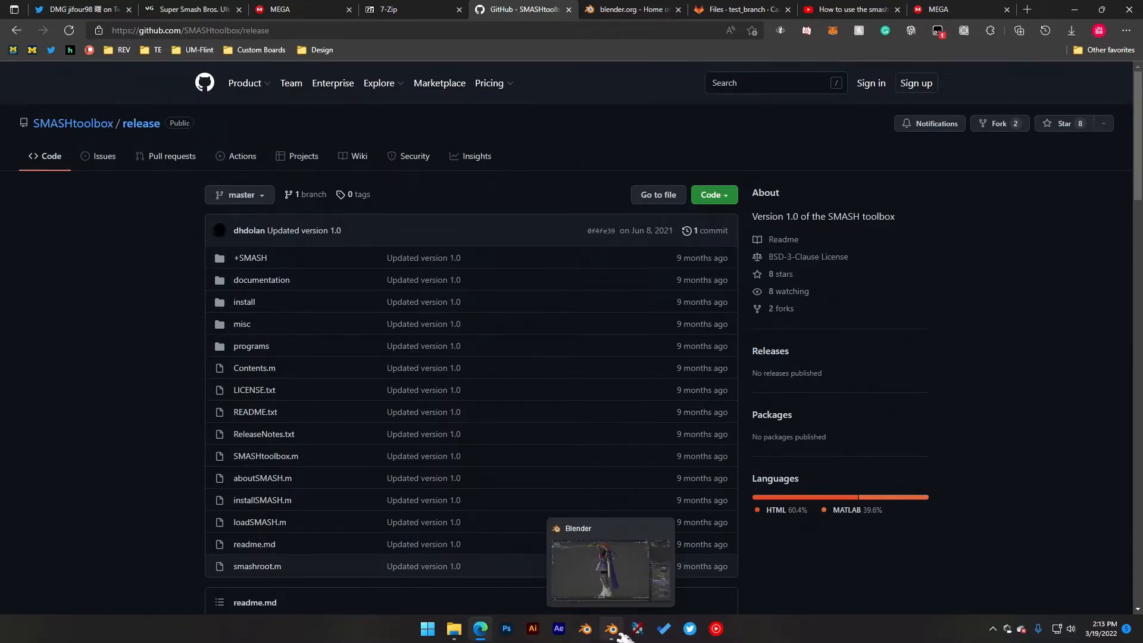
click(613, 632)
scroll(538, 407, down, 4)
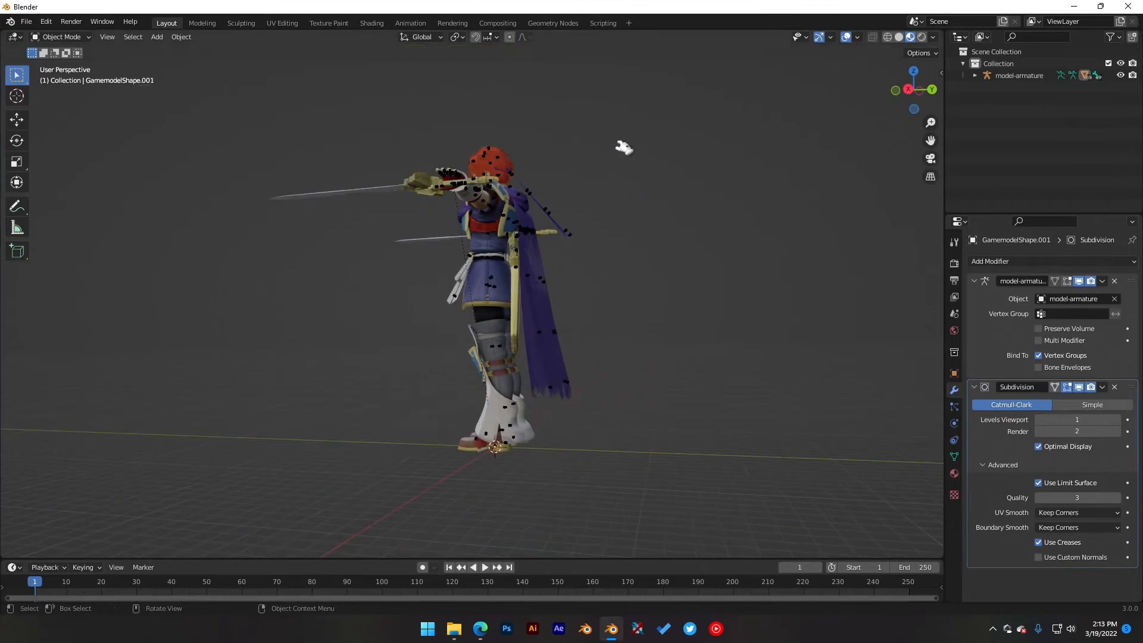
middle_drag(618, 143, 691, 179)
click(618, 209)
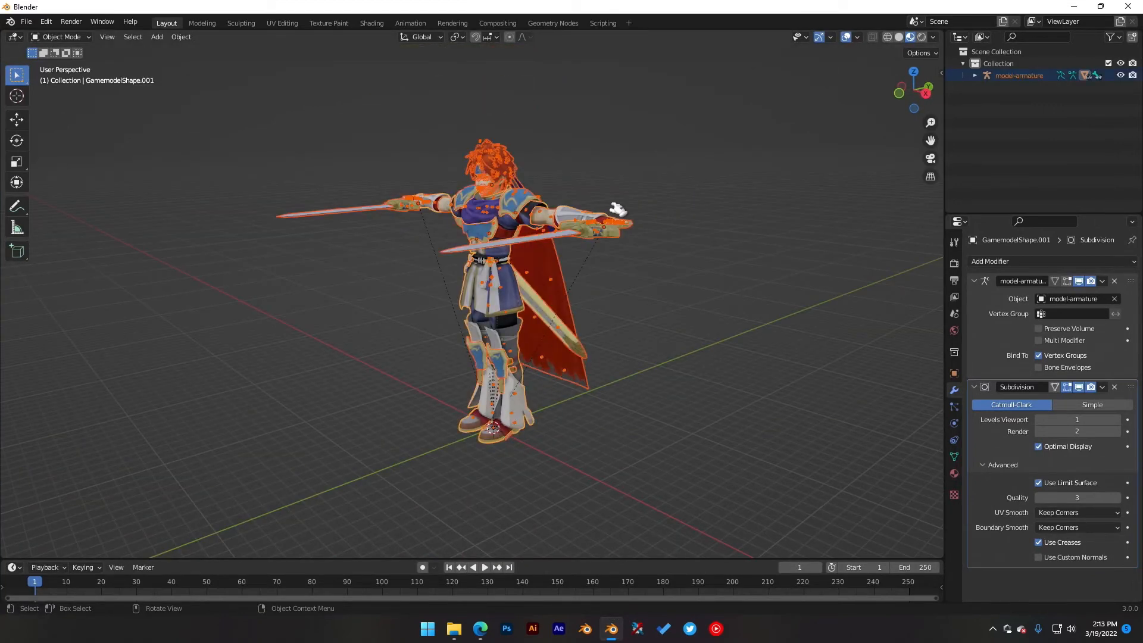
key(Delete)
click(26, 21)
mouse_move(71, 34)
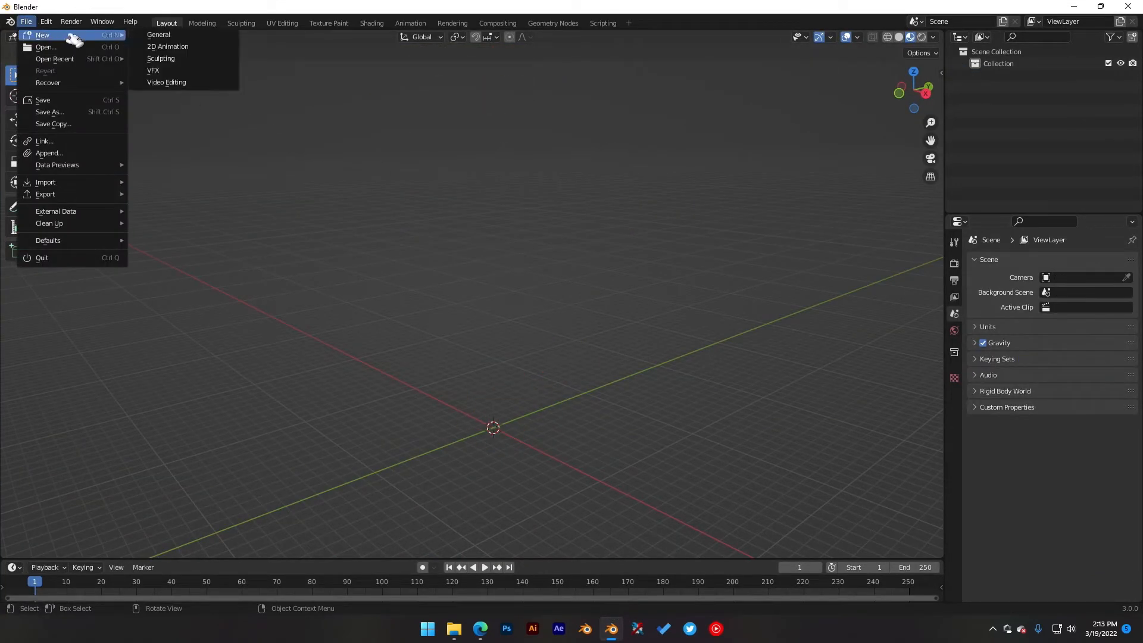
click(159, 38)
click(547, 336)
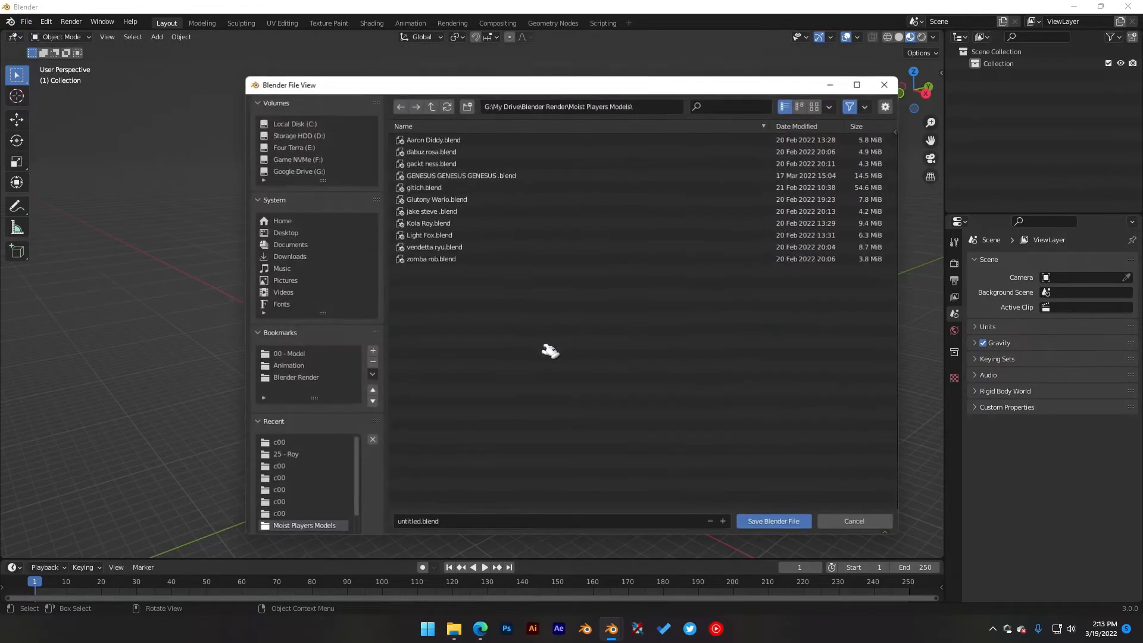
click(854, 521)
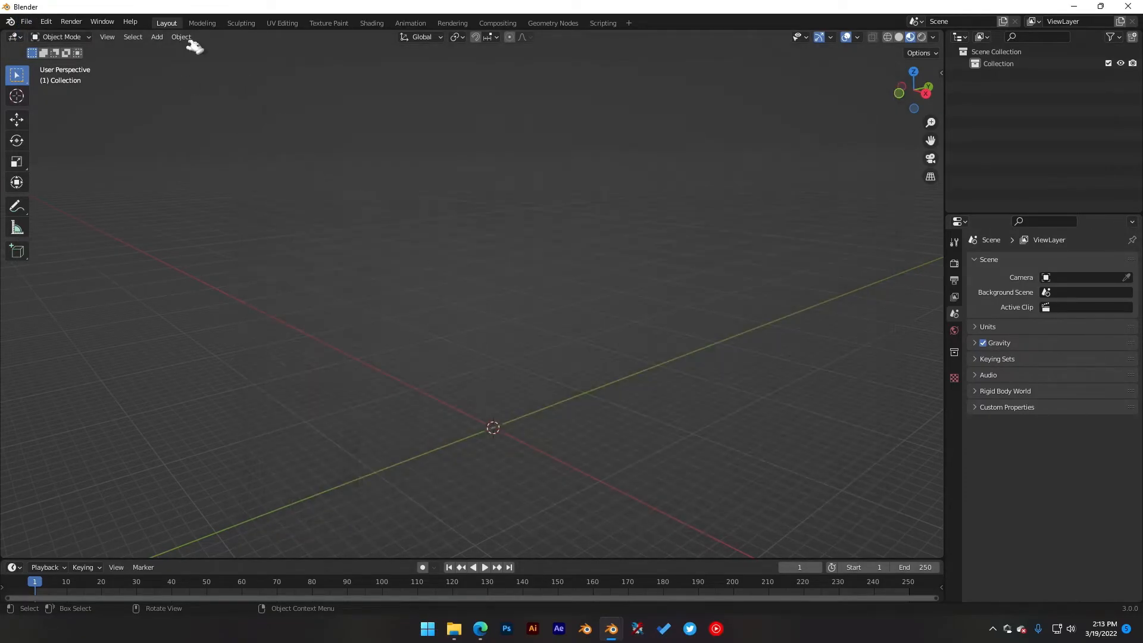
Step: Create a new General file without saving the current one, and delete all of its default objects
click(27, 22)
mouse_move(59, 35)
click(162, 38)
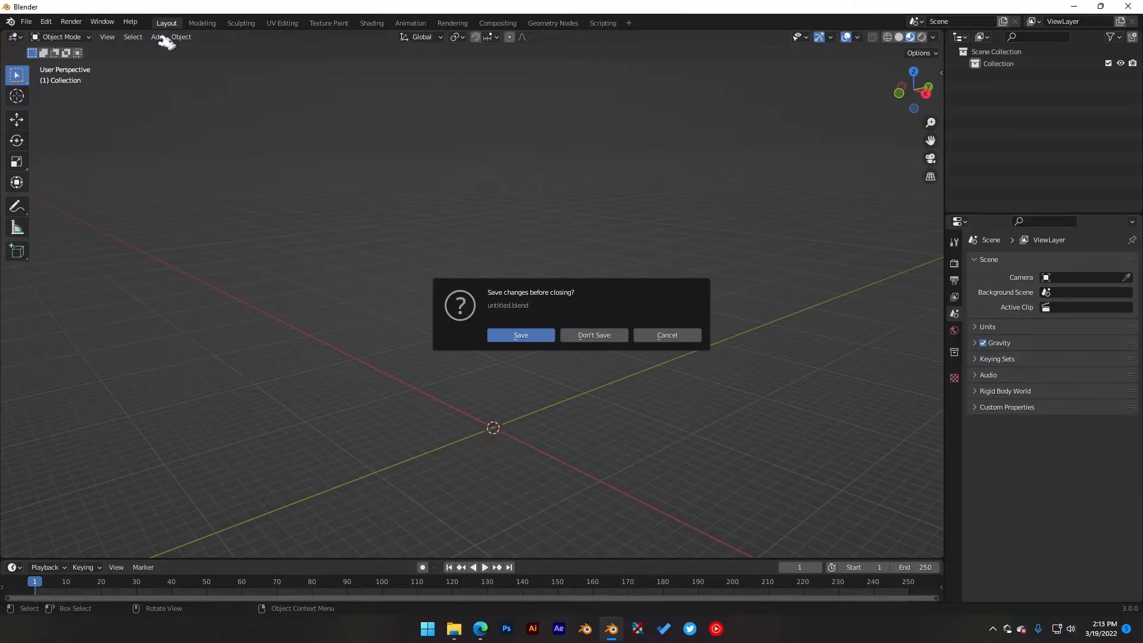
click(591, 336)
key(a)
key(Delete)
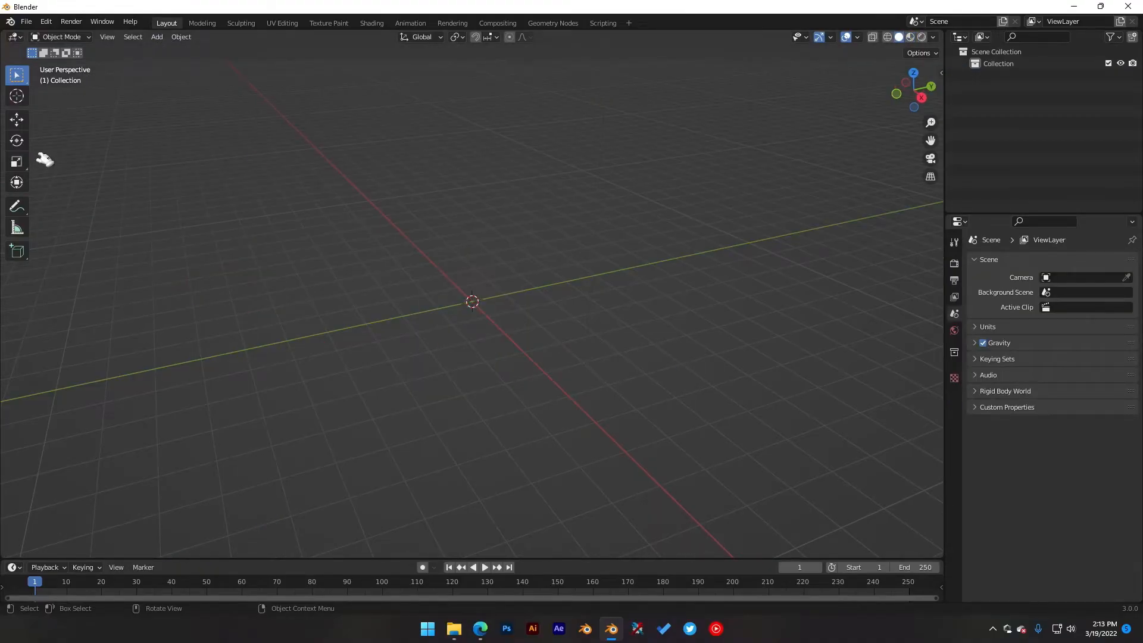
shift+middle_drag(395, 204, 400, 255)
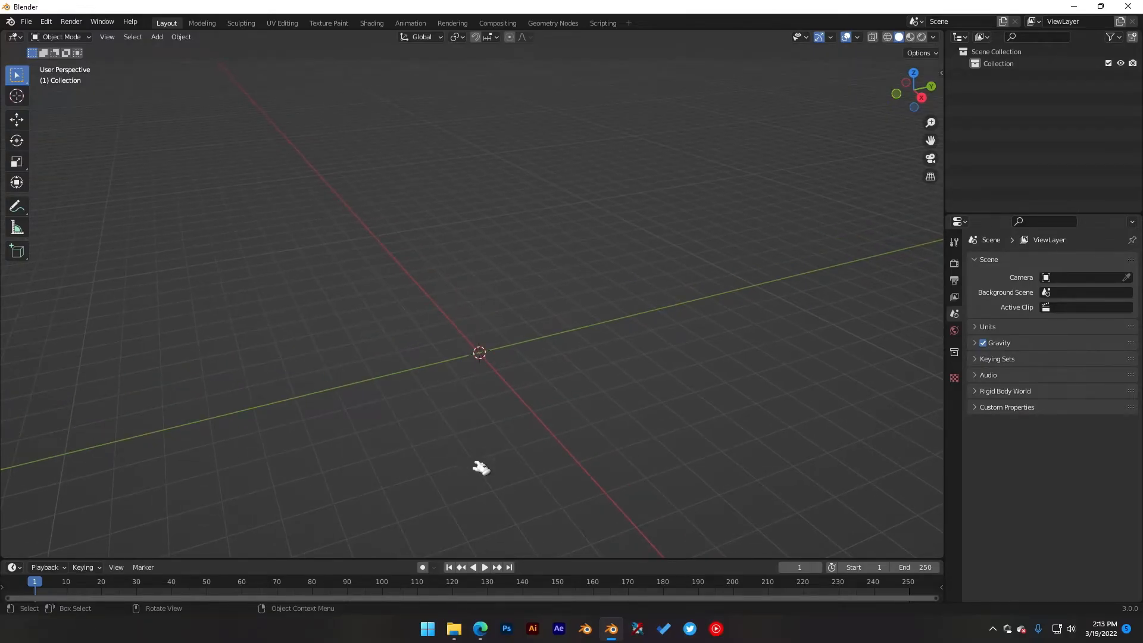
Step: Switch to File Explorer and extract 28 - Pit.7z with 7-Zip into its own "28 - Pit" folder
click(453, 628)
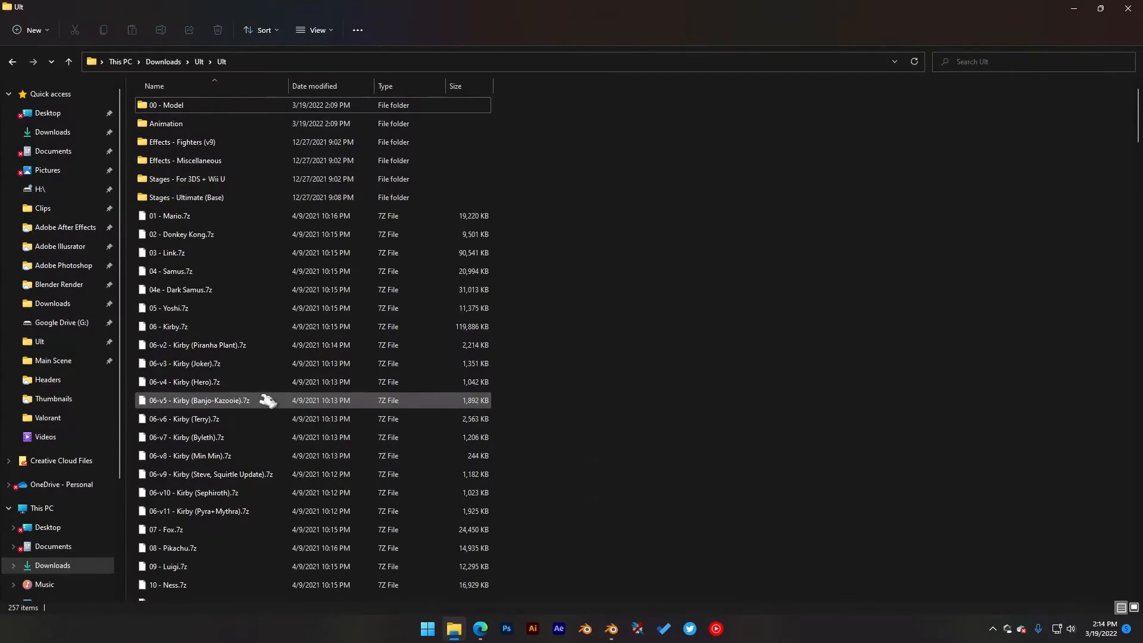
scroll(253, 378, down, 5)
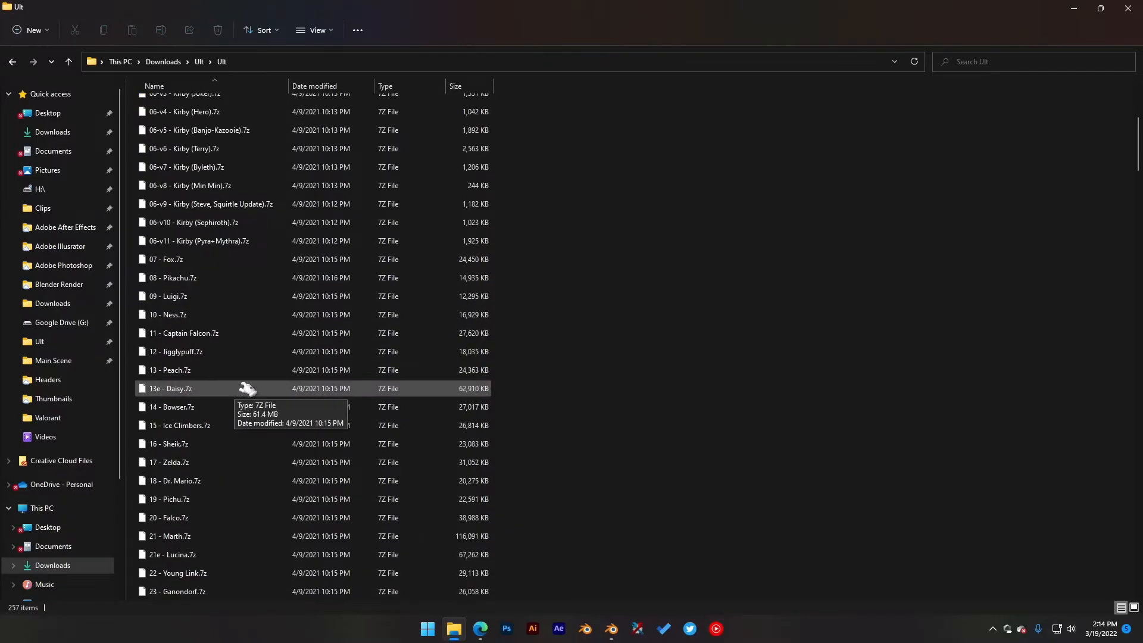
scroll(247, 388, down, 5)
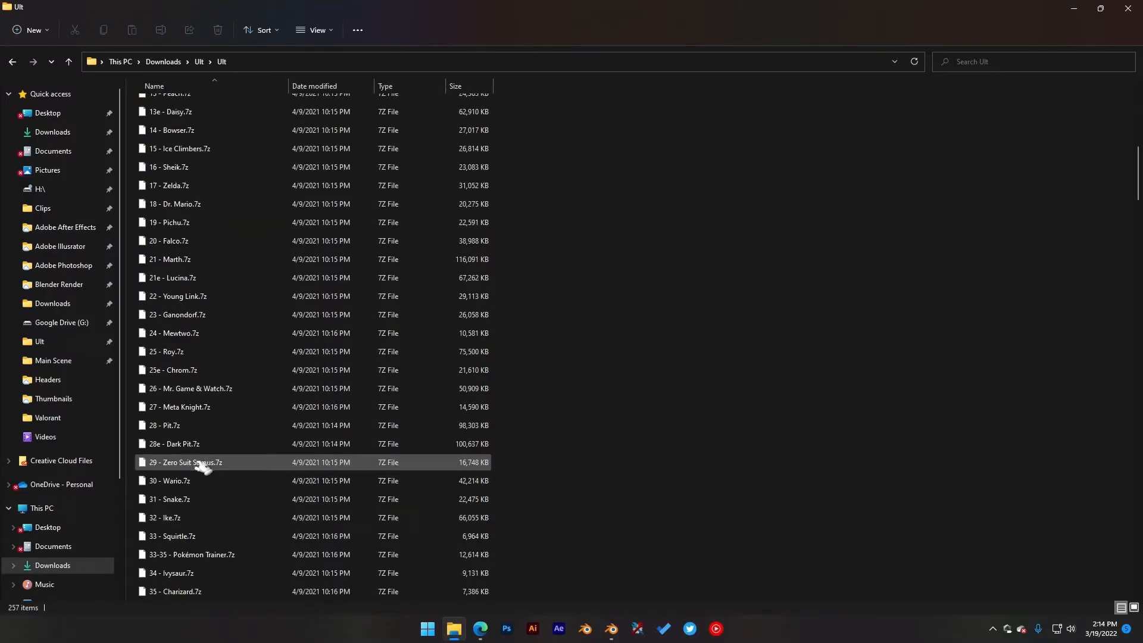
click(195, 429)
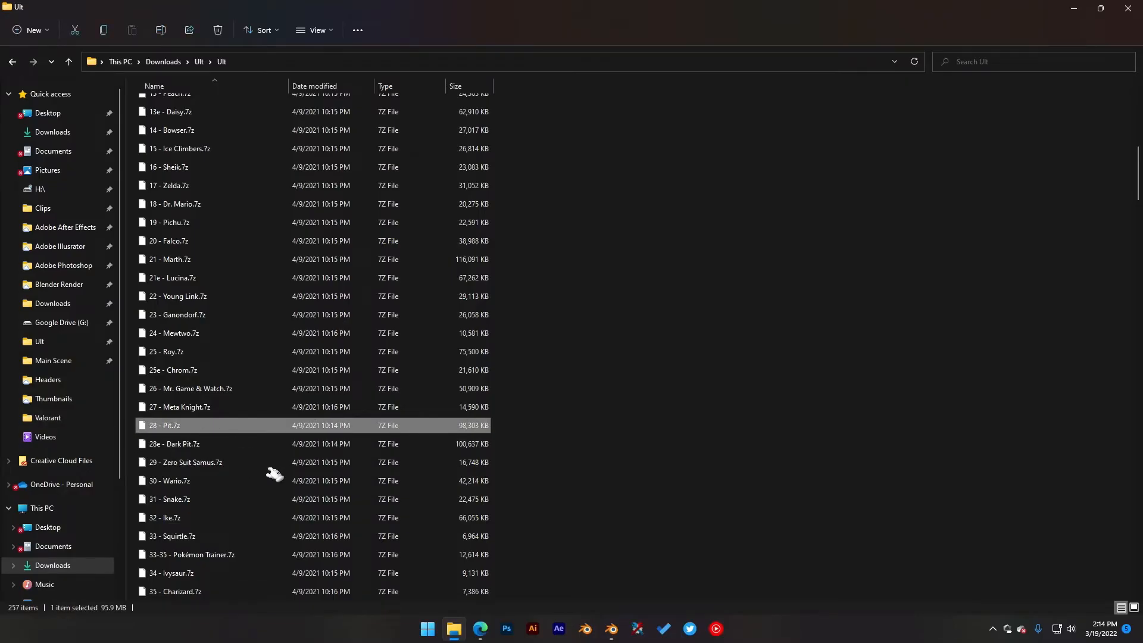
right_click(218, 429)
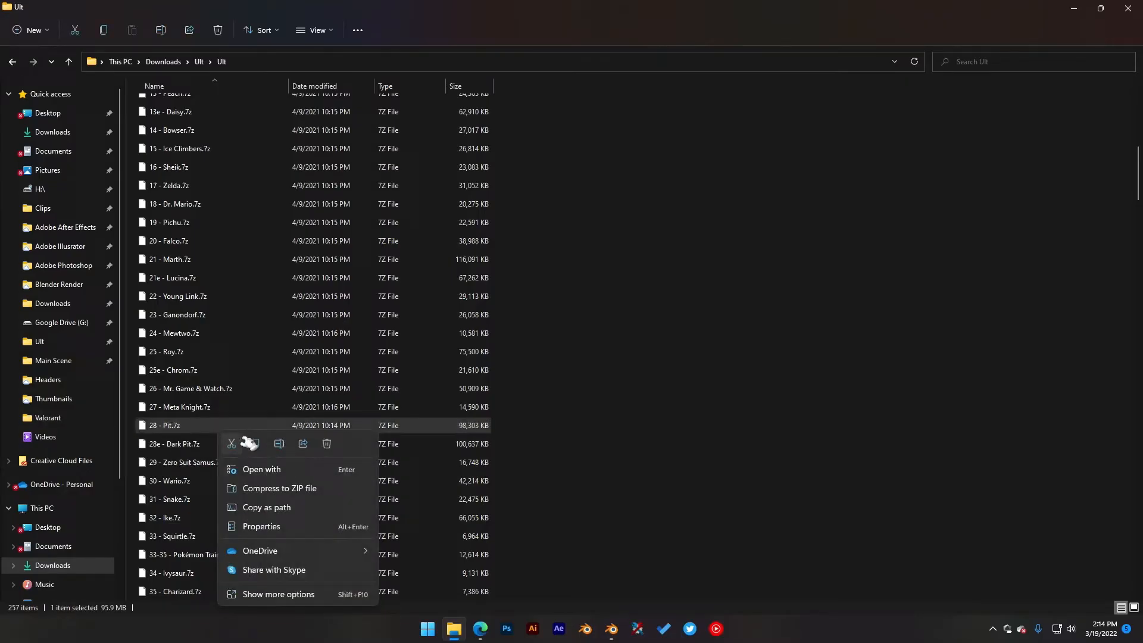
click(280, 595)
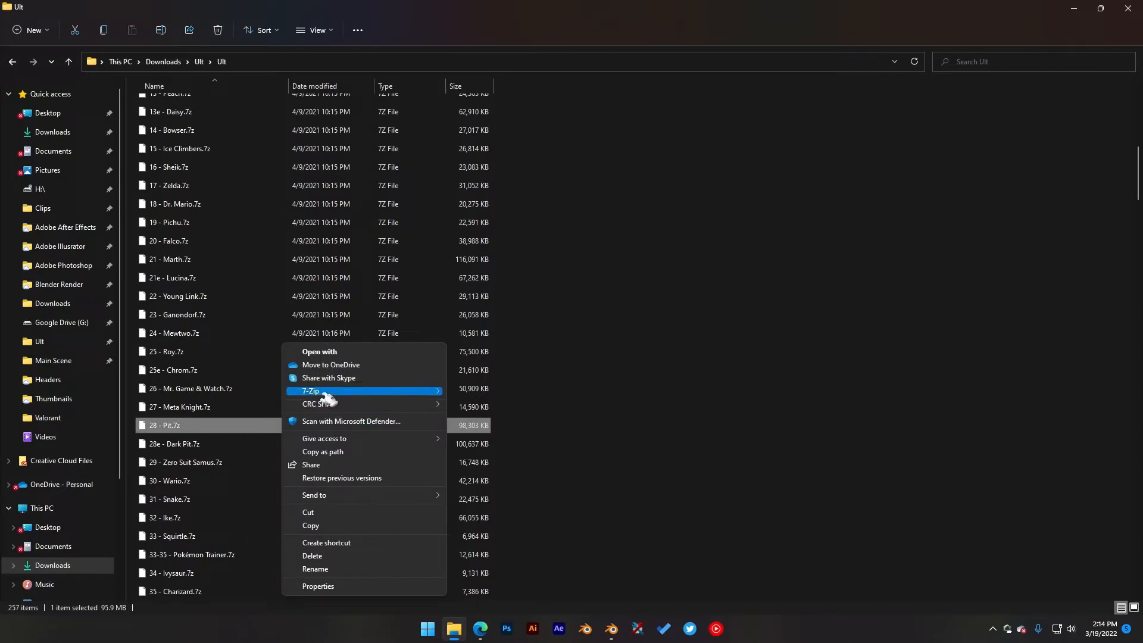
mouse_move(329, 393)
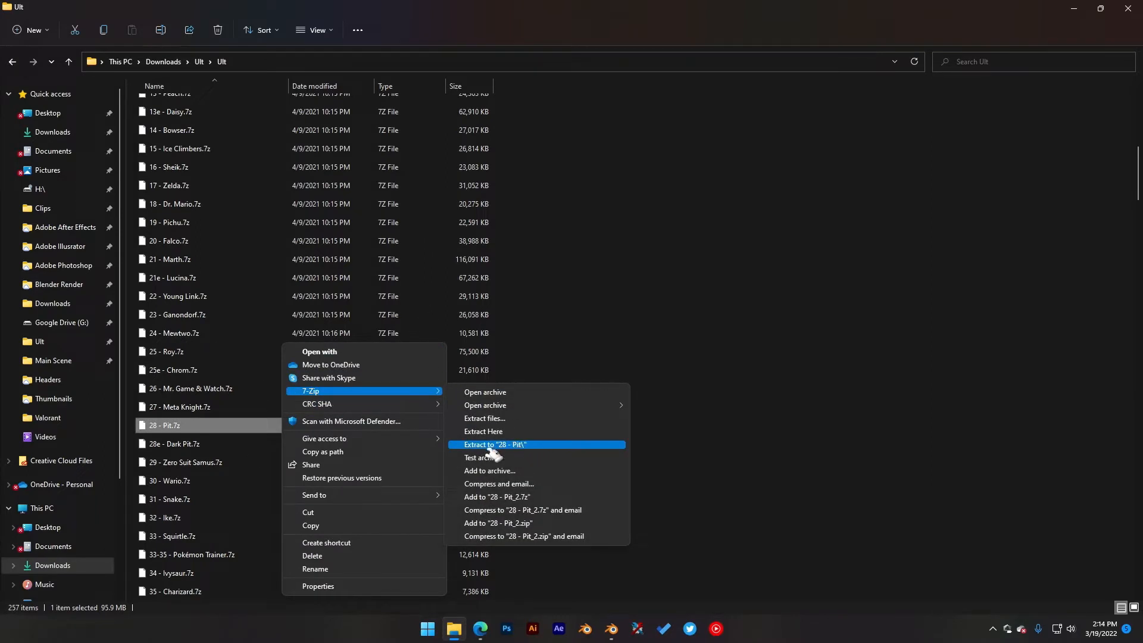
click(530, 448)
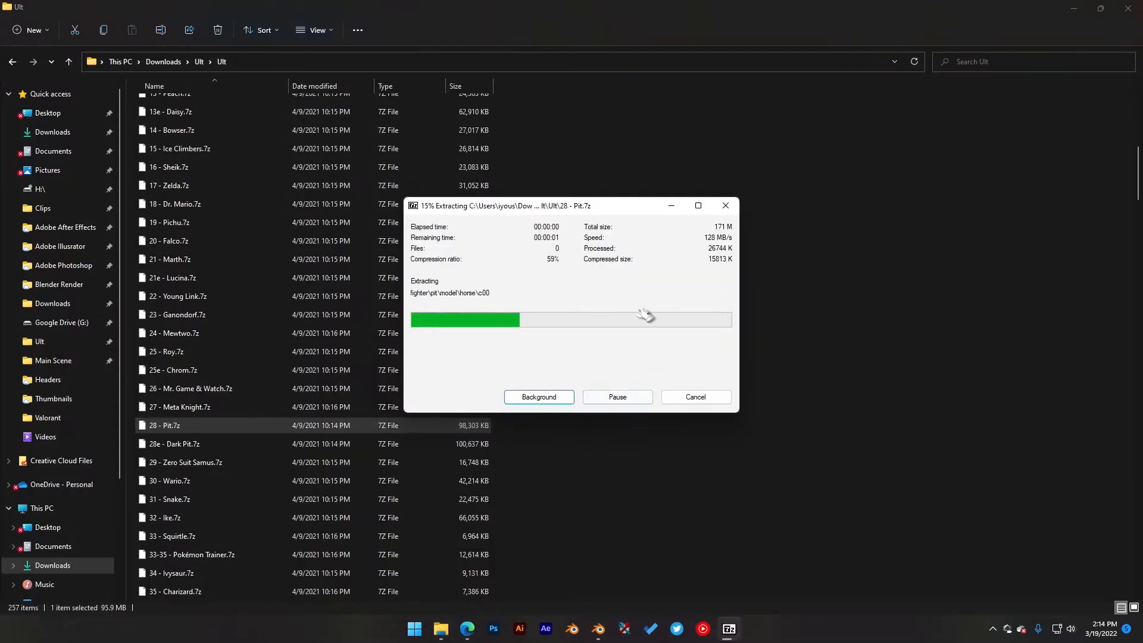
Step: Extract Animations - 28 - Pit.7z with 7-Zip into its own "Animations - 28 - Pit" folder
scroll(199, 444, down, 20)
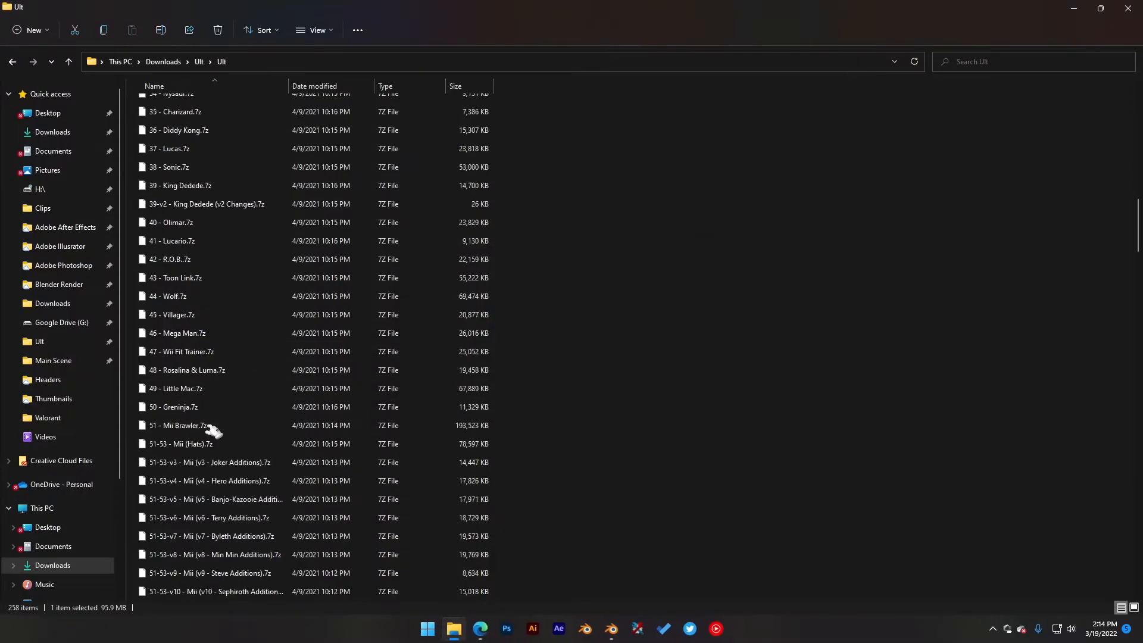
scroll(251, 431, down, 10)
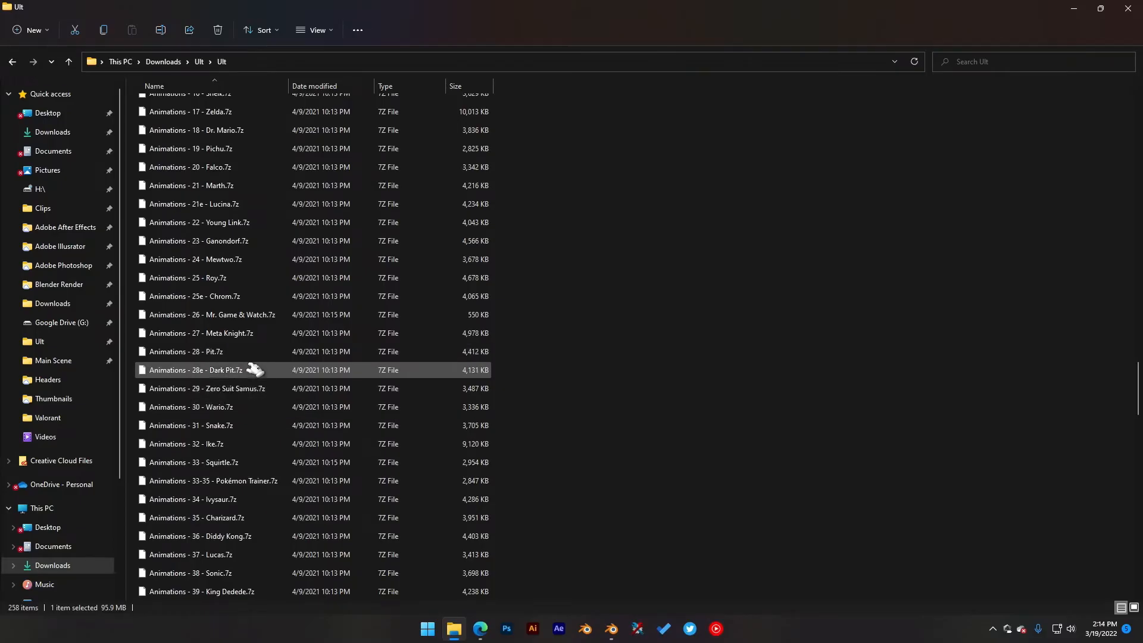
right_click(246, 356)
click(344, 515)
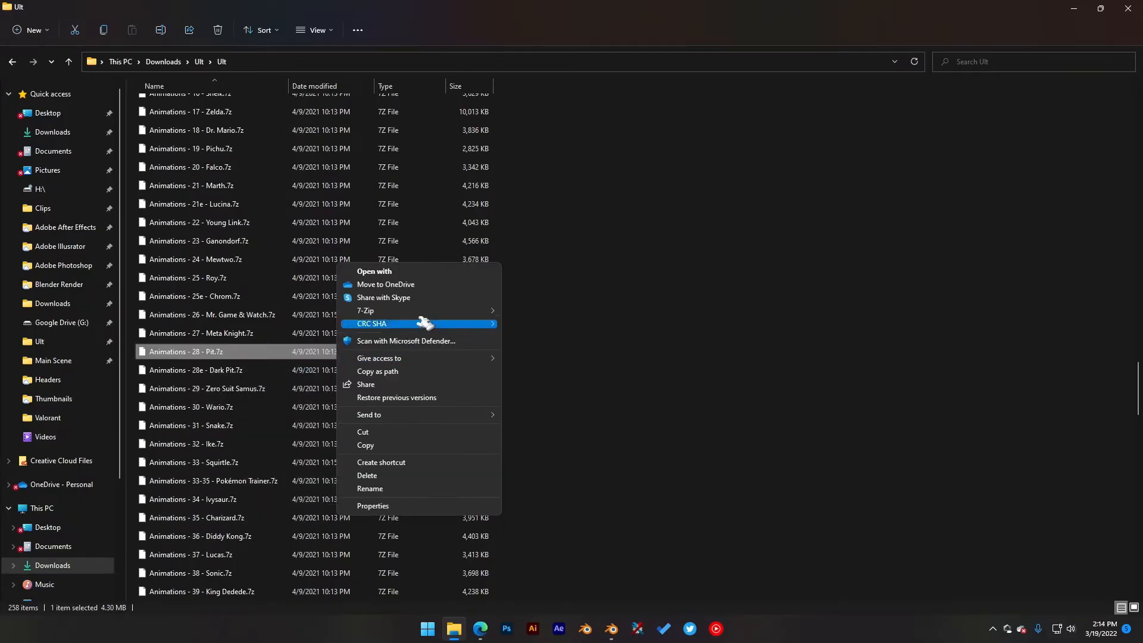
mouse_move(459, 312)
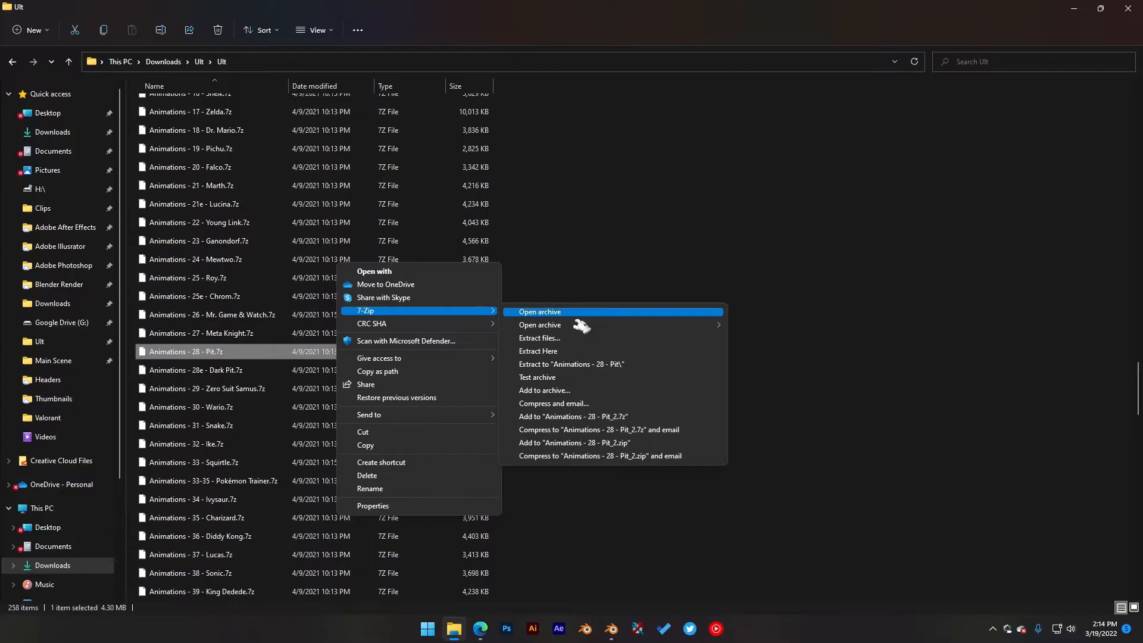
click(604, 365)
Step: Move the extracted "28 - Pit" folder into "00 - Model" and the "Animations - 28 - Pit" folder into "Animation"
scroll(365, 357, up, 20)
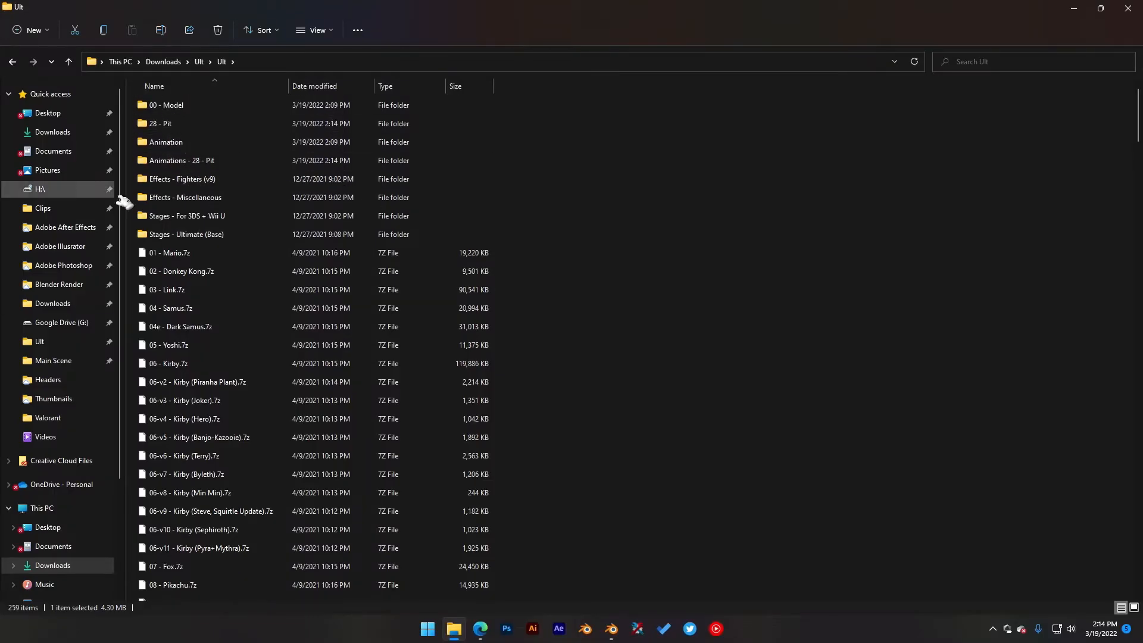
mouse_move(176, 129)
mouse_down()
mouse_move(203, 140)
mouse_move(191, 108)
mouse_move(186, 158)
mouse_move(173, 150)
mouse_move(225, 141)
mouse_move(196, 124)
mouse_up()
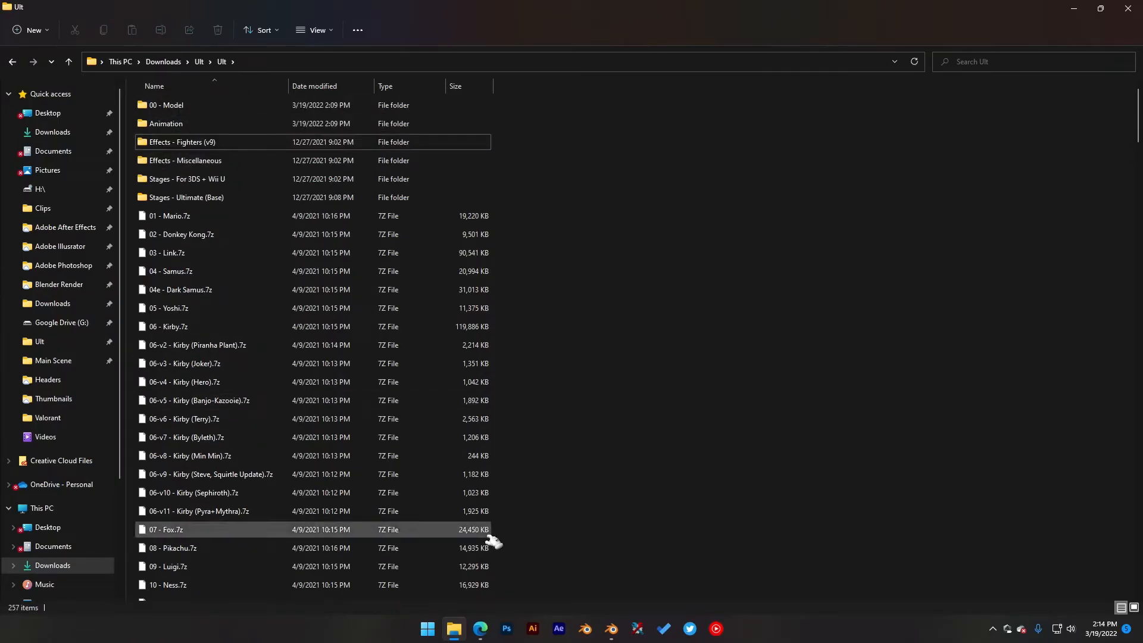
Step: Switch to Blender, start a NUMDLB import and browse to 00 - Model\28 - Pit\fighter\pit\model\body
mouse_move(611, 637)
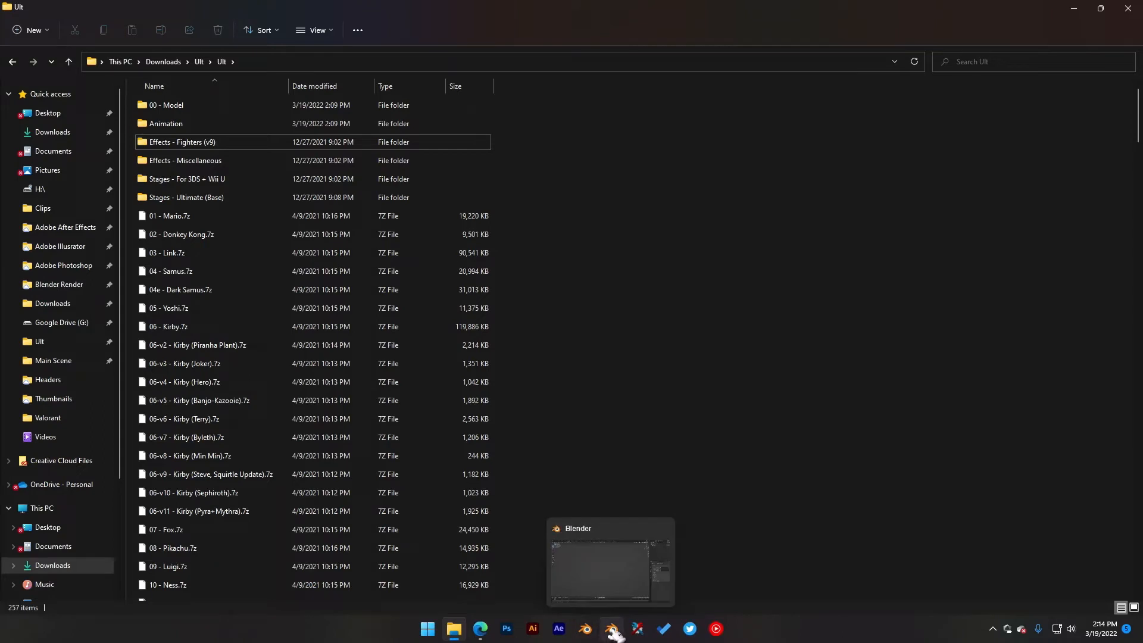
click(612, 635)
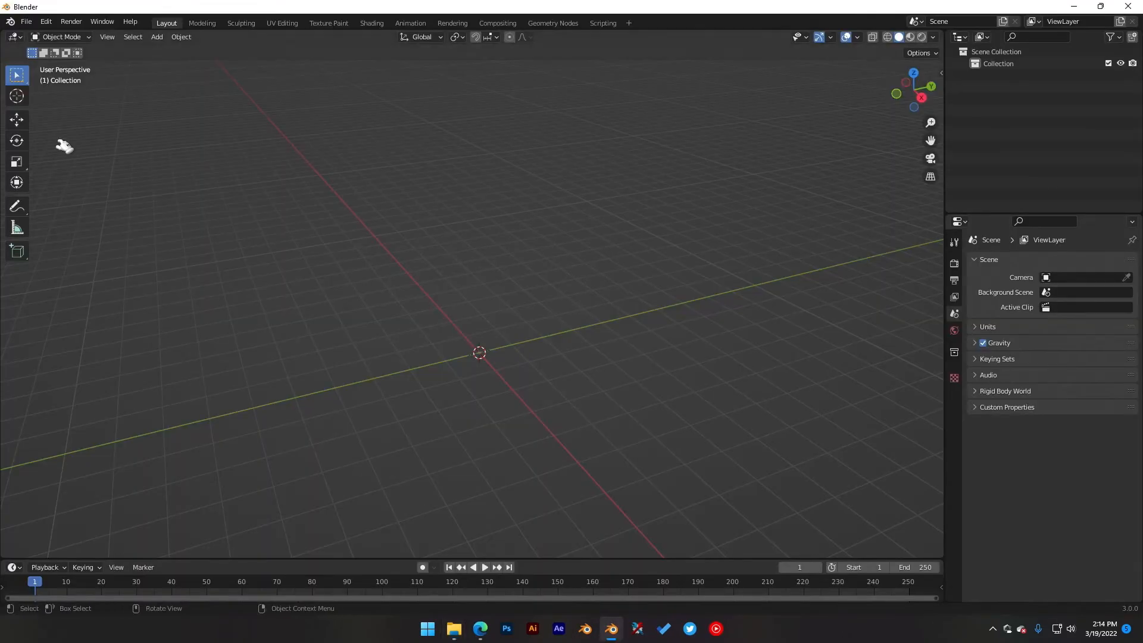
click(30, 22)
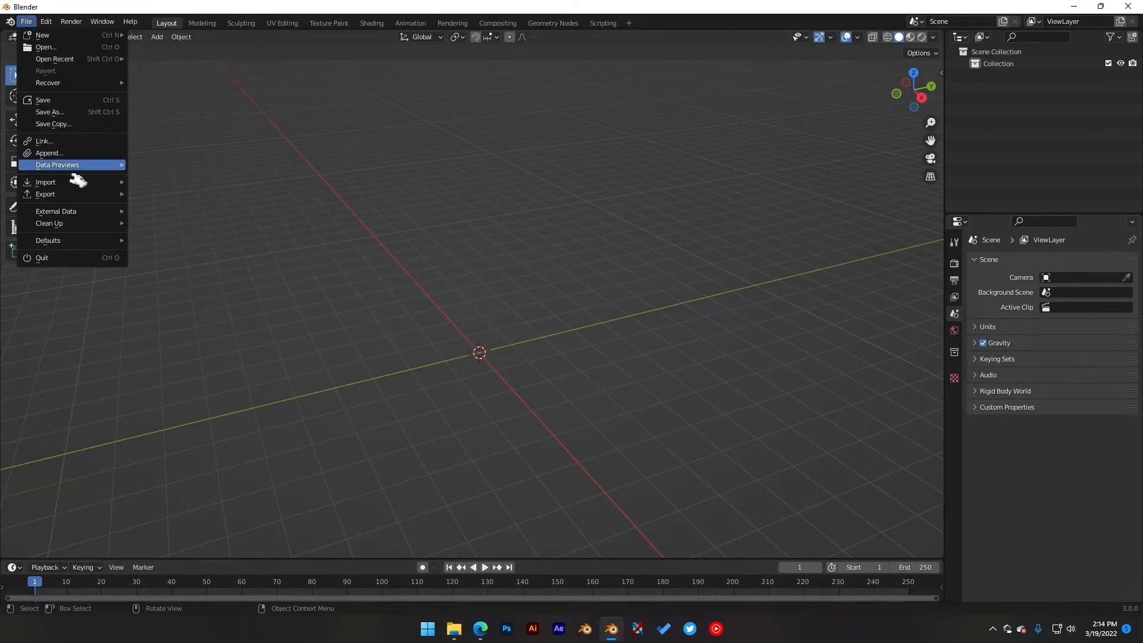
mouse_move(90, 182)
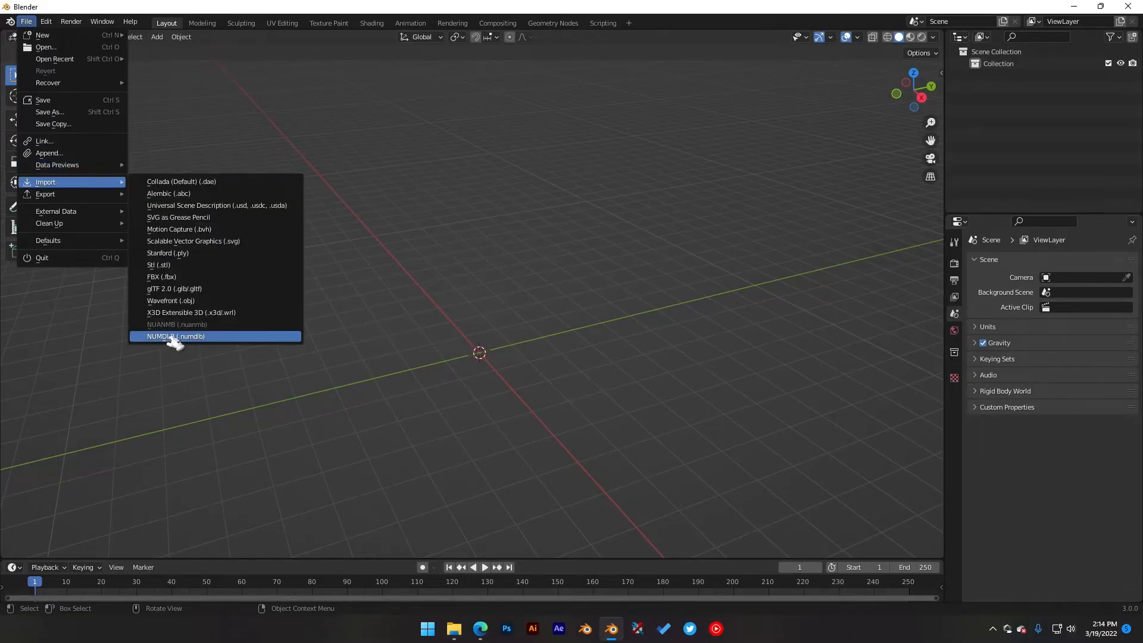
click(175, 337)
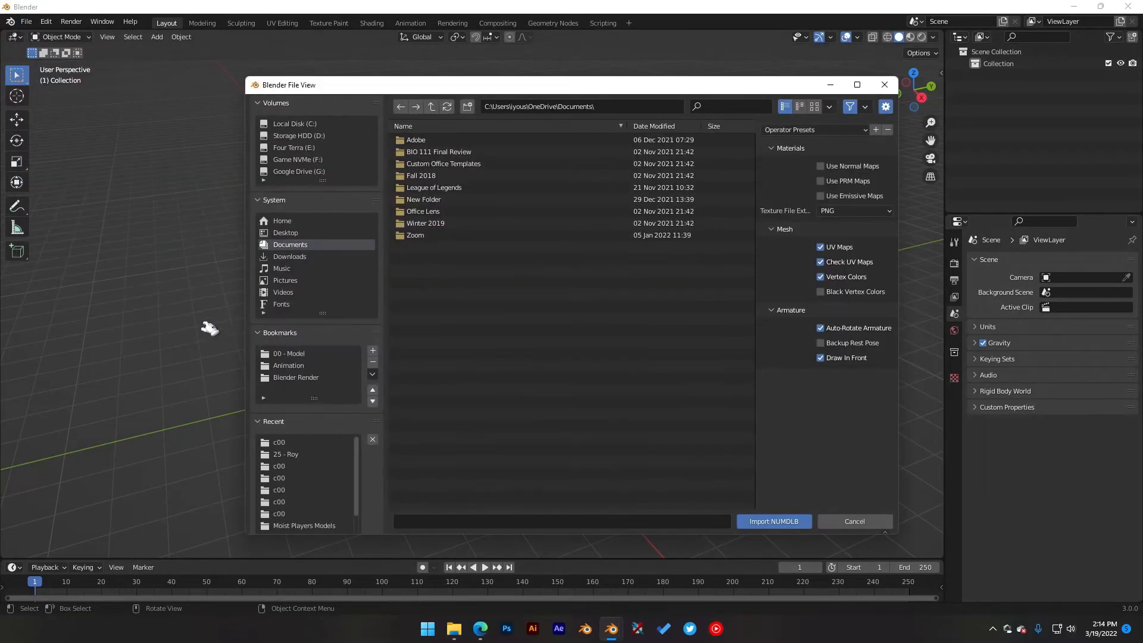
double_click(299, 357)
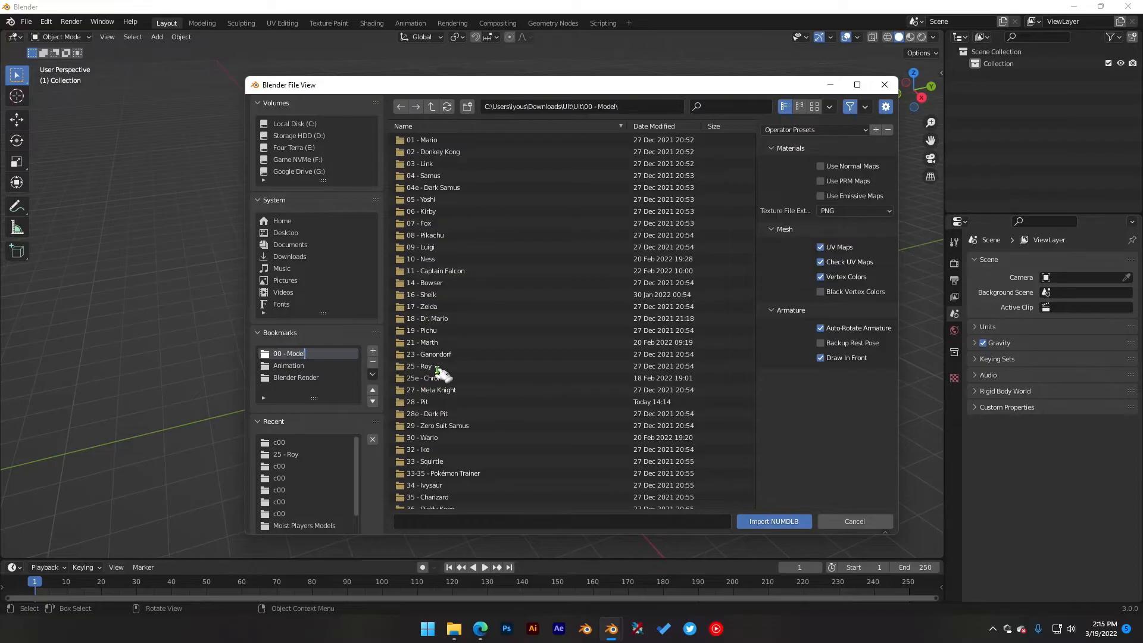
double_click(448, 404)
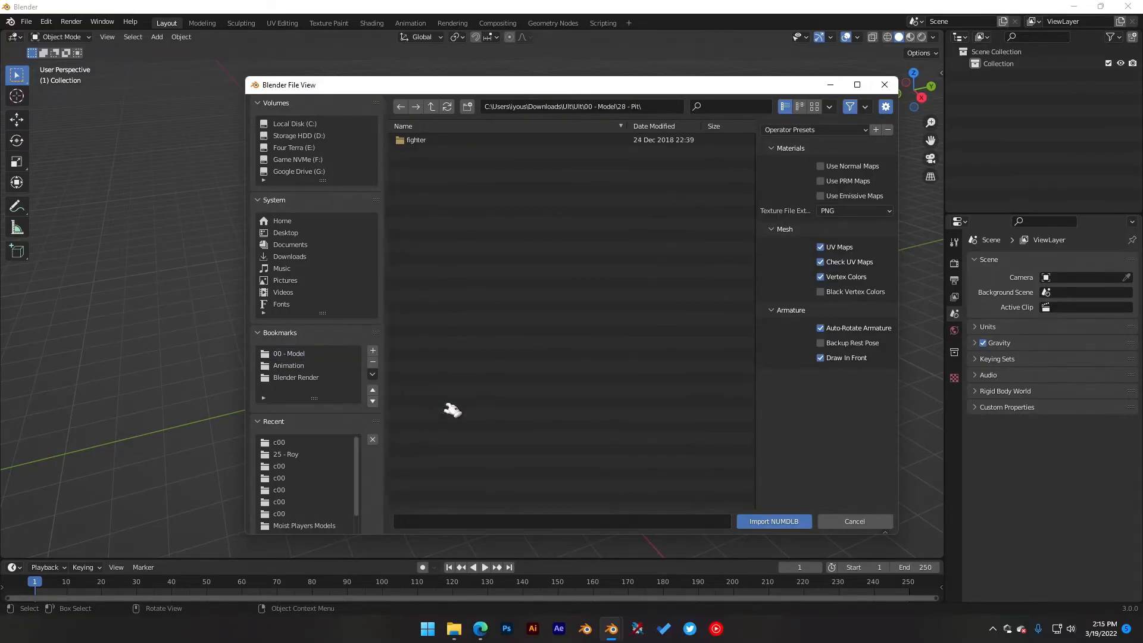
double_click(448, 144)
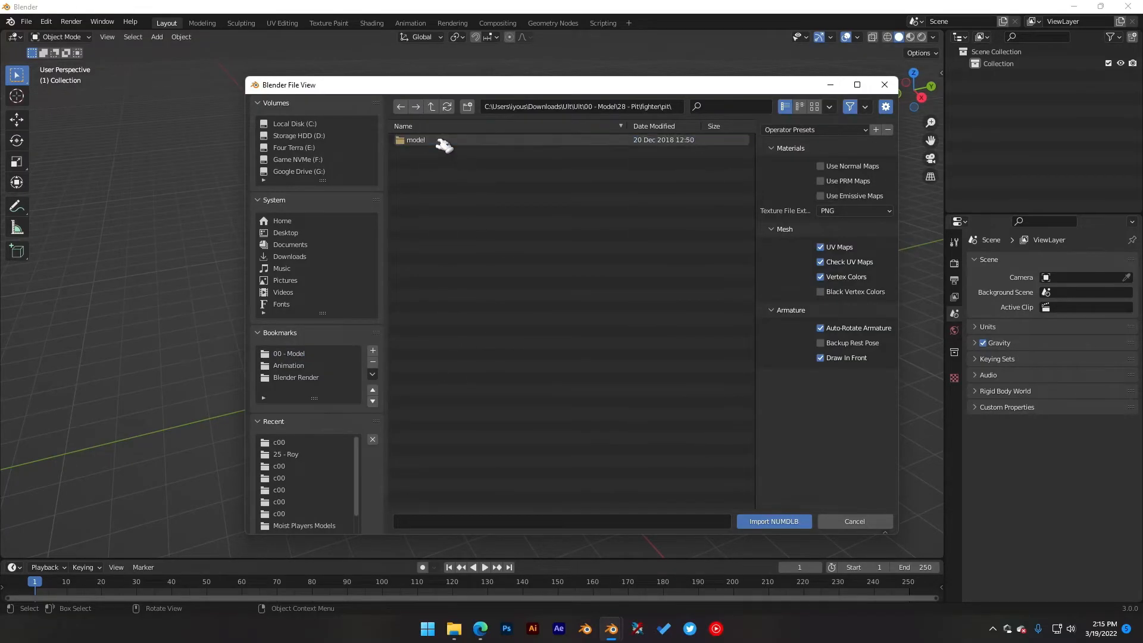
double_click(447, 146)
double_click(447, 143)
double_click(458, 143)
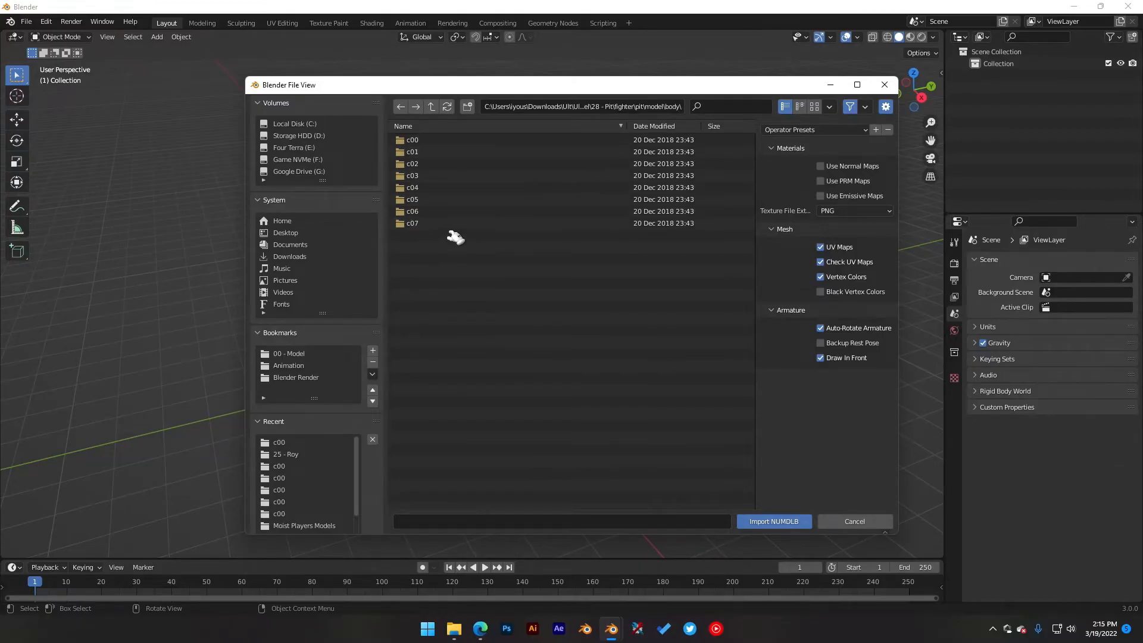
Step: Check the c01 and c03 costume folders, and import model.numdlb from the c00 folder
double_click(429, 153)
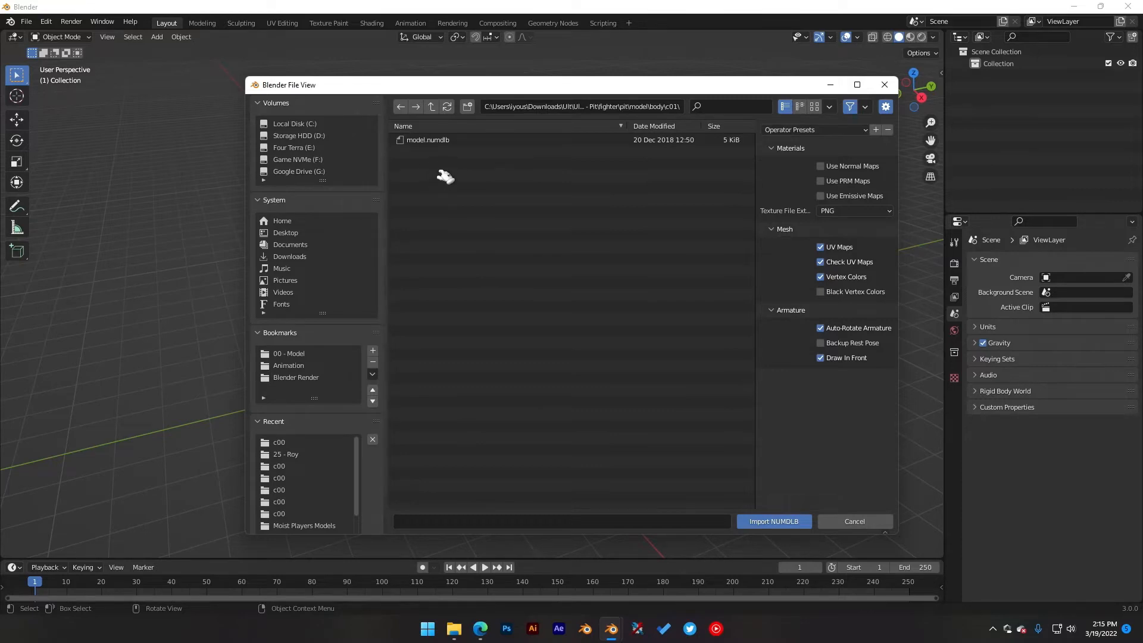
click(401, 106)
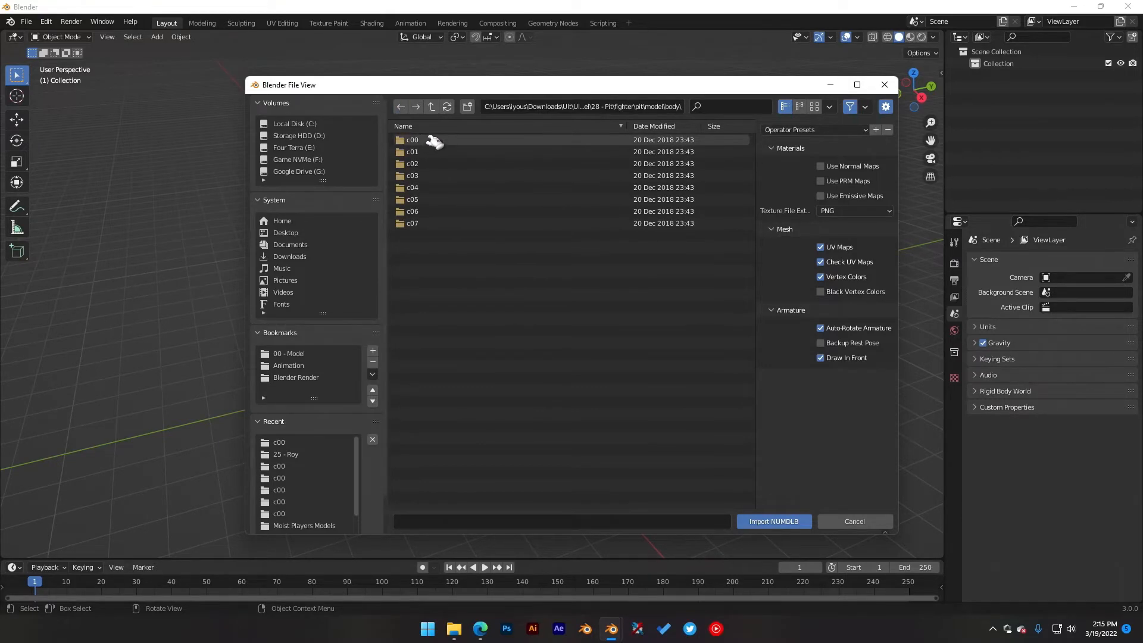
click(436, 179)
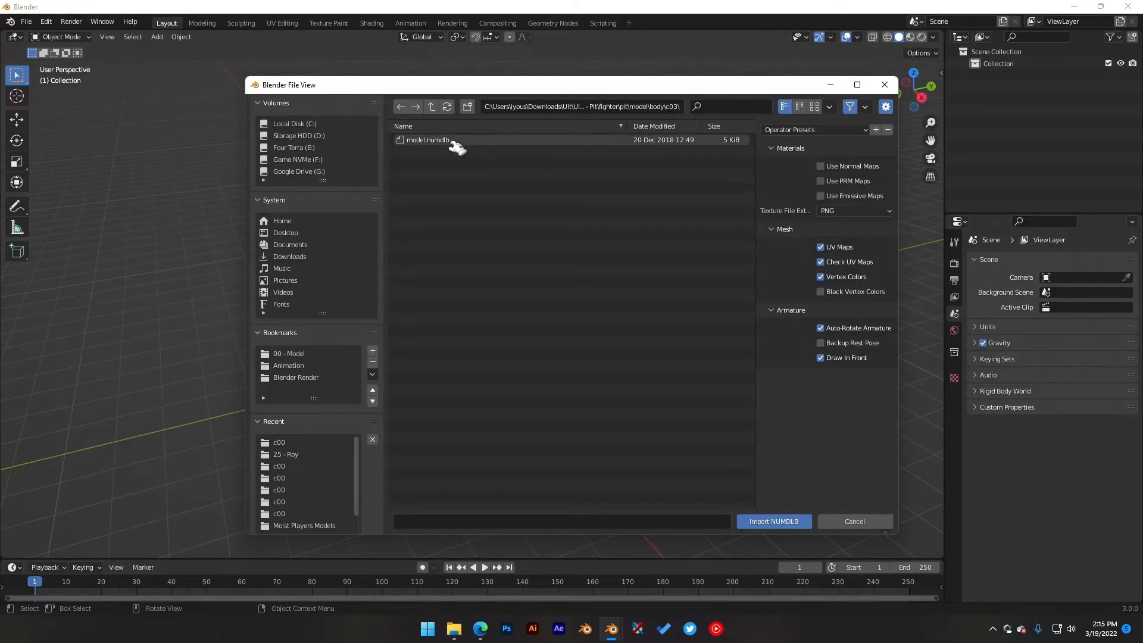
click(402, 107)
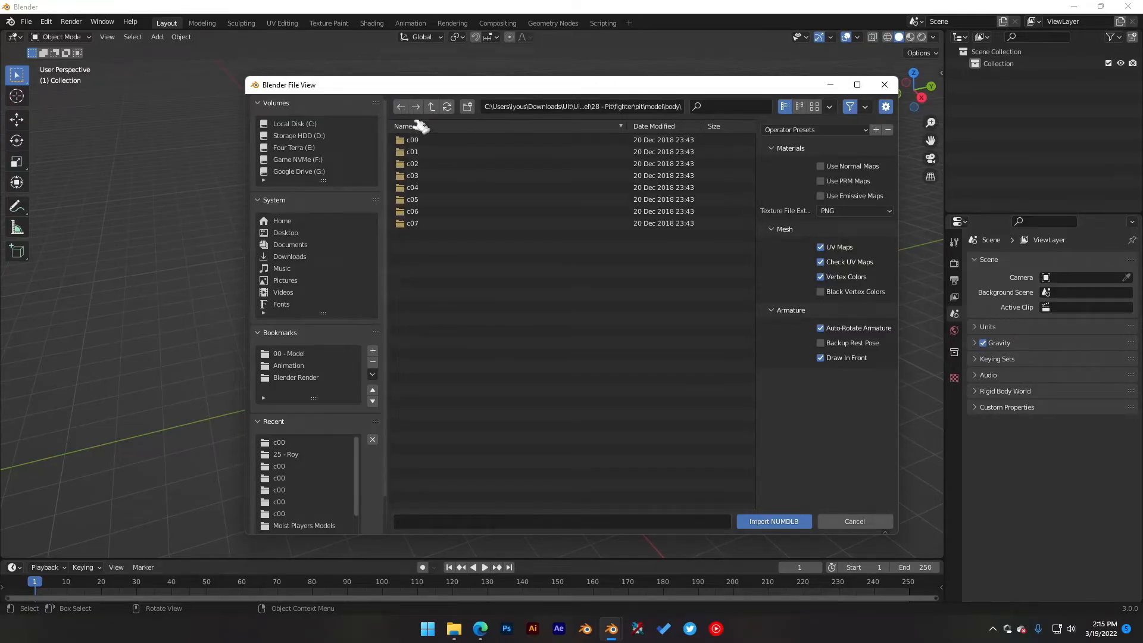
click(450, 143)
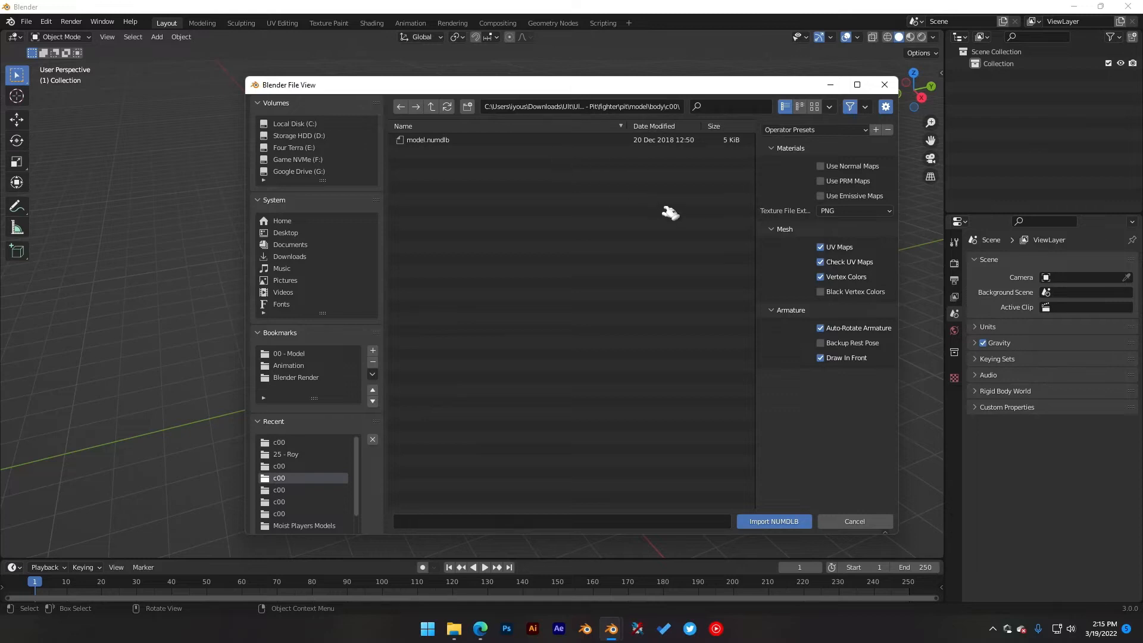
double_click(470, 142)
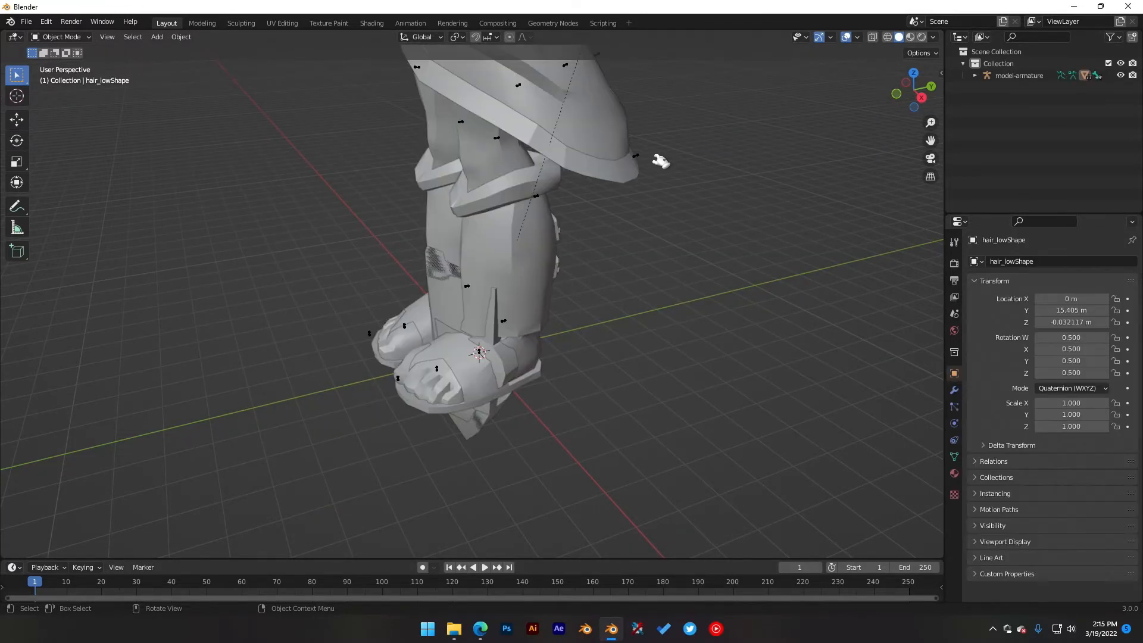
Step: Set the viewport to Material Preview shading, inspect the whole imported Pit model, and undo the import
click(910, 37)
middle_drag(673, 189, 771, 169)
scroll(630, 167, down, 6)
scroll(569, 148, up, 2)
shift+middle_drag(572, 119, 547, 246)
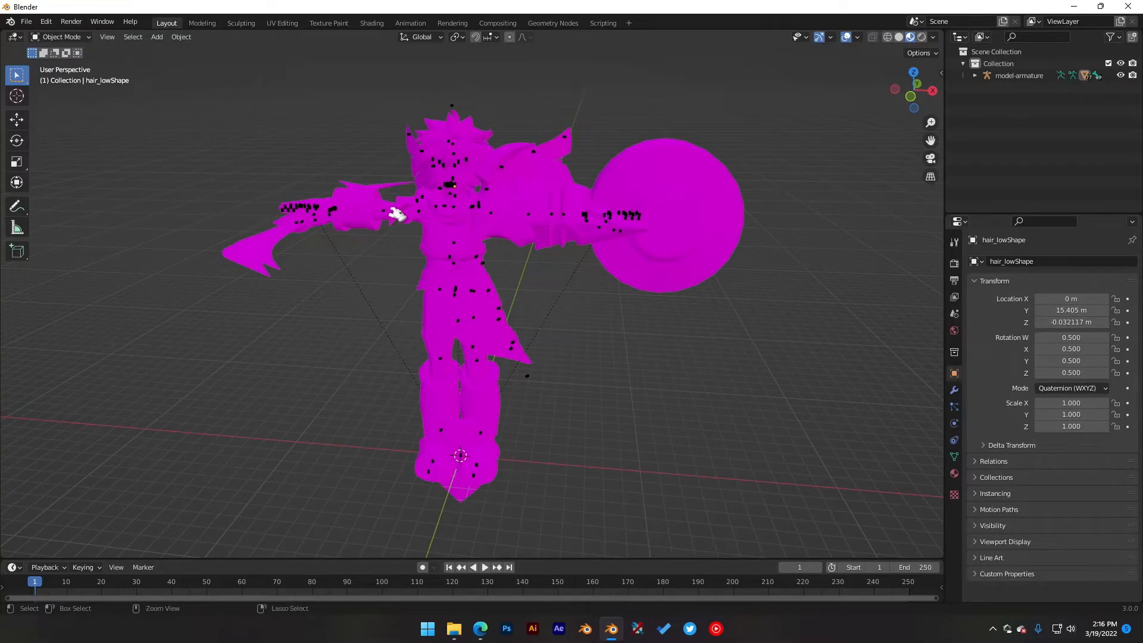
key(ctrl+z)
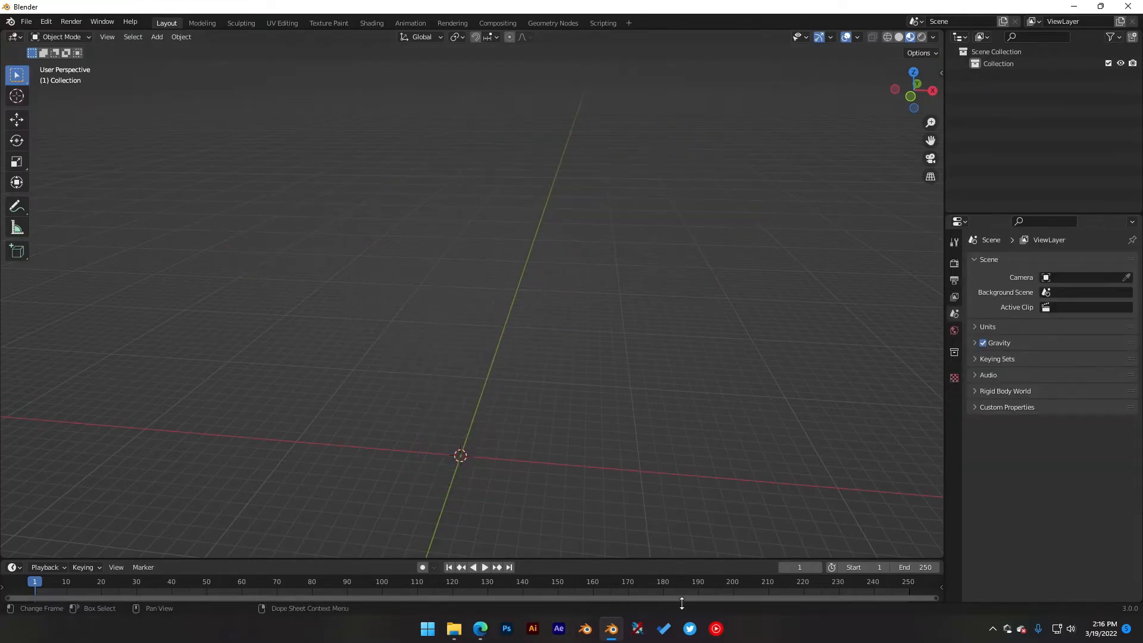
Step: Search Windows for "tool" and launch Toolbox.exe
key(super)
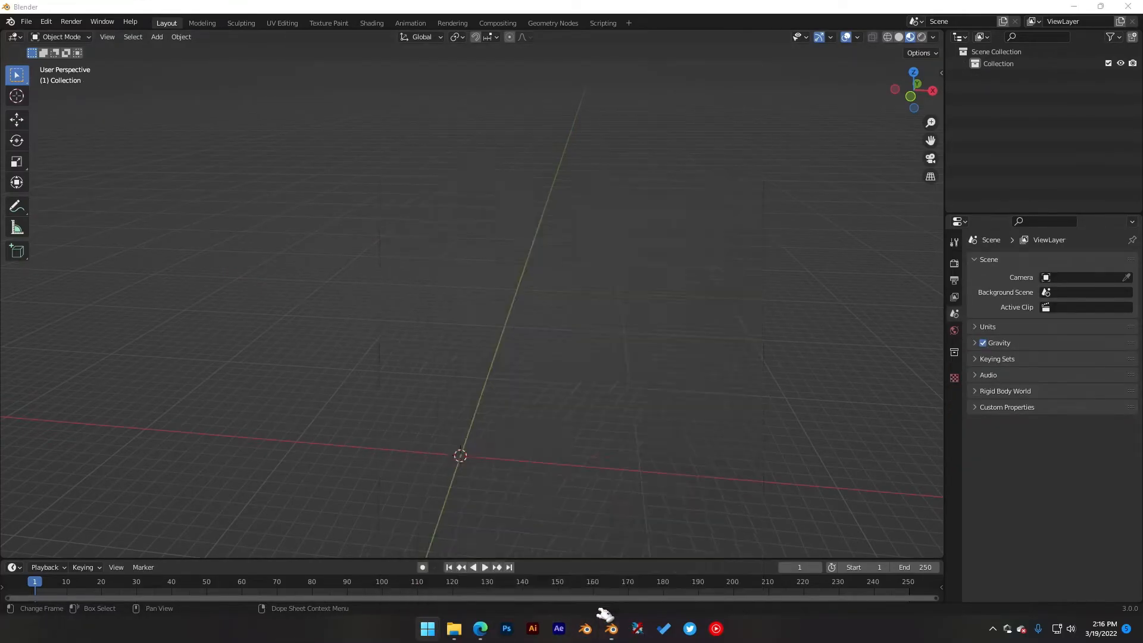
text(smashtool)
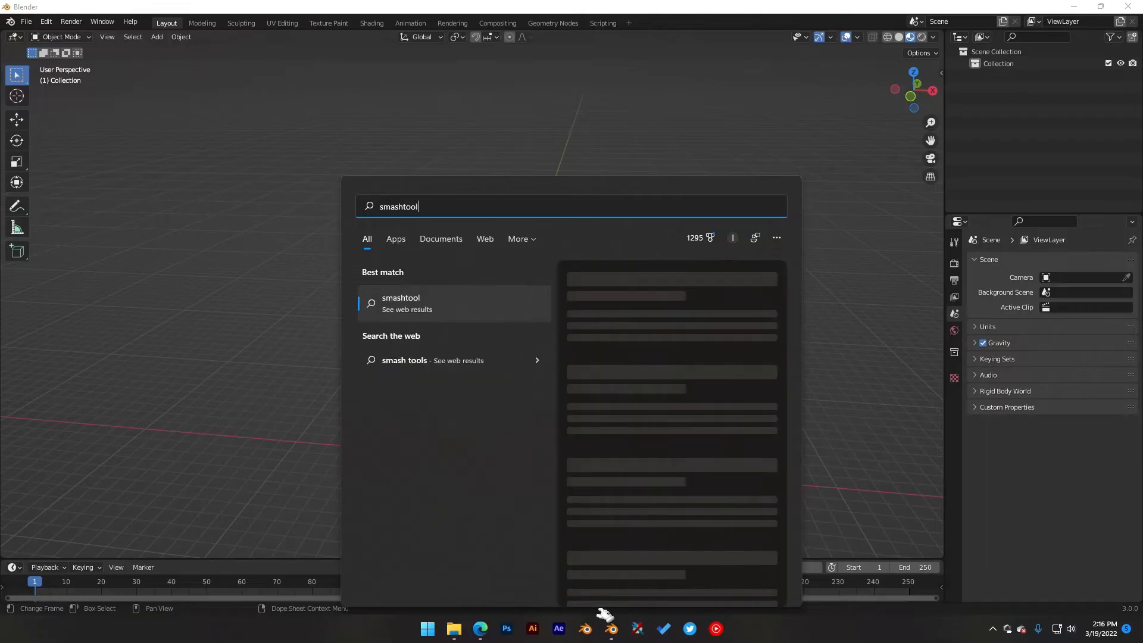
key(BackSpace)
key(BackSpace)
key(BackSpace)
key(BackSpace)
key(BackSpace)
key(BackSpace)
key(BackSpace)
key(BackSpace)
key(BackSpace)
text(tool)
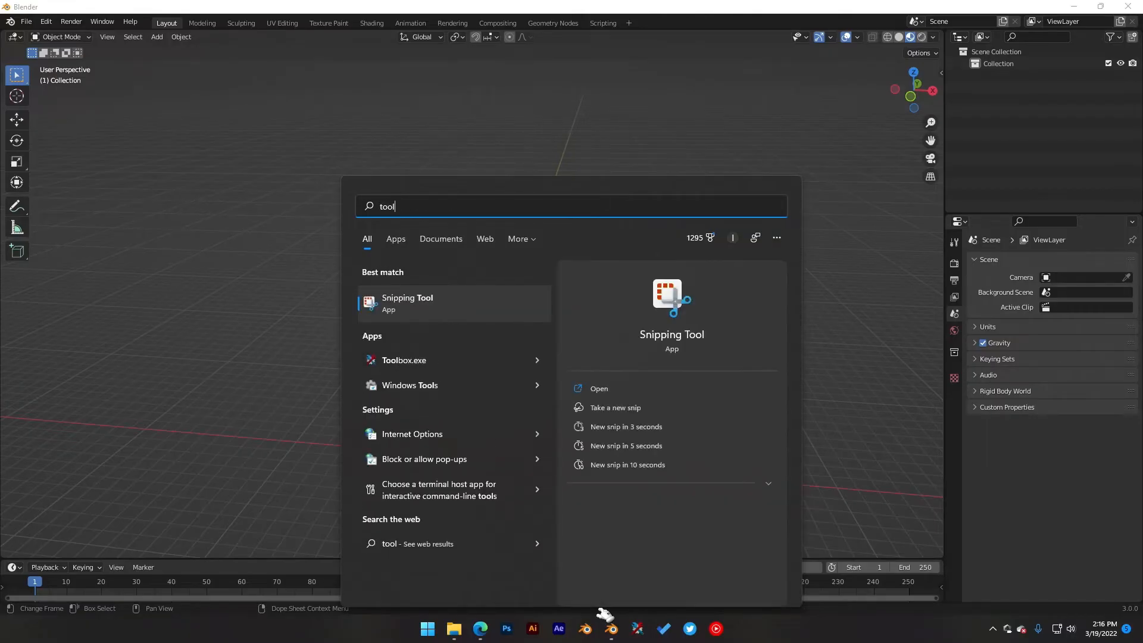
click(450, 360)
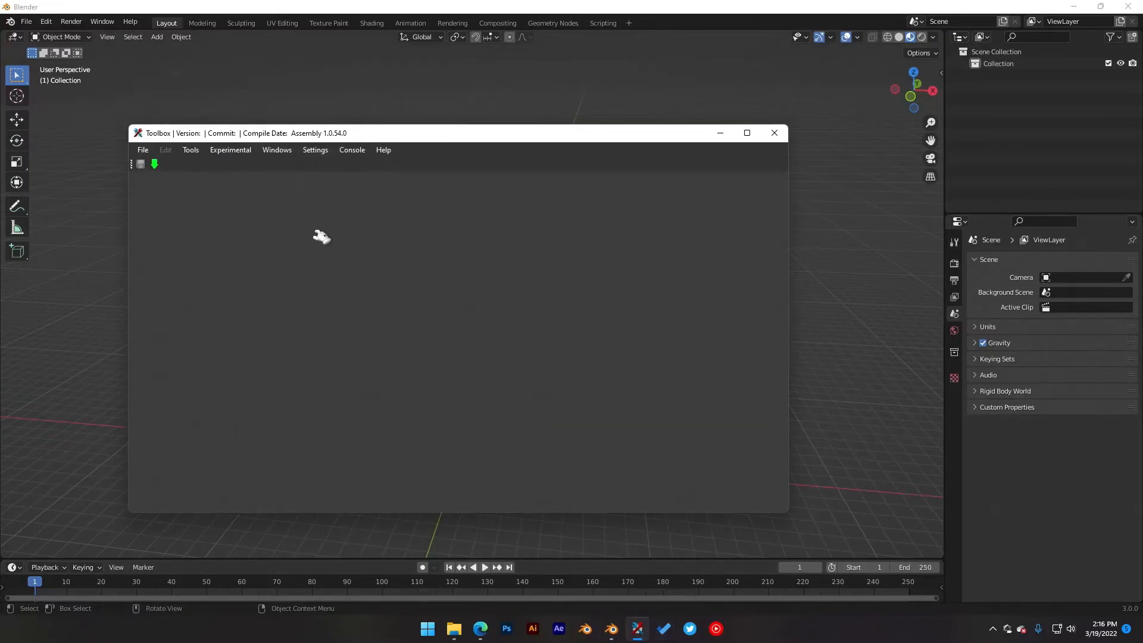
Step: Start a batch texture export for all supported formats in Toolbox and browse to Downloads\Ult\Ult for the source files
click(194, 153)
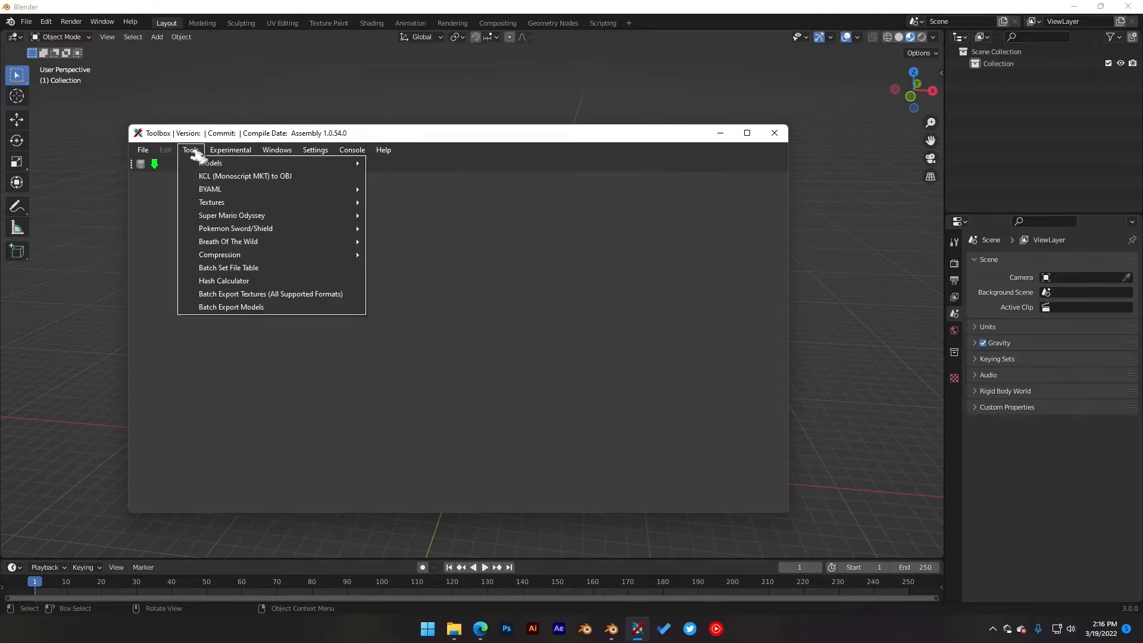
click(331, 294)
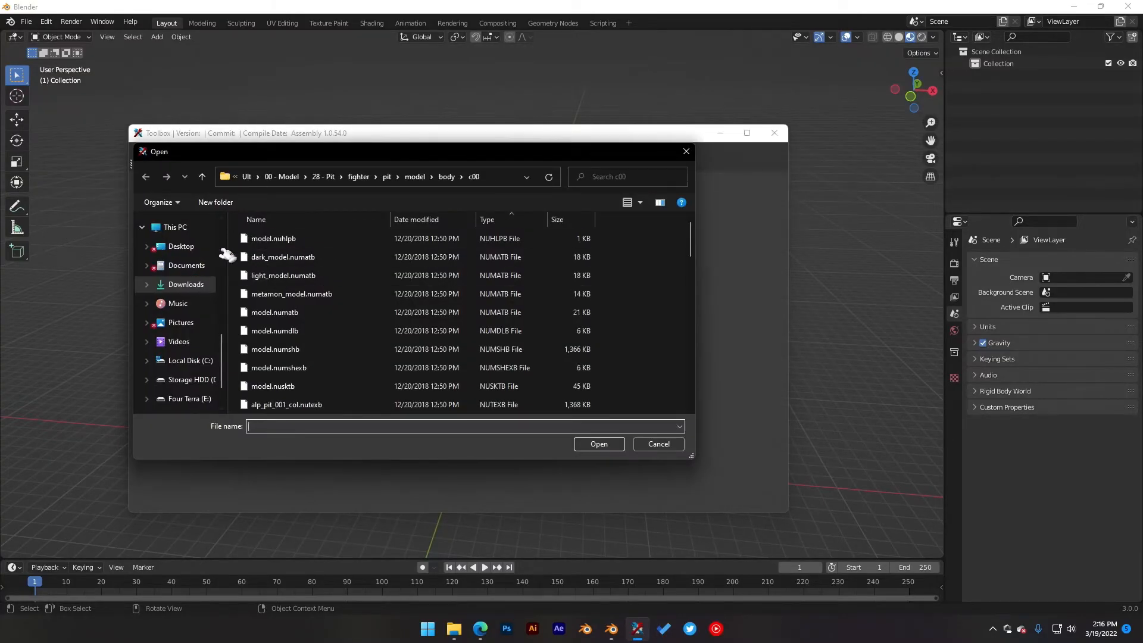
scroll(158, 357, down, 1)
scroll(173, 344, up, 3)
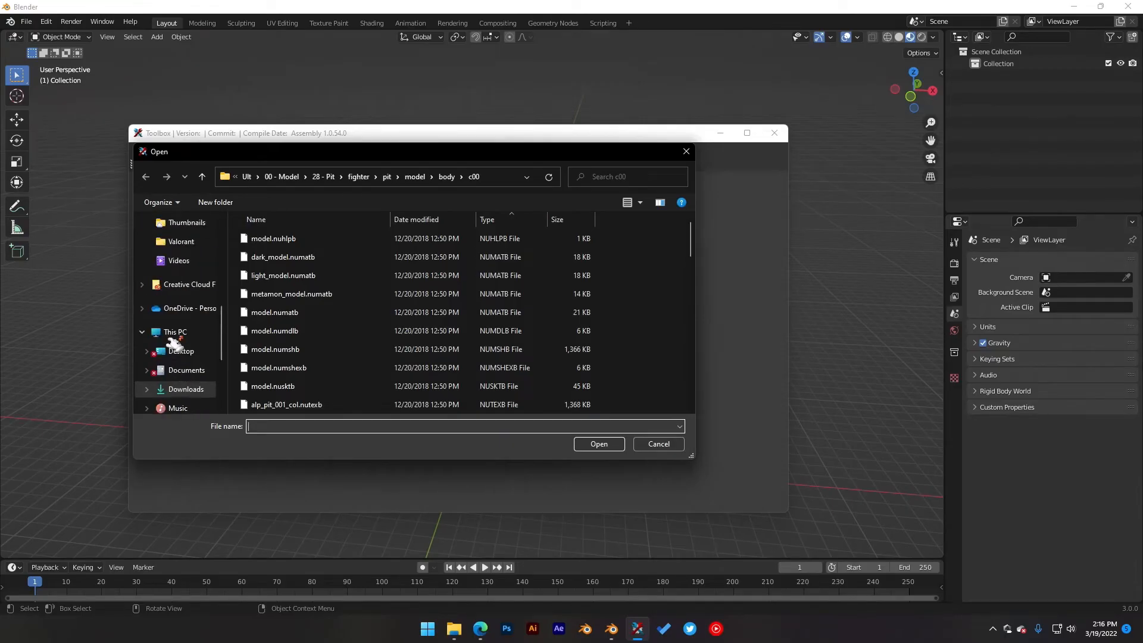
scroll(174, 344, up, 3)
click(176, 337)
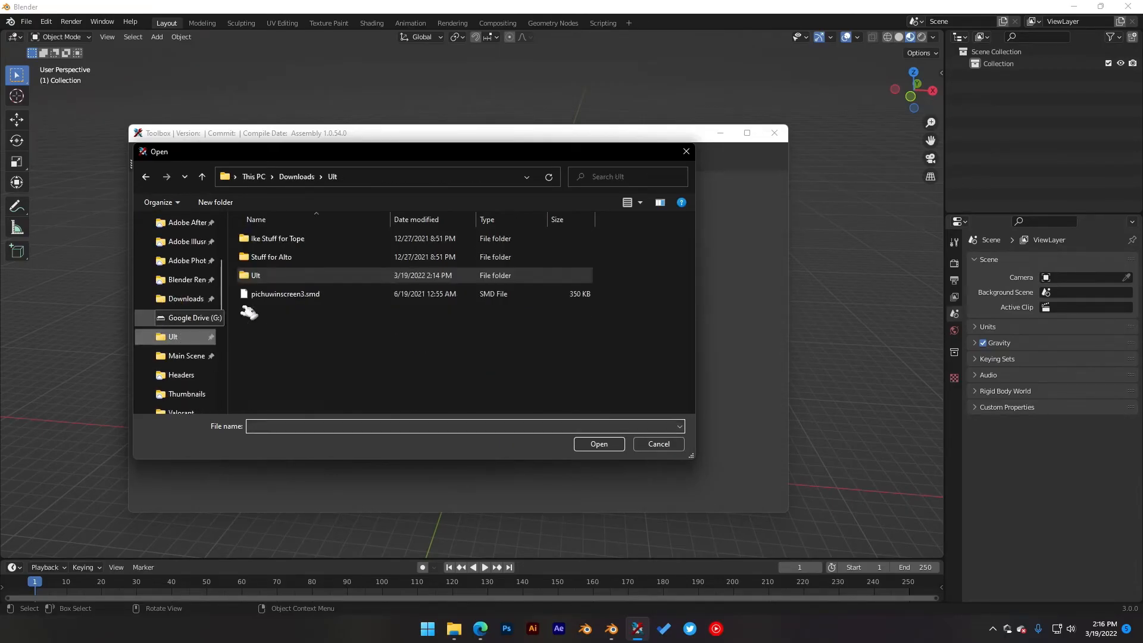
double_click(296, 279)
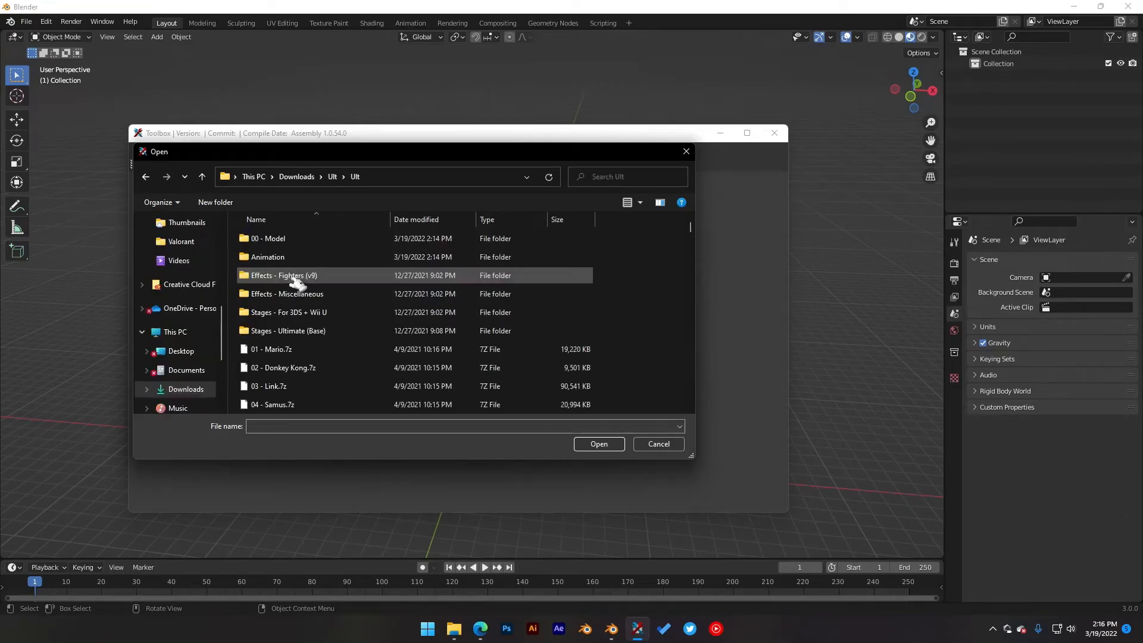
Step: Browse to the source folder 00 - Model\28 - Pit\fighter\pit\model\body\c00
double_click(298, 238)
scroll(292, 367, down, 4)
scroll(291, 367, down, 1)
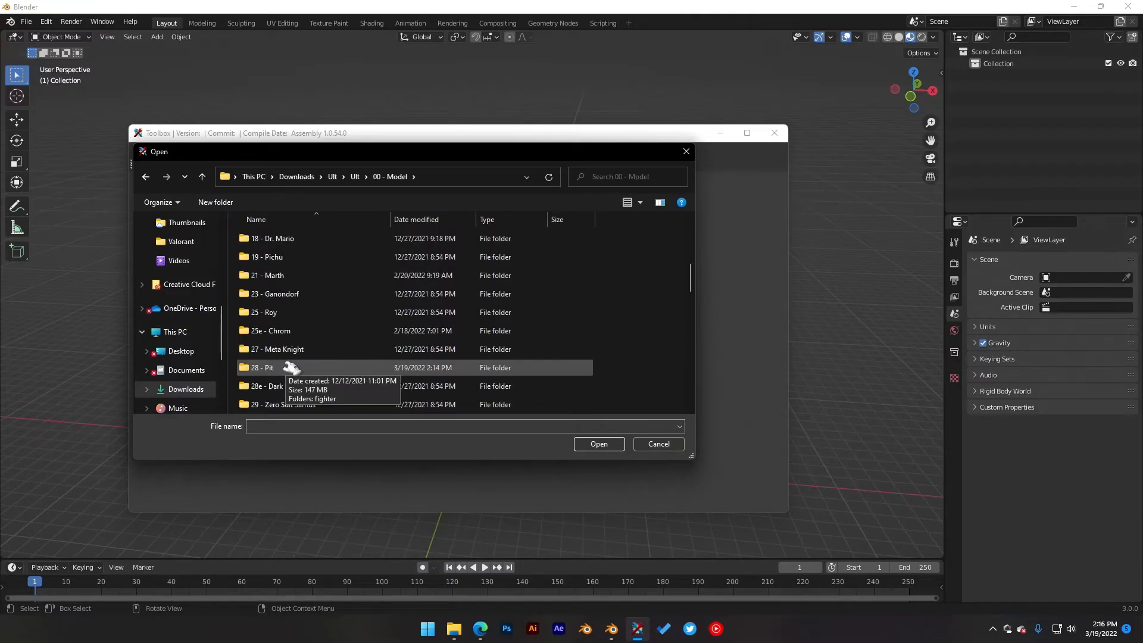
double_click(309, 368)
double_click(292, 244)
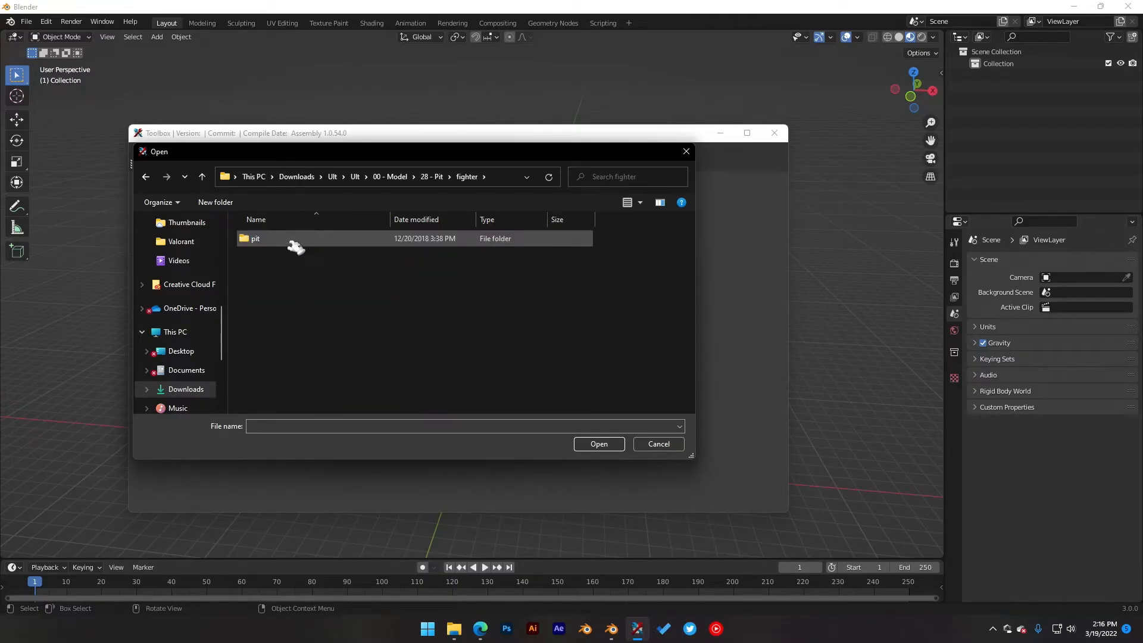
double_click(290, 240)
double_click(289, 241)
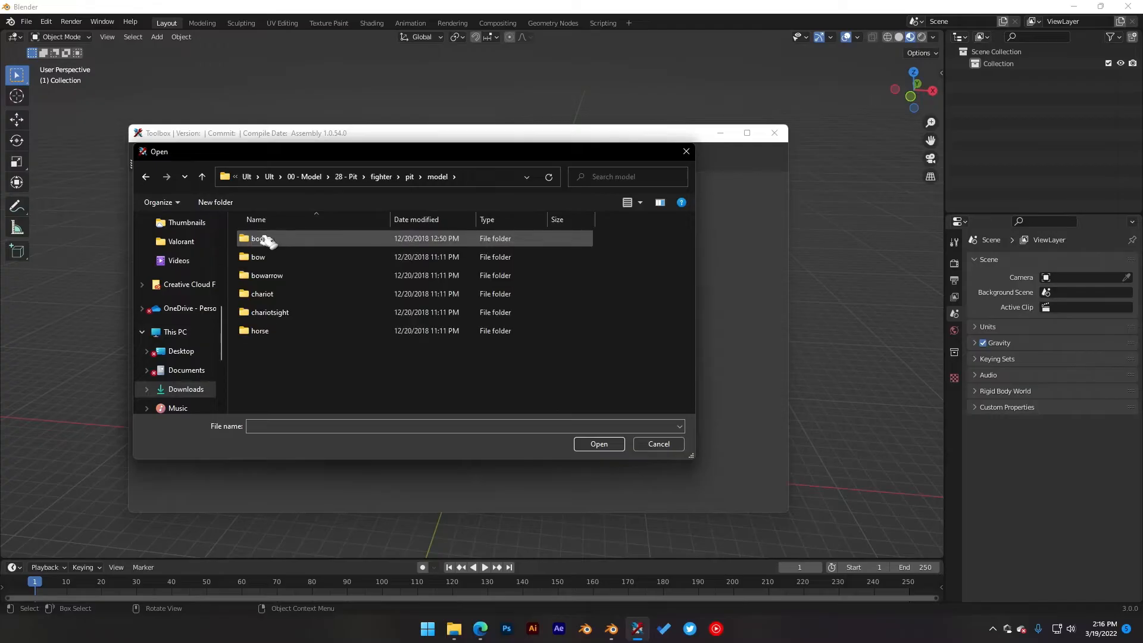
double_click(293, 241)
double_click(294, 241)
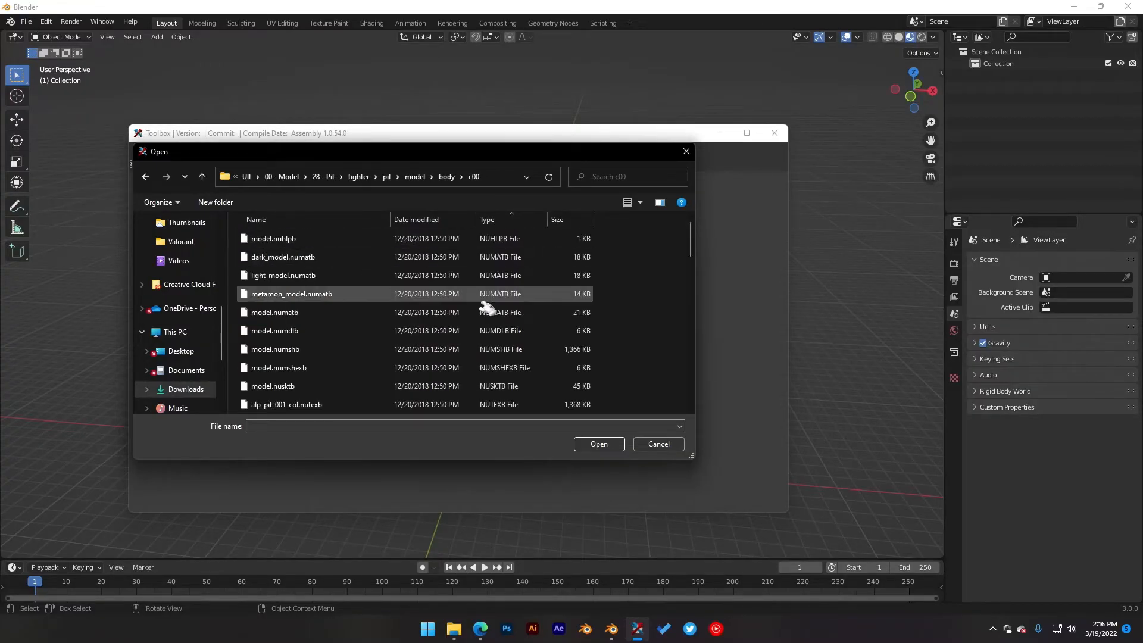
Step: Sort the c00 files by type and load all NUTEXB textures, from alp_pit_001_col to skin_pit_001_prm, for batch export
scroll(461, 296, down, 1)
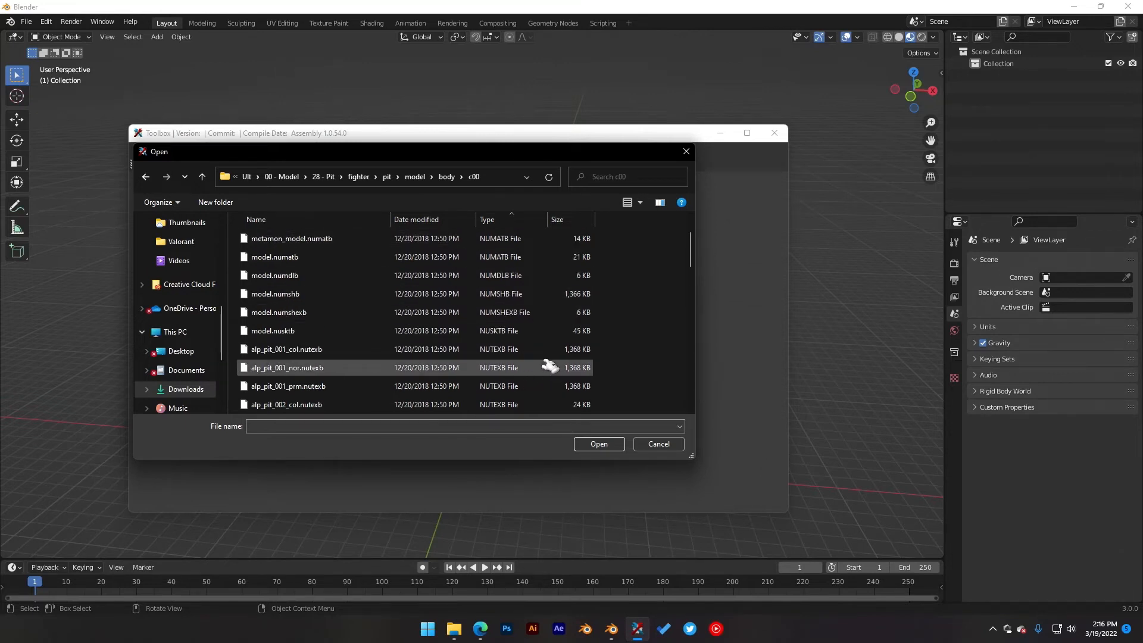
click(497, 354)
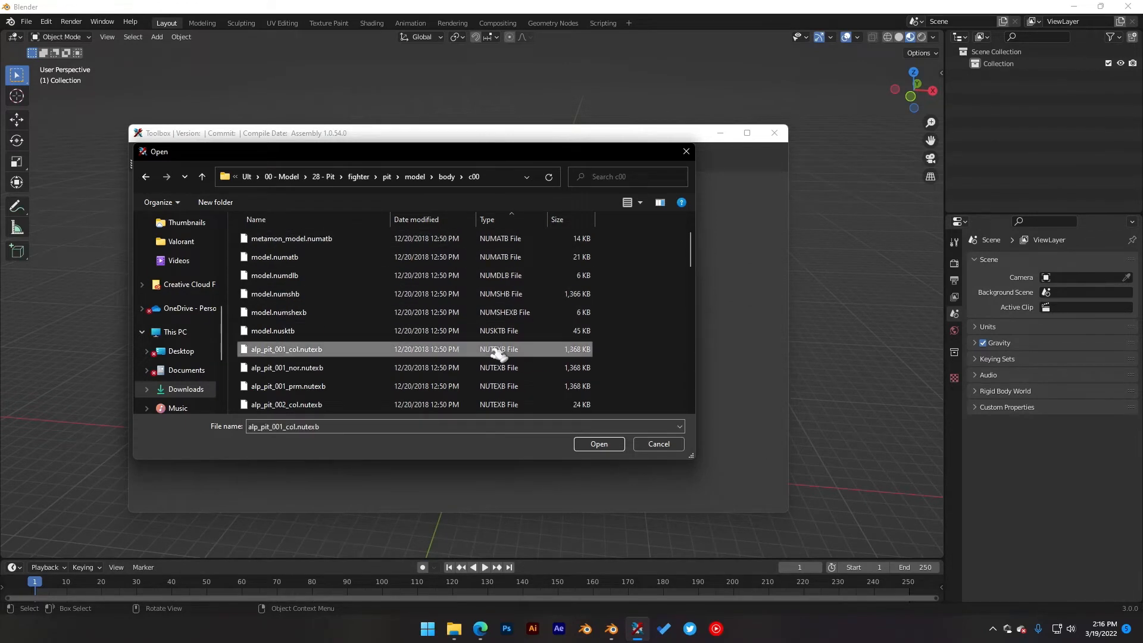
click(498, 220)
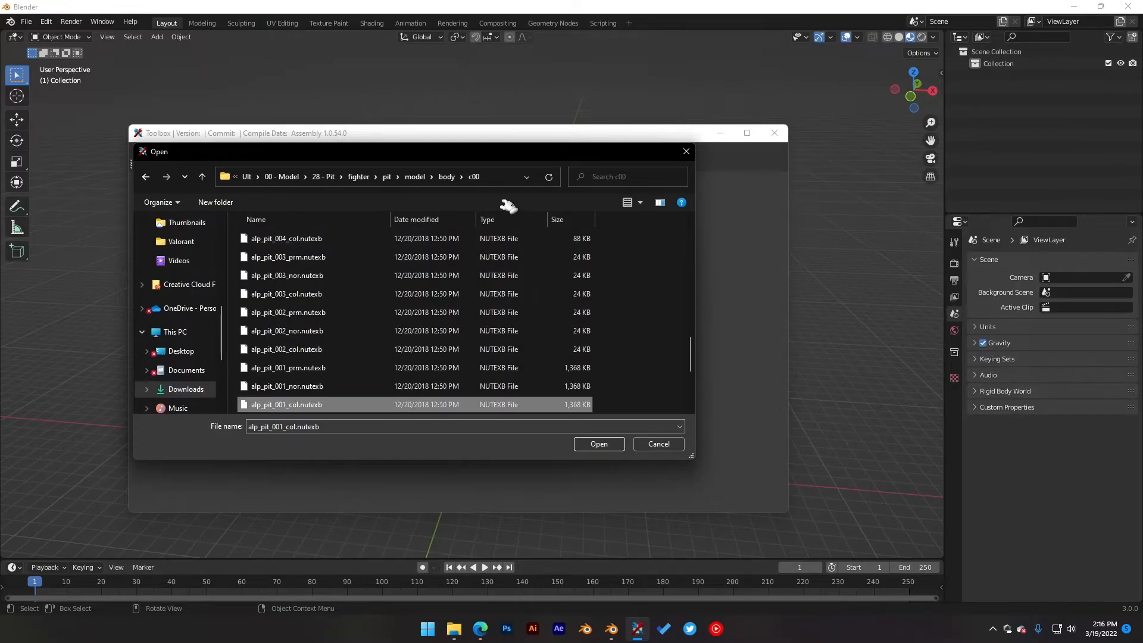
scroll(541, 336, up, 5)
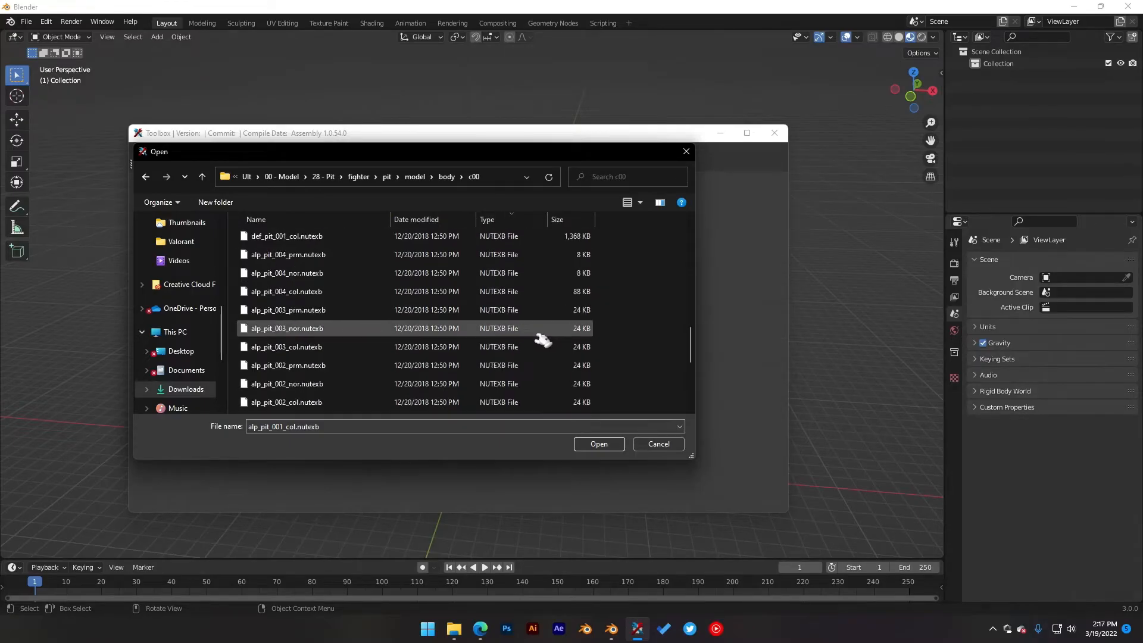
scroll(538, 340, up, 5)
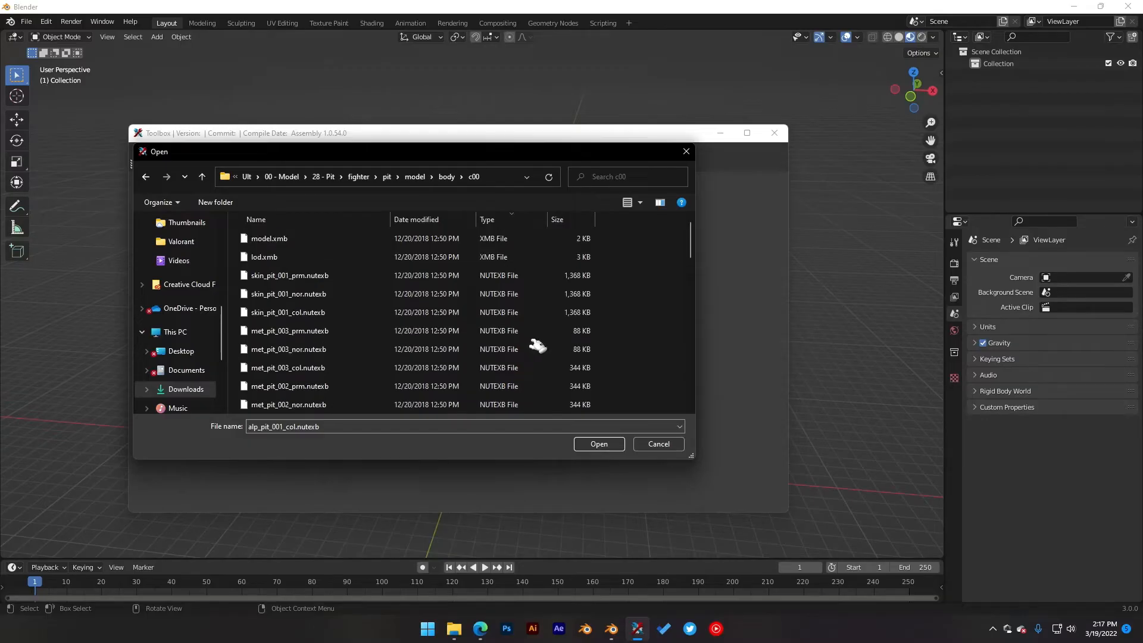
shift+click(488, 277)
scroll(487, 299, down, 13)
scroll(488, 315, down, 1)
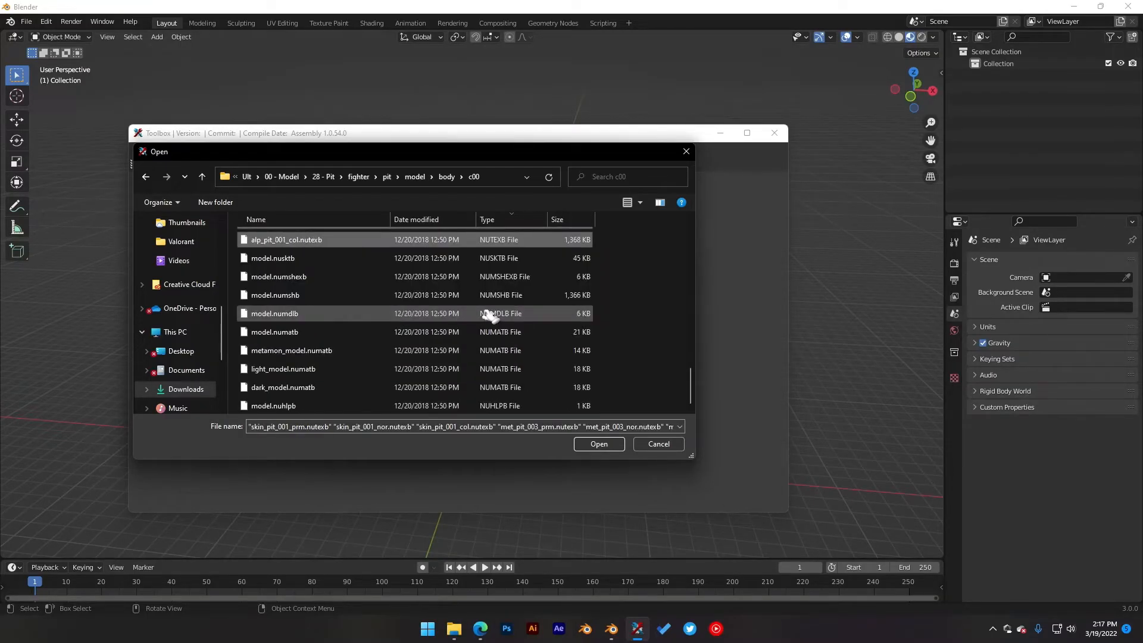
click(618, 445)
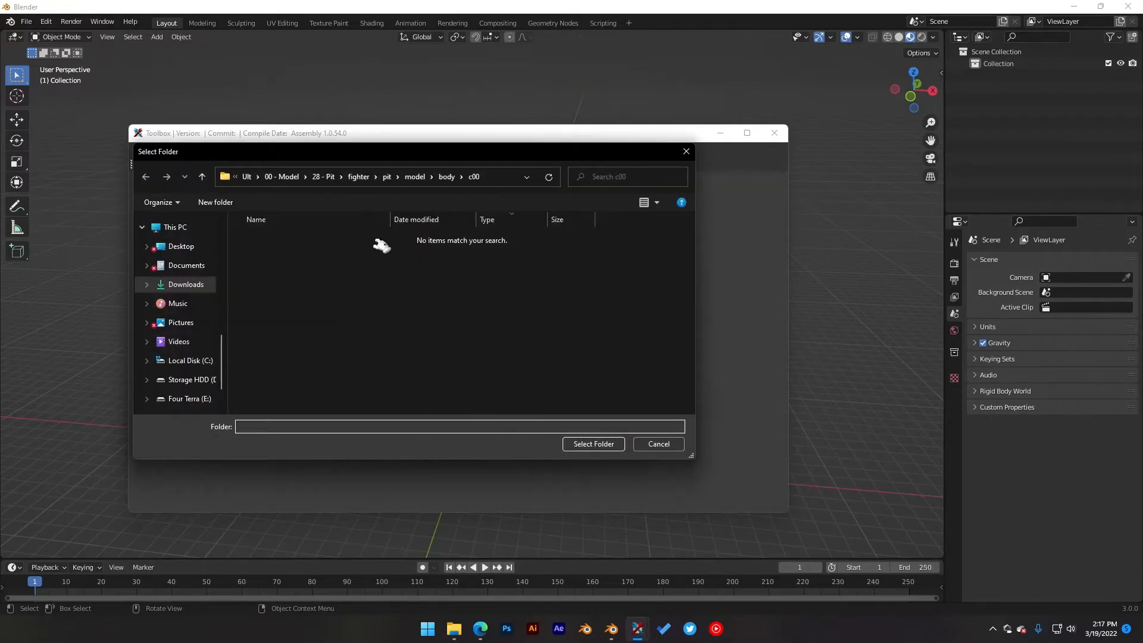
Step: Export the textures as Portable Graphics Network (.png) into the c00 folder, and minimize Toolbox
drag(320, 158, 338, 189)
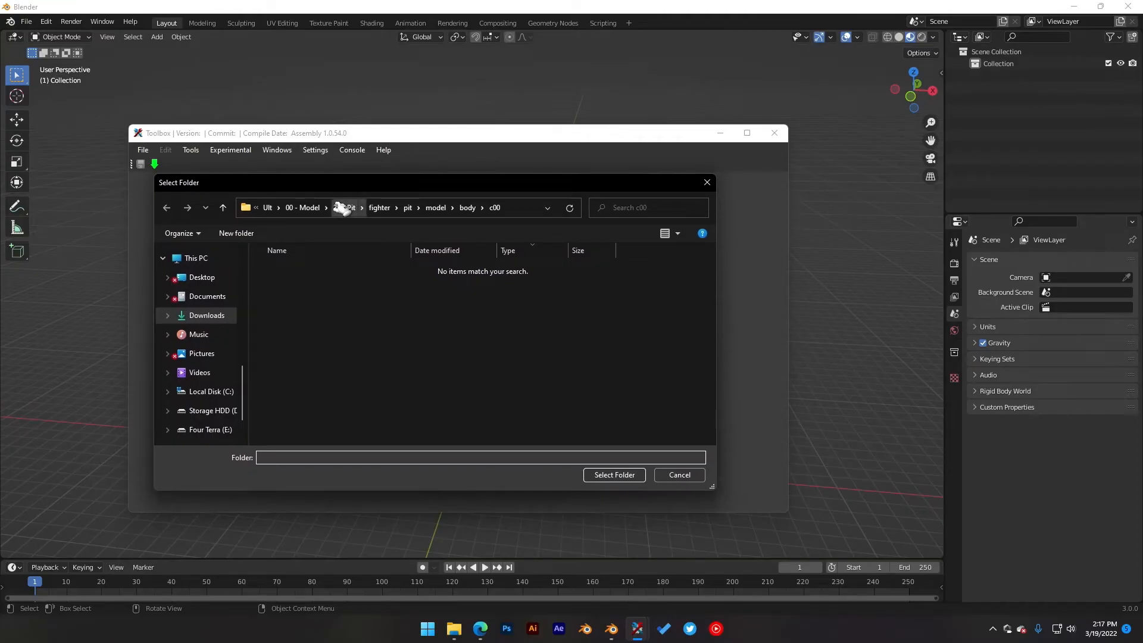
click(608, 476)
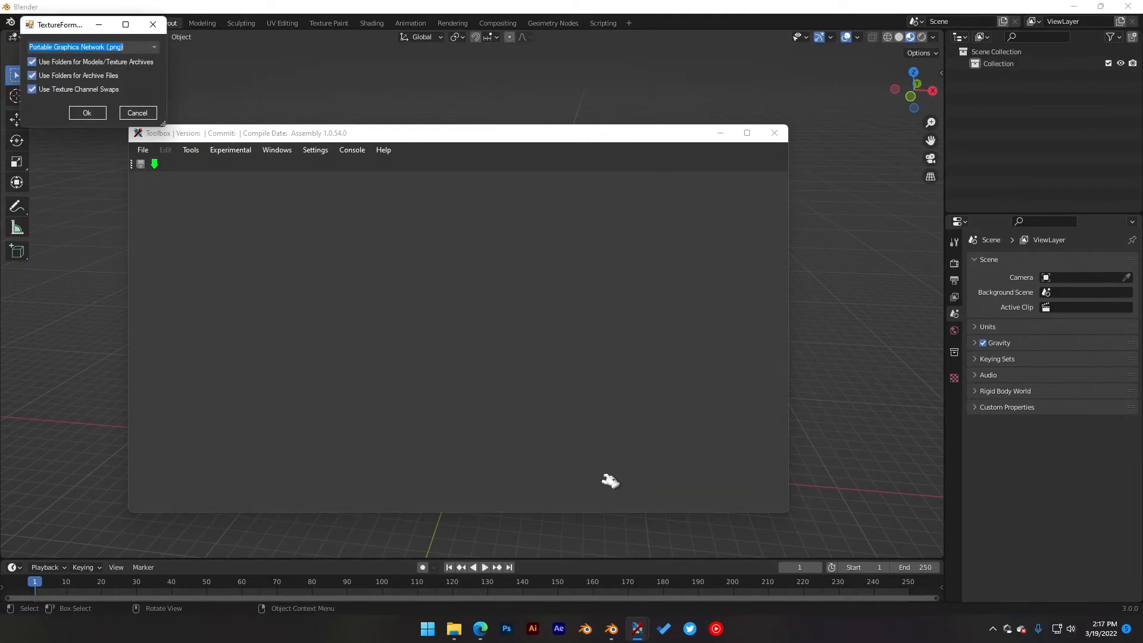
click(88, 113)
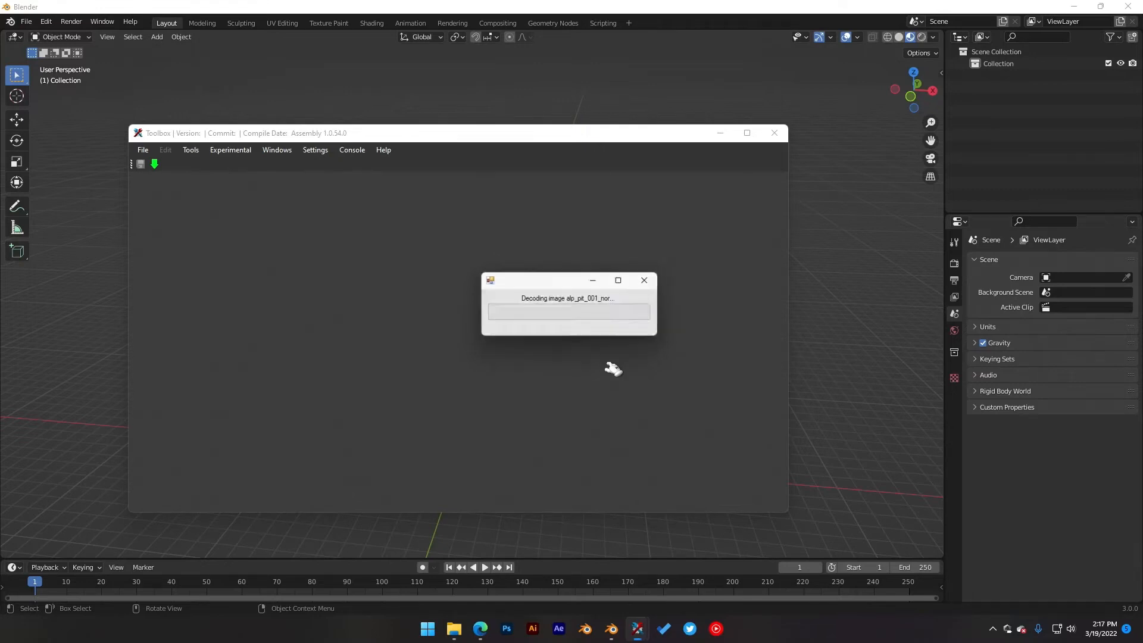
click(595, 351)
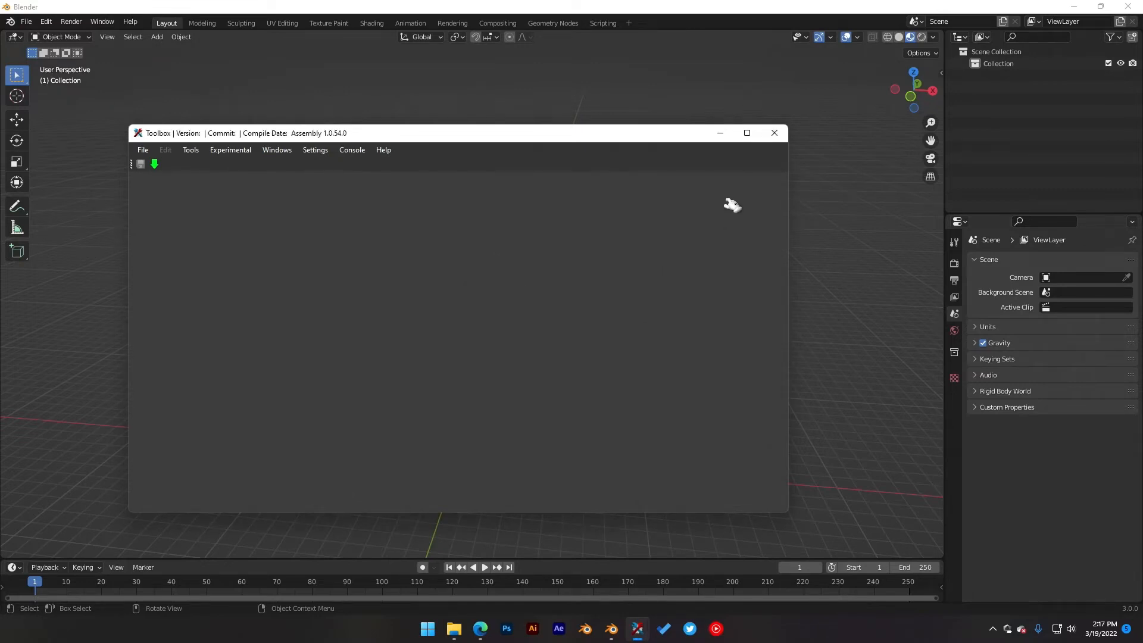
click(720, 134)
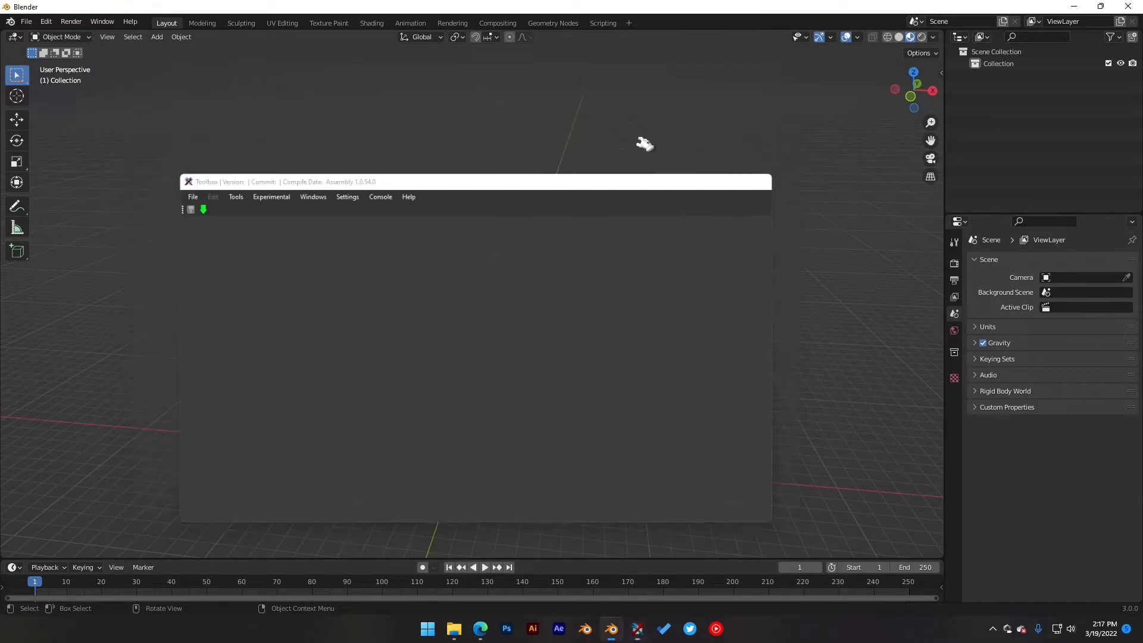
Step: Import model.numdlb from the c00 folder into Blender with normal maps and PRM maps enabled and PNG textures
click(27, 23)
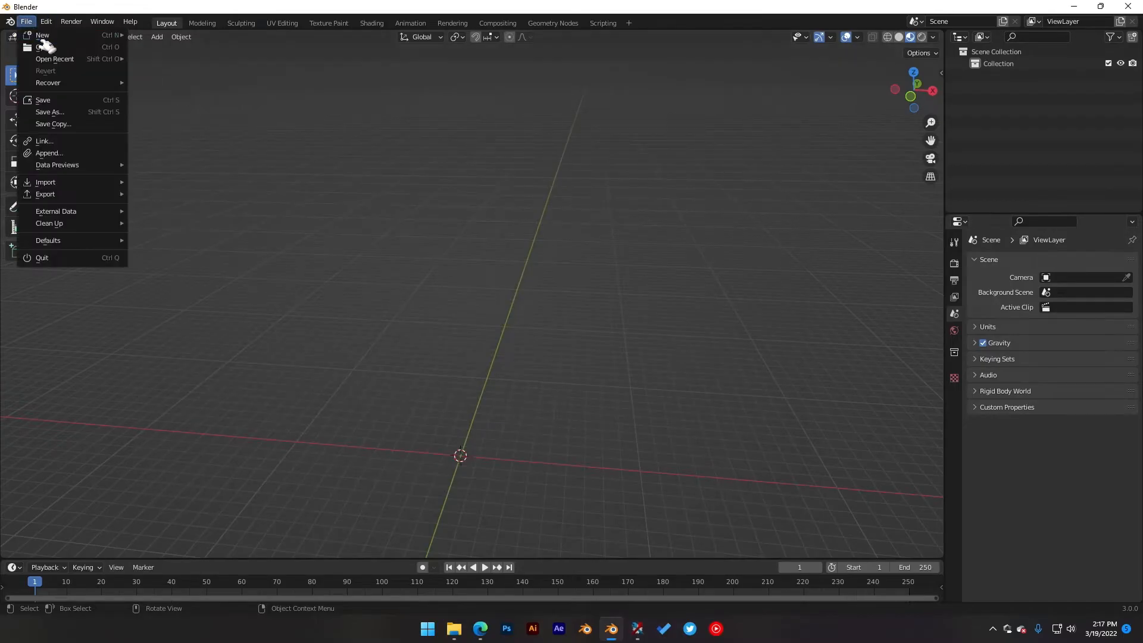
mouse_move(95, 183)
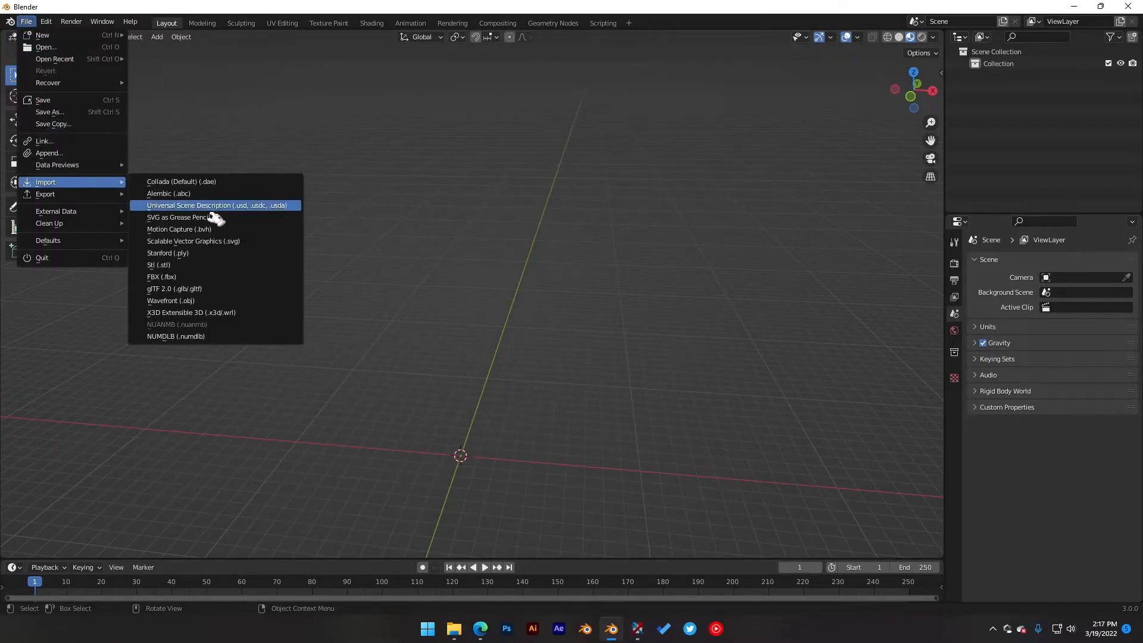
click(218, 337)
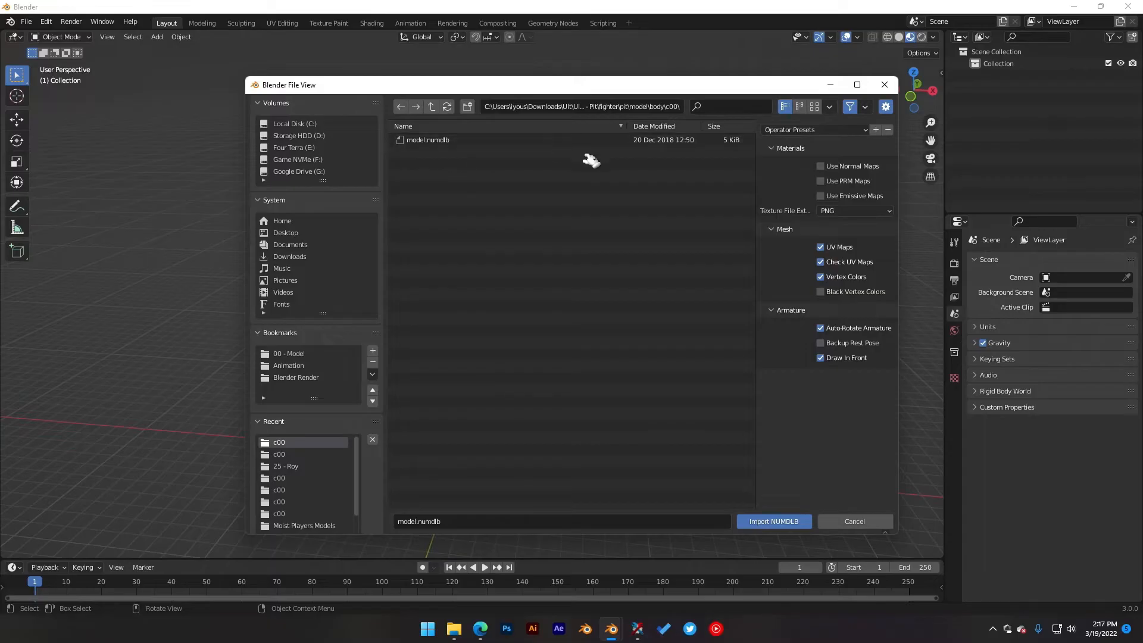
click(468, 141)
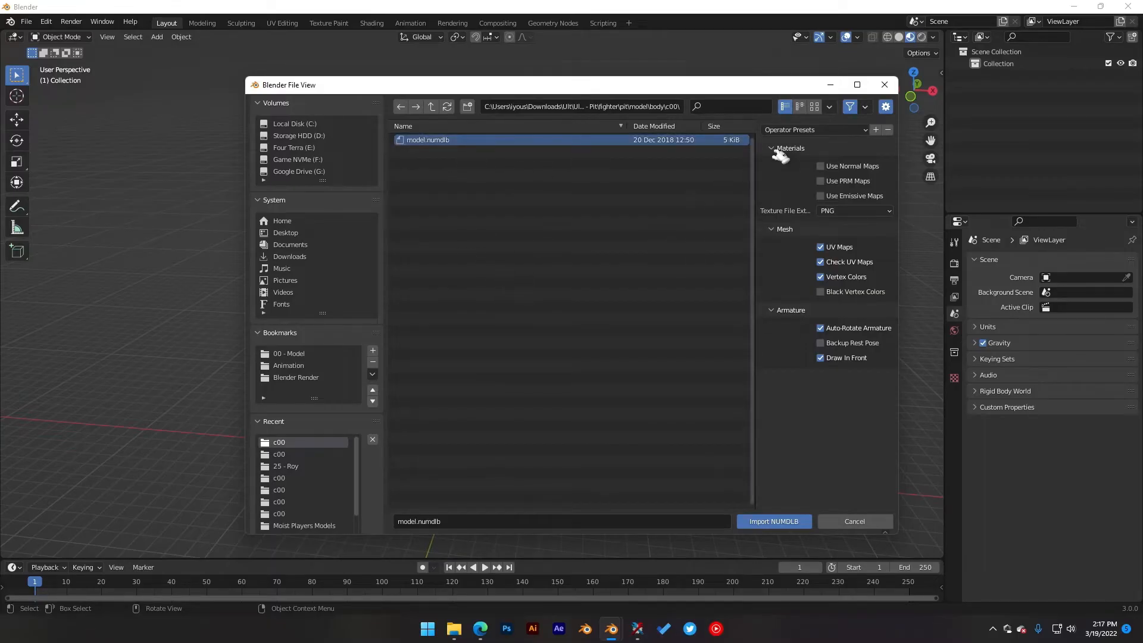
drag(710, 89, 641, 97)
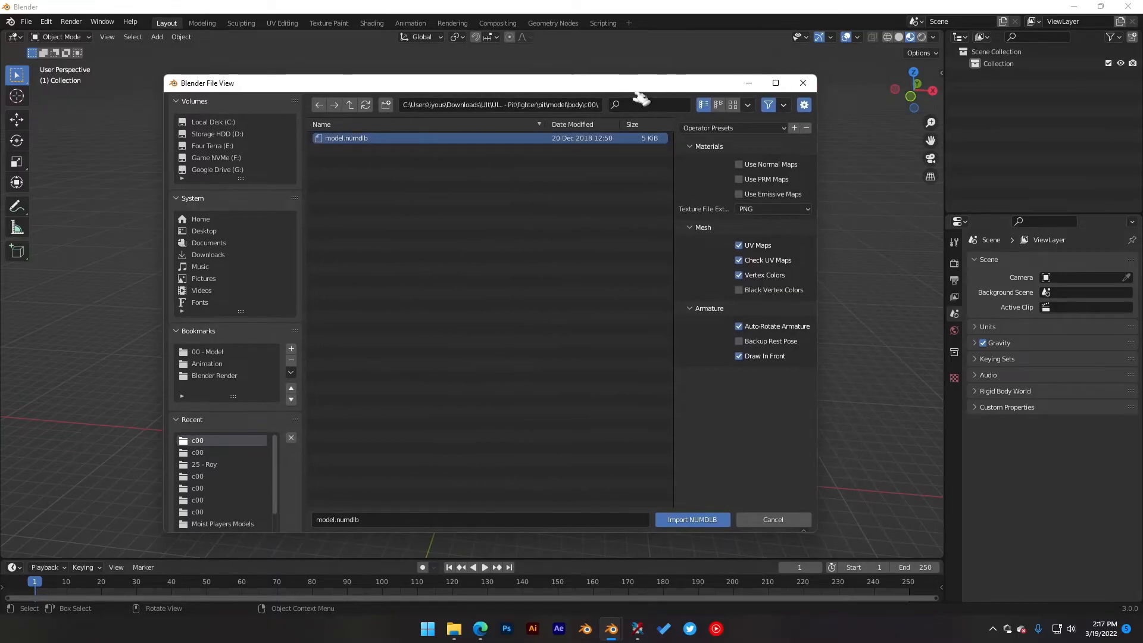
click(776, 179)
click(692, 520)
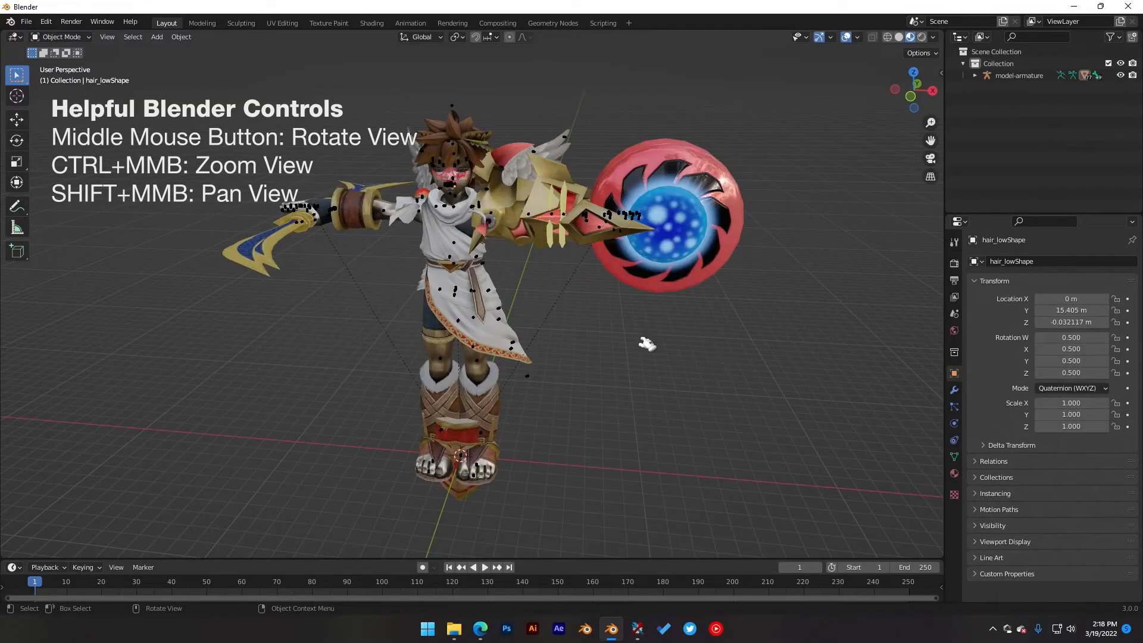
Step: Inspect the textured Pit model from several angles, including close-ups of the head, wings and weapons
middle_drag(647, 344, 598, 333)
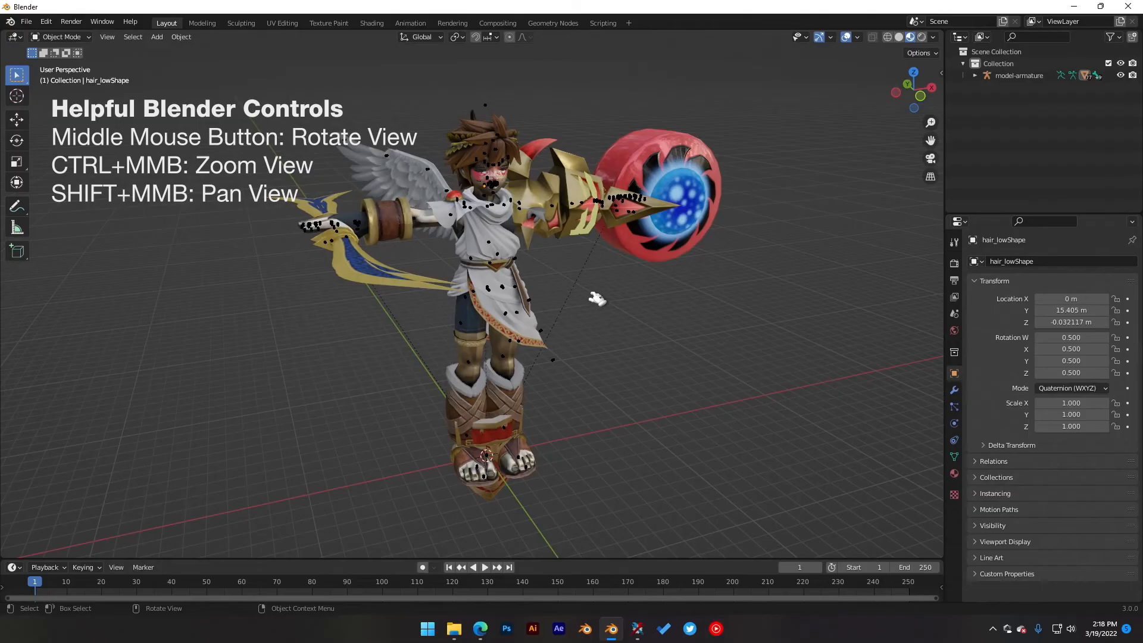
scroll(545, 267, up, 7)
shift+middle_drag(577, 155, 553, 351)
middle_drag(478, 300, 490, 285)
middle_drag(345, 392, 506, 195)
scroll(368, 356, up, 4)
scroll(514, 222, down, 7)
middle_drag(534, 270, 613, 247)
middle_drag(522, 225, 559, 217)
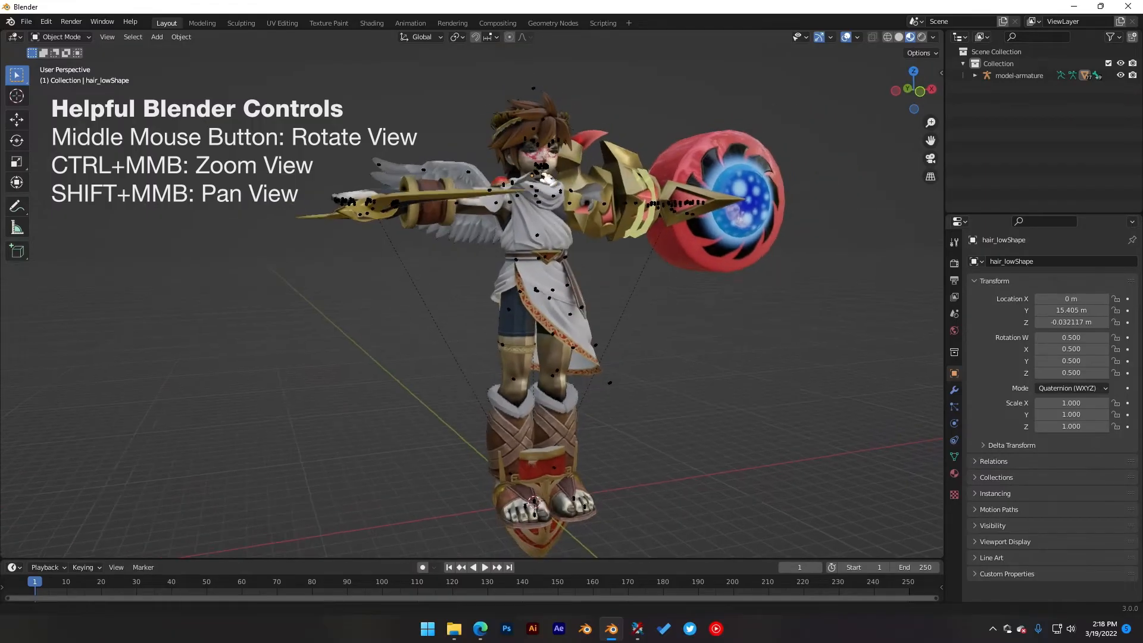
shift+middle_drag(547, 143, 484, 279)
scroll(483, 209, up, 4)
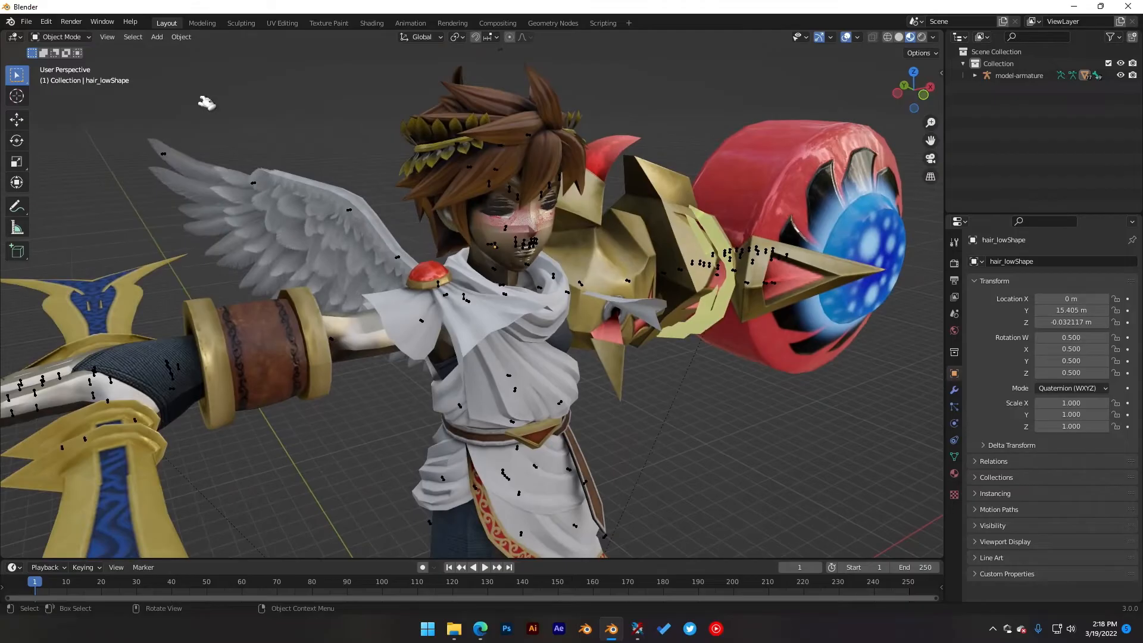
Step: Switch to the Shading workspace and spread out the def_pit_002 material's Principled BSDF, Separate RGB and PRM texture nodes
click(371, 23)
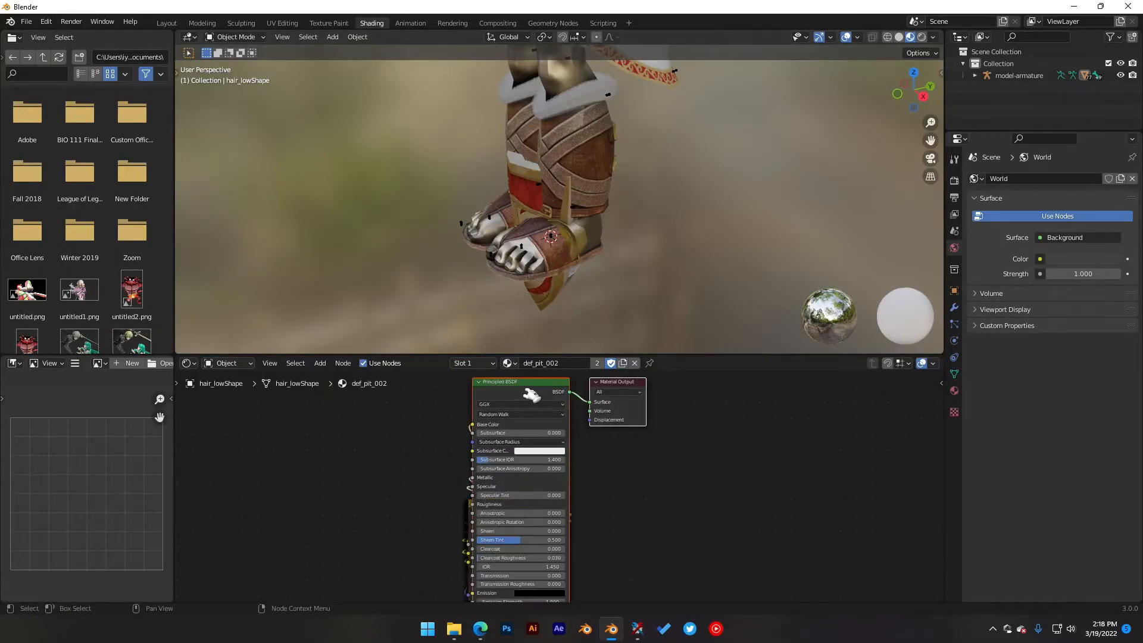
drag(523, 395, 622, 421)
scroll(740, 458, down, 1)
middle_drag(736, 470, 617, 474)
drag(392, 517, 303, 449)
middle_drag(310, 547, 464, 526)
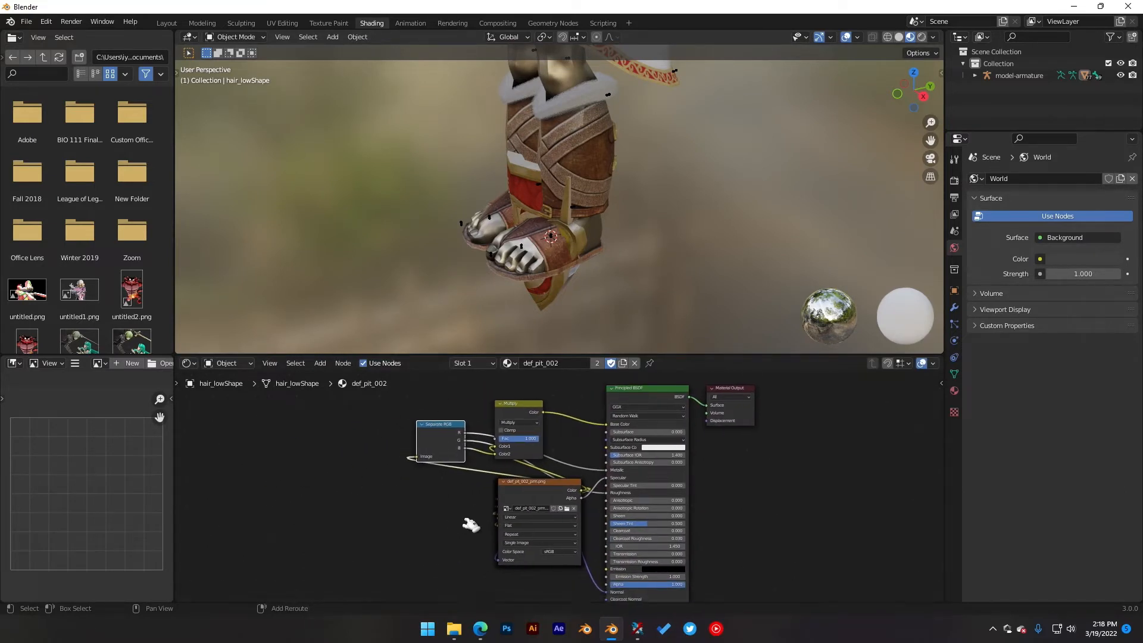
drag(552, 490, 316, 452)
middle_drag(447, 544, 492, 474)
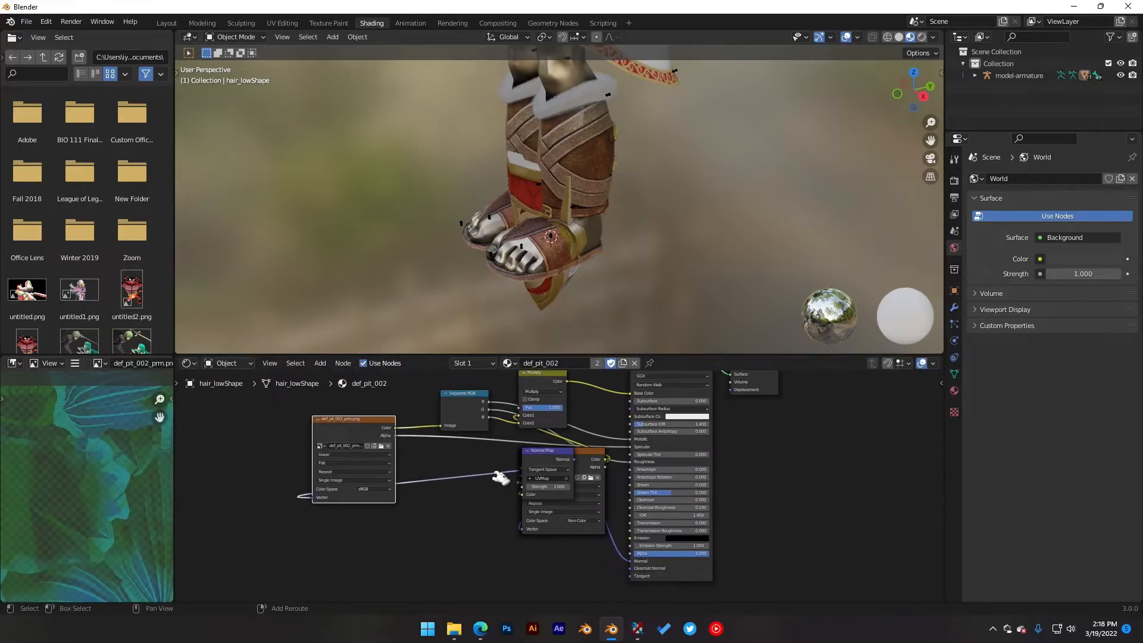
Step: Adjust the placement of the Multiply, Separate RGB and def_pit_002_prm.png nodes in the def_pit_002 material
middle_drag(474, 566, 372, 550)
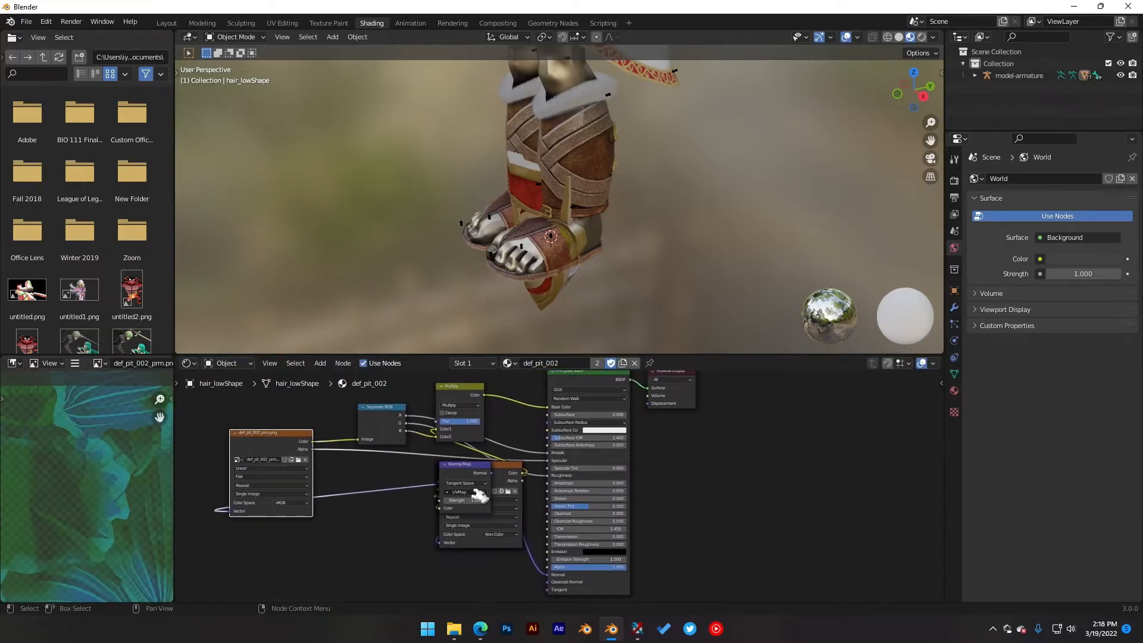
middle_drag(383, 464, 378, 535)
drag(460, 460, 462, 451)
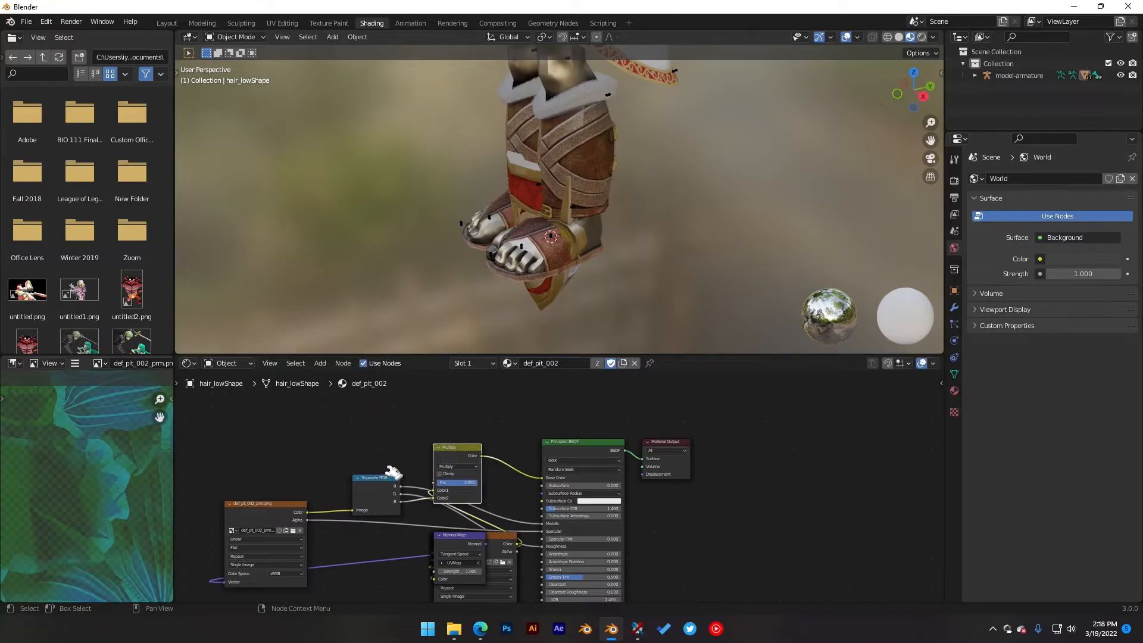
drag(381, 478, 384, 470)
drag(292, 504, 294, 474)
middle_drag(387, 521, 376, 430)
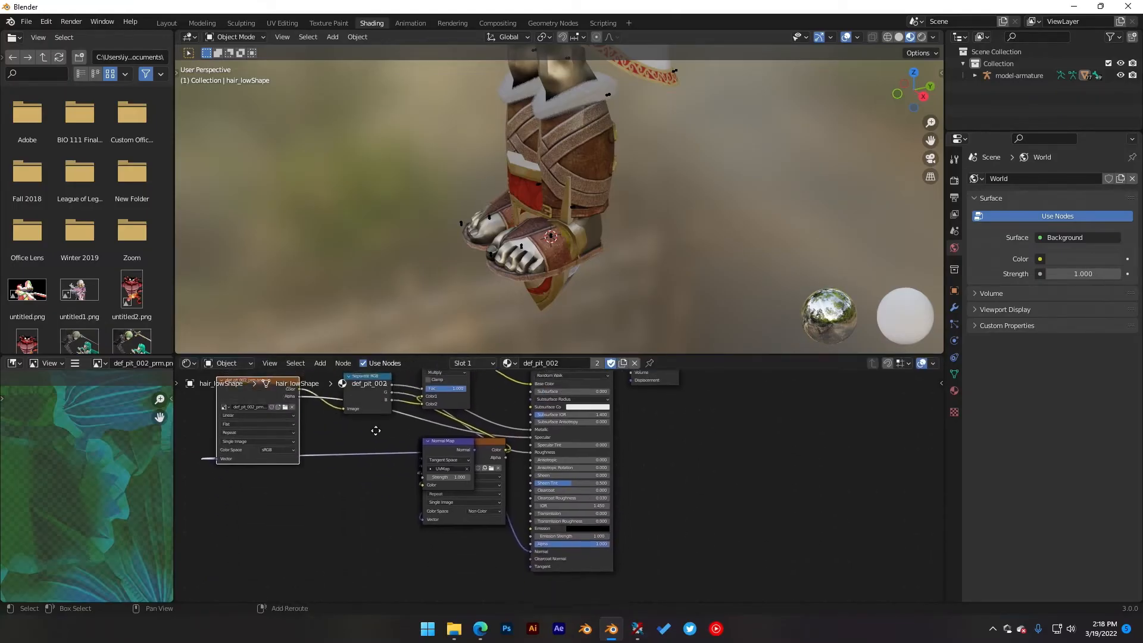
Step: Separate the overlapping Normal Map, Combine RGB, UV Map and image texture nodes so the normal and color branches are laid out apart
drag(443, 441, 480, 557)
middle_drag(451, 466, 513, 439)
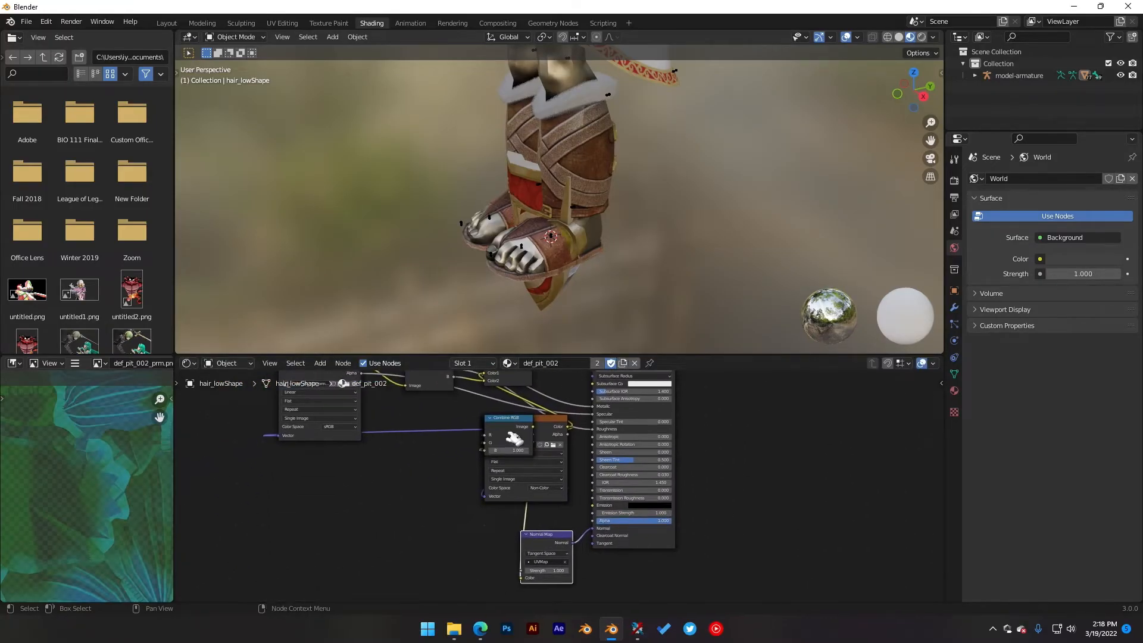
drag(505, 435, 293, 562)
middle_drag(339, 477, 385, 495)
drag(557, 443, 225, 497)
drag(548, 466, 449, 480)
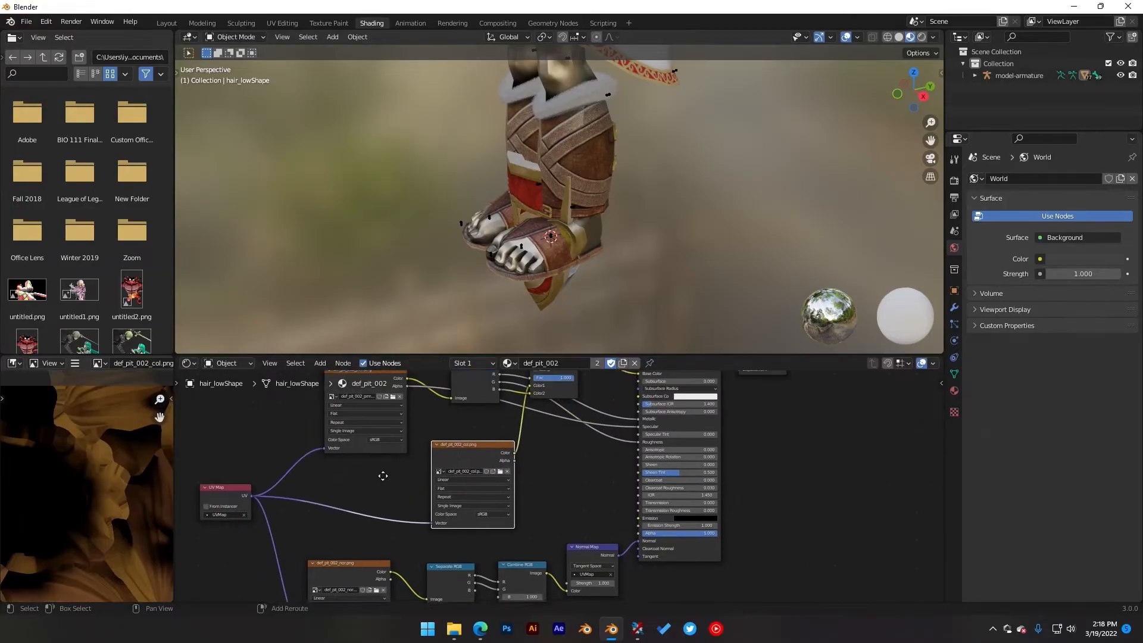
Step: Review the PRM, color and normal texture branches of the def_pit_002 material and nudge the Multiply node clear of its neighbors
scroll(349, 518, up, 5)
middle_drag(382, 476, 492, 511)
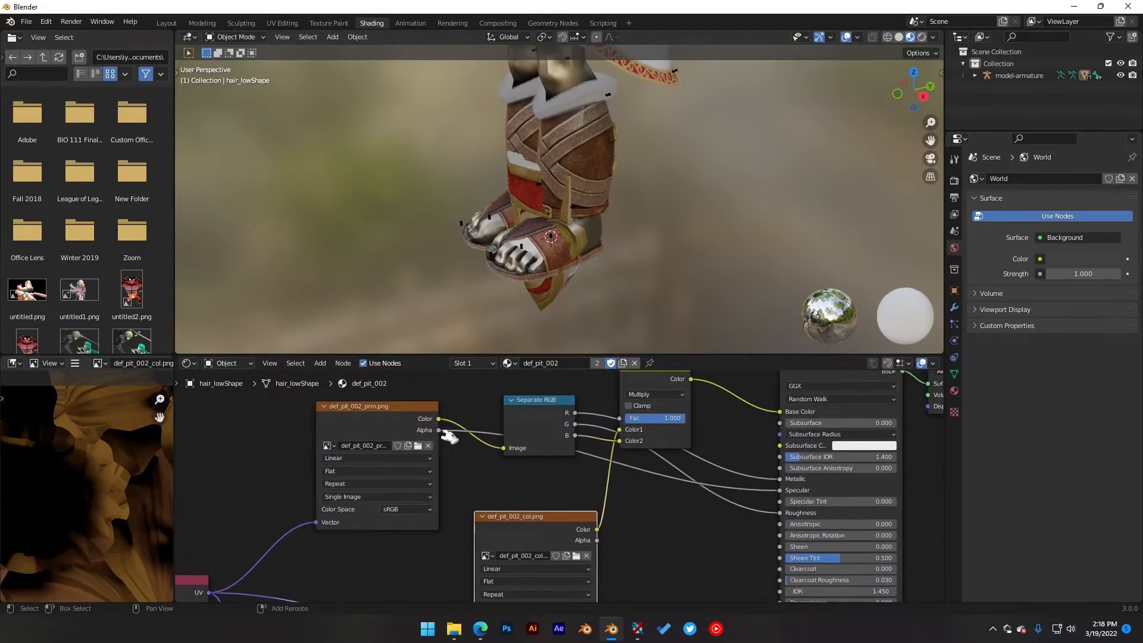
middle_drag(449, 436, 444, 457)
middle_drag(593, 504, 503, 401)
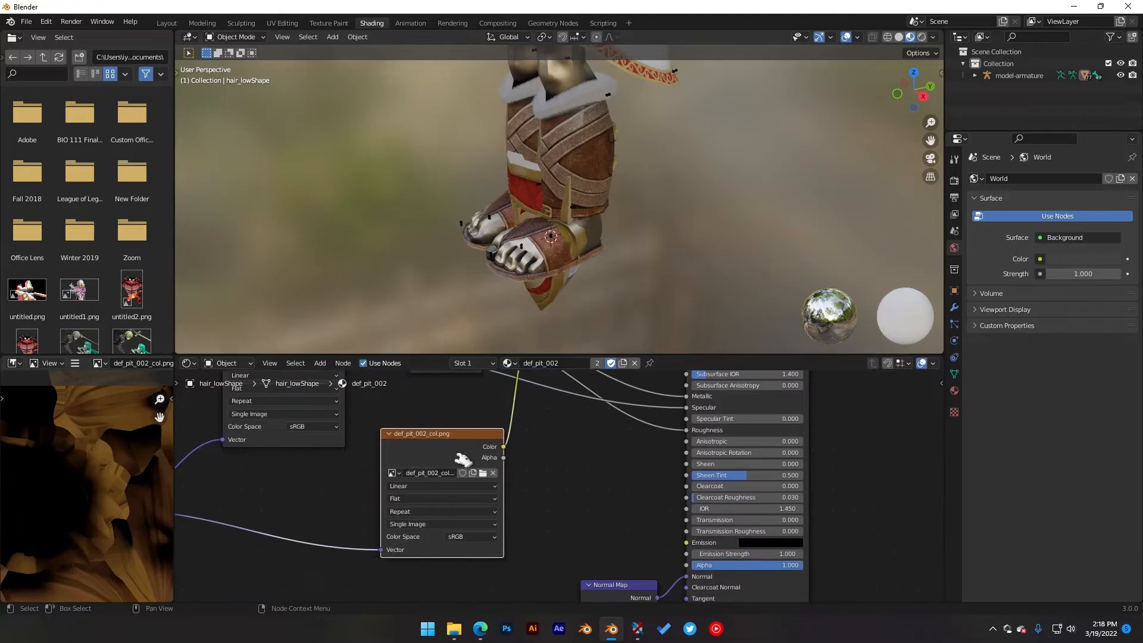
middle_drag(424, 513, 558, 354)
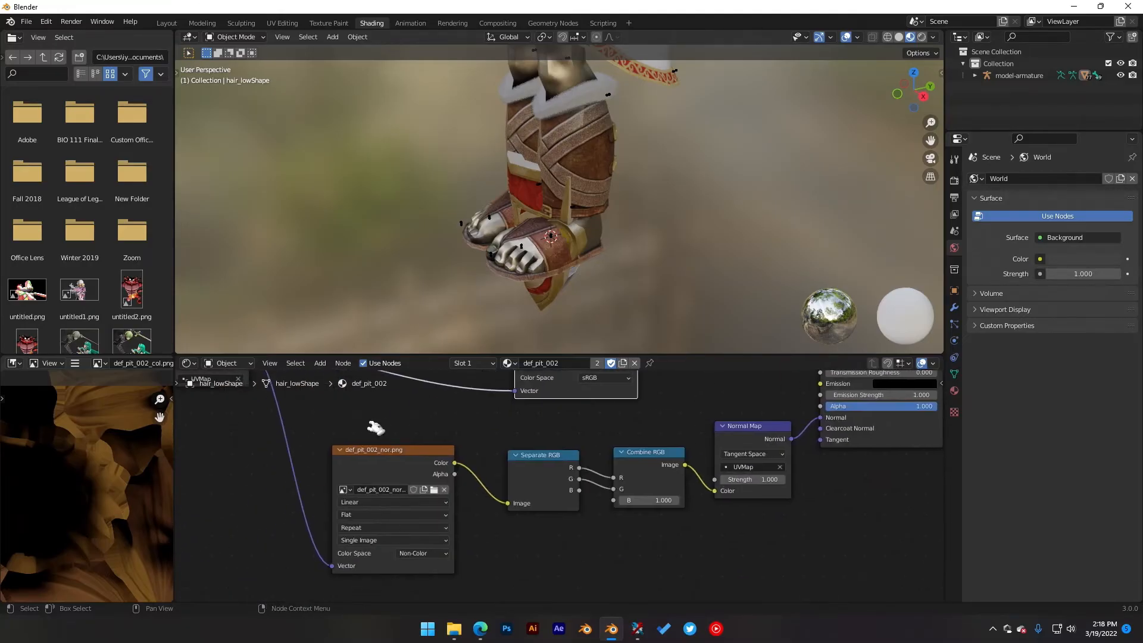
middle_drag(443, 472, 523, 554)
drag(583, 470, 600, 480)
middle_drag(456, 559, 460, 467)
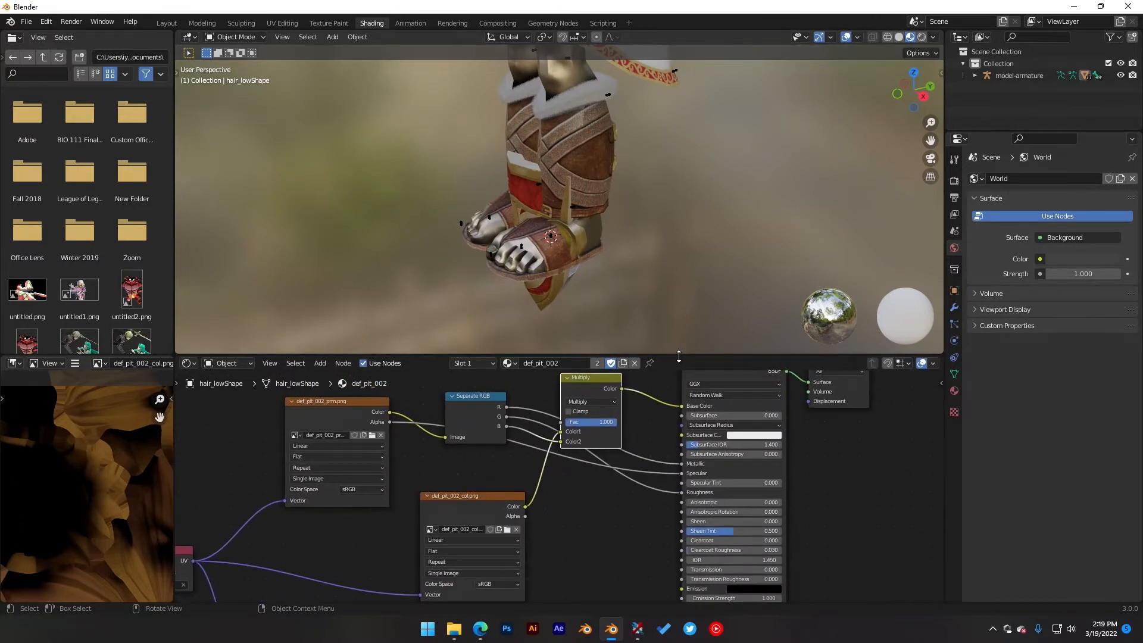
Step: Enlarge the node editor and set the def_pit_002_prm.png texture's color space to Non-Color
drag(678, 356, 667, 98)
middle_drag(585, 427, 615, 344)
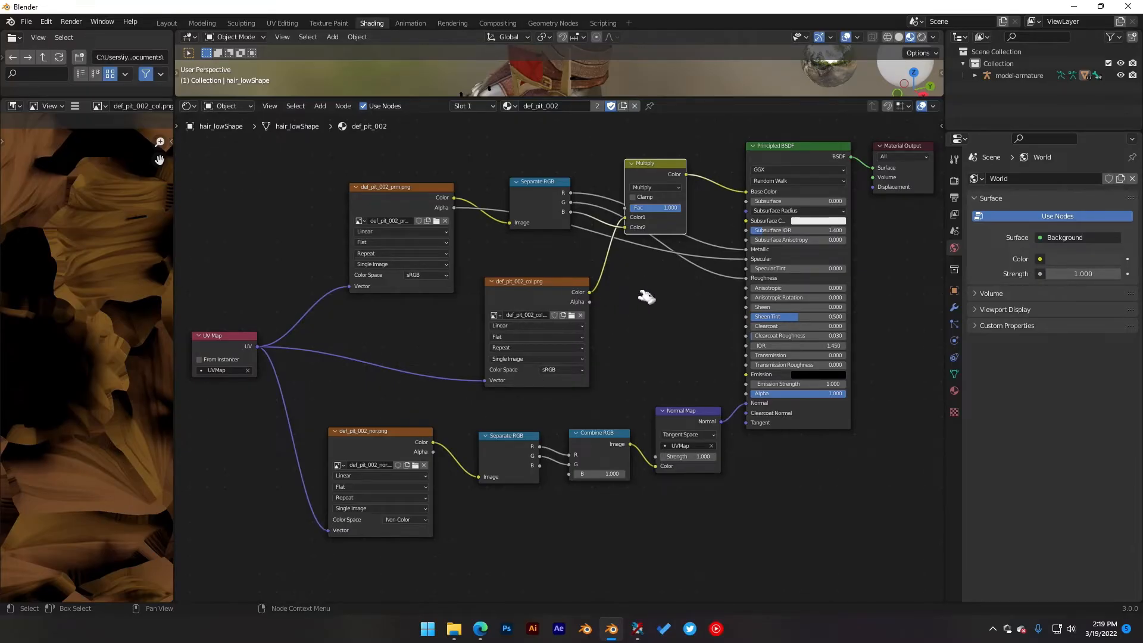
middle_drag(495, 220, 506, 324)
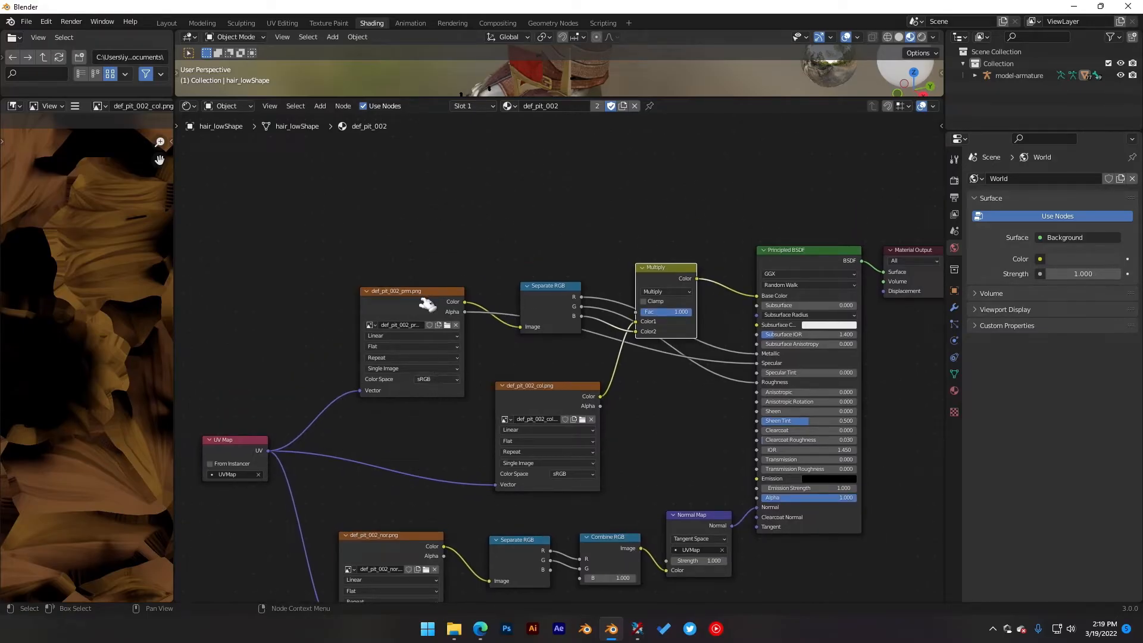
click(444, 381)
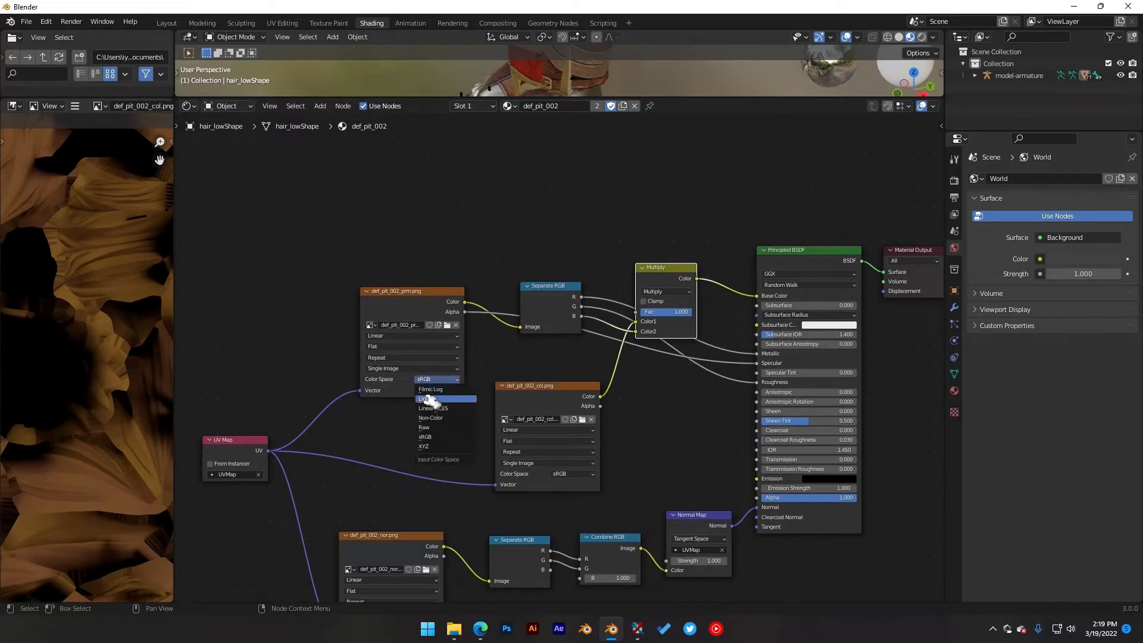
click(433, 418)
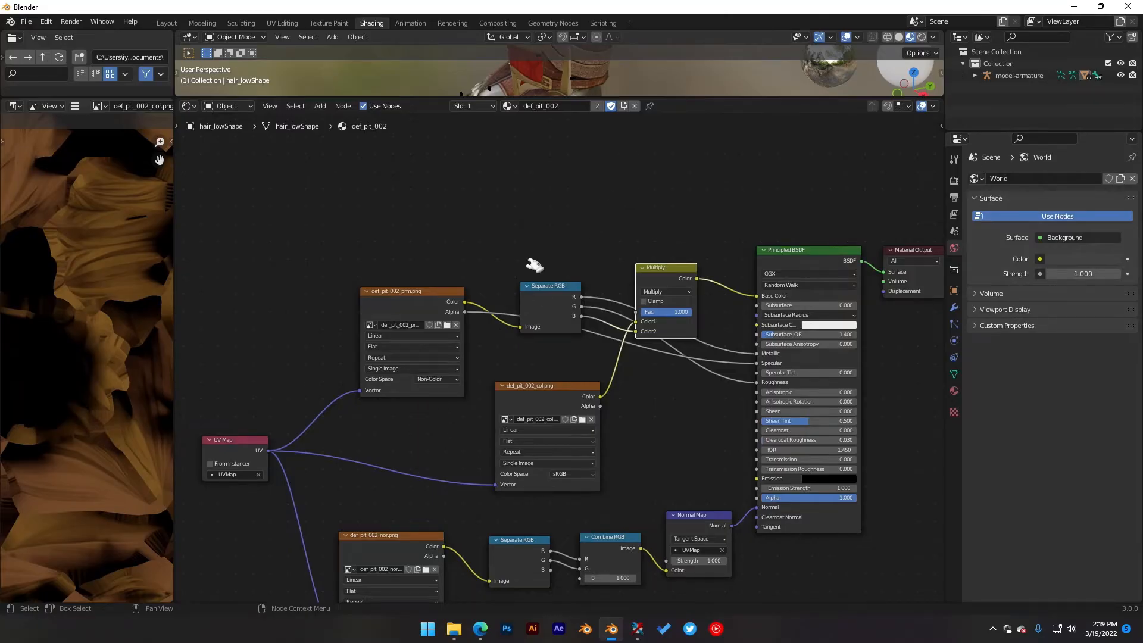
scroll(479, 262, down, 2)
scroll(485, 238, up, 2)
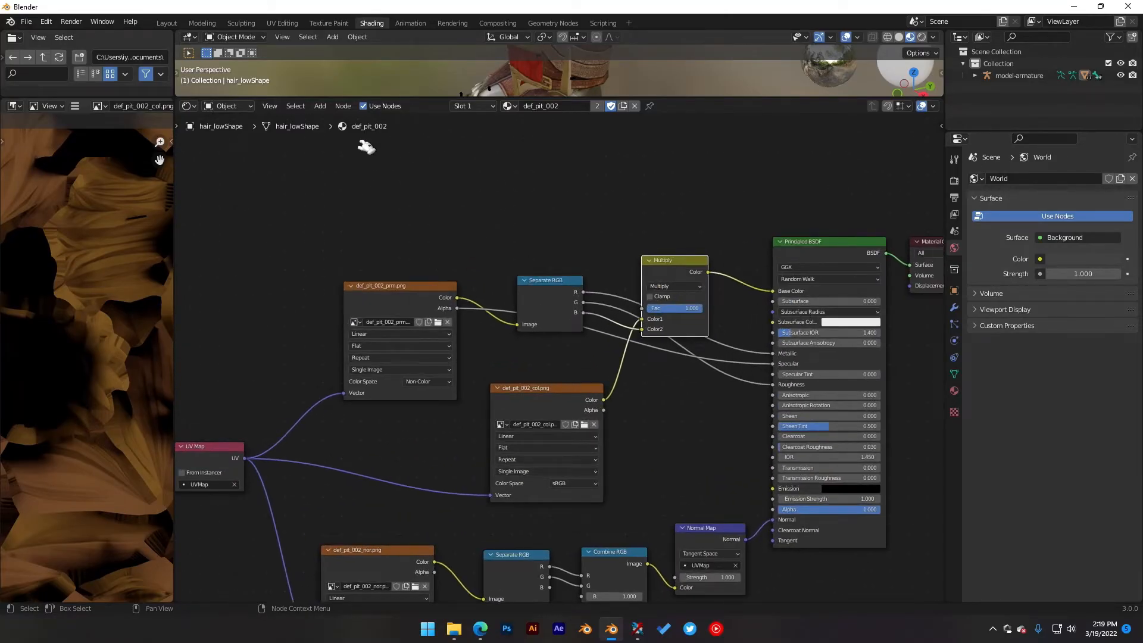
scroll(477, 181, down, 1)
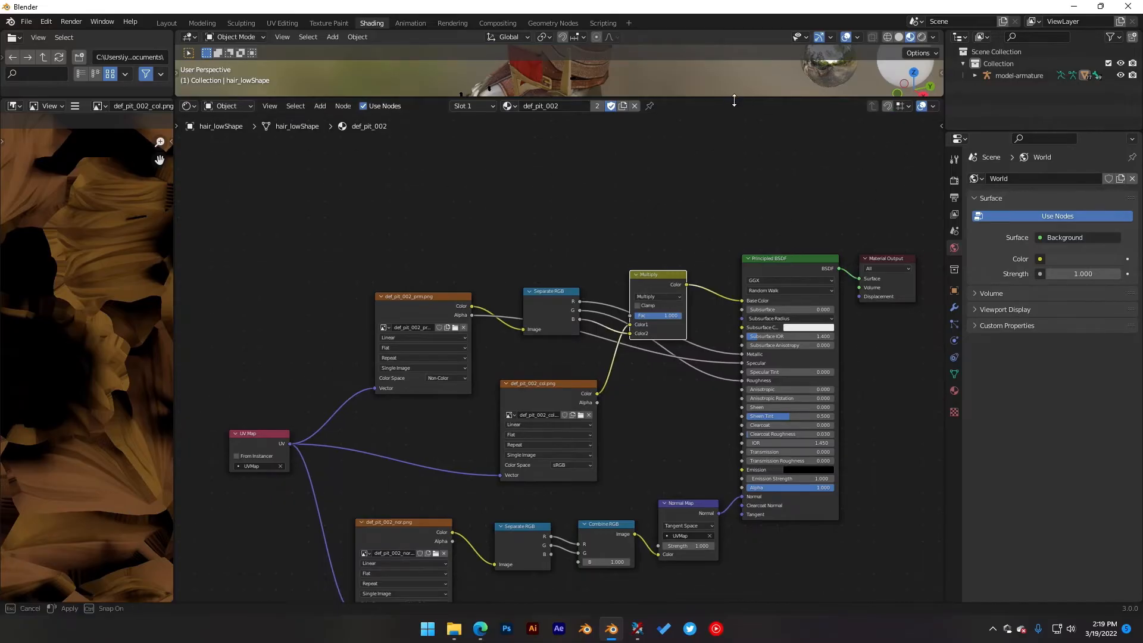
Step: Enlarge the 3D viewport, bring Pit's upper body into view from the front and select his bare-skin mesh
drag(733, 98, 647, 422)
scroll(627, 197, down, 6)
scroll(621, 173, up, 3)
shift+middle_drag(621, 156, 607, 310)
middle_drag(553, 262, 515, 267)
scroll(581, 247, up, 3)
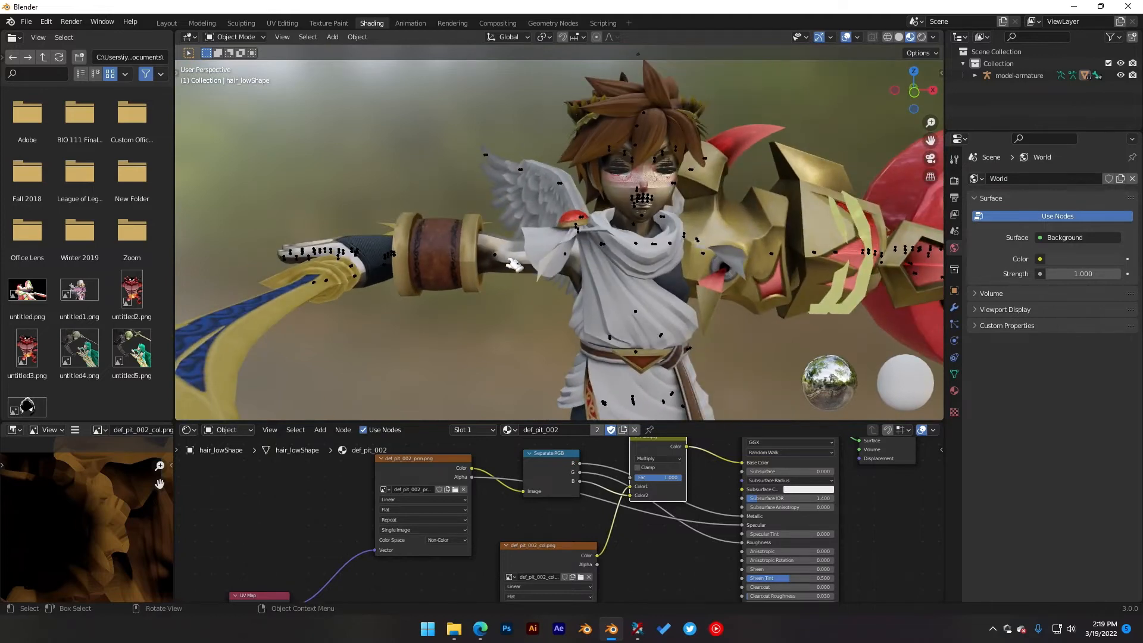
click(515, 268)
Step: Move the Material Output and Principled BSDF nodes of the skin_pit_001 material away from the stacked nodes
middle_drag(804, 469, 668, 533)
click(783, 562)
drag(478, 469, 651, 507)
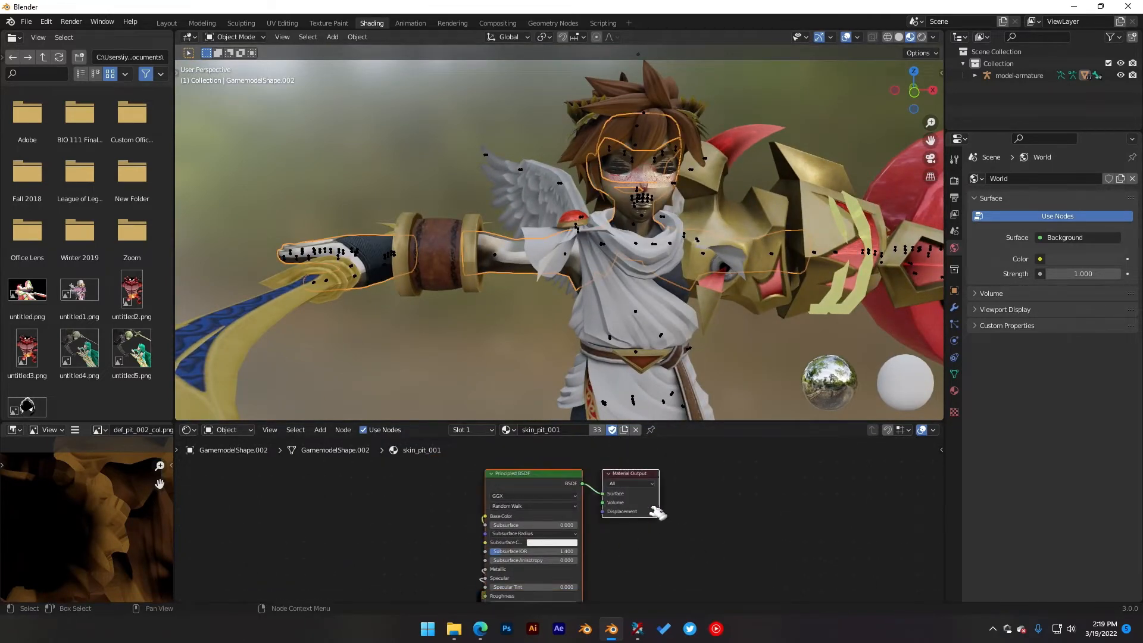
drag(526, 476, 684, 476)
middle_drag(512, 511, 471, 464)
scroll(534, 519, down, 2)
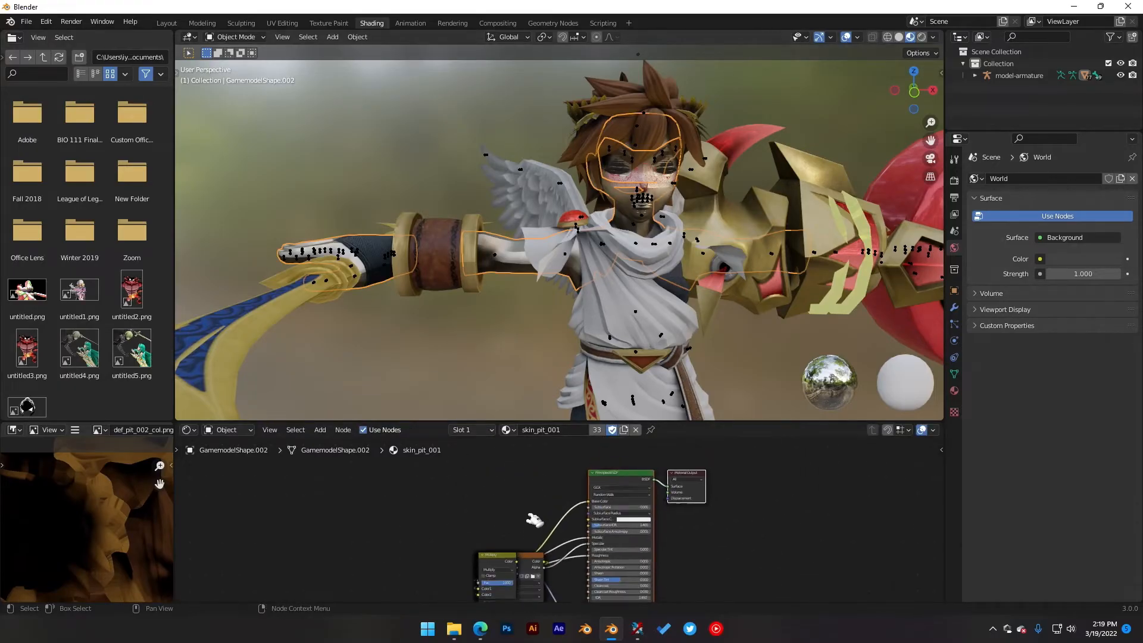
Step: Enlarge the node editor and spread out the Multiply, Separate RGB and skin_pit_001_prm.png nodes of the skin material
drag(683, 422, 684, 271)
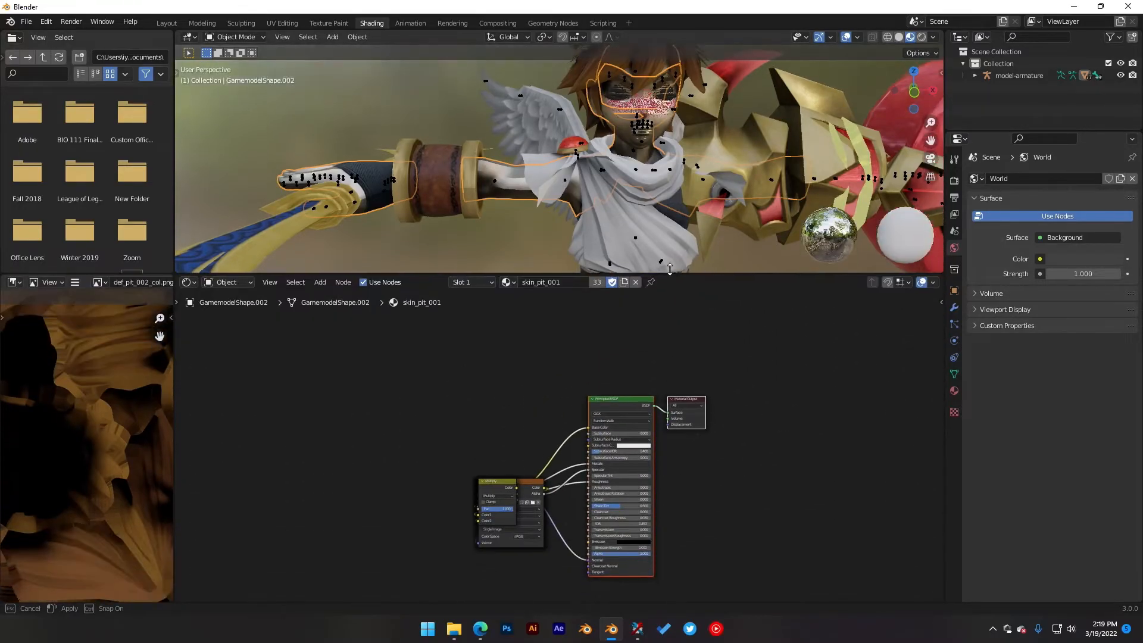
scroll(522, 421, up, 3)
scroll(519, 420, up, 6)
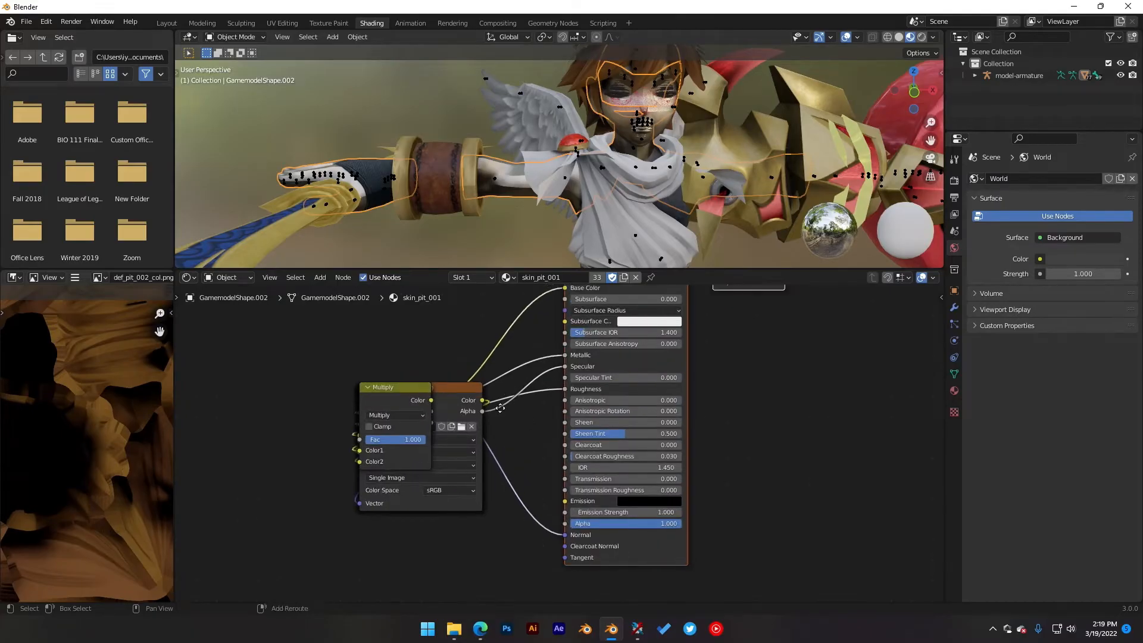
middle_drag(523, 423, 505, 541)
drag(383, 497, 371, 392)
middle_drag(393, 505, 485, 488)
drag(485, 488, 286, 379)
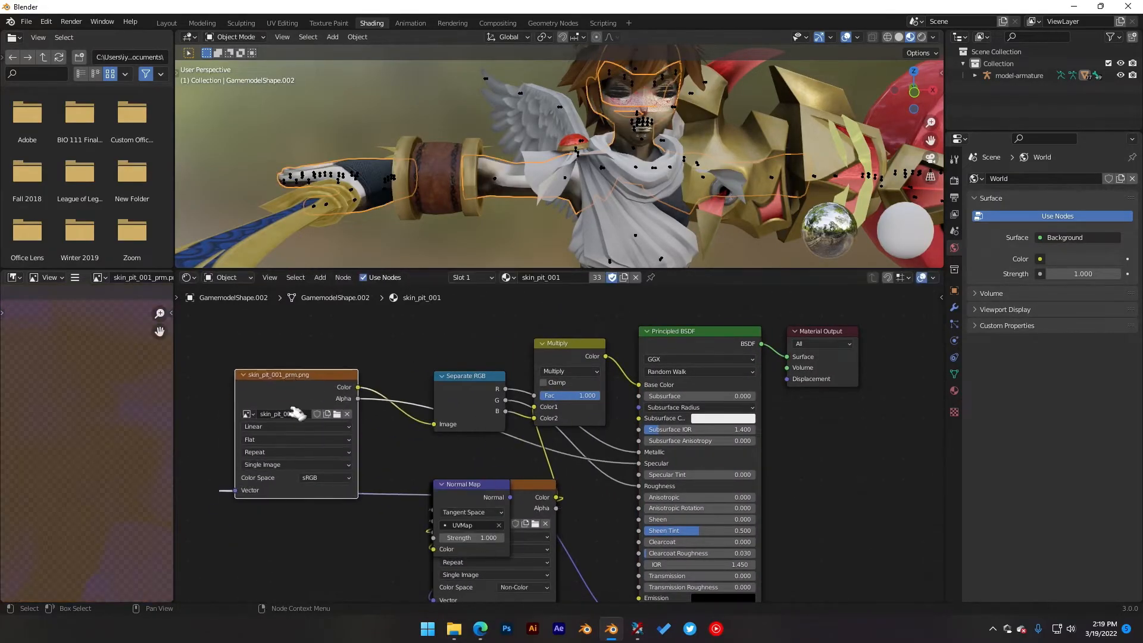
Step: Lay out the skin material's Normal Map, Combine RGB, Separate RGB, skin_pit_001_nor.png and UV Map nodes as separate branches
middle_drag(360, 518, 398, 425)
drag(519, 403, 441, 580)
middle_drag(441, 581, 441, 535)
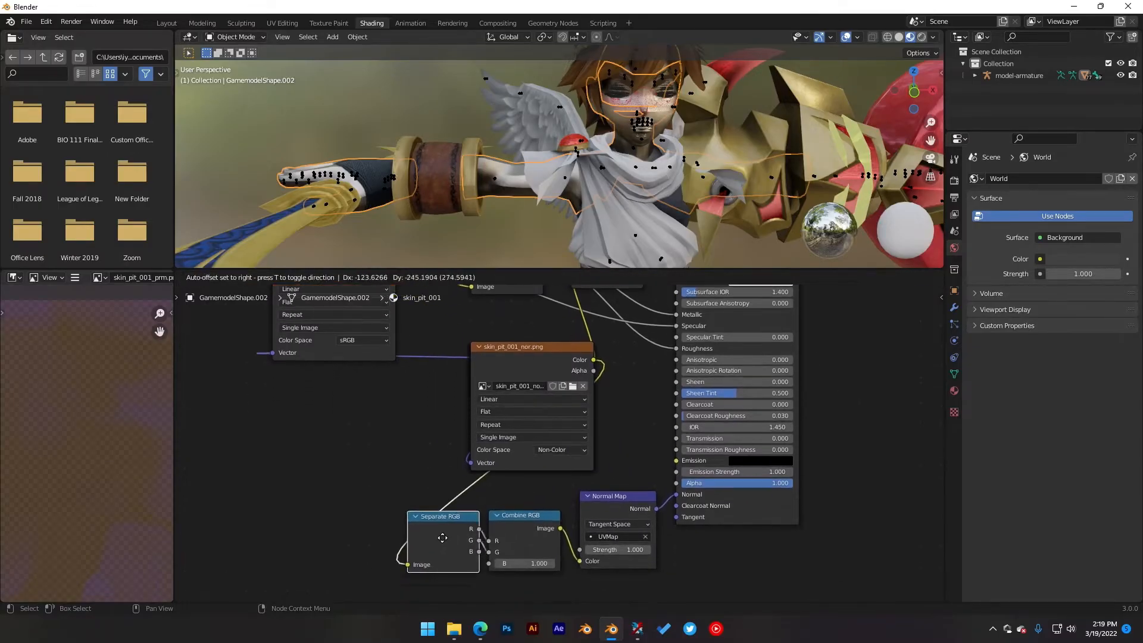
drag(498, 376, 187, 416)
middle_drag(328, 404, 441, 458)
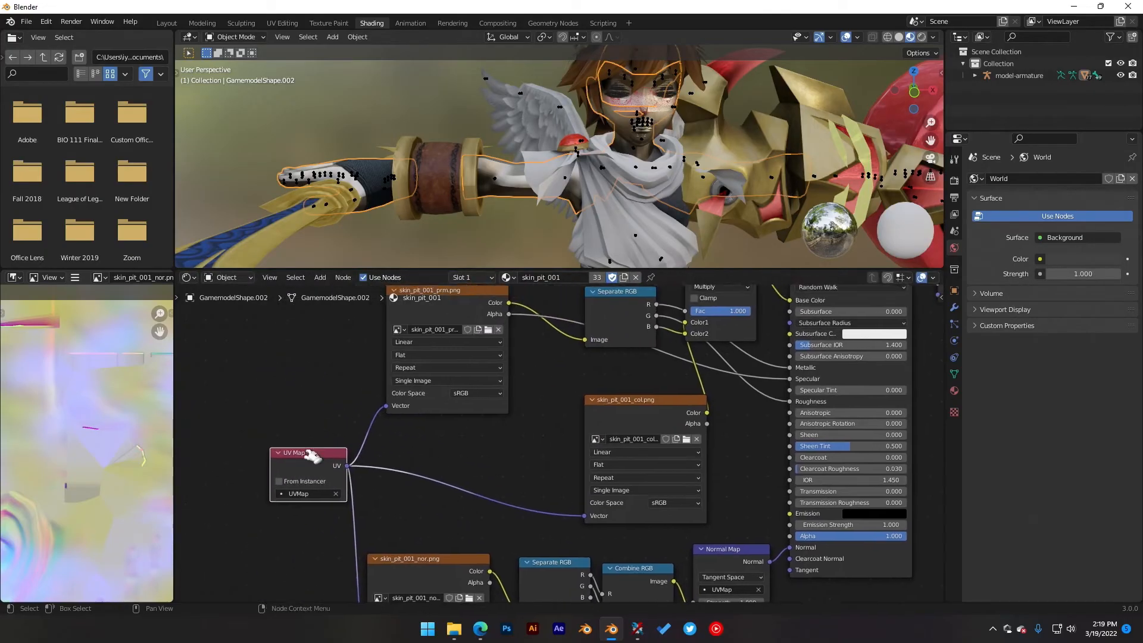
drag(313, 456, 262, 456)
Step: Set the skin_pit_001_prm.png texture's color space to Non-Color
middle_drag(480, 436, 444, 499)
click(439, 455)
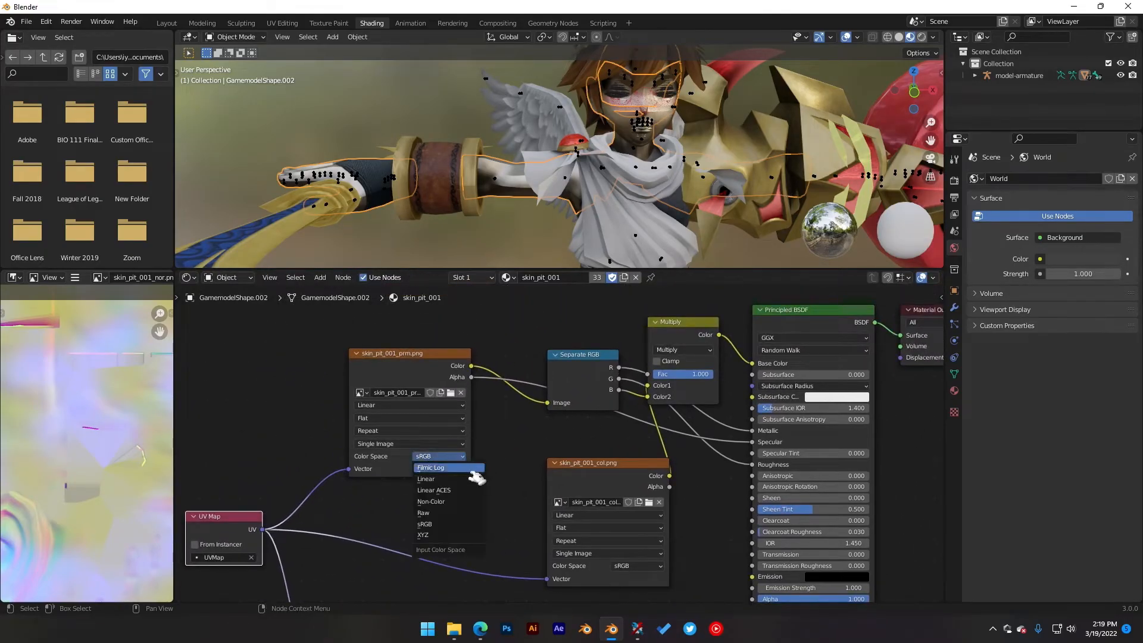
click(465, 502)
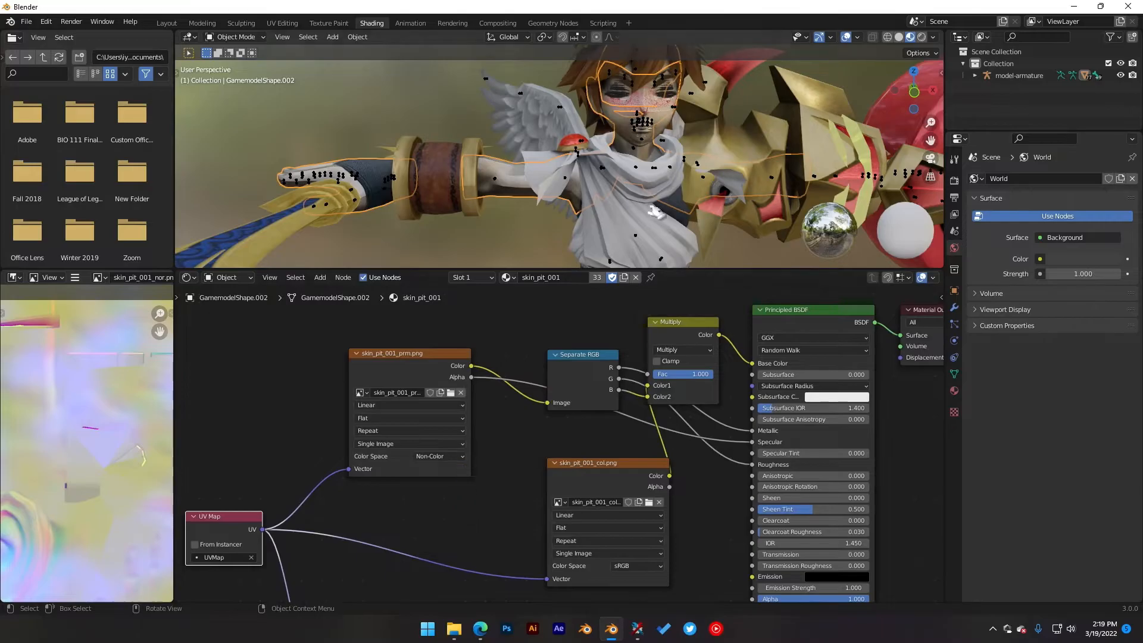
Step: Inspect Pit's skin and clothing up close, and check the model in Rendered viewport shading
scroll(557, 168, up, 4)
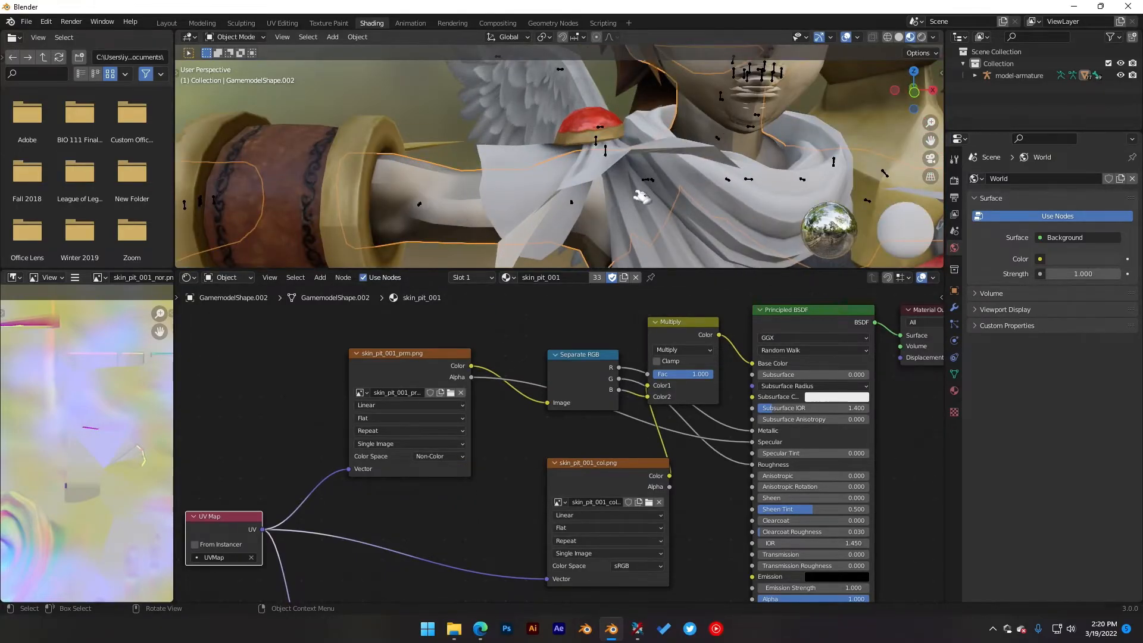
mouse_move(641, 197)
middle_down()
mouse_move(674, 197)
mouse_move(633, 192)
middle_up()
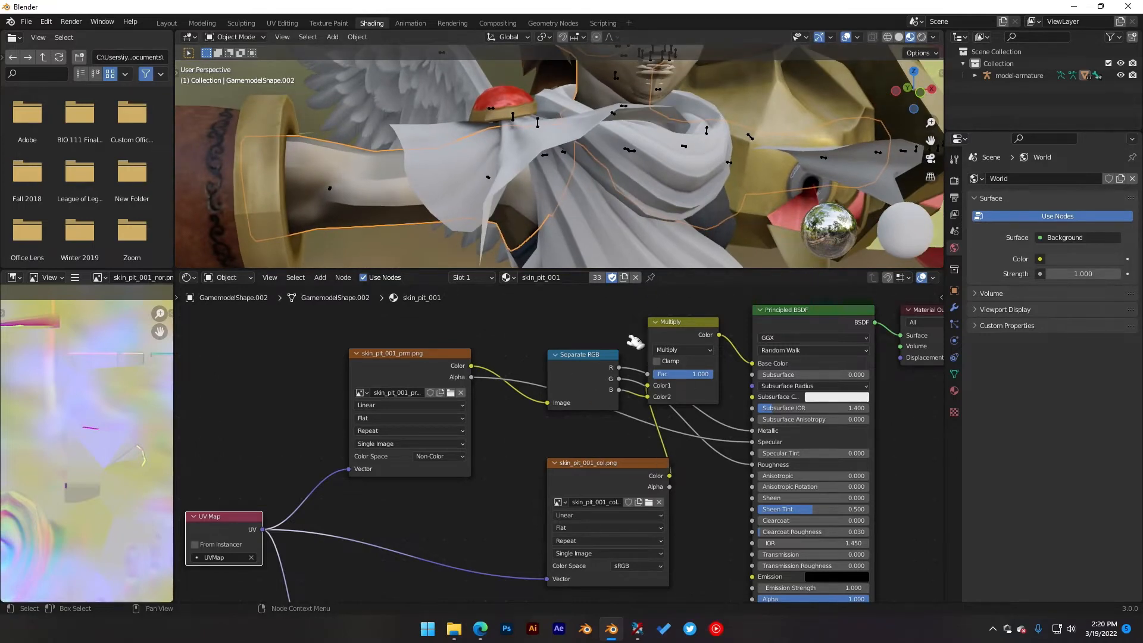
click(922, 38)
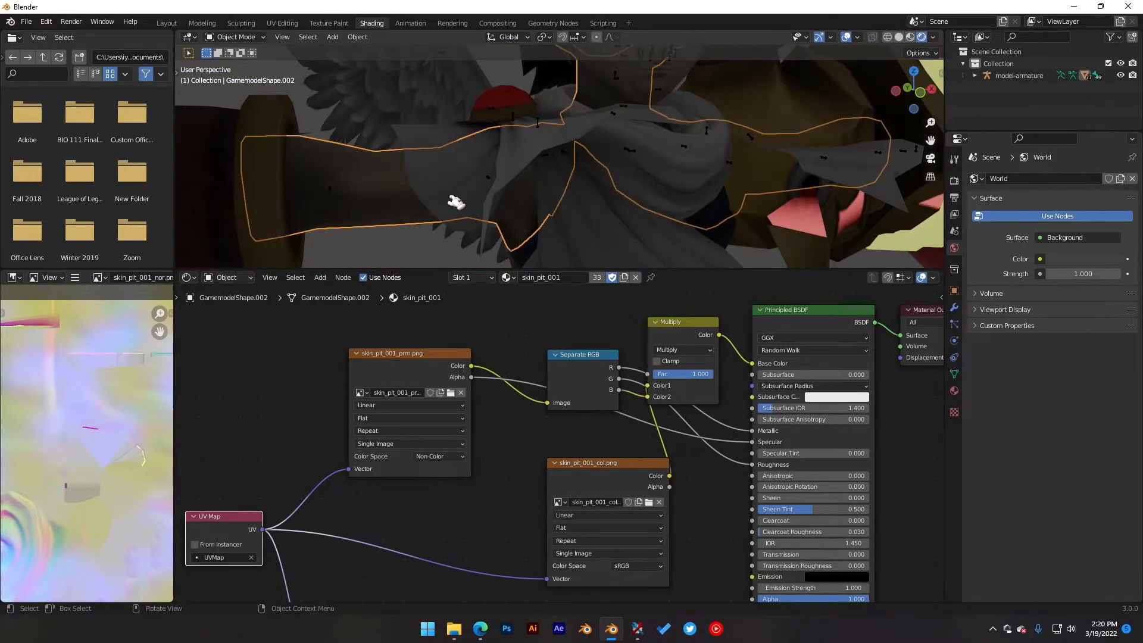
middle_drag(456, 202, 556, 153)
scroll(556, 159, down, 4)
shift+middle_drag(599, 191, 582, 156)
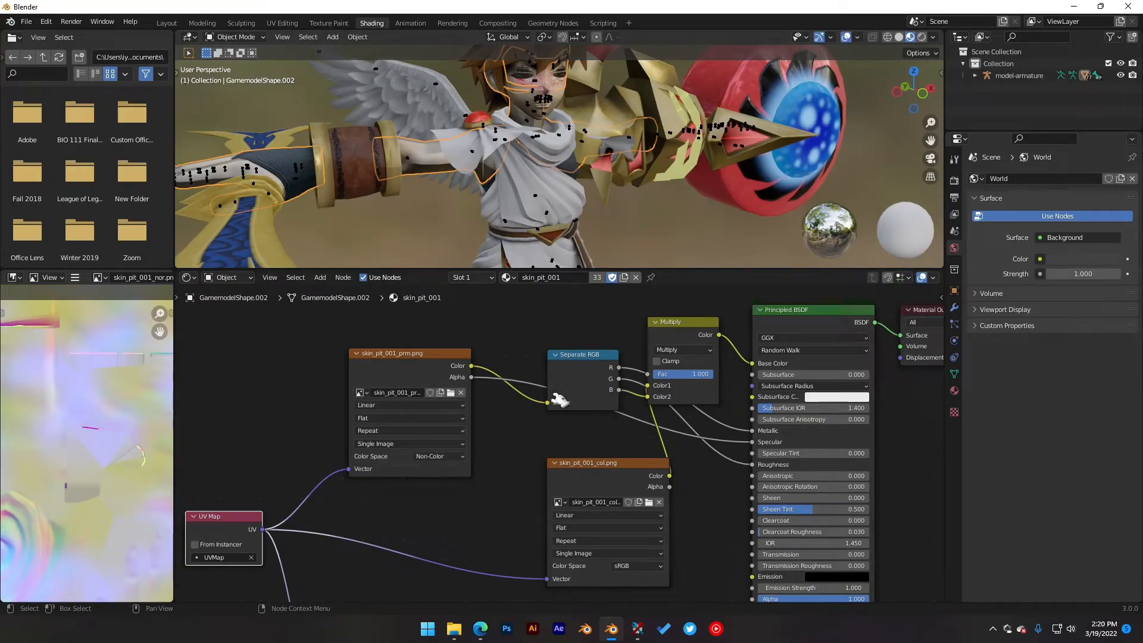
Step: Disconnect the Separate RGB red output from the skin material's Metallic input and reposition the Separate RGB and Multiply nodes
drag(587, 369, 562, 394)
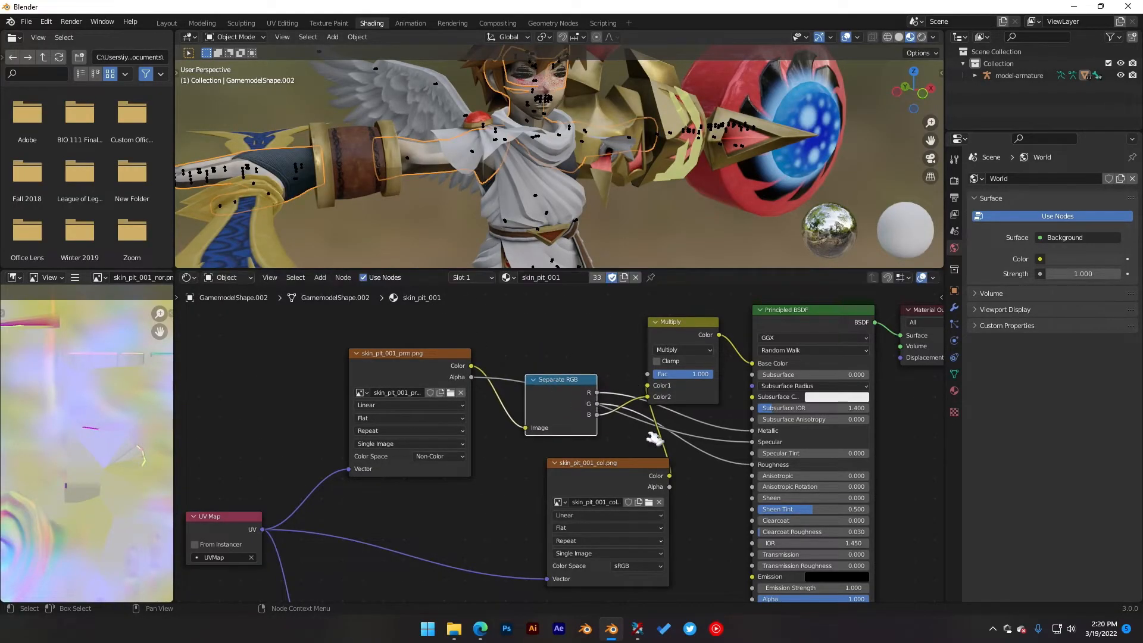
drag(752, 436, 707, 430)
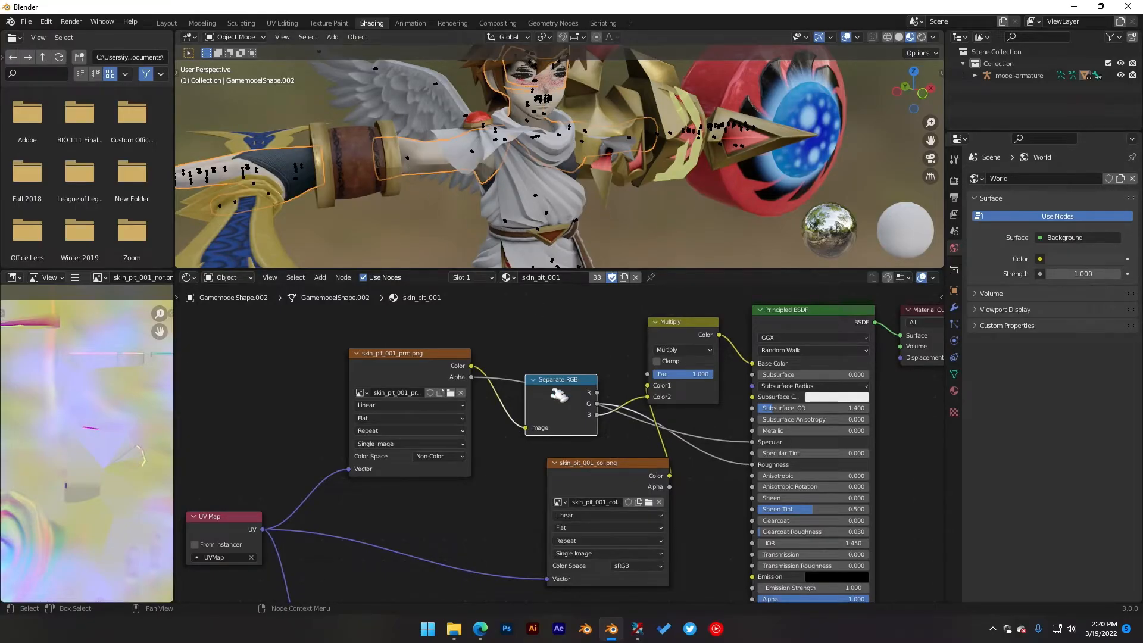
mouse_move(562, 382)
mouse_down()
mouse_move(550, 370)
mouse_move(560, 382)
mouse_up()
drag(664, 334, 668, 323)
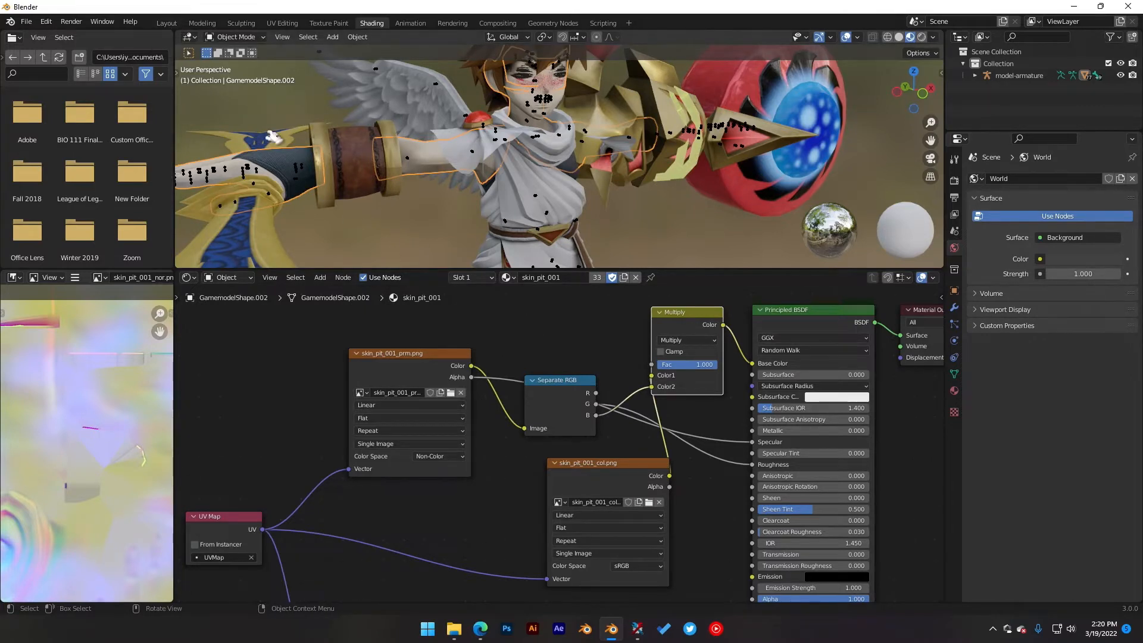
Step: Switch to the Layout workspace, set the render engine to Cycles and view the model in Rendered shading
click(166, 23)
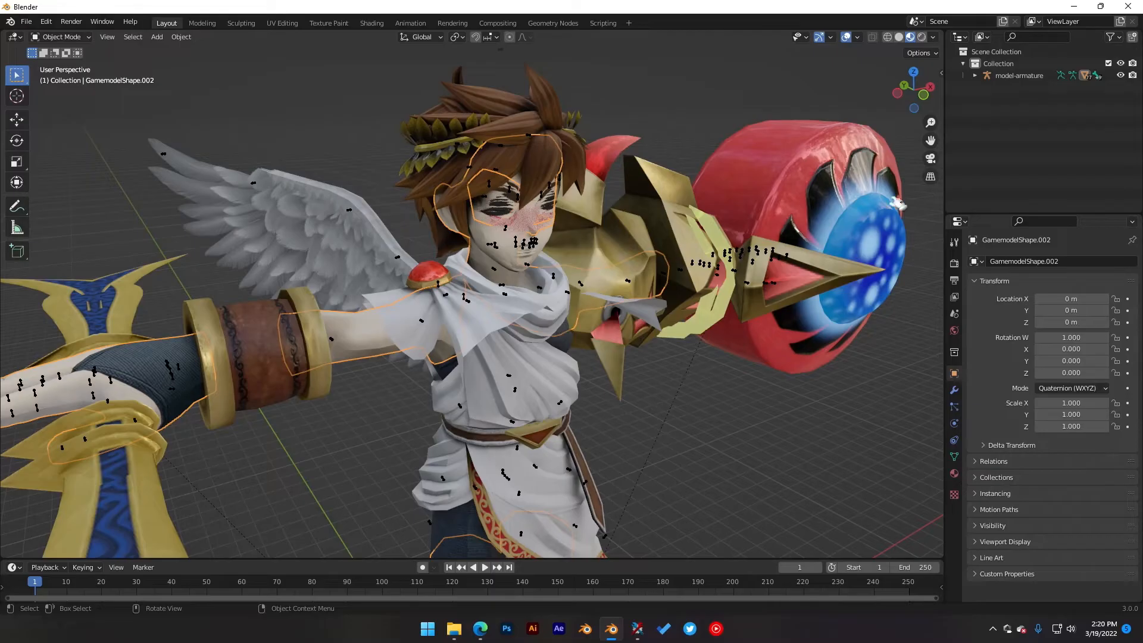
click(954, 263)
click(1060, 262)
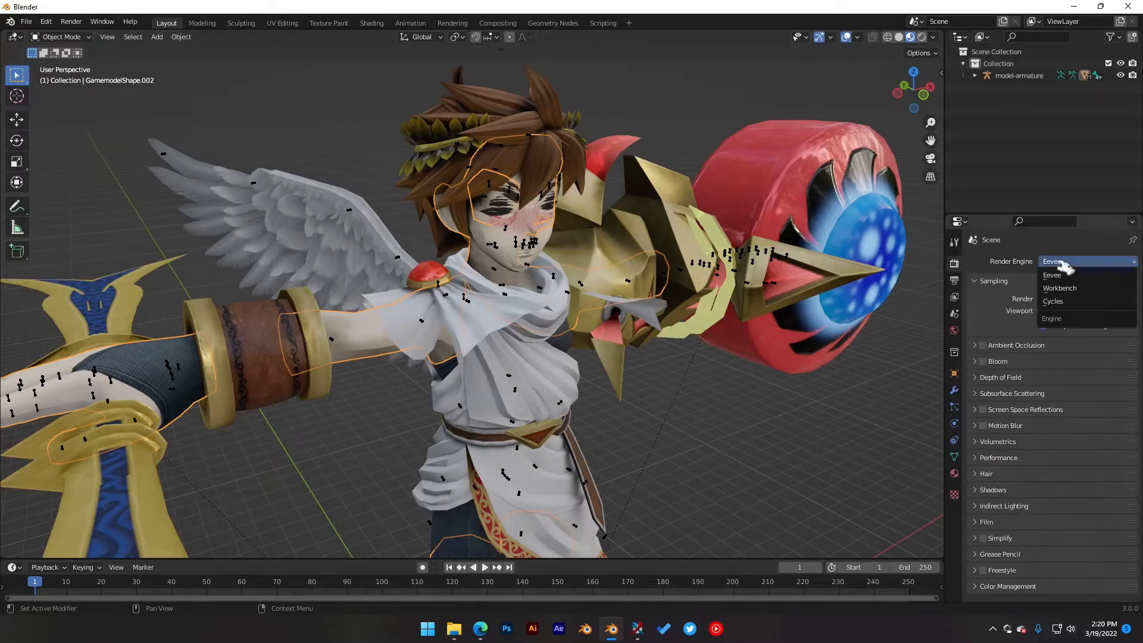
click(1058, 301)
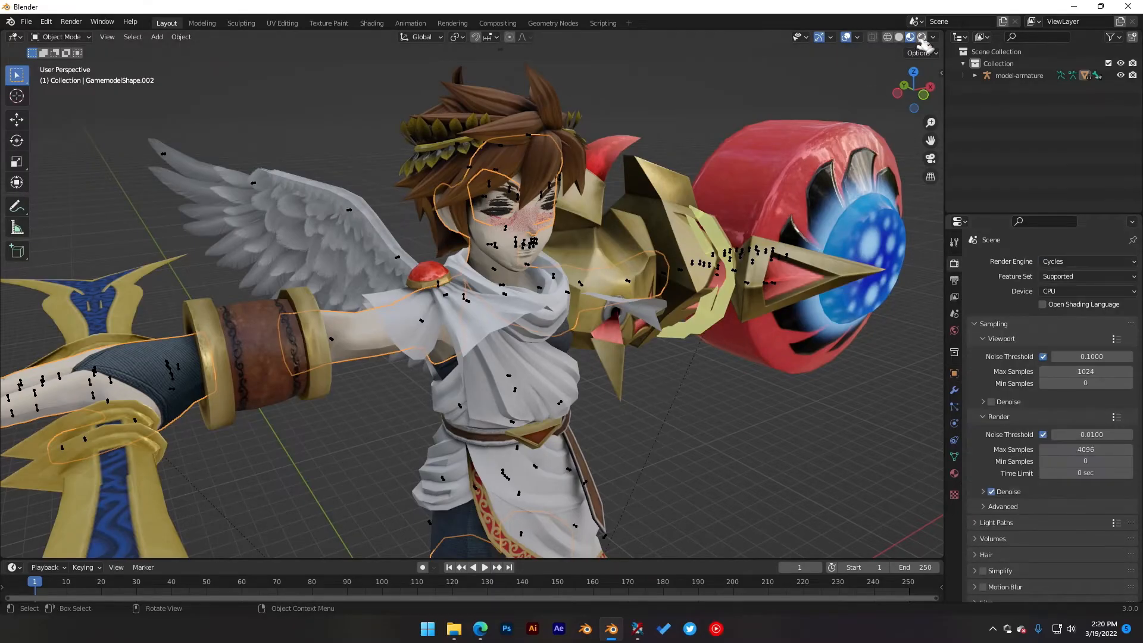
key(z)
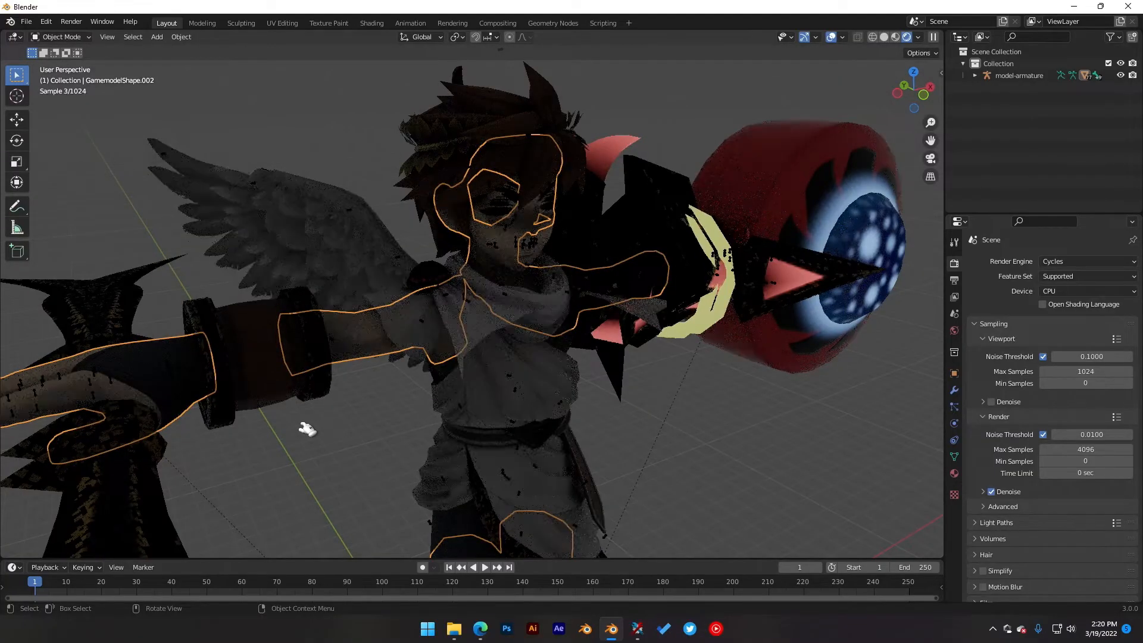
middle_drag(319, 426, 548, 370)
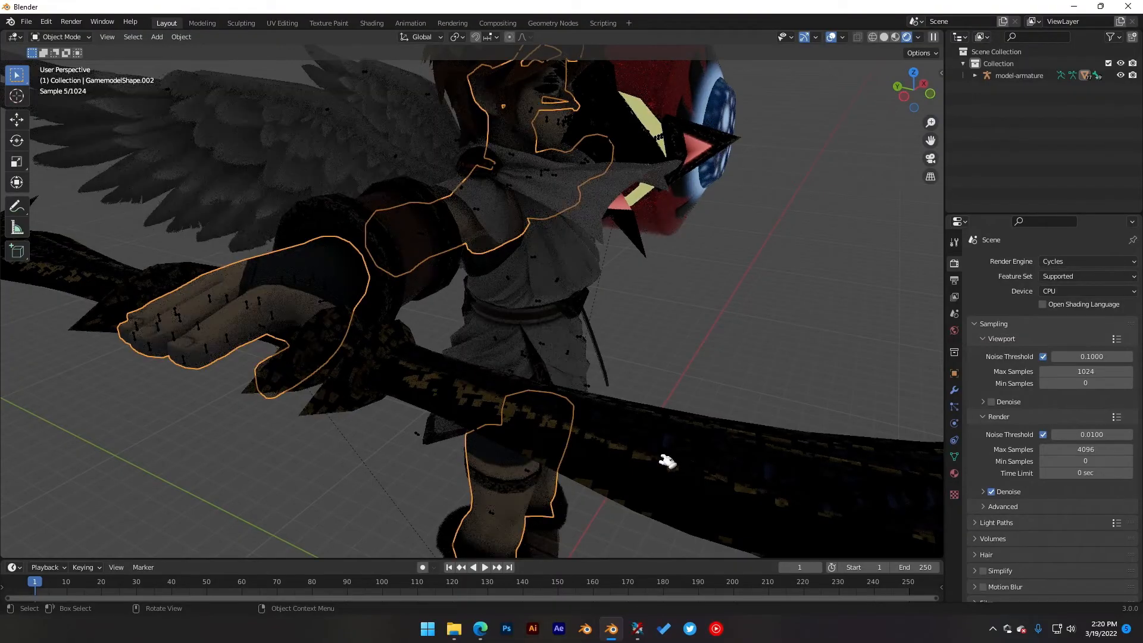
Step: Select the bow blade by Pit's hand and bring up its met_pit_001 material nodes in the Shading workspace
click(793, 466)
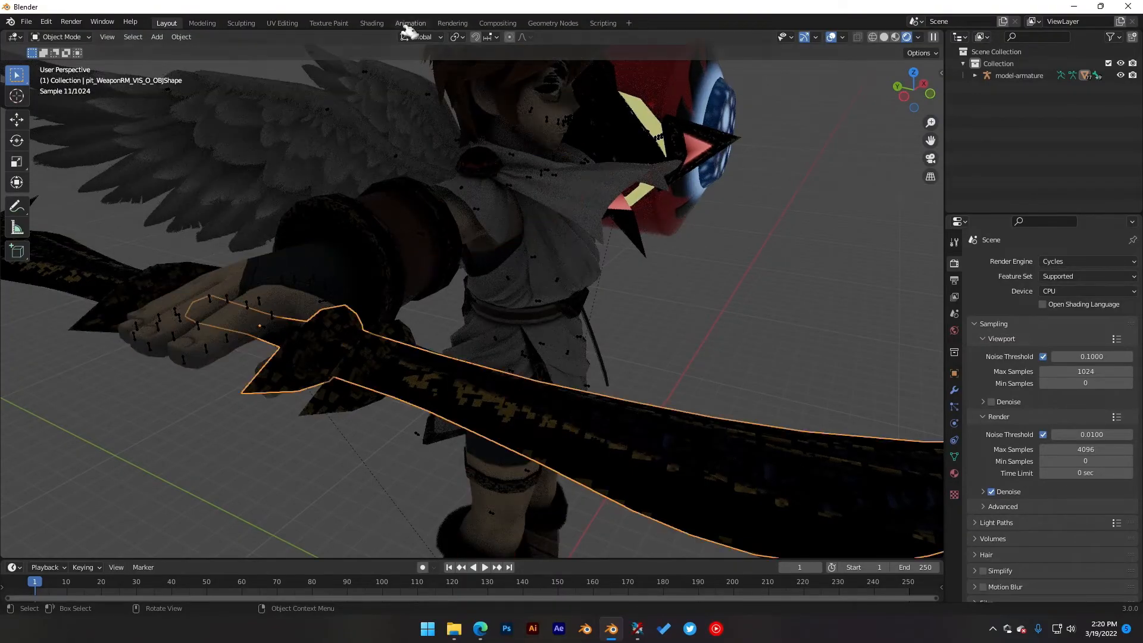
click(371, 23)
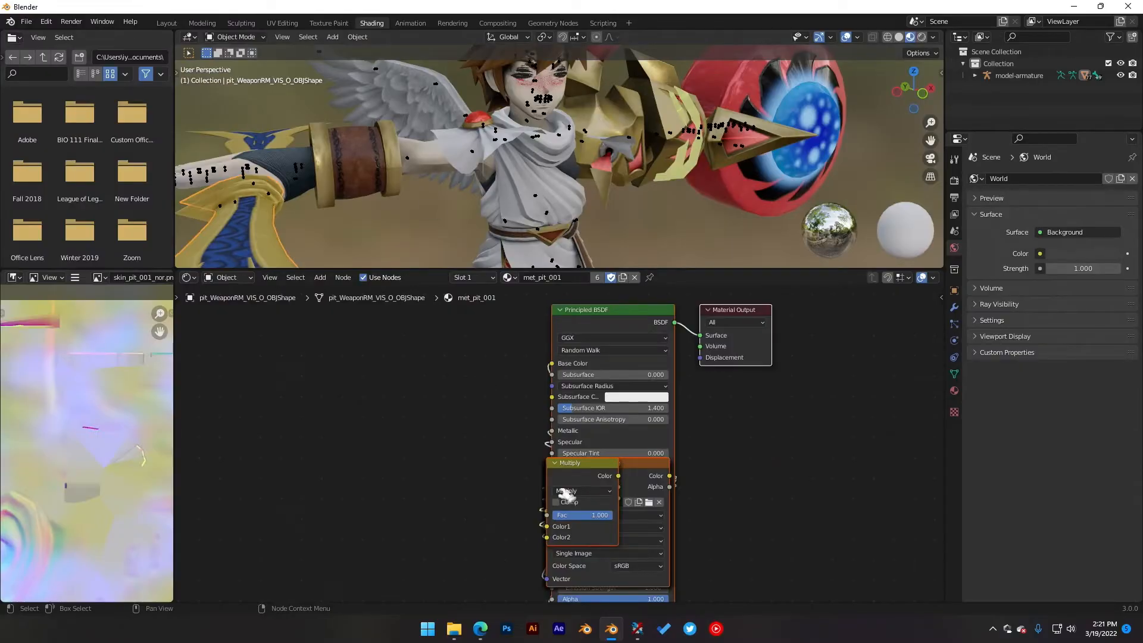
drag(651, 495, 582, 499)
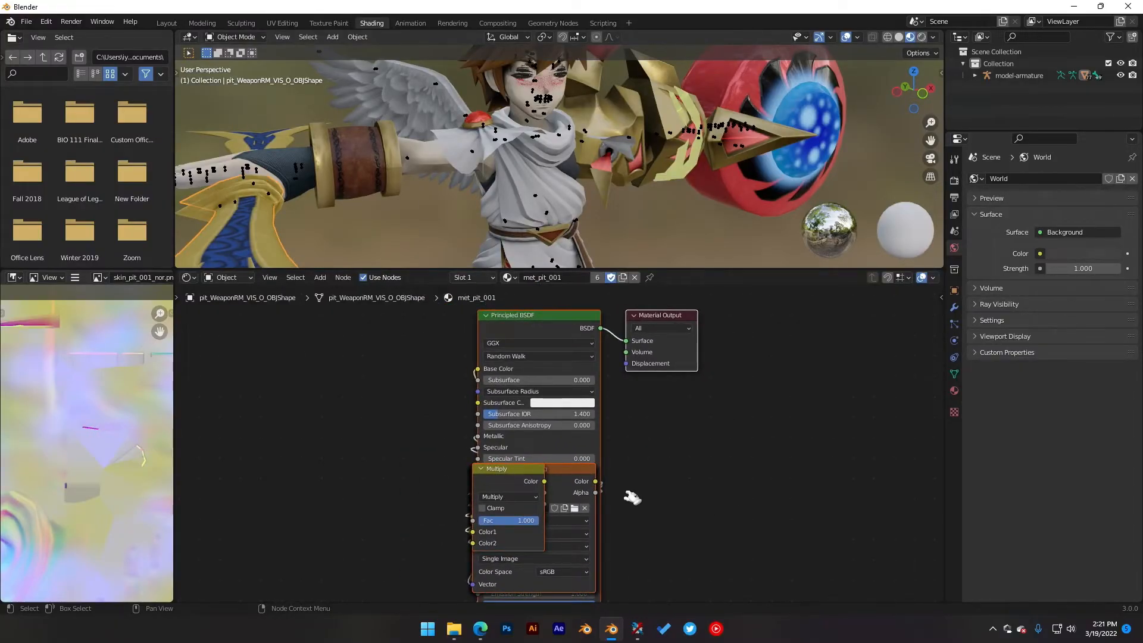
Step: Move the Multiply and Separate RGB nodes aside and set the met_pit_001_prm.png texture's color space to Non-Color
click(681, 497)
drag(495, 473, 386, 427)
drag(486, 472, 384, 442)
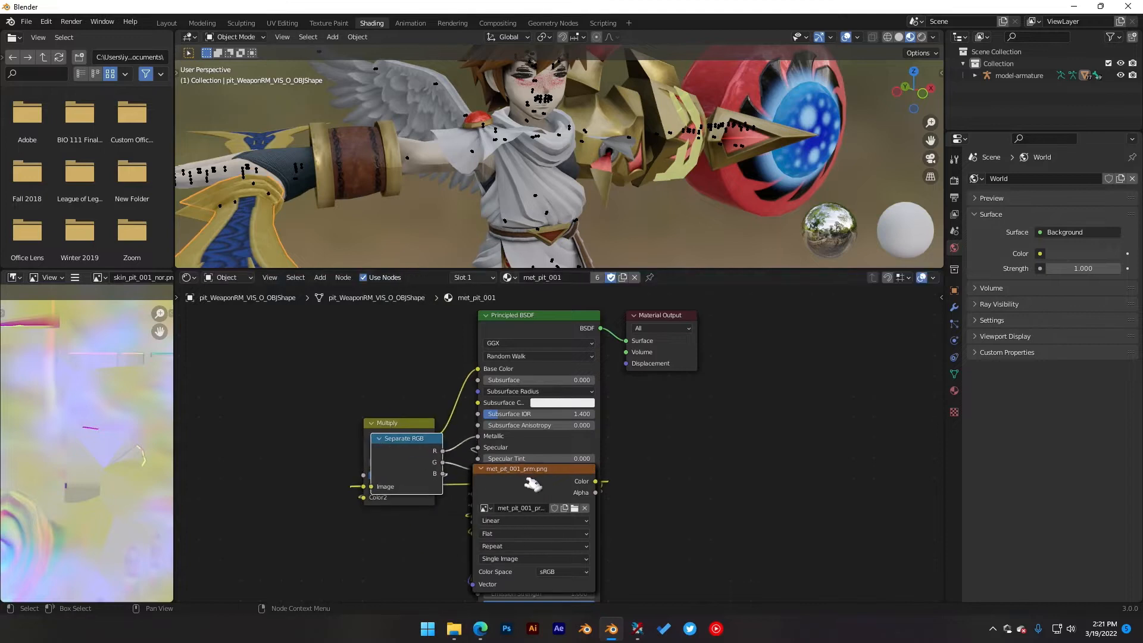
drag(531, 484, 531, 481)
click(562, 568)
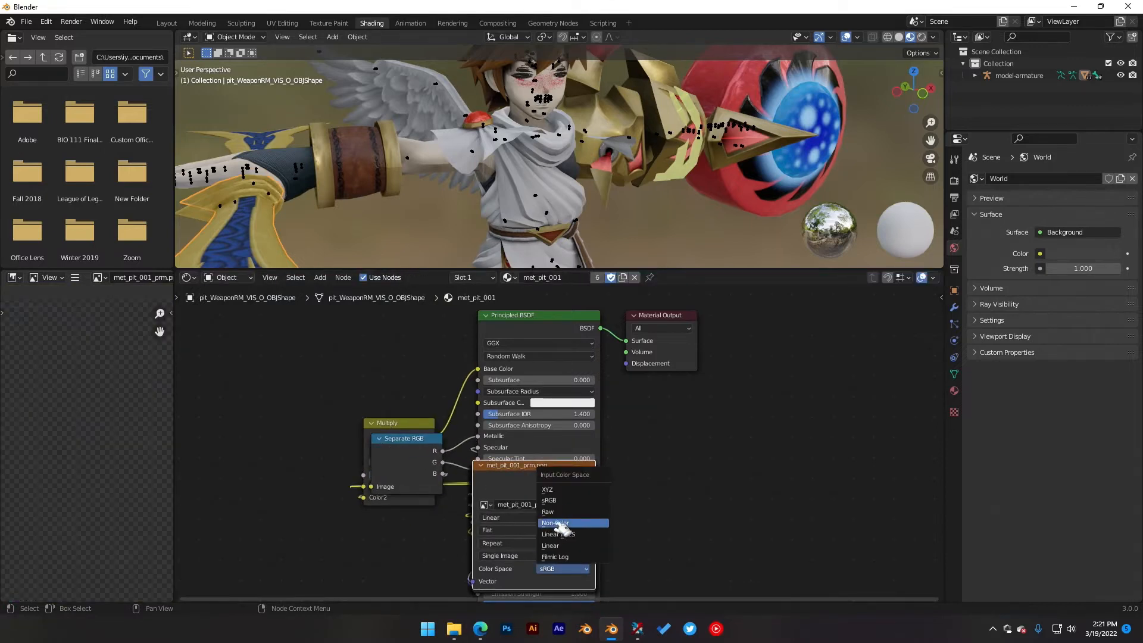
click(559, 523)
Step: View the model in Rendered shading and set the color space of the arm cannon's met_pit_002 image texture to Non-Color
click(921, 37)
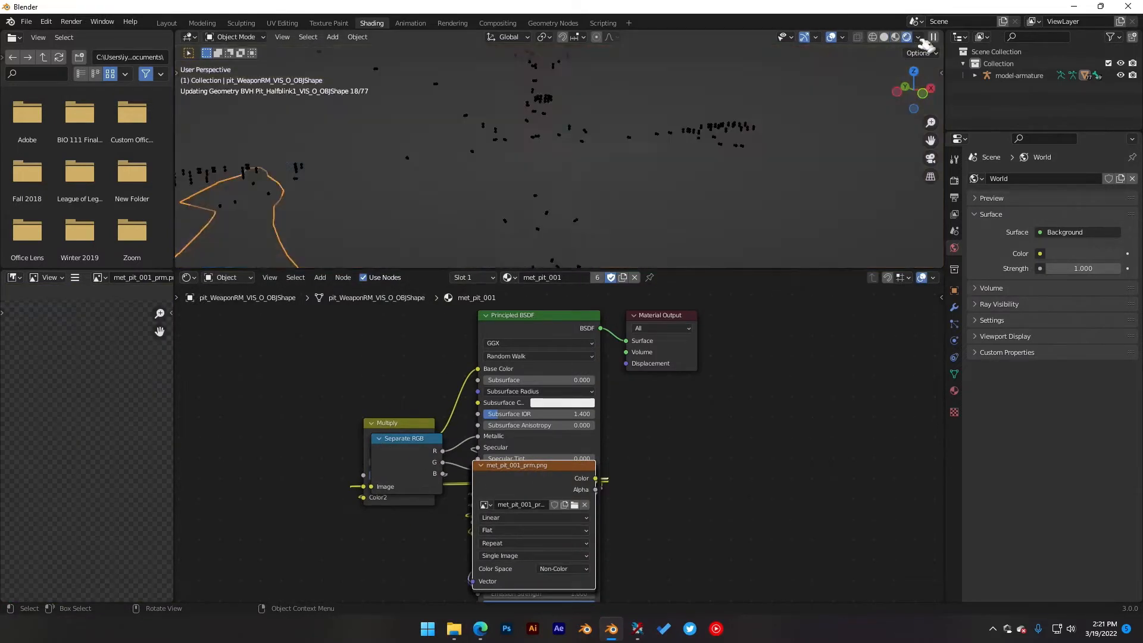
middle_drag(464, 237, 820, 255)
middle_drag(687, 161, 614, 210)
click(615, 210)
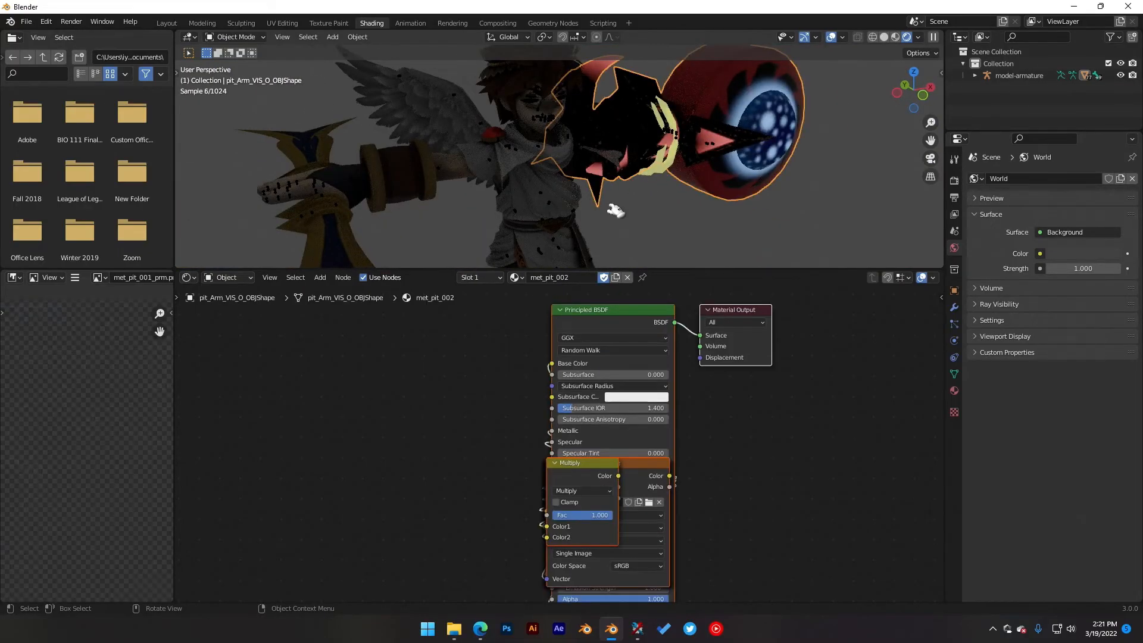
click(651, 566)
click(644, 521)
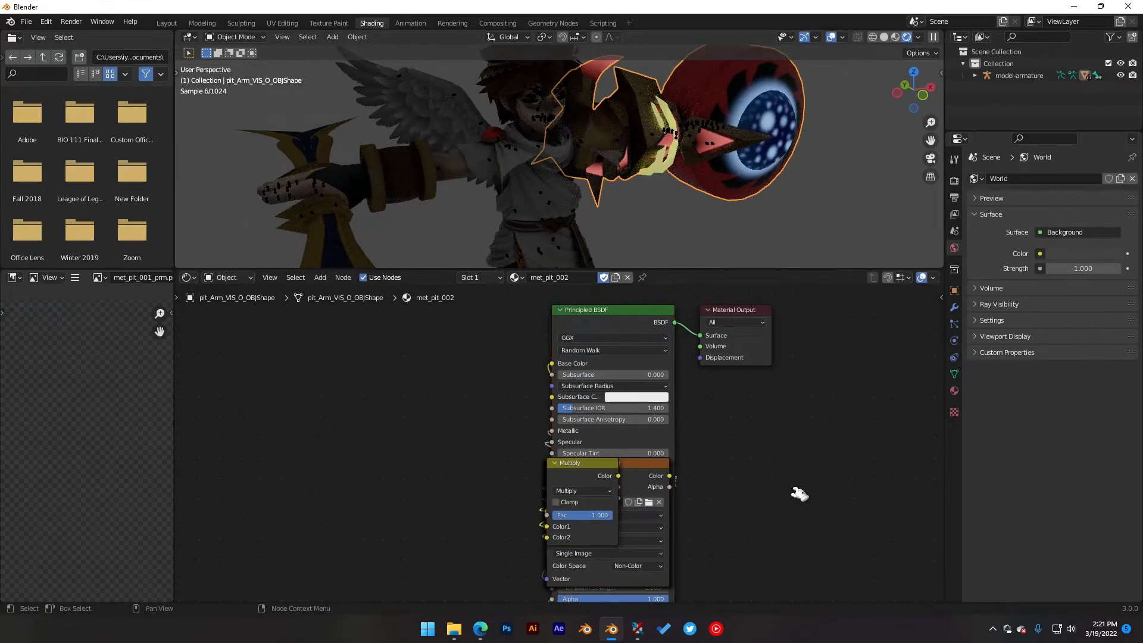
middle_drag(690, 141, 610, 147)
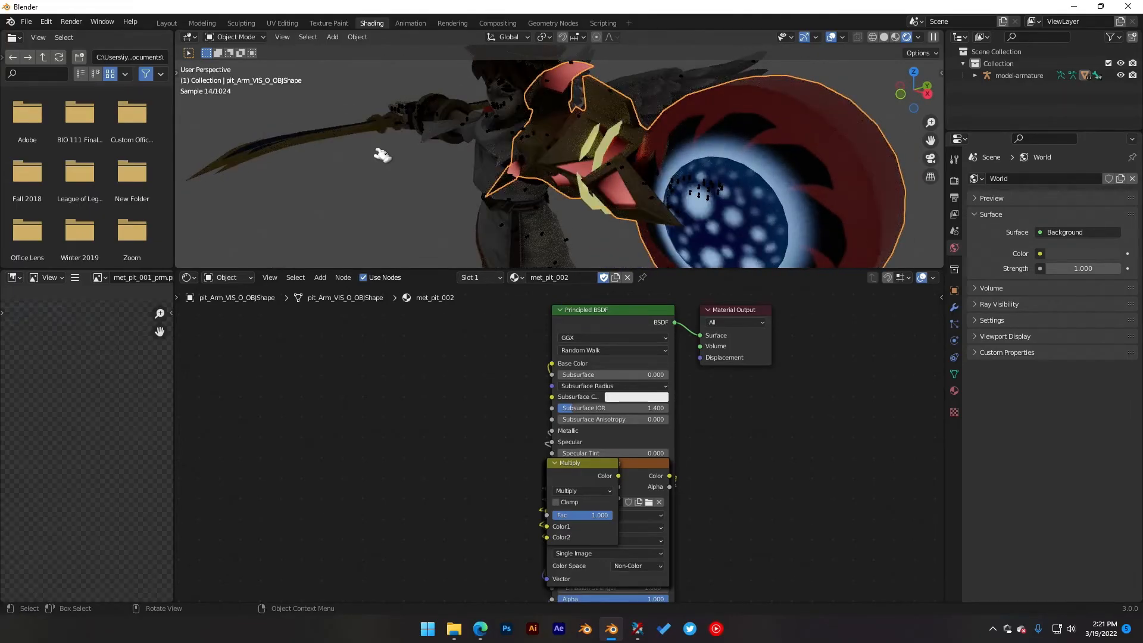
Step: Return to the Layout workspace, switch to Material Preview shading and set the Cycles device to GPU Compute
click(167, 23)
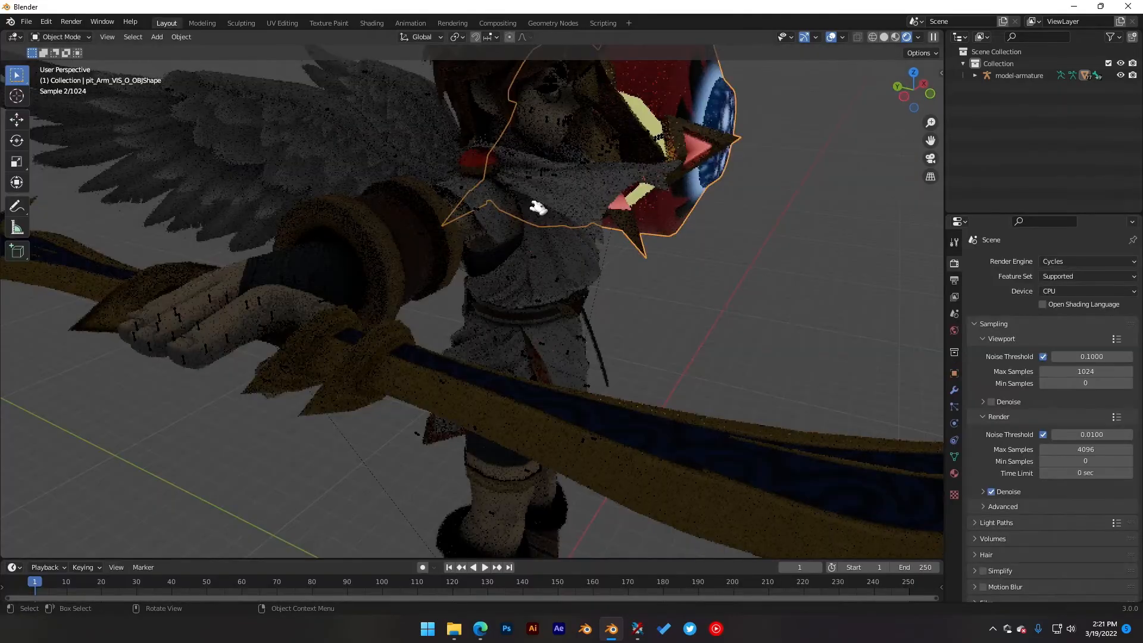
click(910, 37)
scroll(559, 220, down, 3)
middle_drag(628, 250, 577, 264)
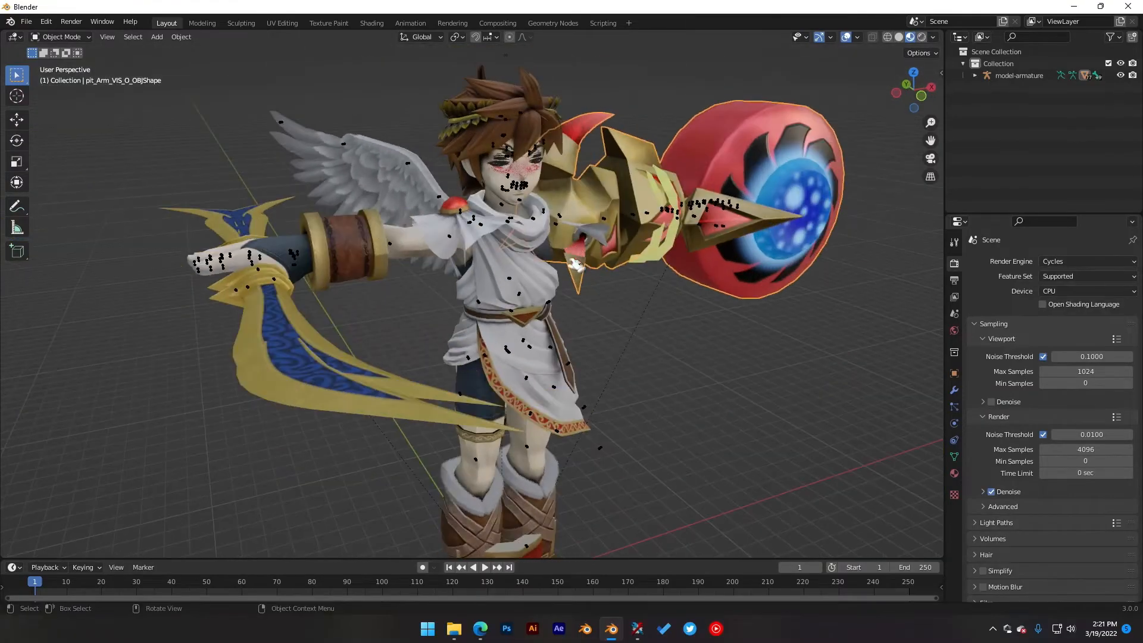
middle_drag(692, 247, 586, 236)
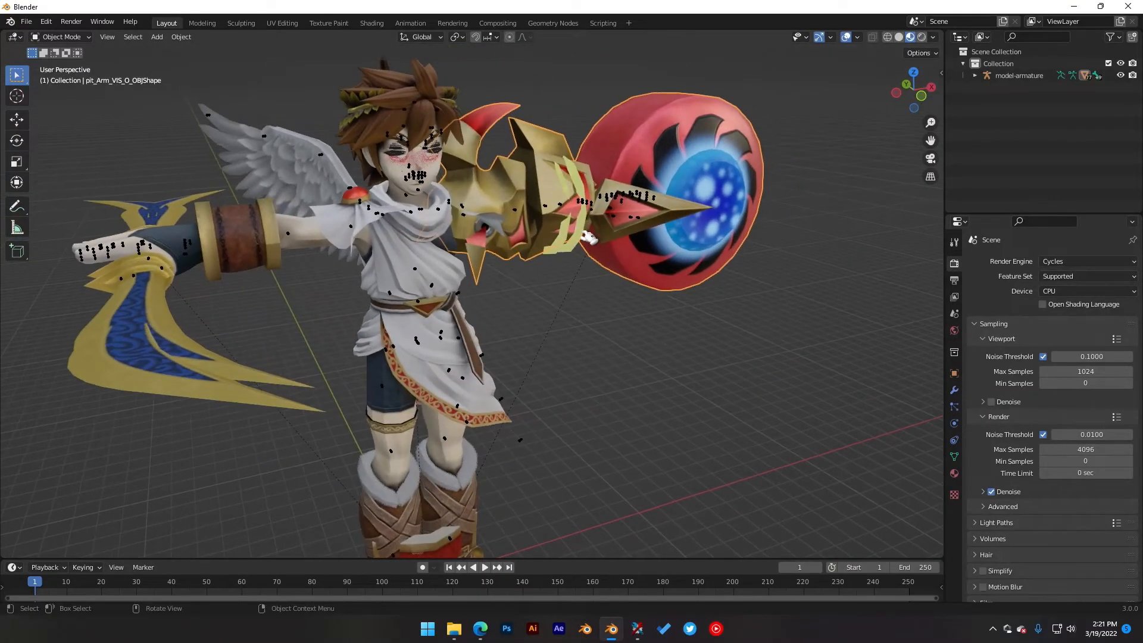
click(1086, 291)
click(1062, 319)
Step: Examine the textures on Pit's tunic, legs, wings and face up close
shift+middle_drag(389, 275, 442, 241)
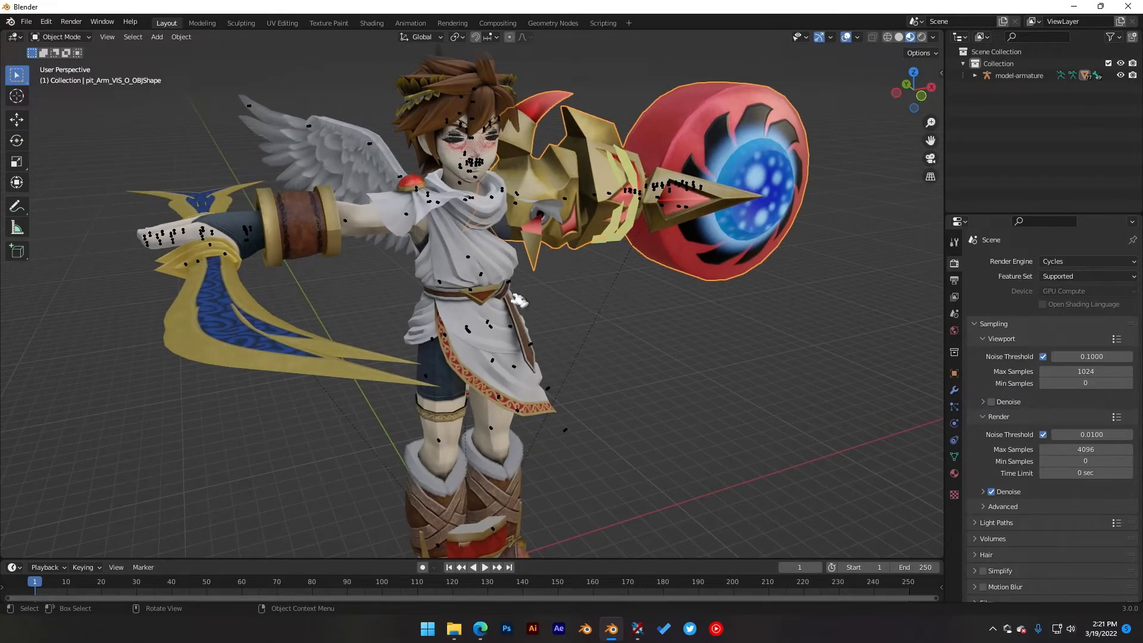
scroll(525, 202, up, 3)
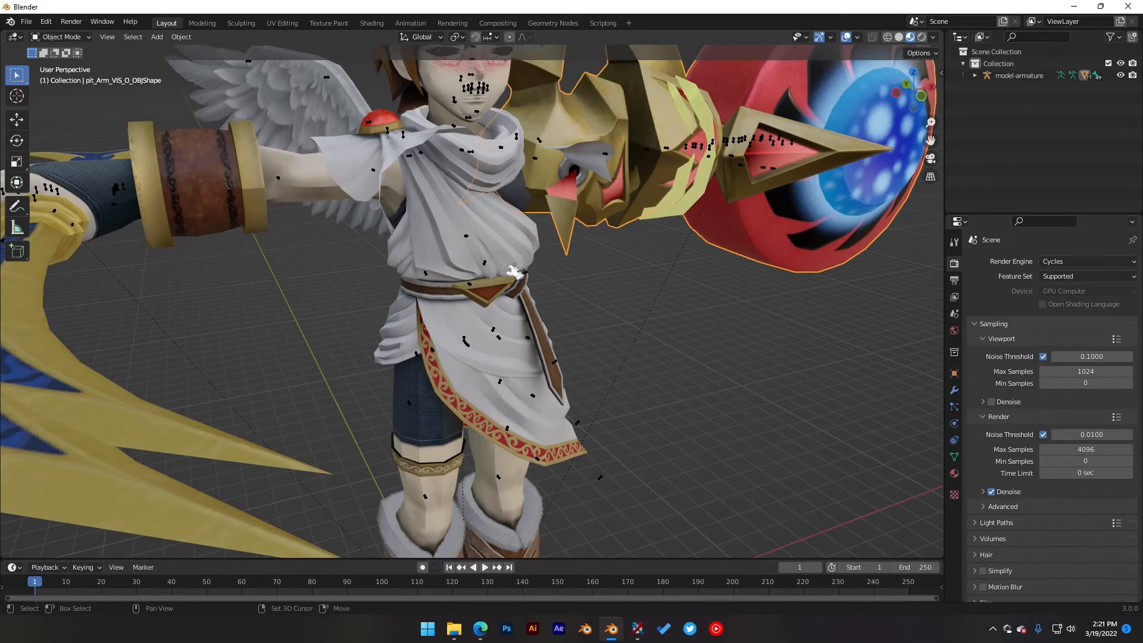
shift+middle_drag(551, 300, 534, 244)
shift+middle_drag(514, 134, 504, 242)
shift+middle_drag(545, 408, 554, 321)
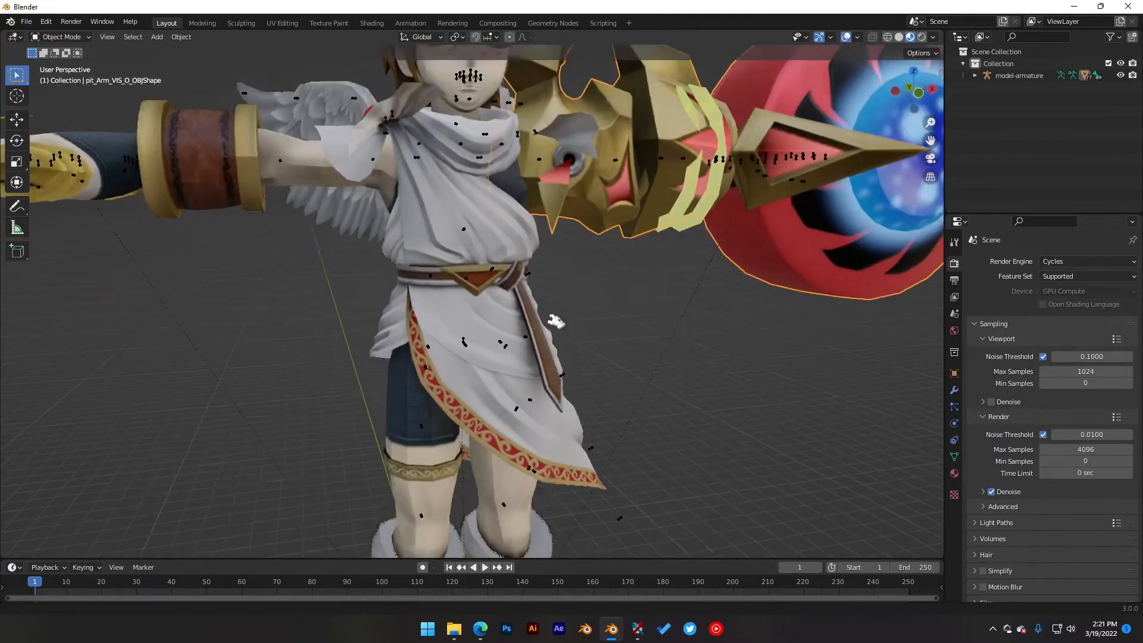
scroll(452, 393, up, 3)
shift+middle_drag(416, 434, 462, 323)
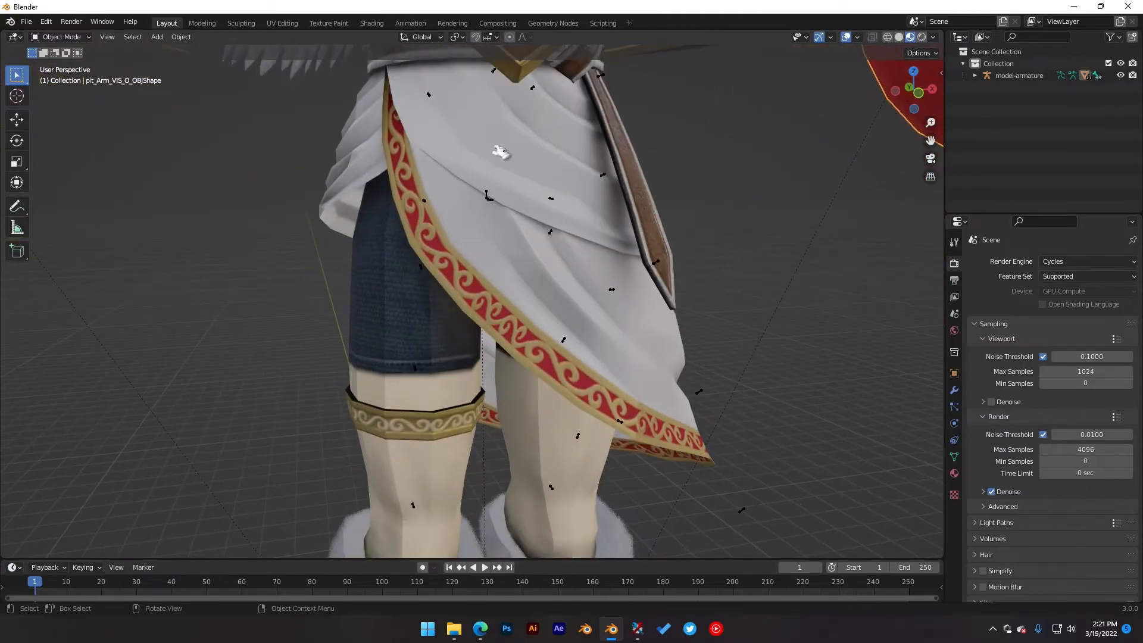
shift+middle_drag(503, 140, 466, 533)
shift+middle_drag(373, 265, 435, 343)
middle_drag(235, 337, 214, 316)
scroll(185, 321, down, 2)
shift+middle_drag(397, 497, 348, 466)
shift+middle_drag(384, 256, 370, 353)
click(673, 163)
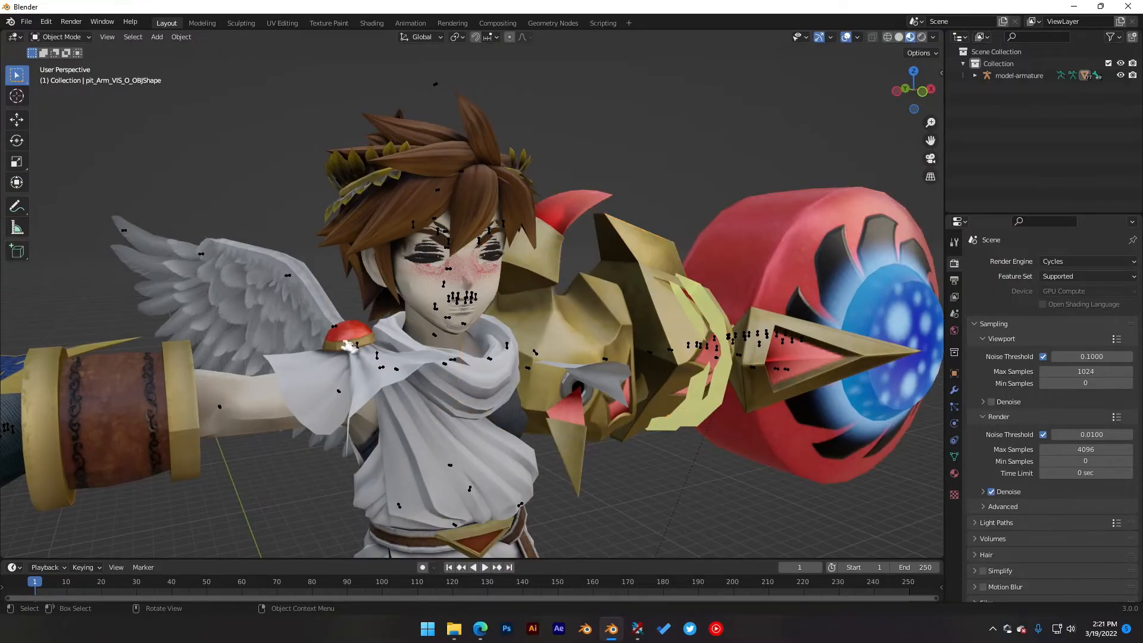
click(224, 410)
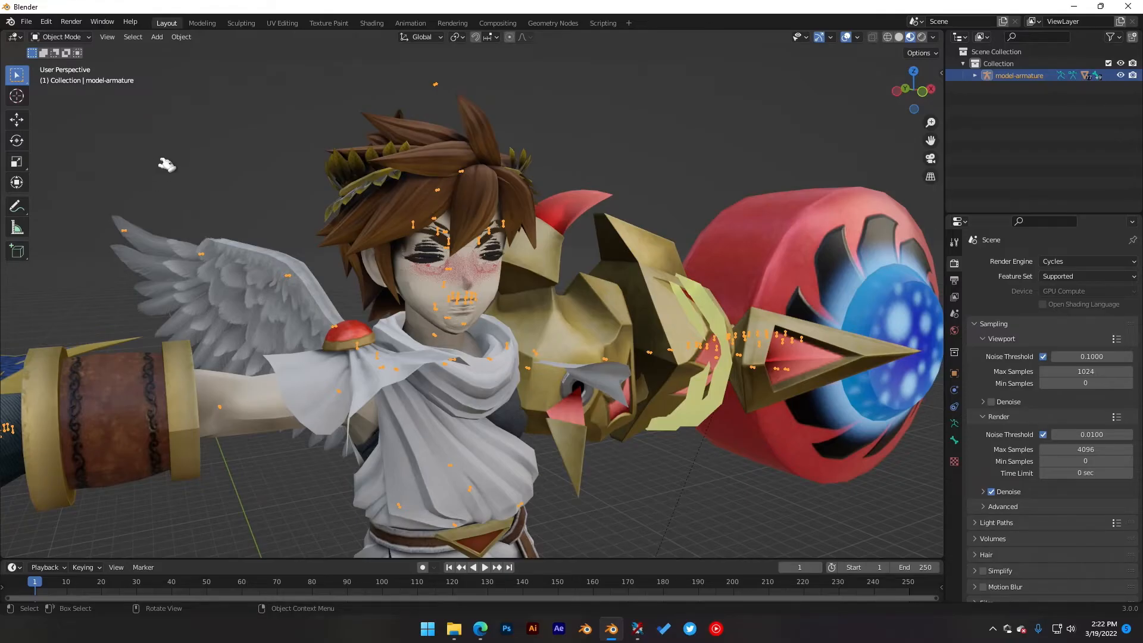
scroll(524, 324, up, 6)
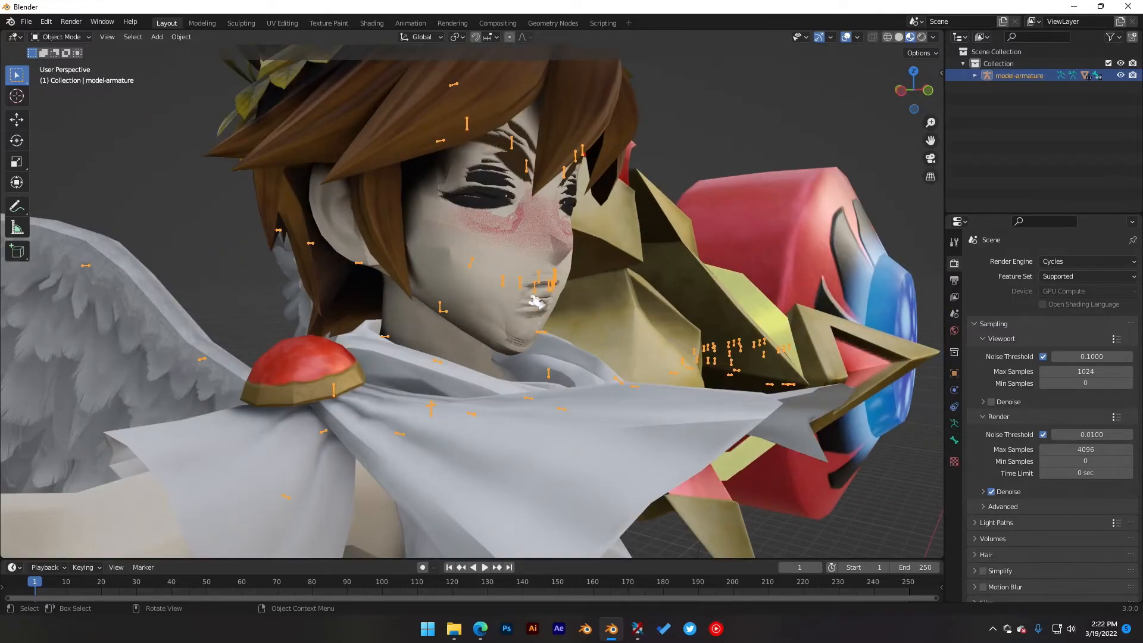
shift+middle_drag(565, 279, 525, 295)
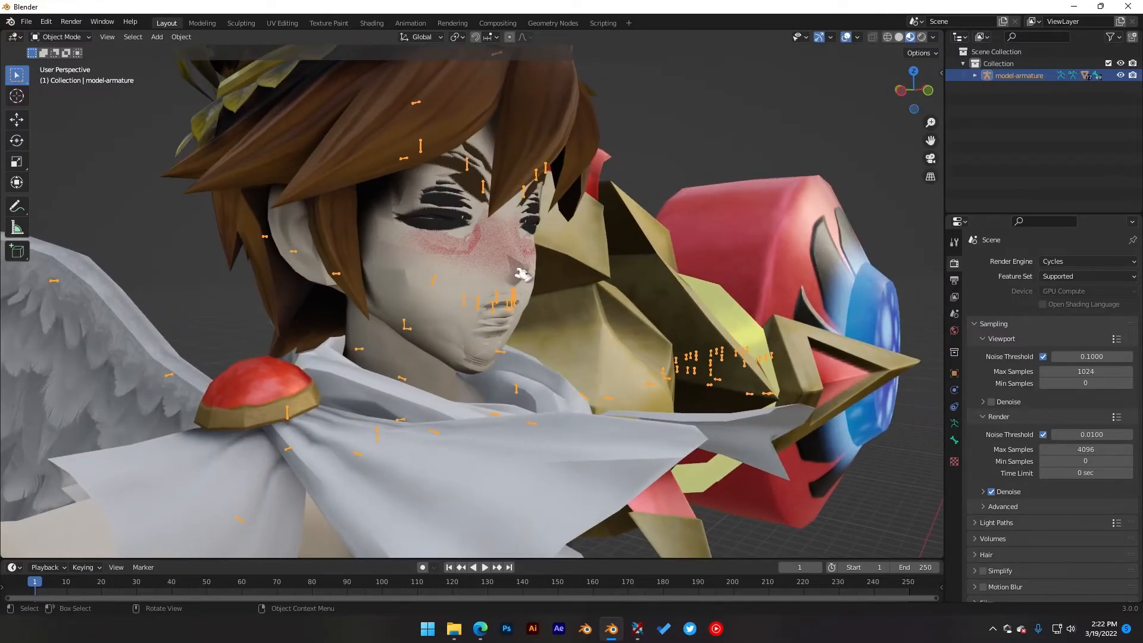
click(27, 22)
mouse_move(56, 183)
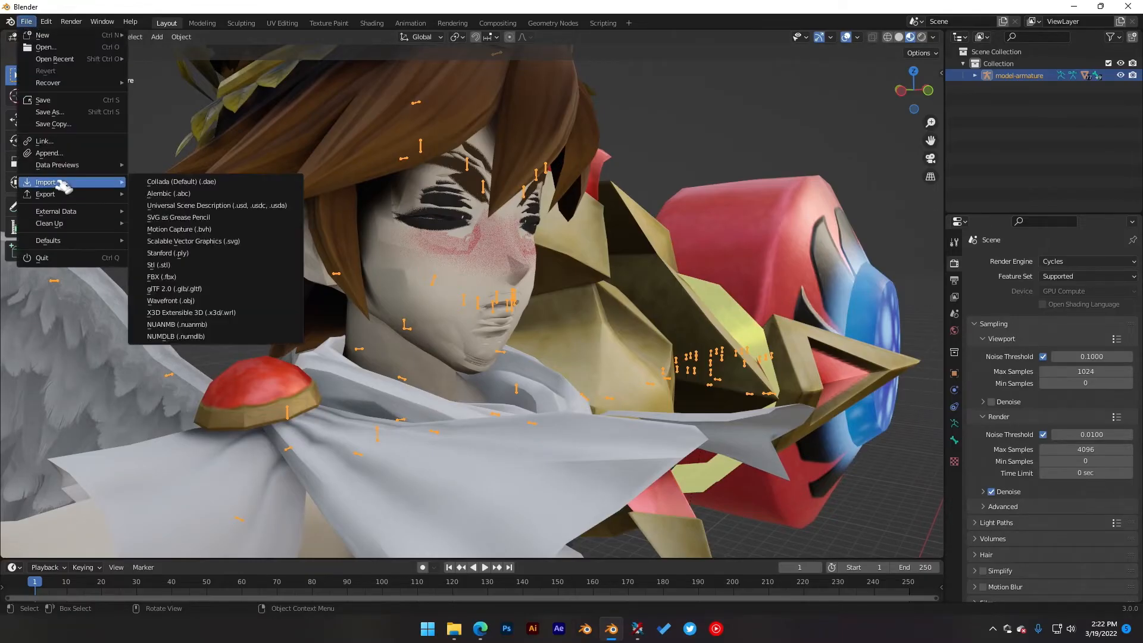
click(201, 327)
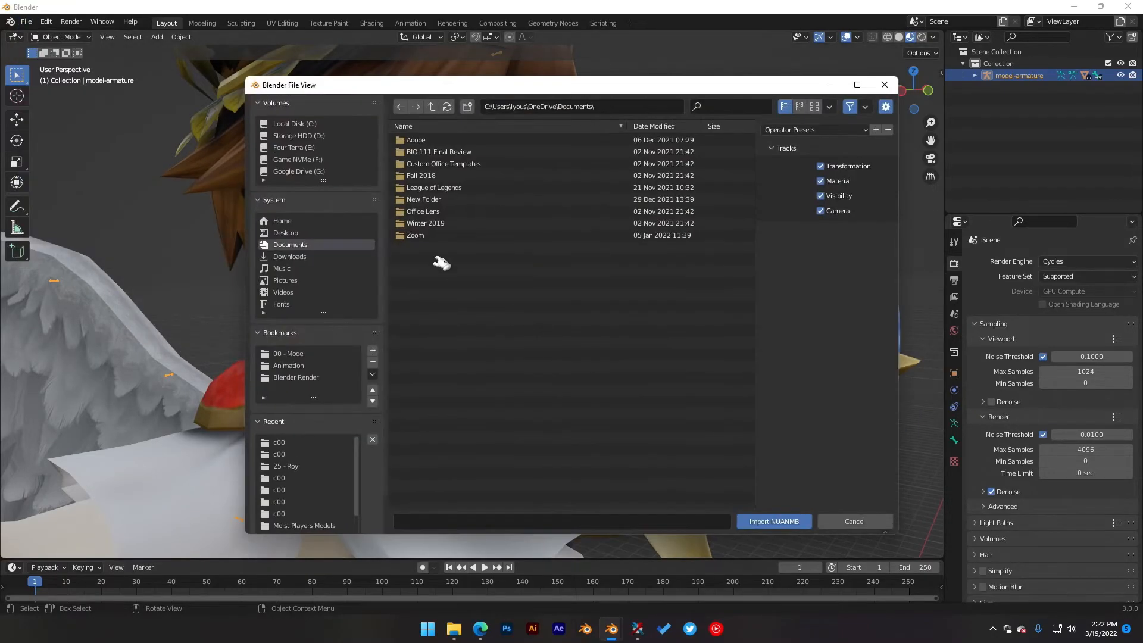
drag(541, 86, 458, 286)
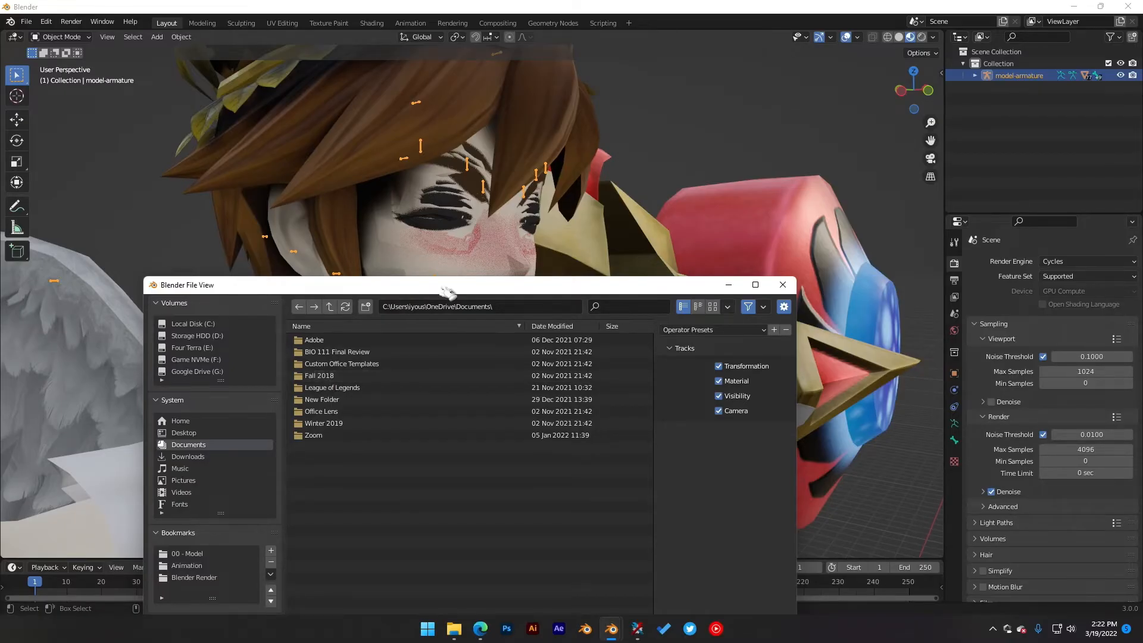
drag(491, 287, 508, 111)
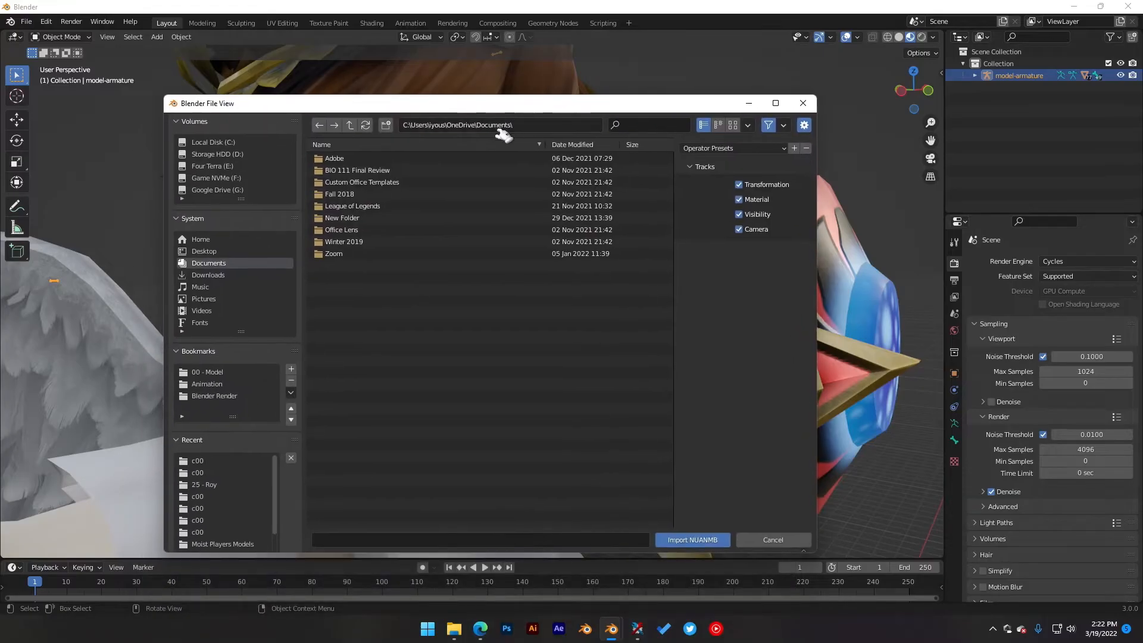
click(746, 105)
Step: Pull the overlapping Pit_Mouth_Attack and Pit_Mouth_Catch meshes away from the face, and undo both moves
scroll(610, 294, down, 5)
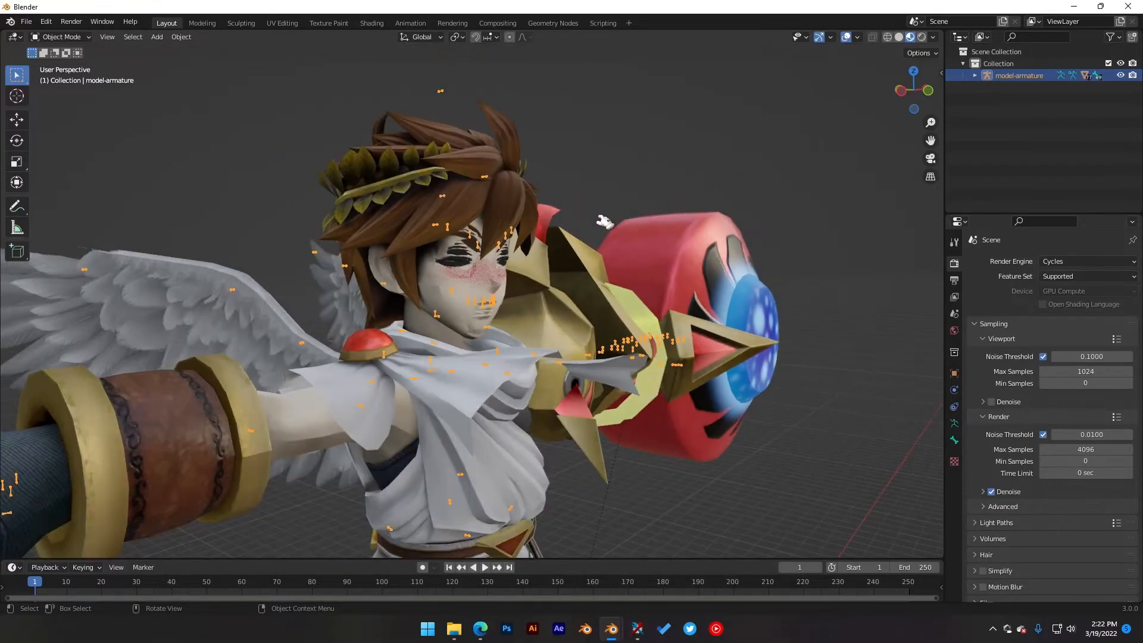
click(467, 299)
click(467, 299)
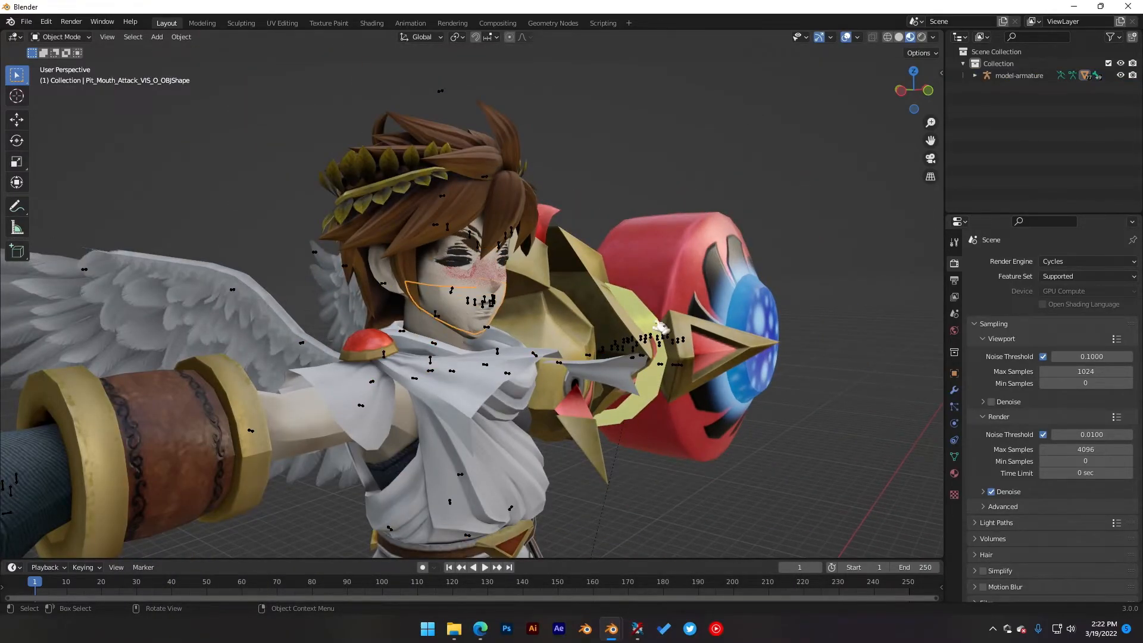
key(g)
click(766, 277)
click(470, 310)
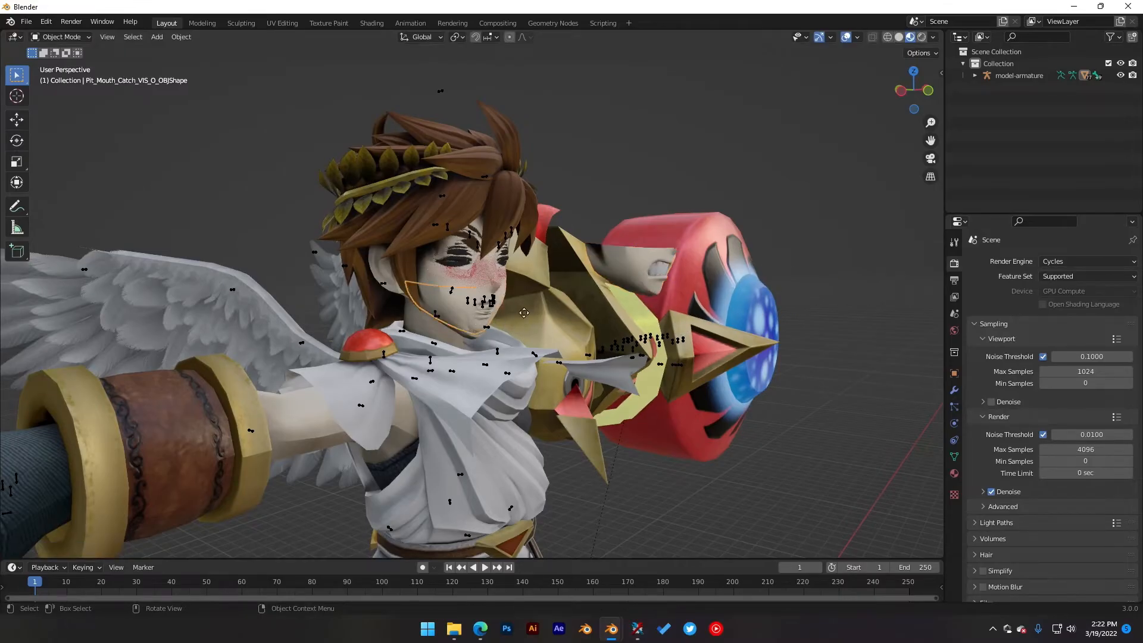
key(g)
click(857, 260)
key(ctrl+z)
key(ctrl+z)
key(ctrl+z)
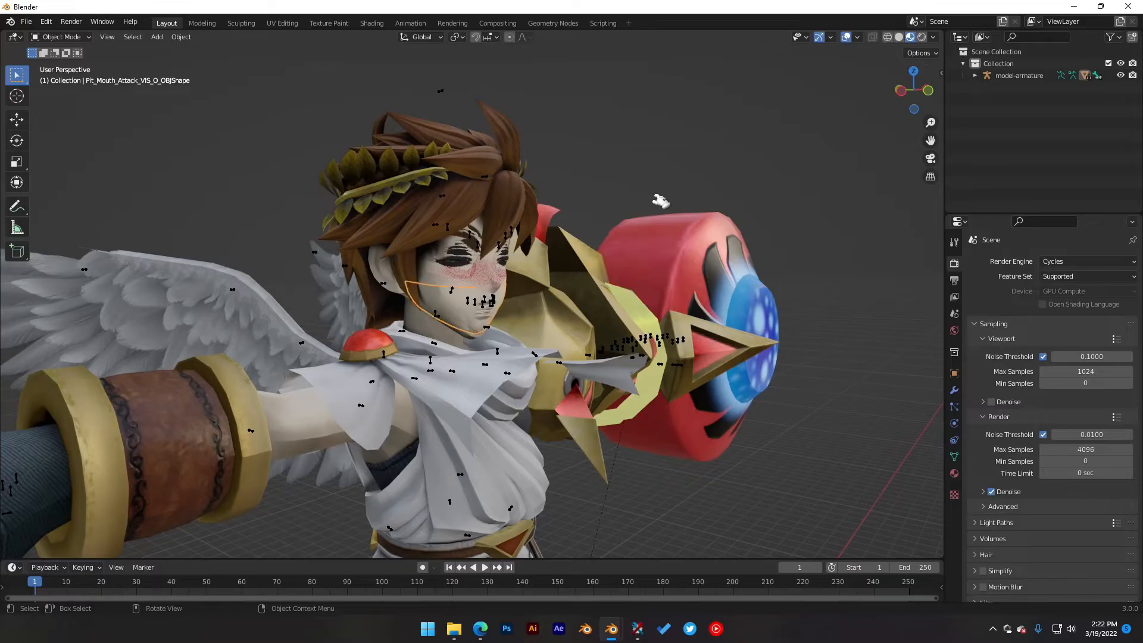
click(27, 22)
click(26, 21)
mouse_move(106, 186)
click(618, 171)
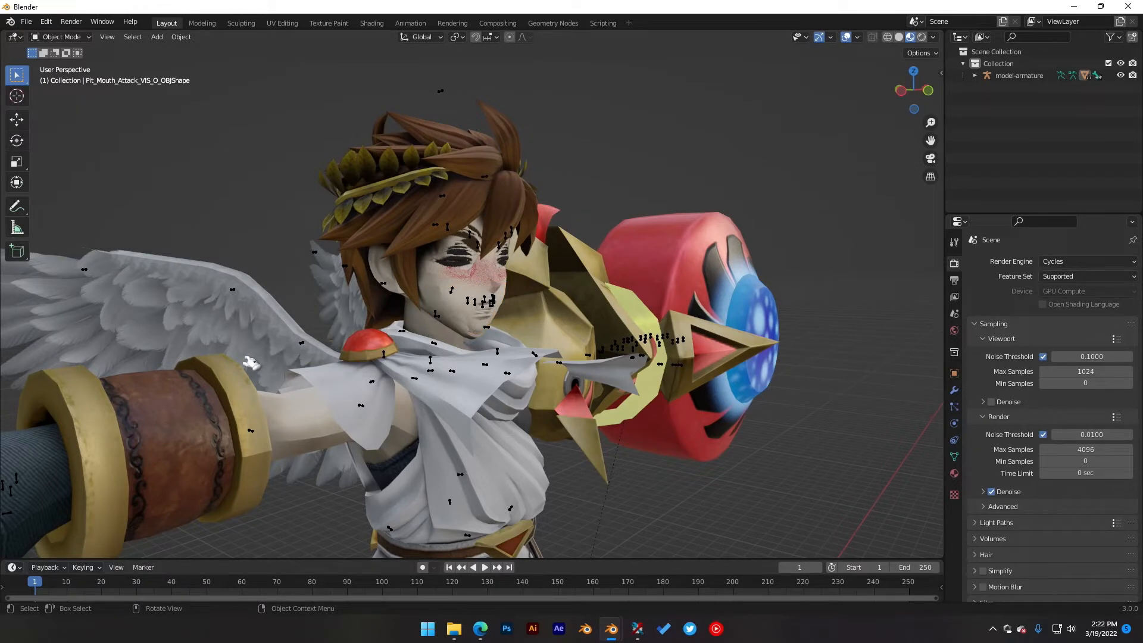
Step: Select model-armature and start importing a NUANMB animation
scroll(366, 411, up, 4)
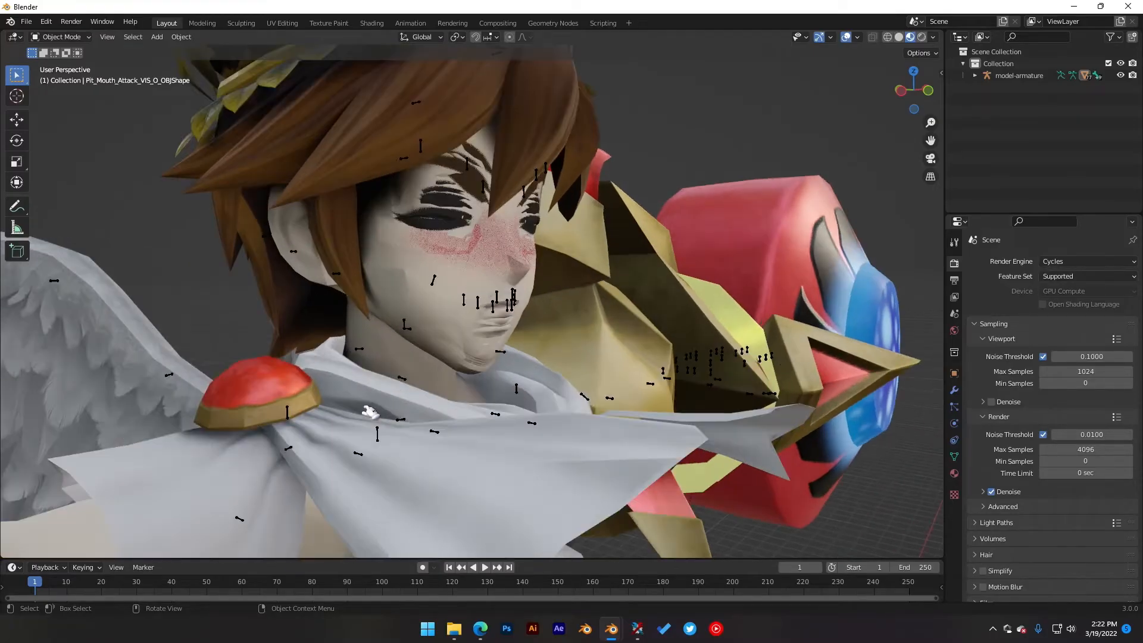
click(378, 433)
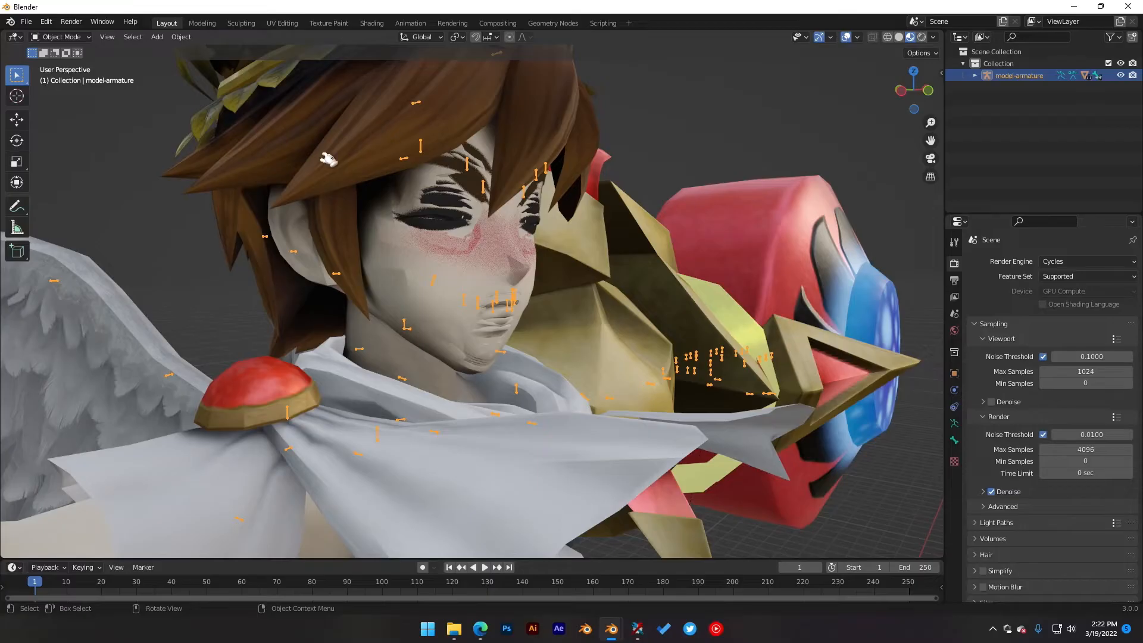
scroll(160, 168, down, 5)
scroll(219, 203, up, 3)
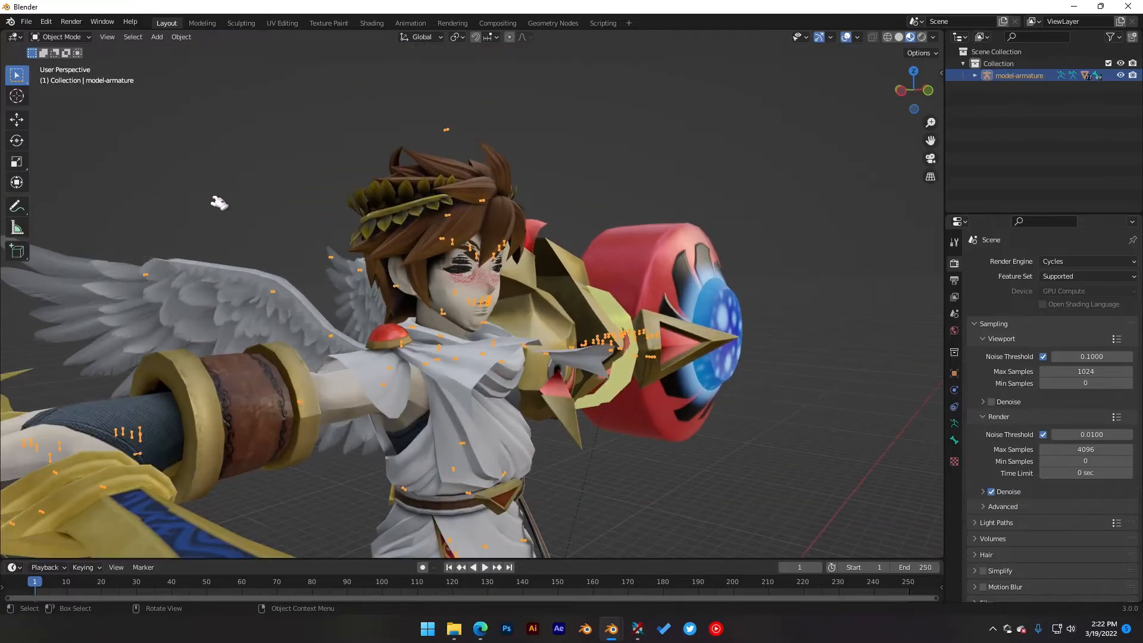
click(26, 21)
mouse_move(79, 181)
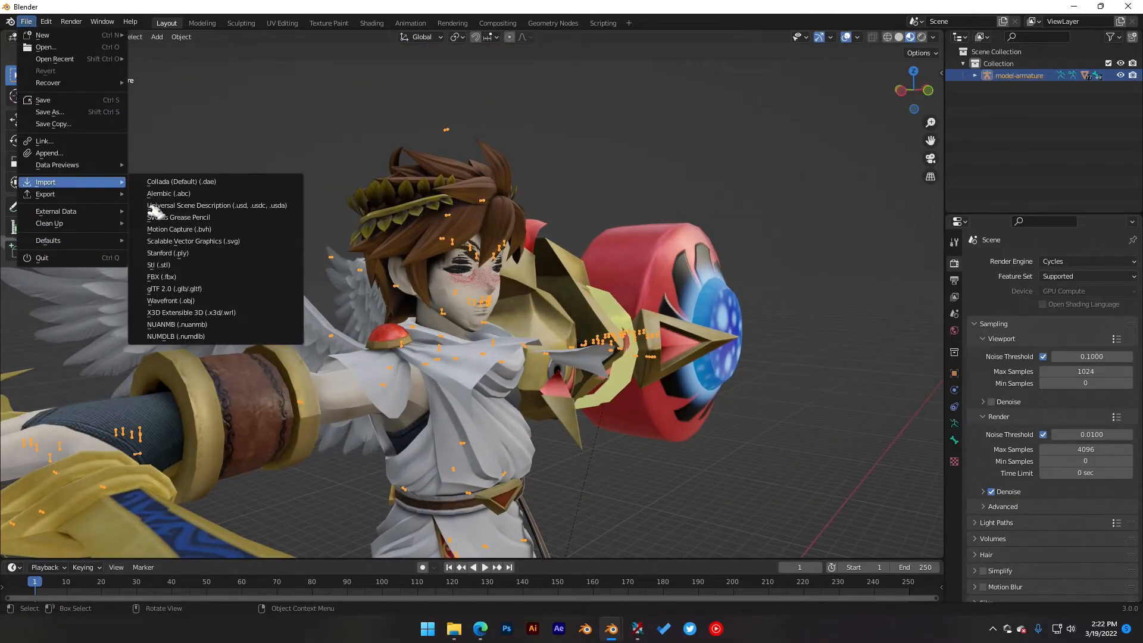
click(225, 326)
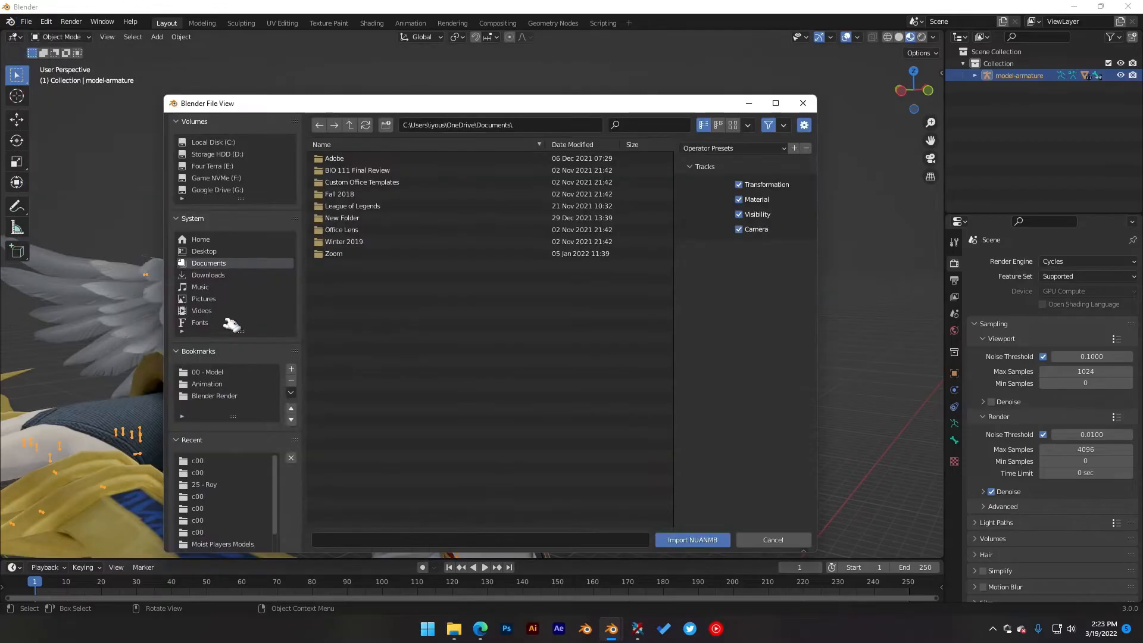
Step: Browse from the Animation bookmark into "Animations - 28 - Pit" and open its fighter\pit\motion\body\c00 folder
click(211, 383)
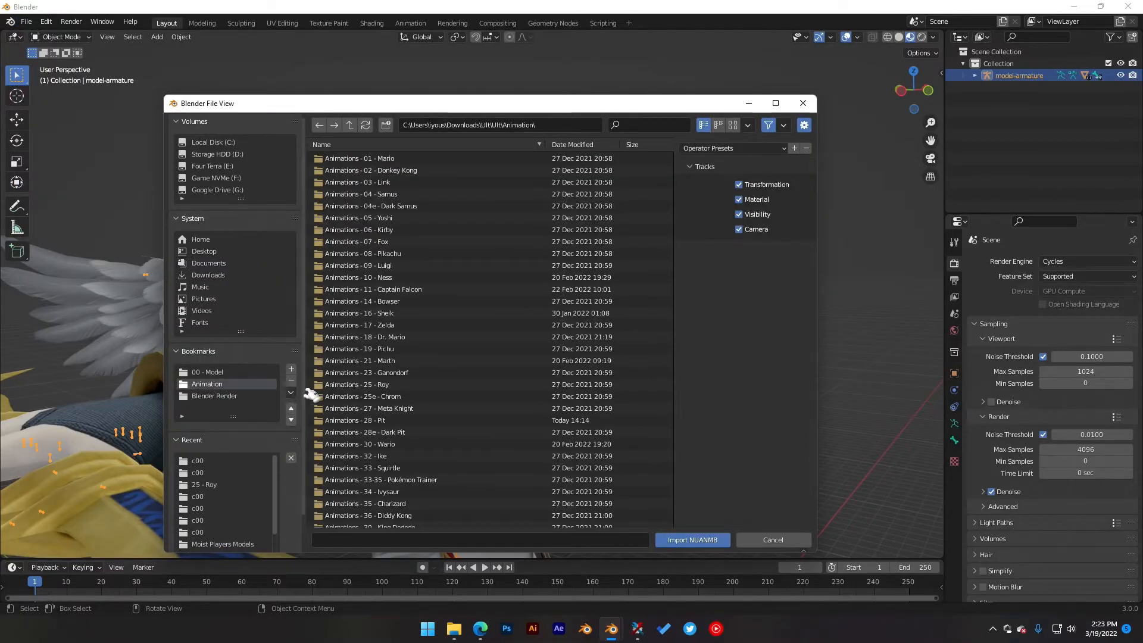
double_click(426, 421)
double_click(396, 160)
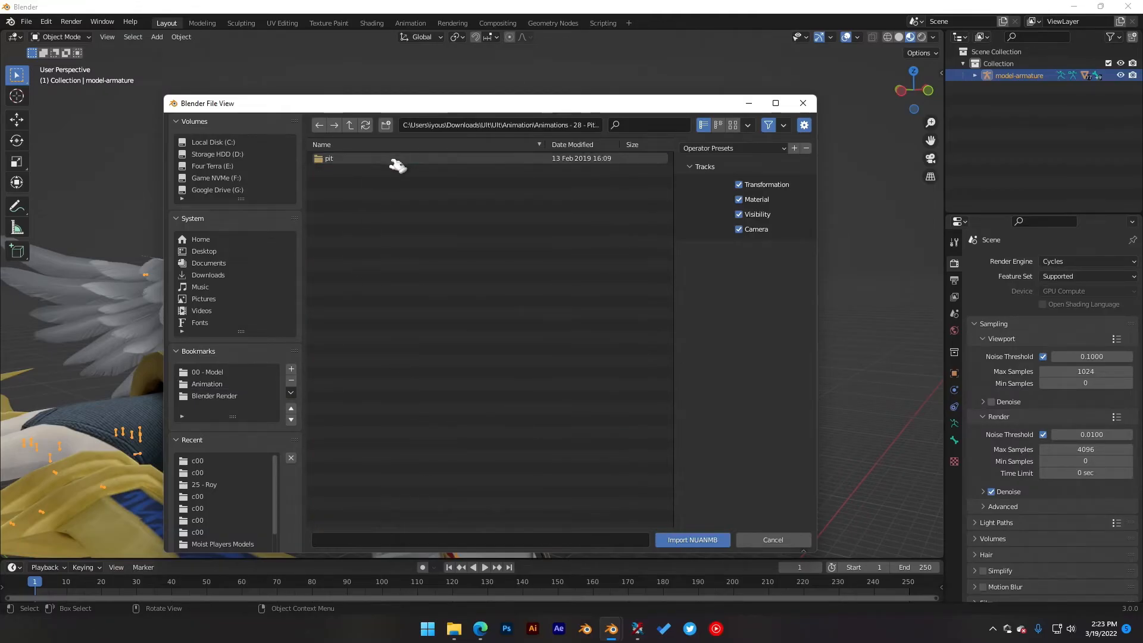
double_click(393, 160)
double_click(384, 171)
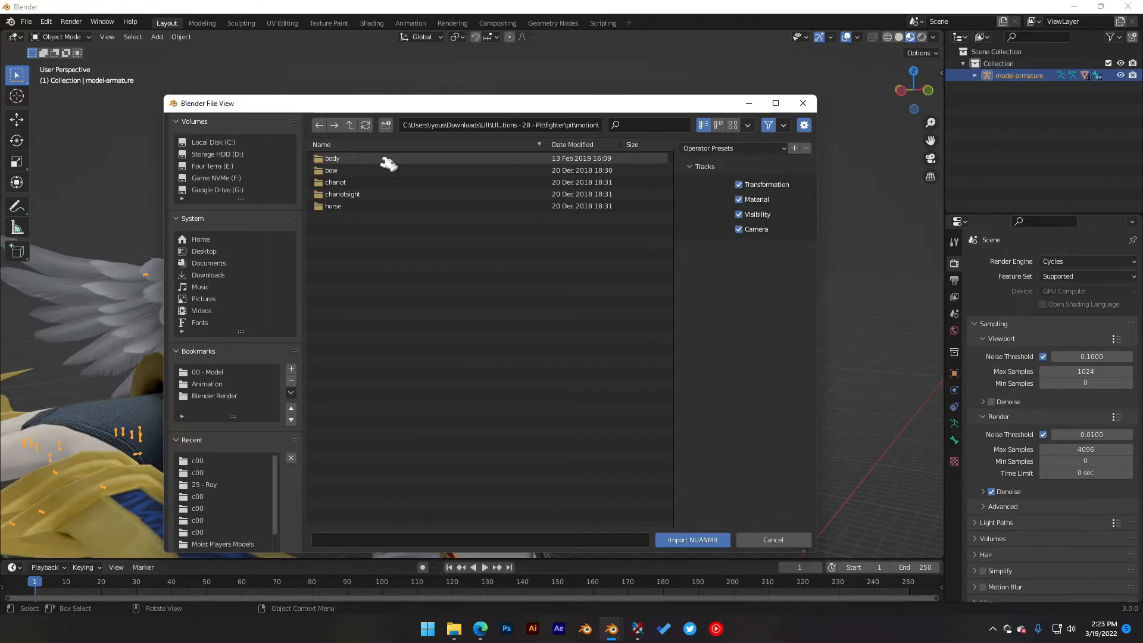
double_click(386, 160)
click(373, 160)
double_click(372, 160)
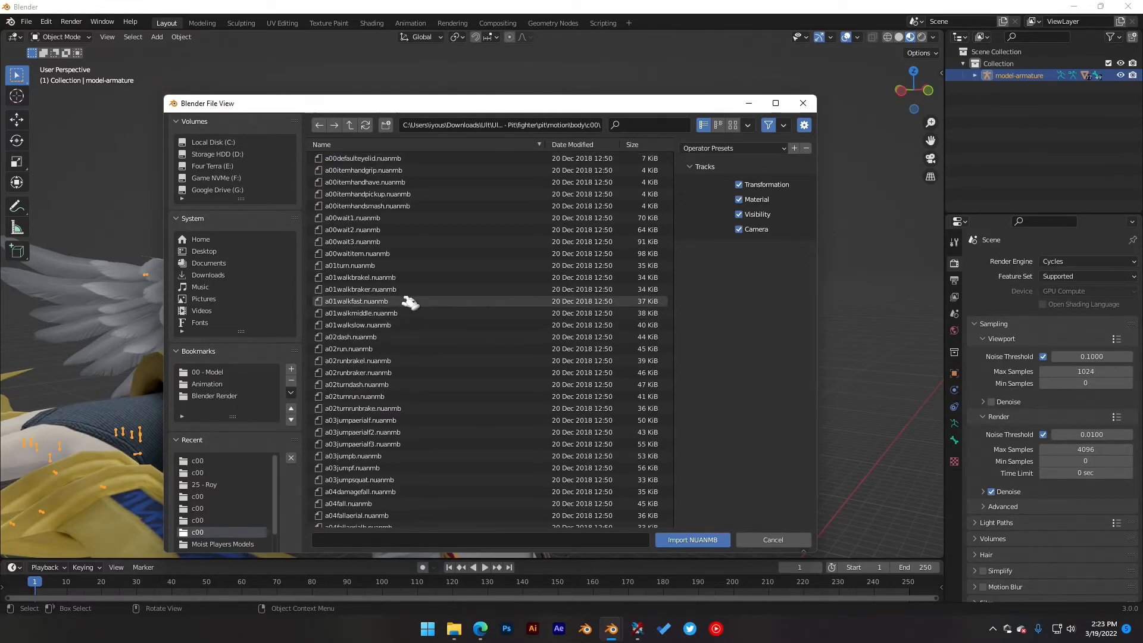
Step: Look through the NUANMB animation files listed in the c00 folder
drag(425, 107, 415, 76)
scroll(440, 325, down, 4)
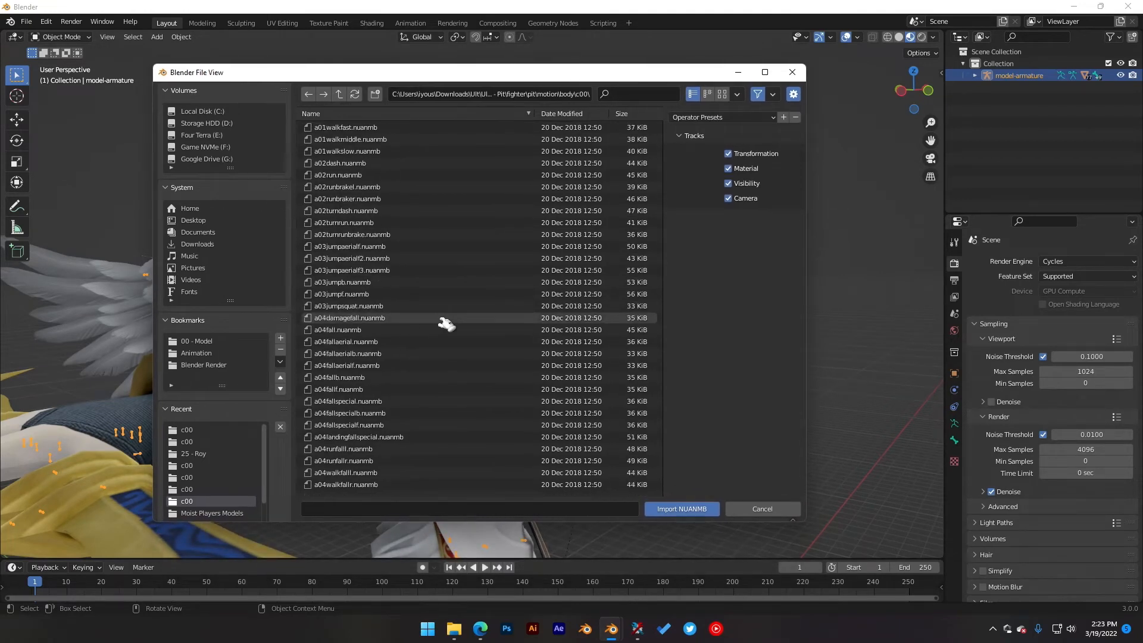
scroll(449, 345, down, 4)
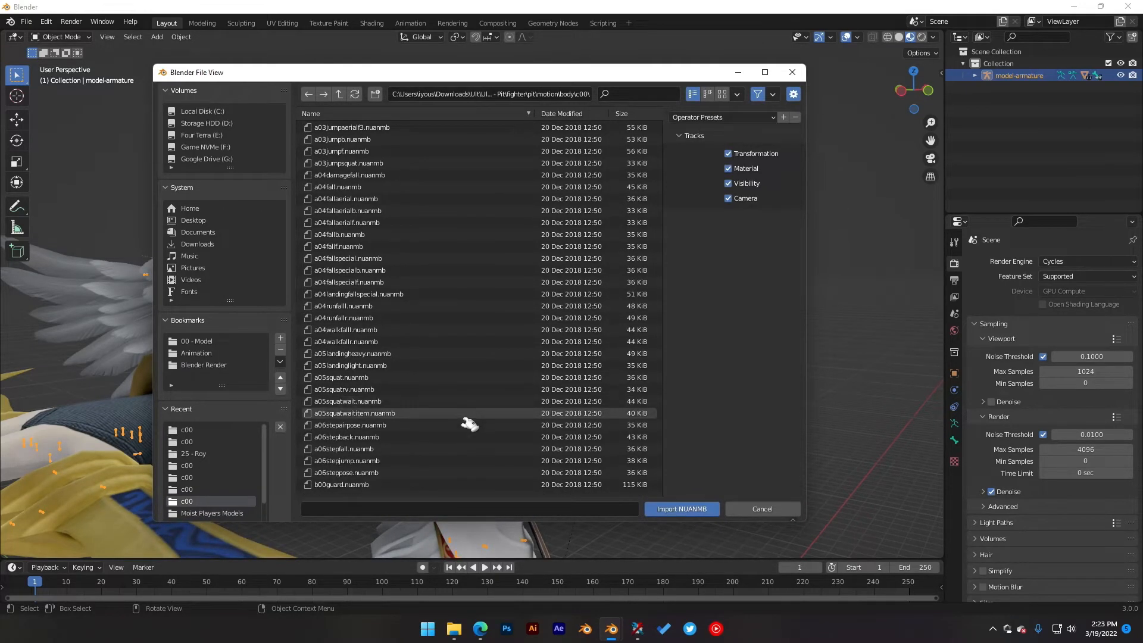
scroll(468, 425, up, 7)
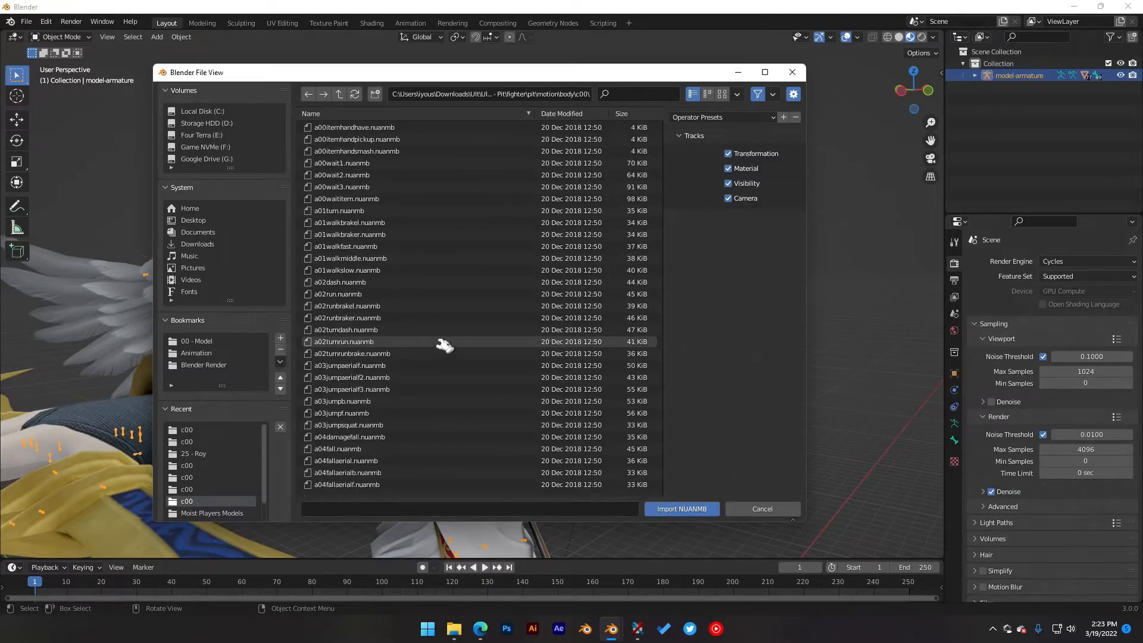
scroll(446, 348, up, 1)
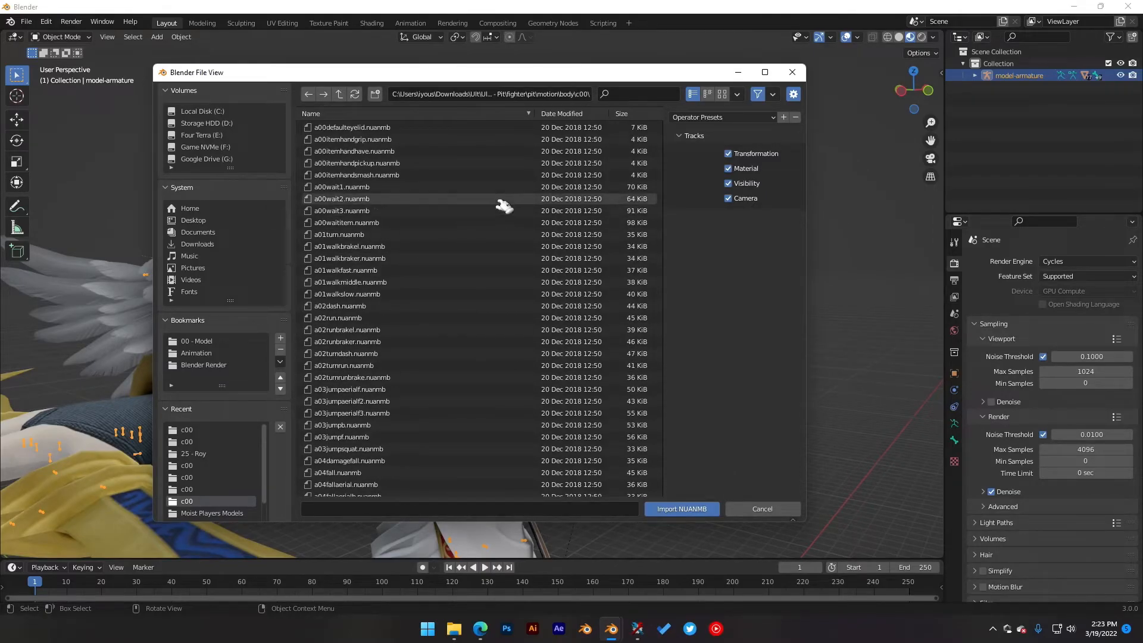
Step: Filter the animation files by "special" and review the matching special-move files
click(664, 94)
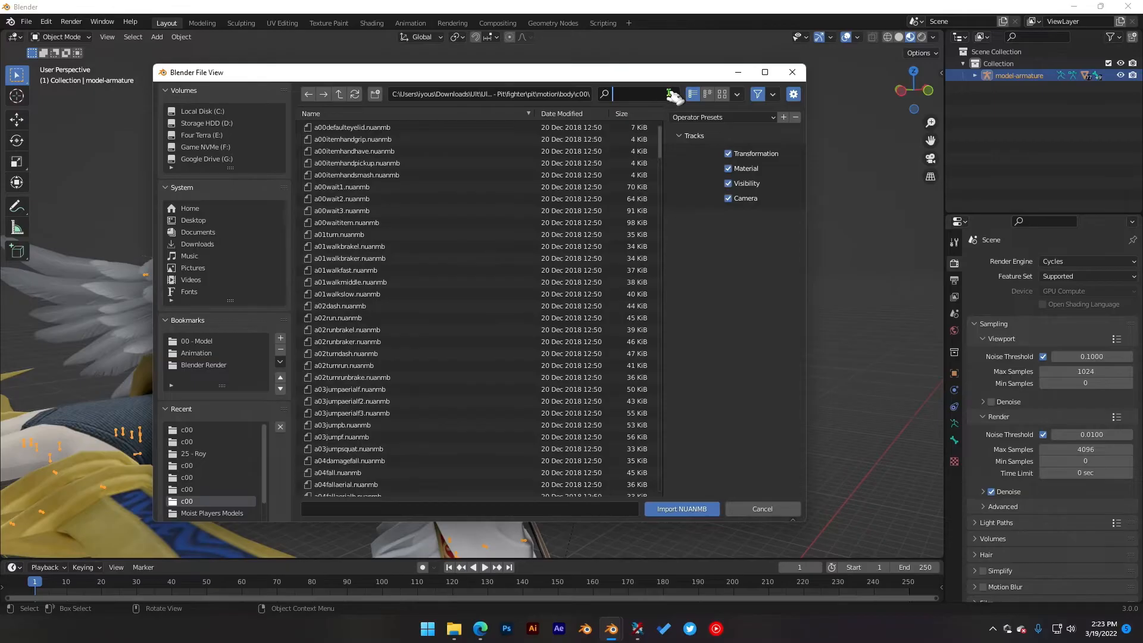
text(special)
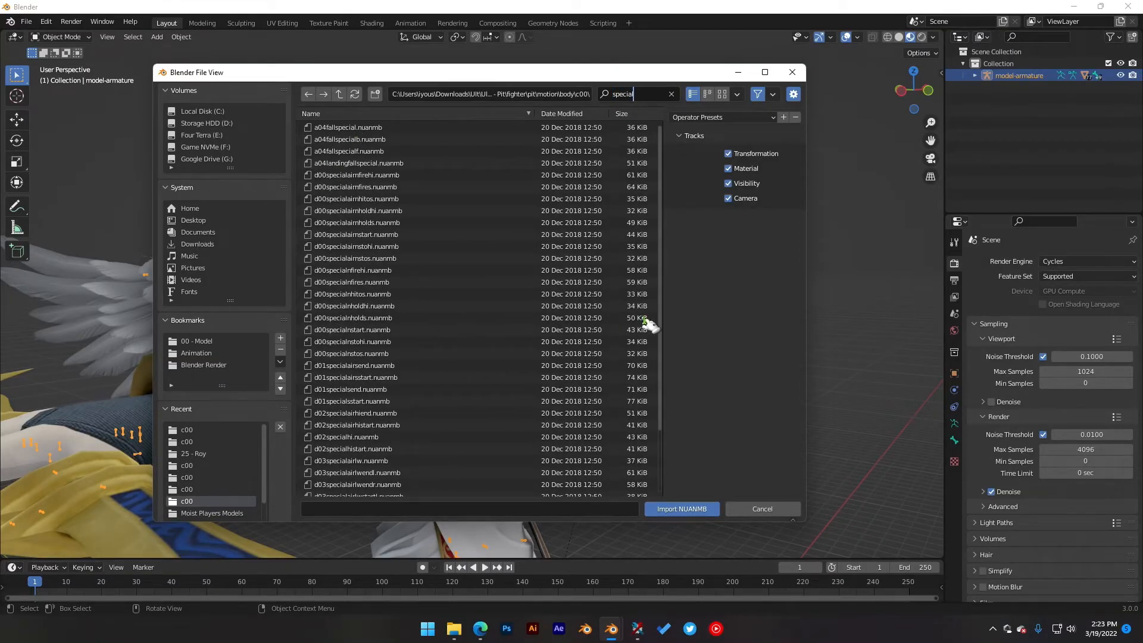
scroll(663, 301, down, 3)
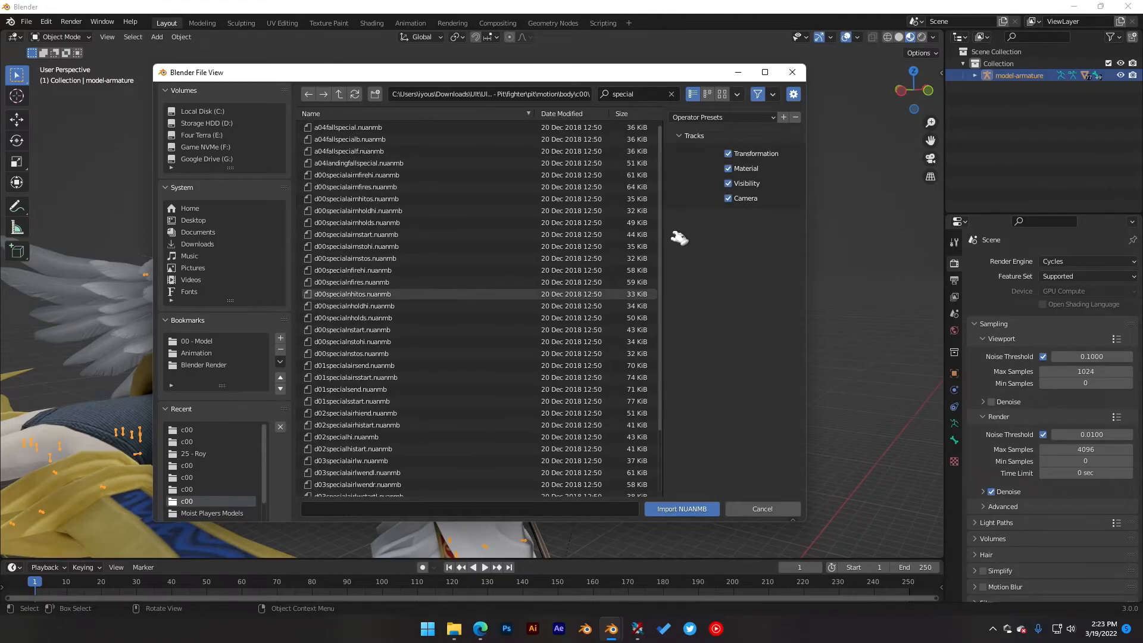
scroll(595, 262, up, 3)
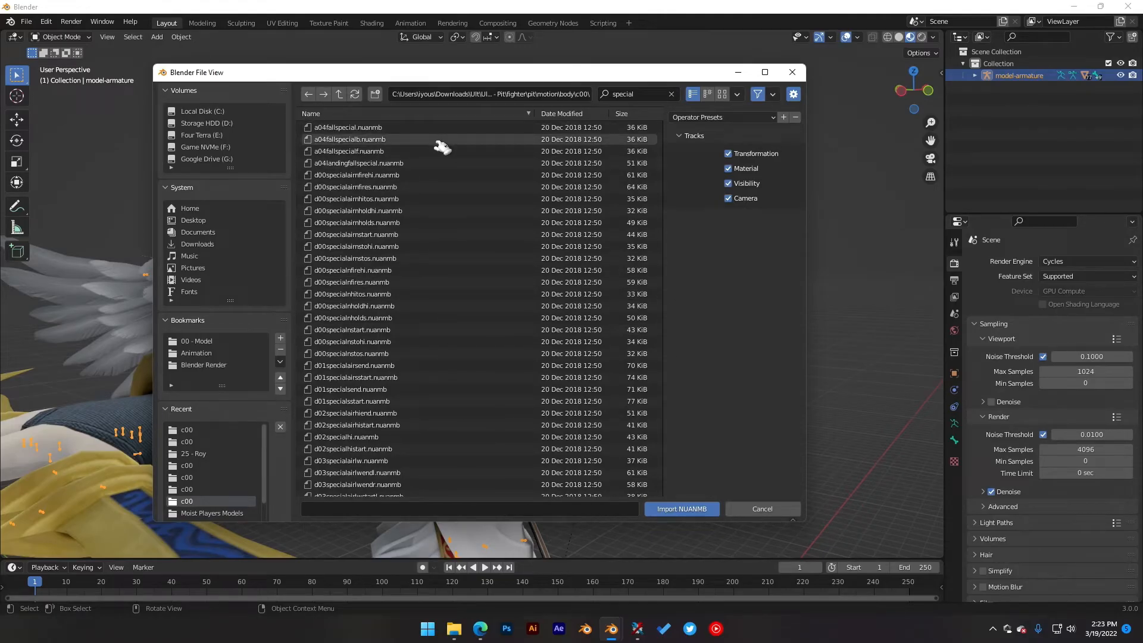
Step: Narrow the file filter to "specials" and to "specialairs" to view those moves, and clear the filter
click(655, 94)
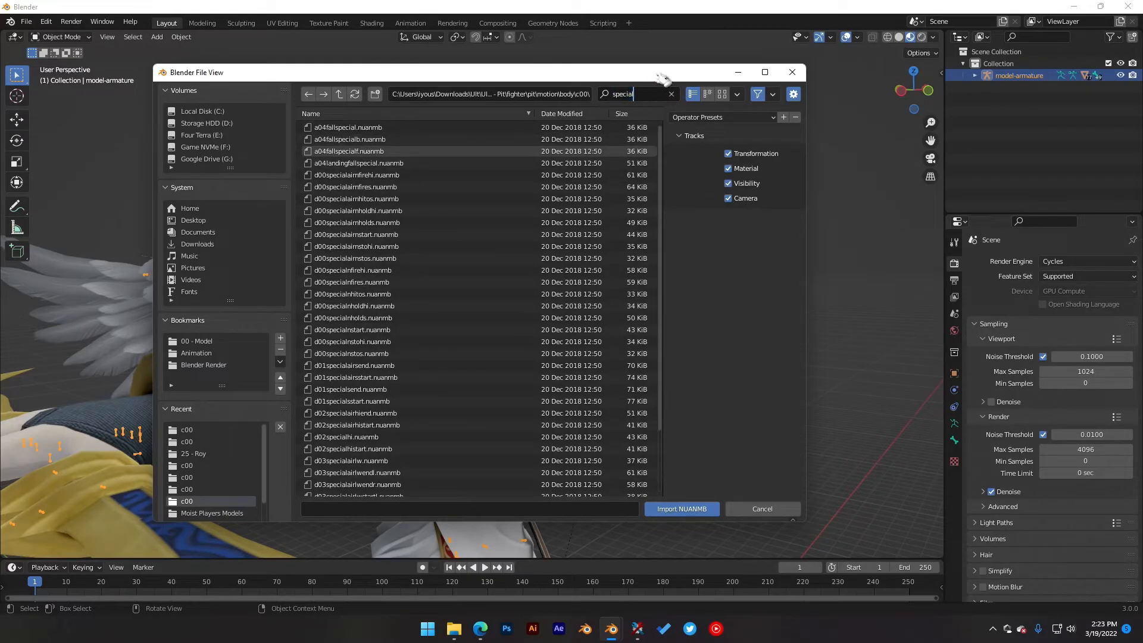
text(s)
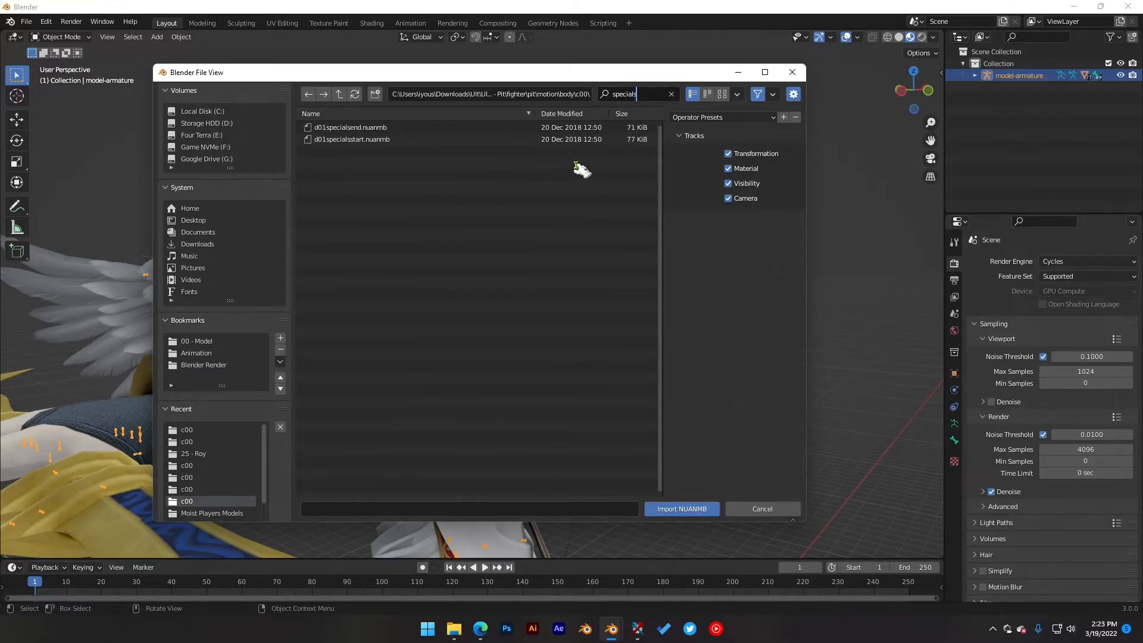
key(BackSpace)
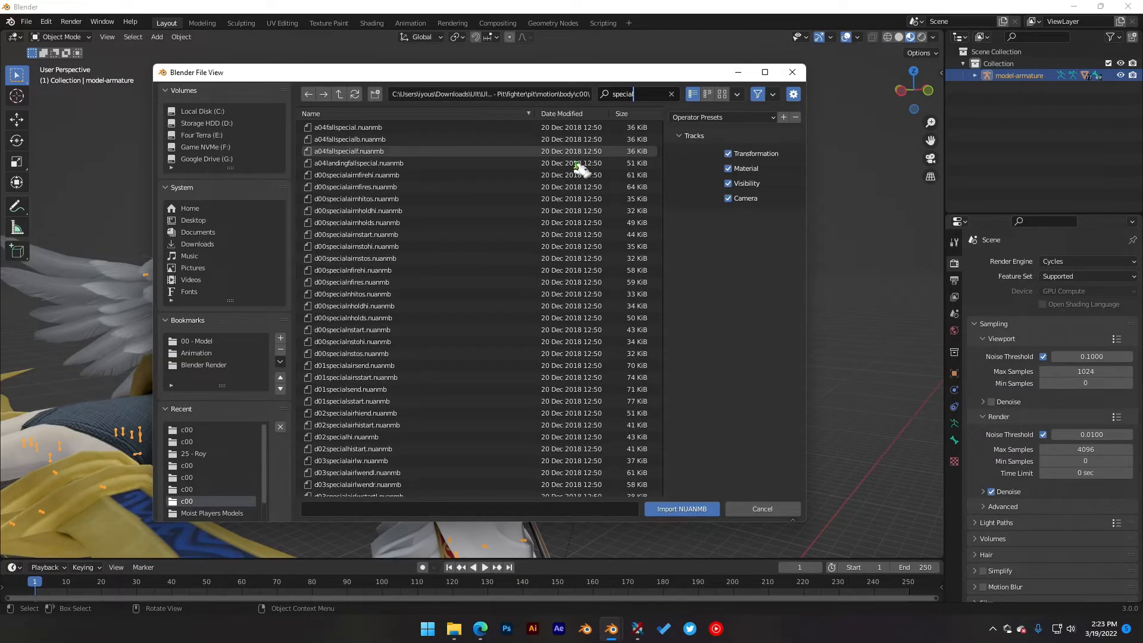
text(airas)
key(BackSpace)
text(s)
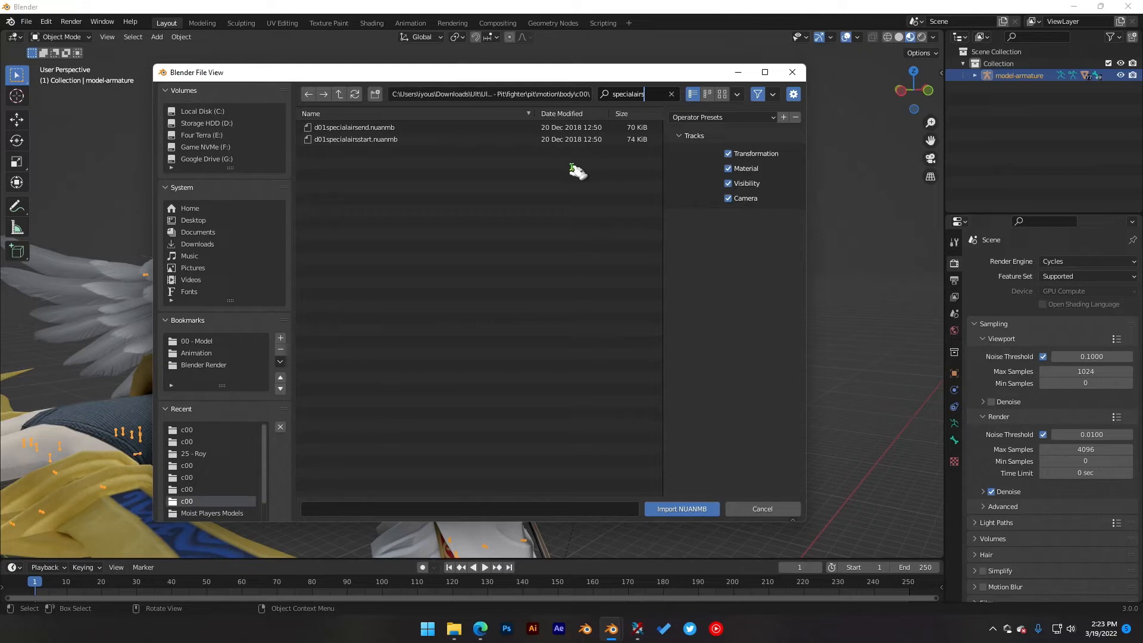
key(BackSpace)
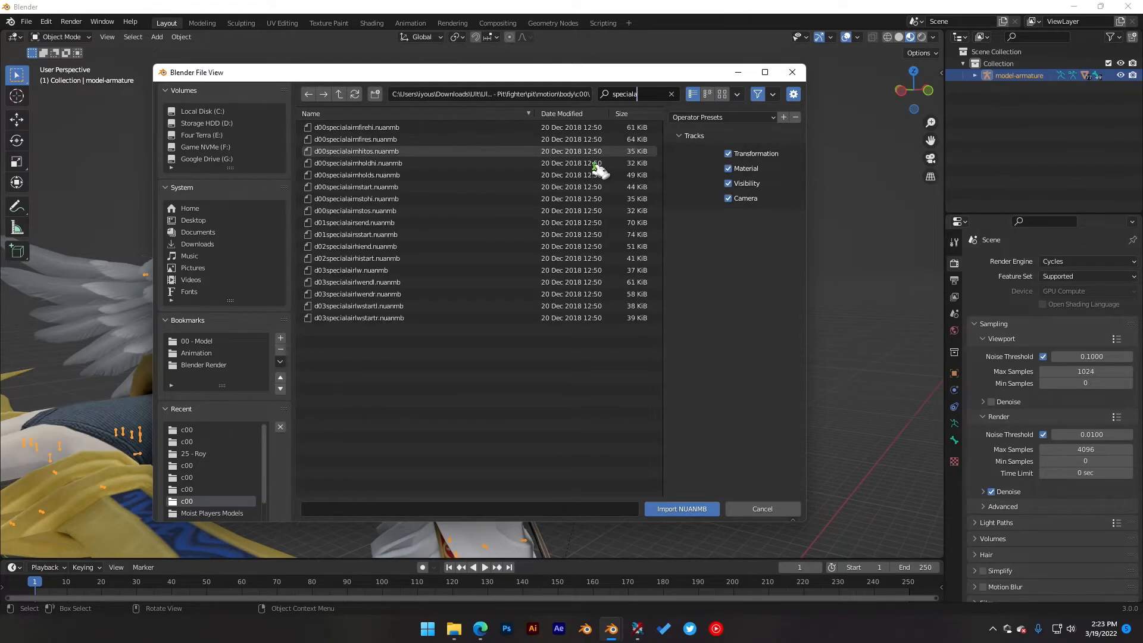
key(BackSpace)
key(BackSpace)
key(BackSpace)
key(BackSpace)
key(BackSpace)
key(BackSpace)
key(BackSpace)
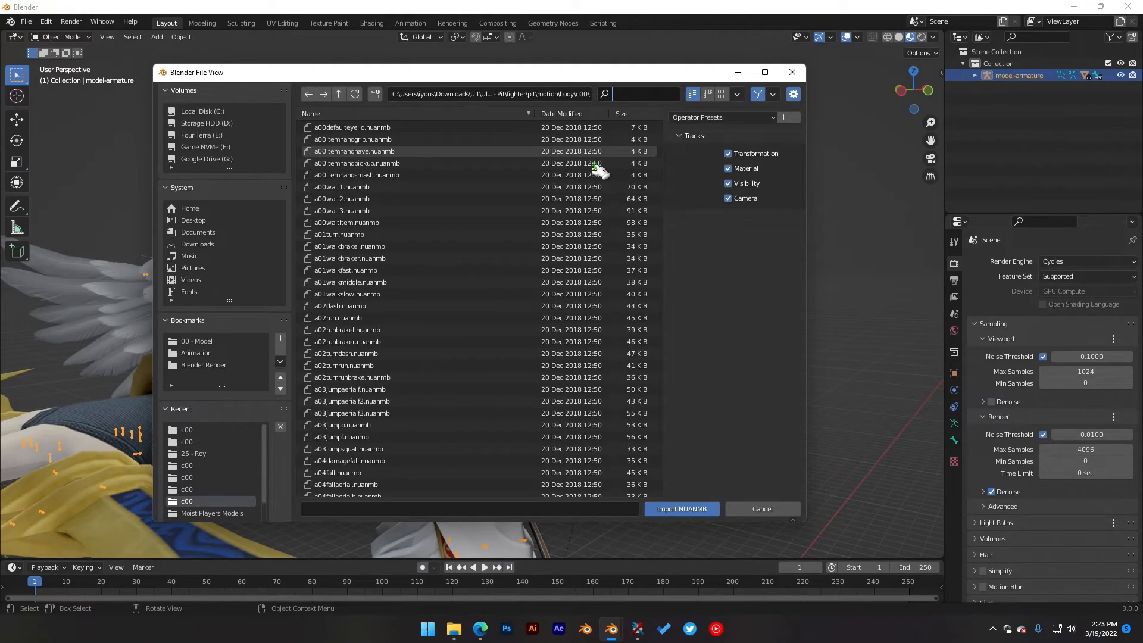
Step: Filter the files by "attack" and highlight c00attack100, c01attacks3s, c02attackhi3 and c02attacklw3 one after another
text(attack)
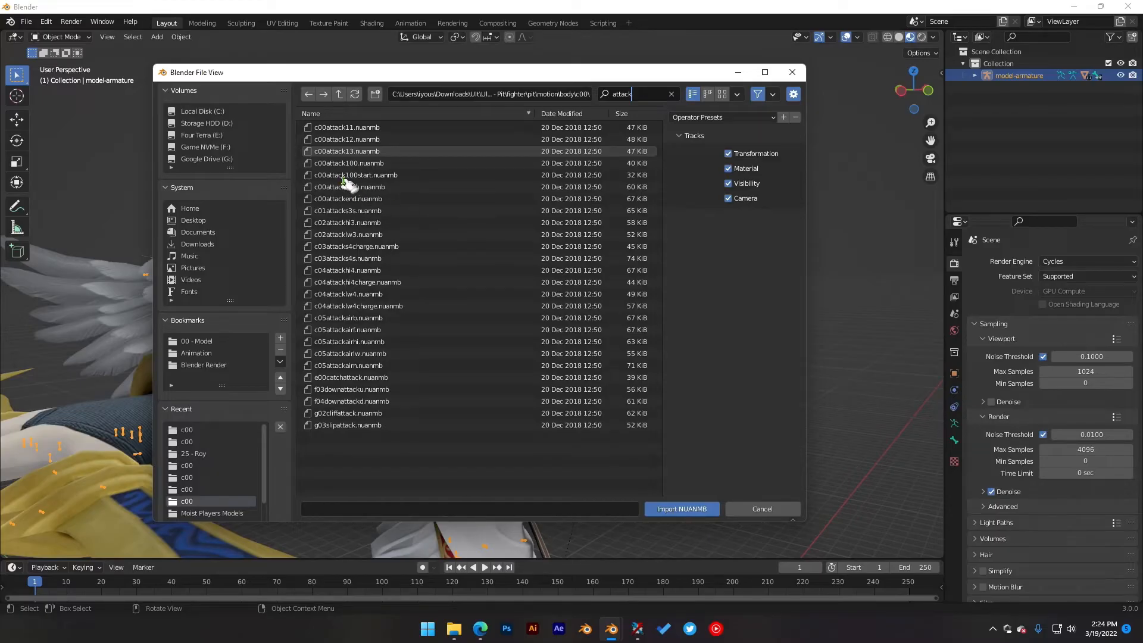
click(363, 163)
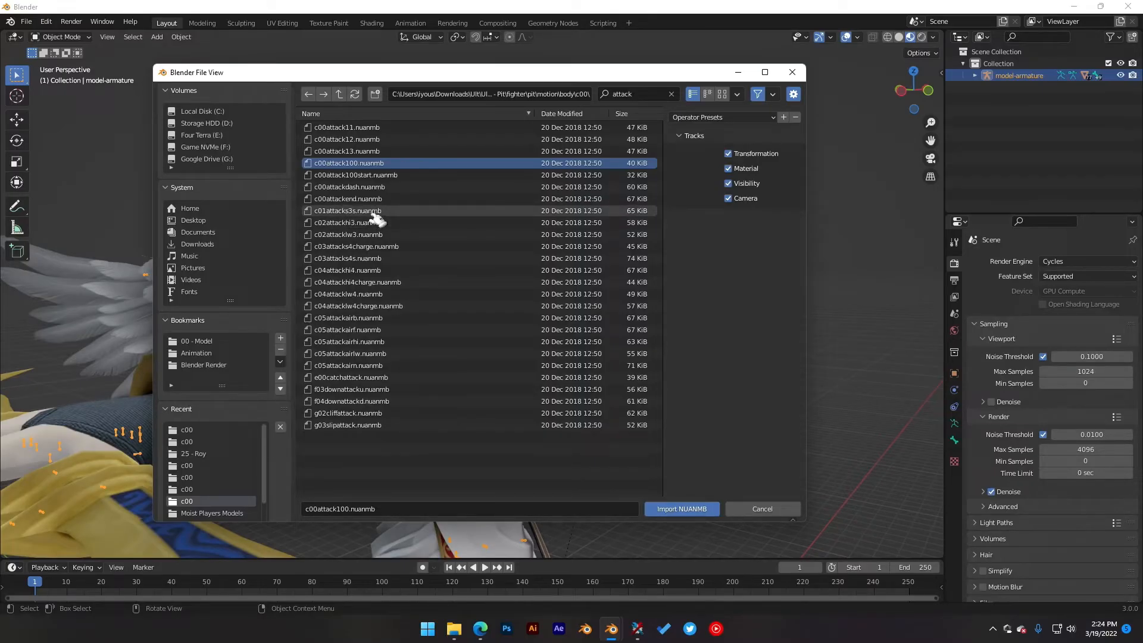
click(406, 212)
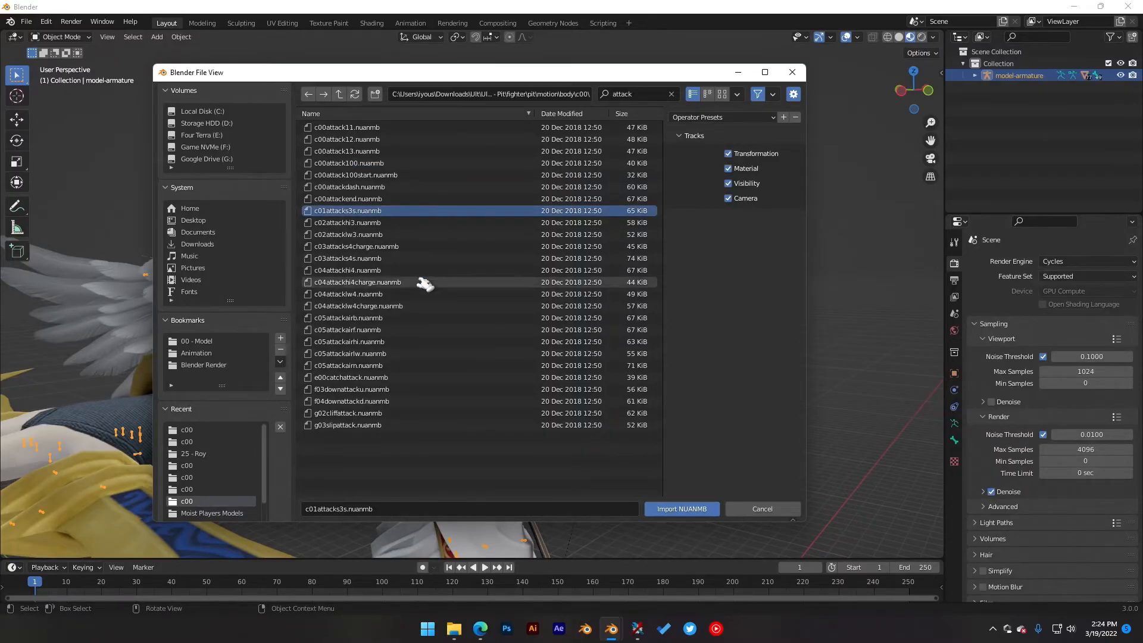
click(351, 223)
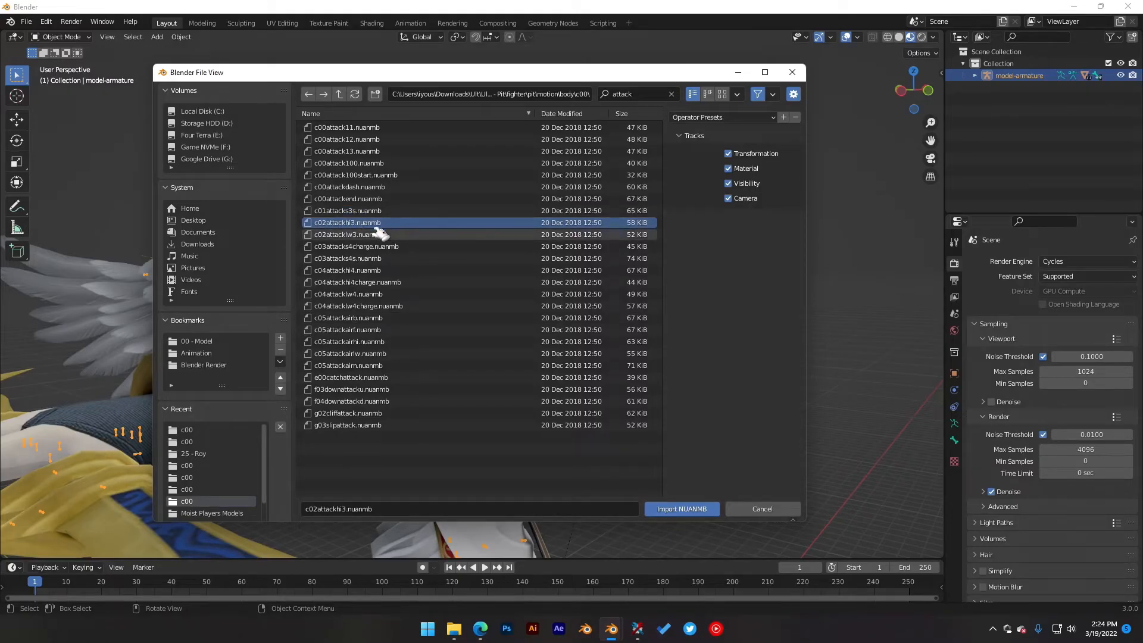
key(Down)
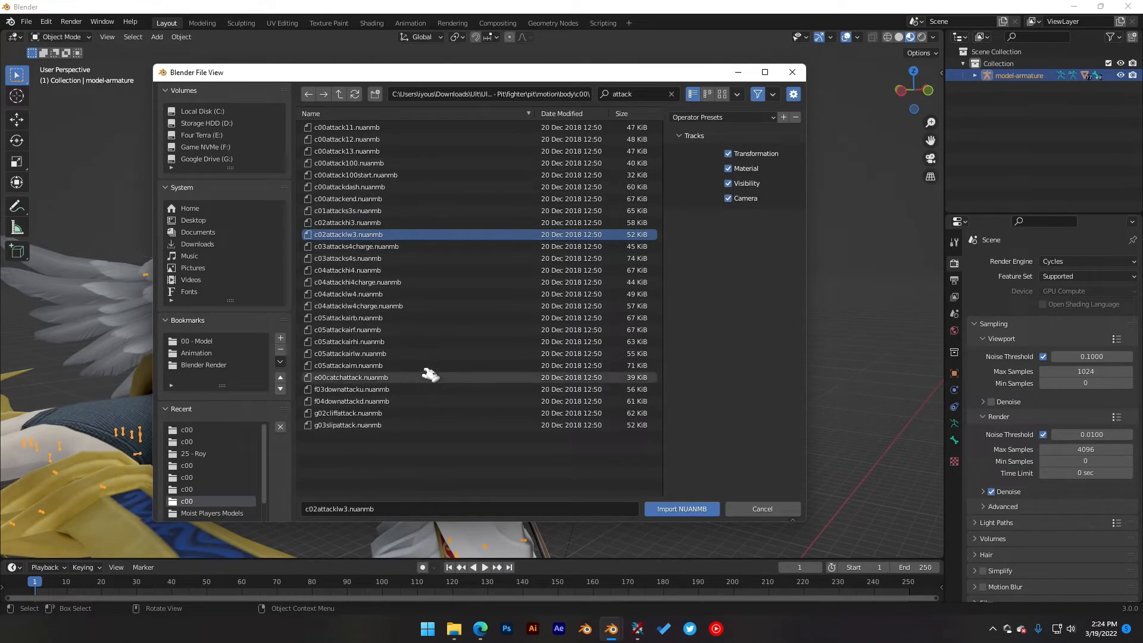
Step: Replace the attack filter with "specialhi" and try "specialf" to compare the matching special-move files
click(643, 95)
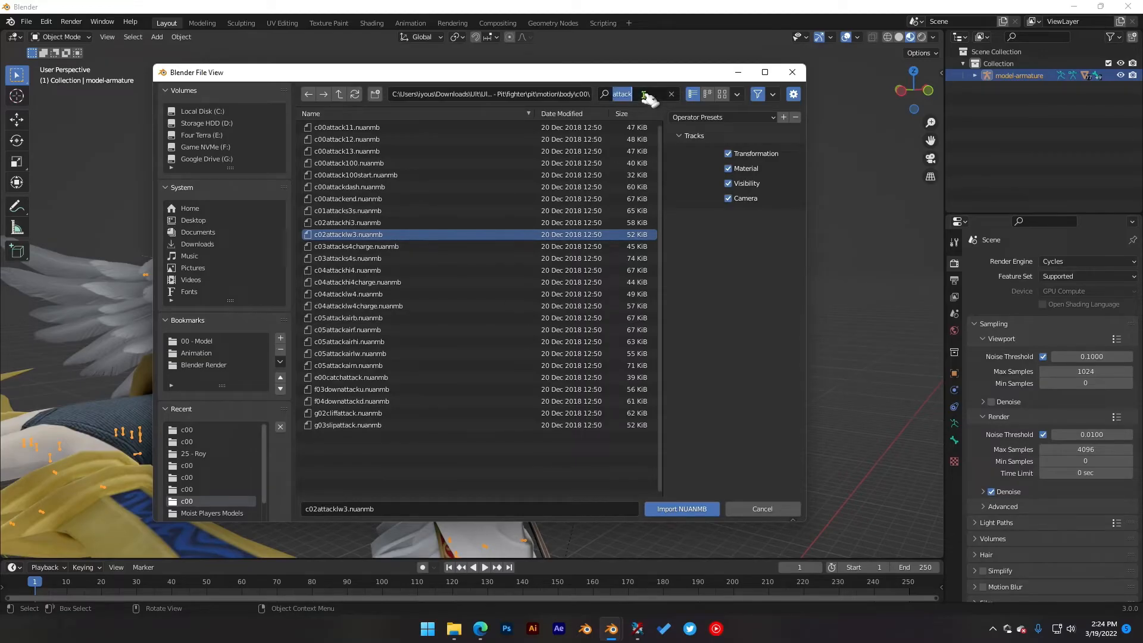
key(BackSpace)
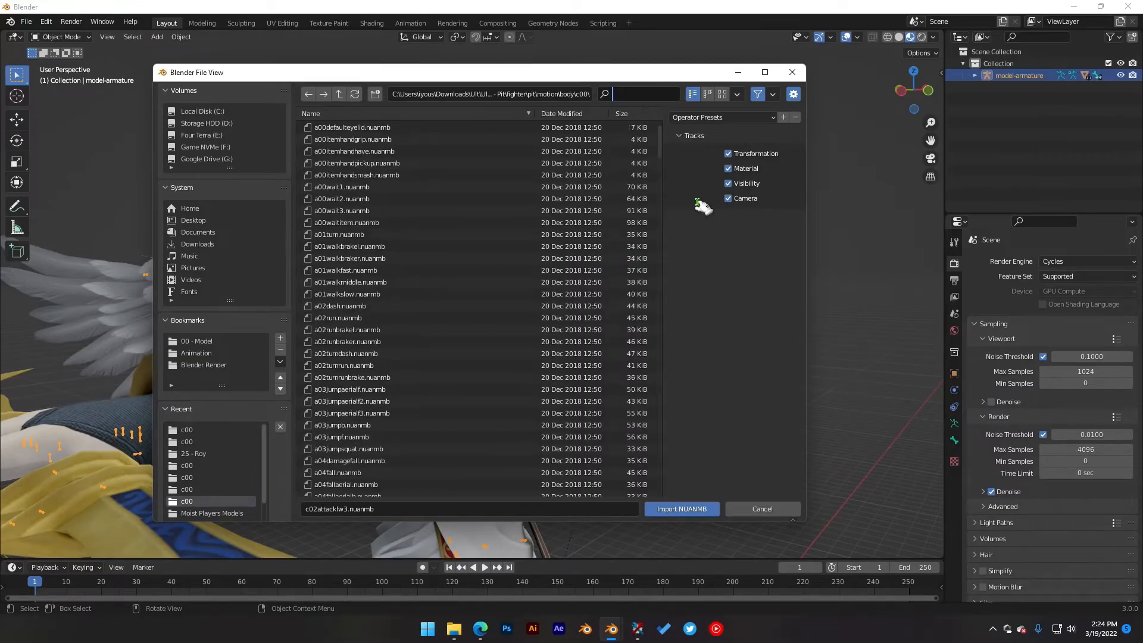
text(spe)
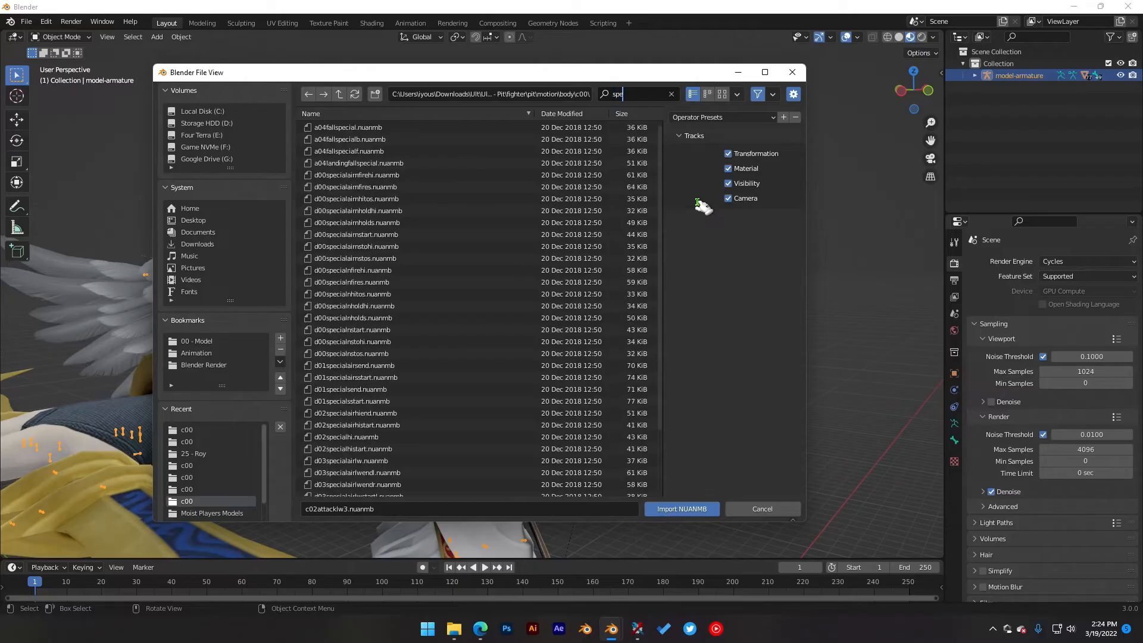
text(cialhi)
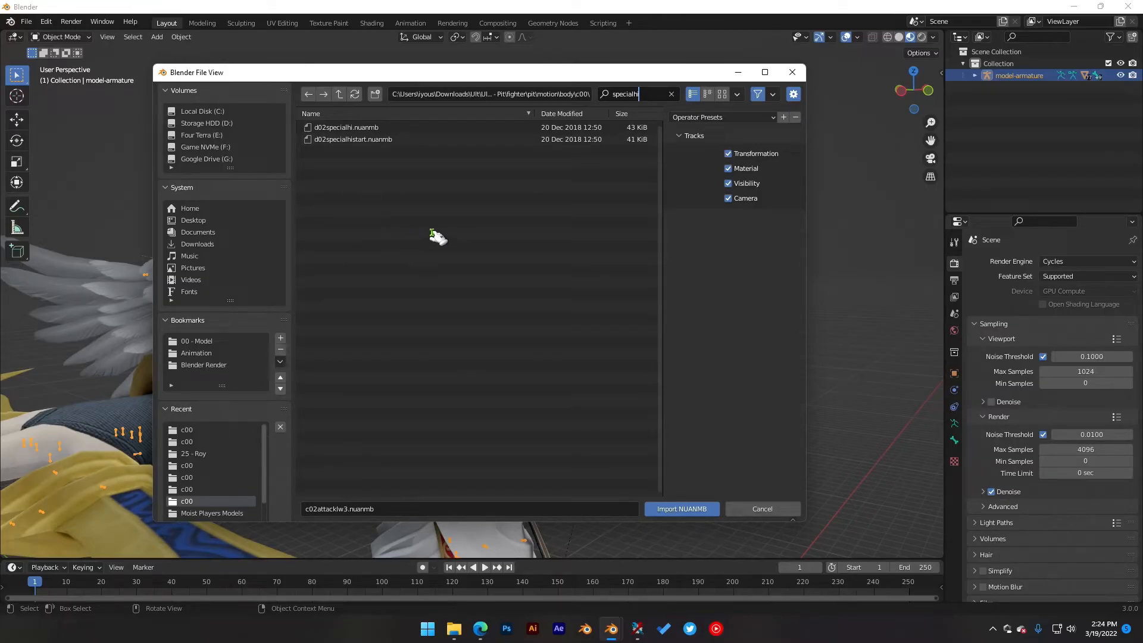
key(BackSpace)
key(BackSpace)
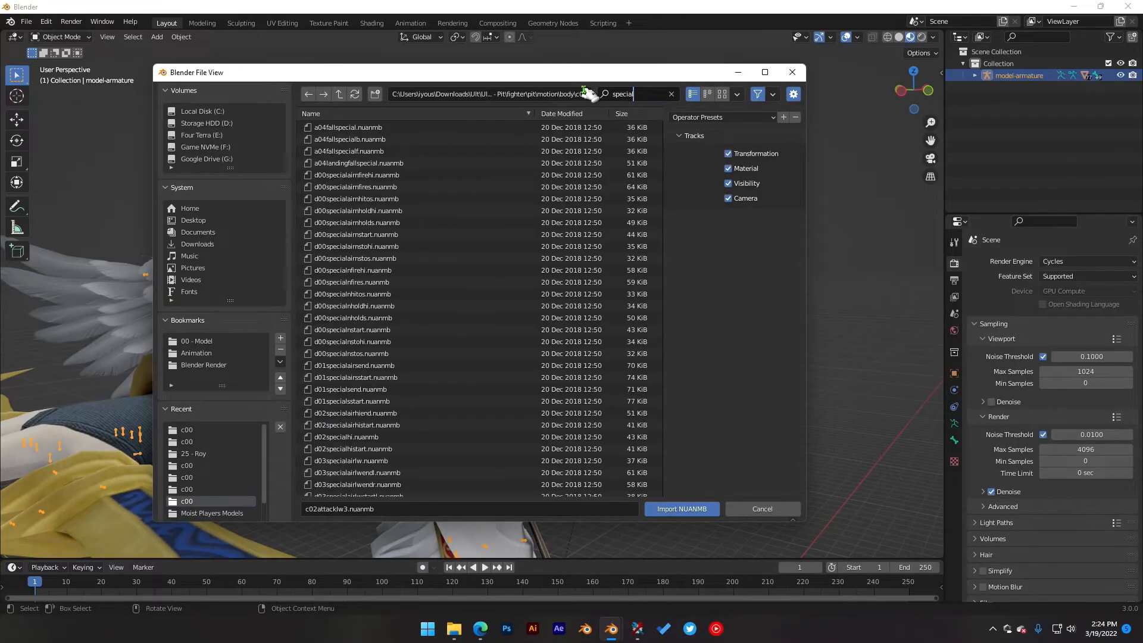
text(f)
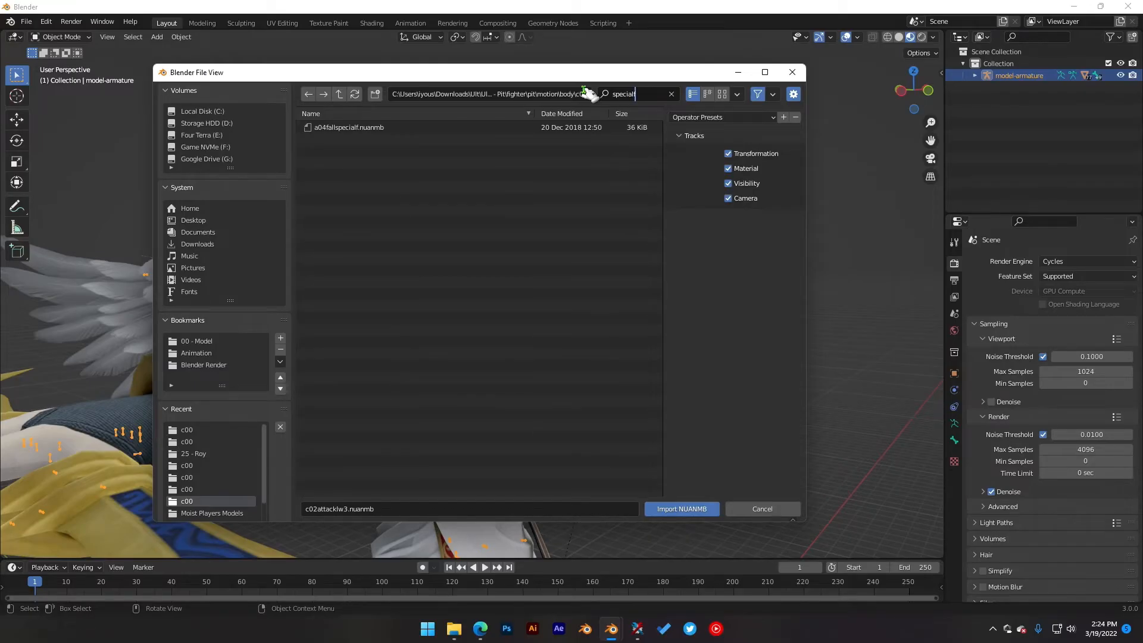
text(b)
key(BackSpace)
key(BackSpace)
key(BackSpace)
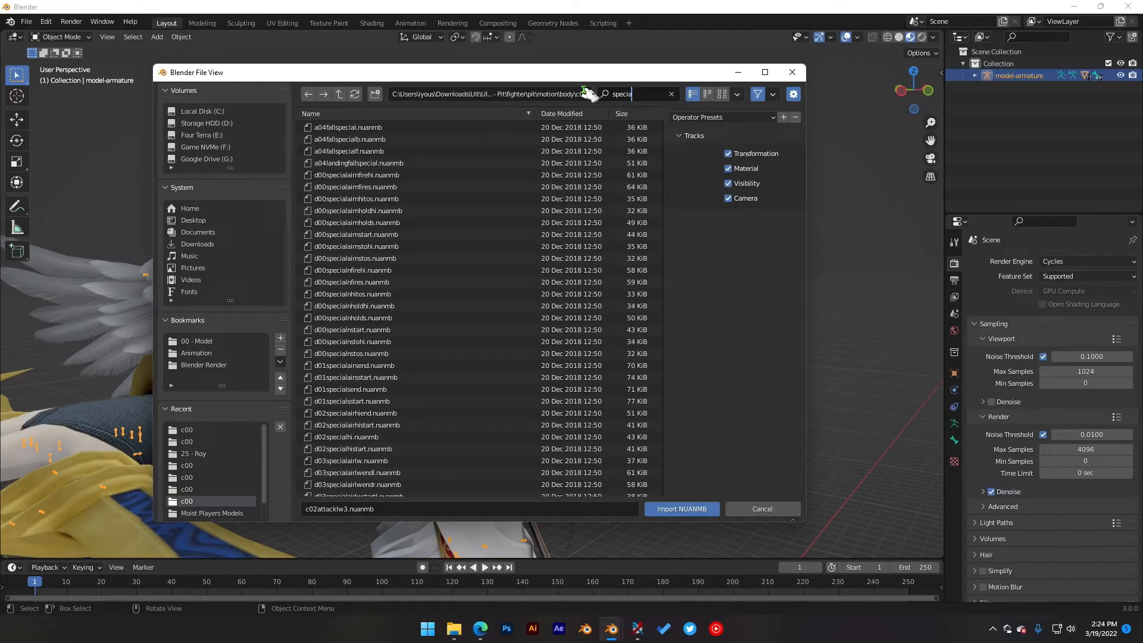
Step: Filter the files by "specialhi" and import d02specialhi.nuanmb onto the armature
text(lhi)
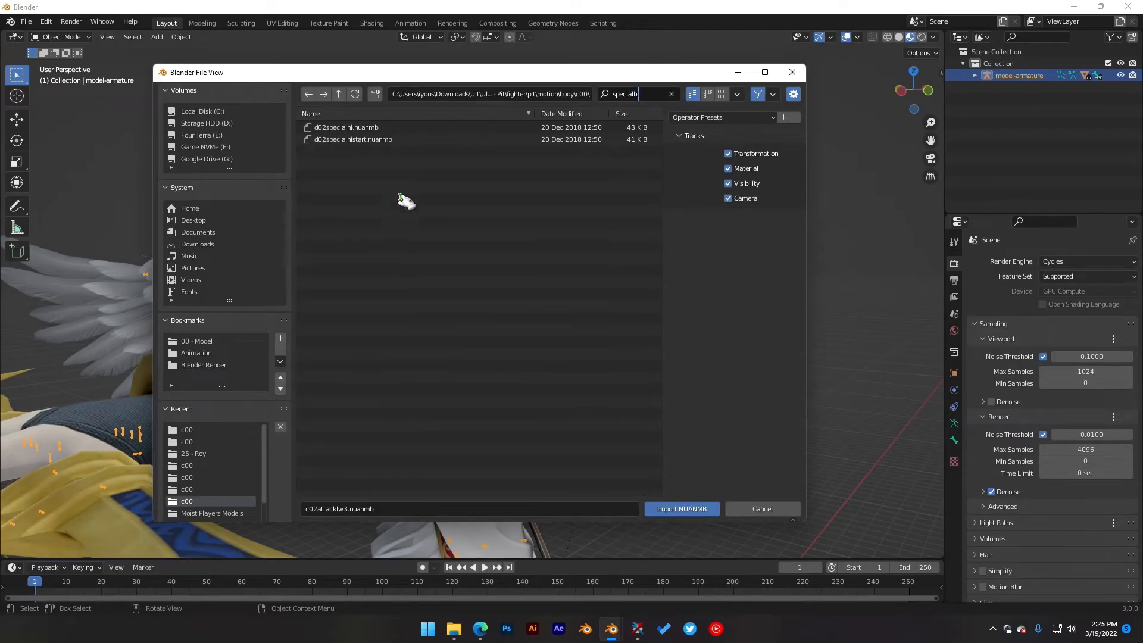
click(366, 128)
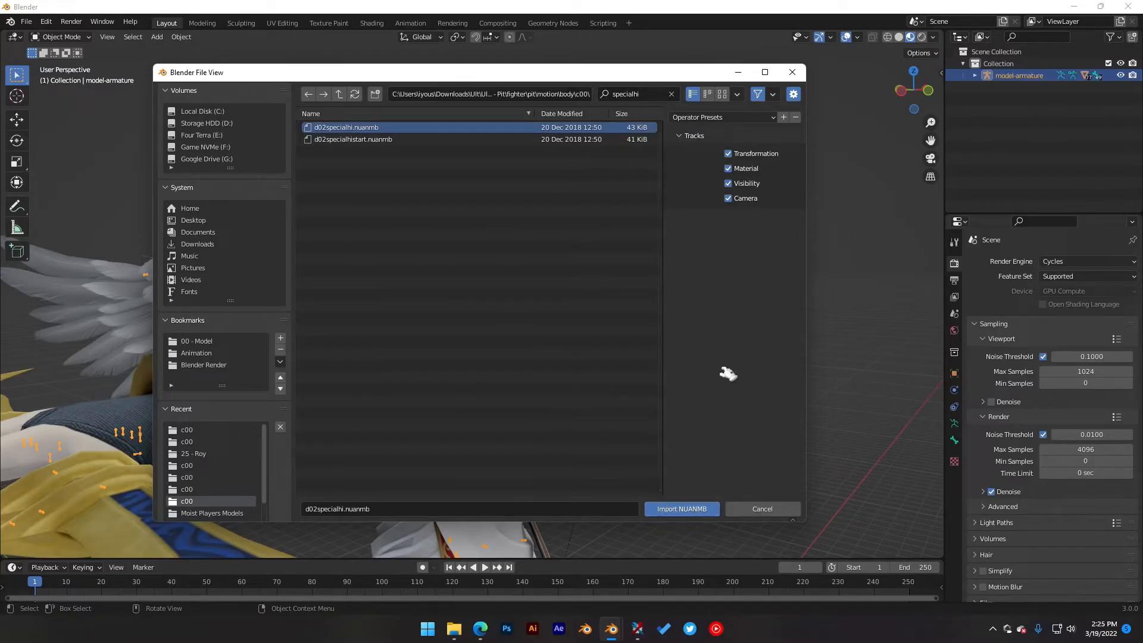
click(681, 510)
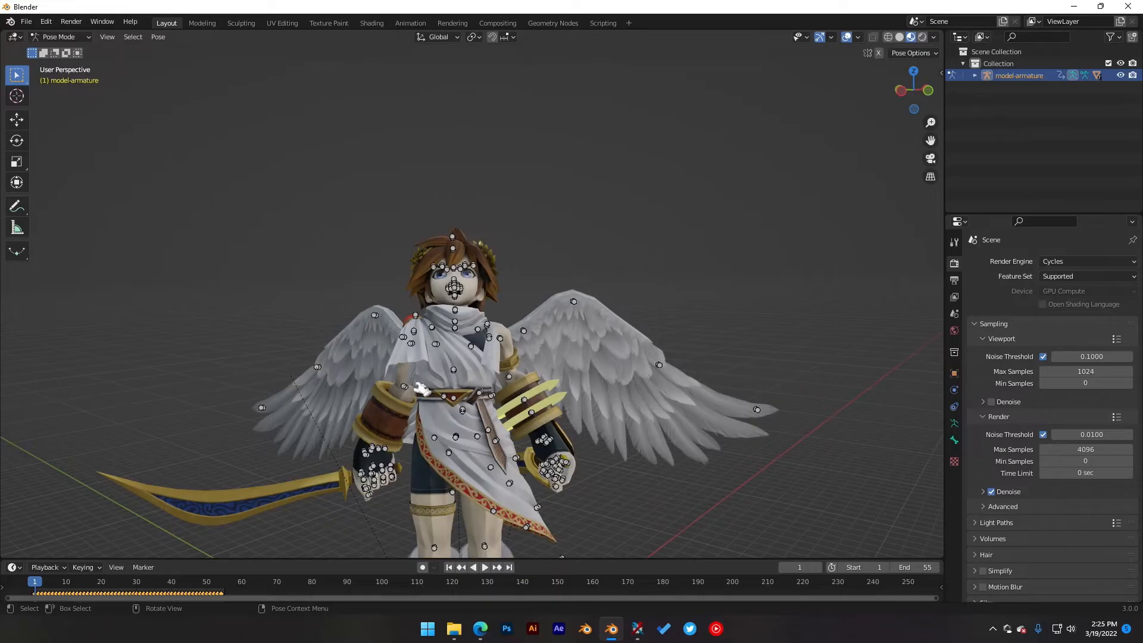
Step: Switch the armature from Pose Mode back to Object Mode and deselect it
middle_drag(421, 388, 506, 280)
key(ctrl+Tab)
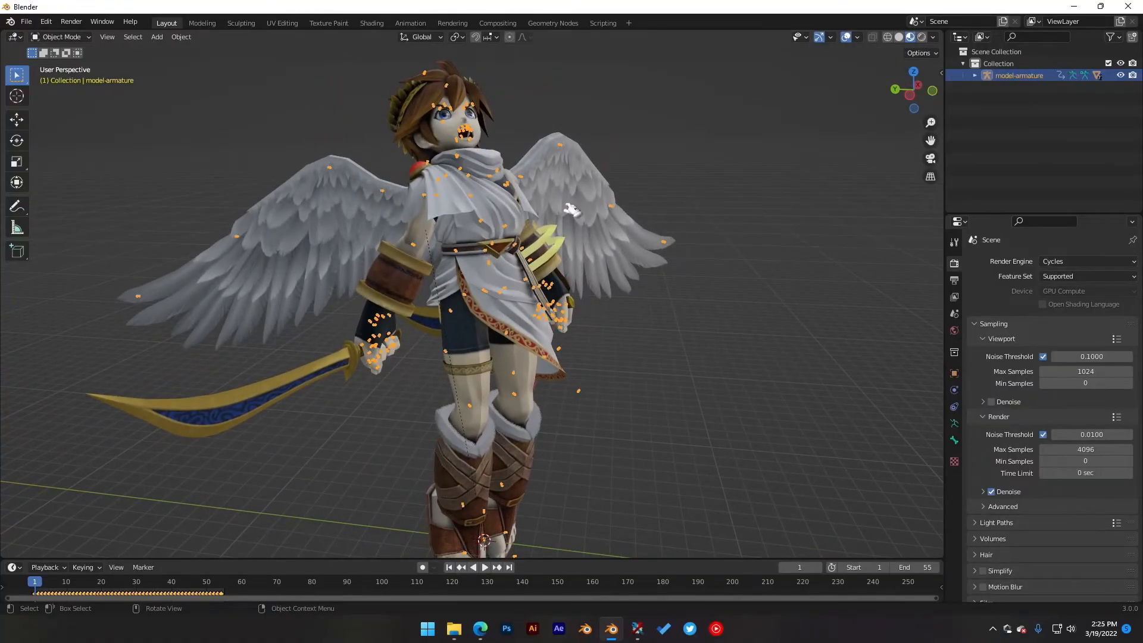
click(594, 88)
Step: Inspect Pit's face and full pose with the viewport overlays hidden, and turn the overlays back on
scroll(559, 81, up, 4)
shift+middle_drag(520, 72, 476, 344)
middle_drag(469, 170, 451, 189)
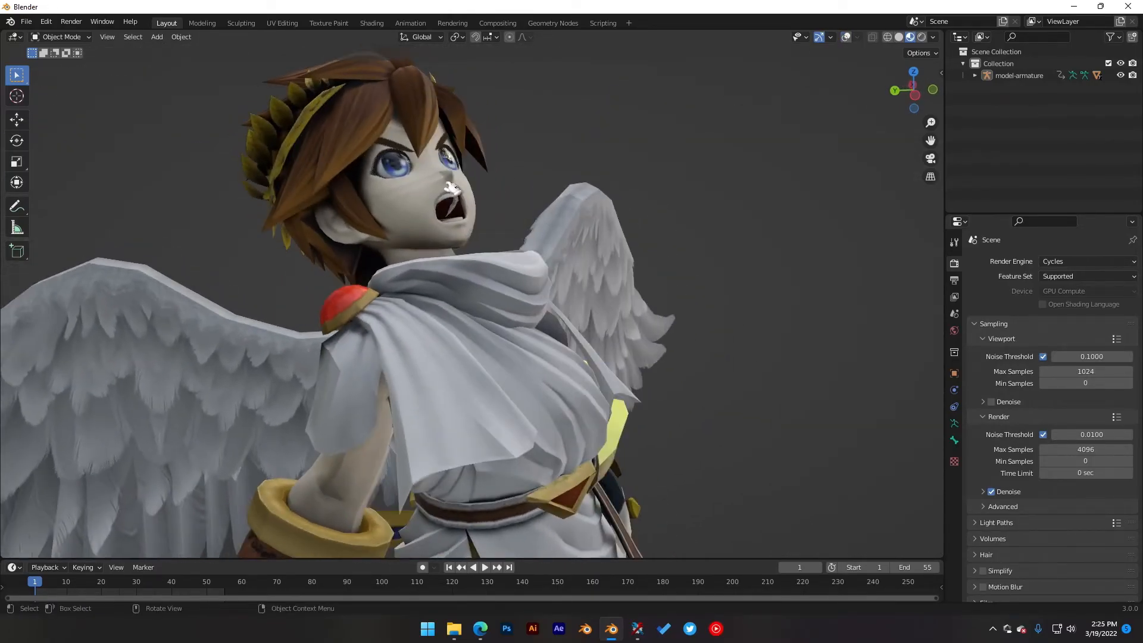
middle_drag(463, 261, 528, 285)
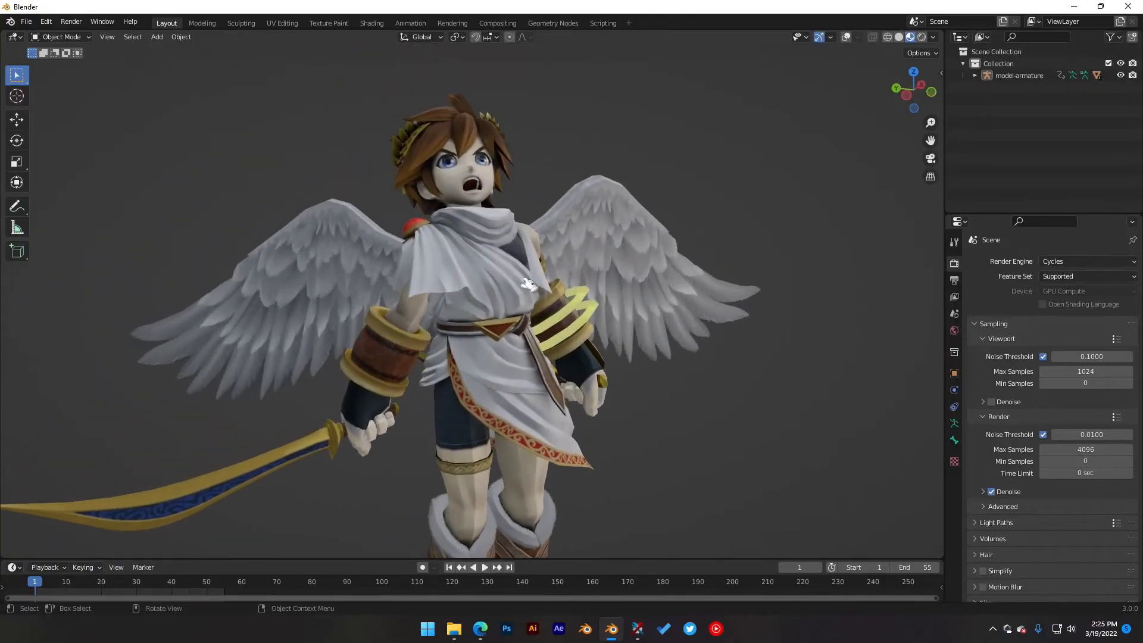
click(846, 37)
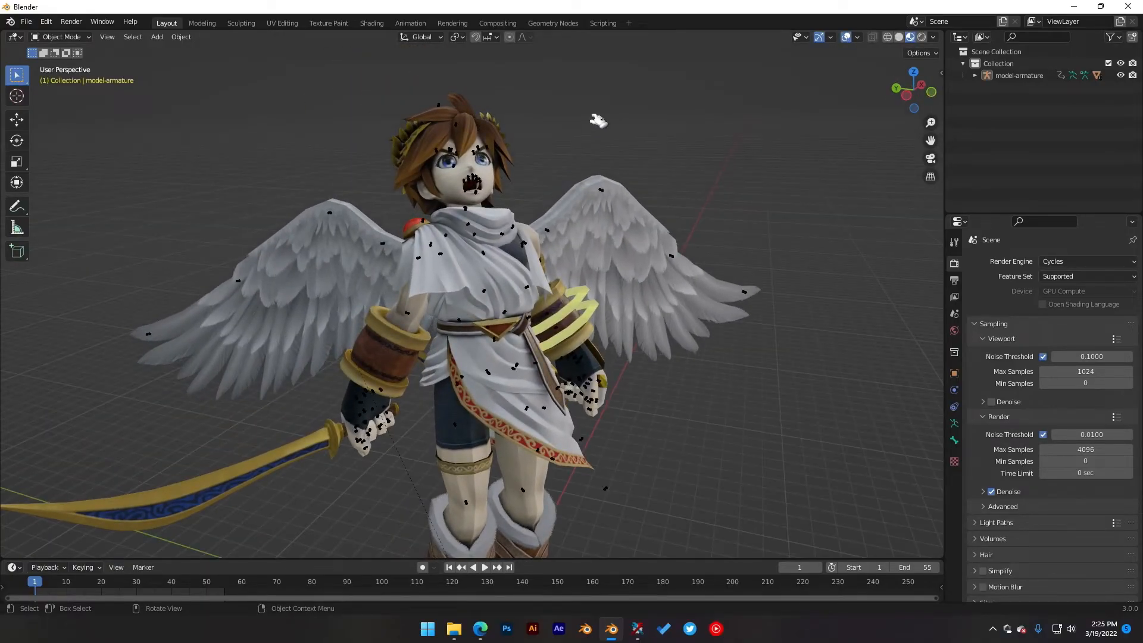
Step: Examine Pit's face and mouth up close, selecting the mesh by the mouth and clearing the selection
scroll(517, 181, up, 4)
shift+middle_drag(513, 122, 510, 273)
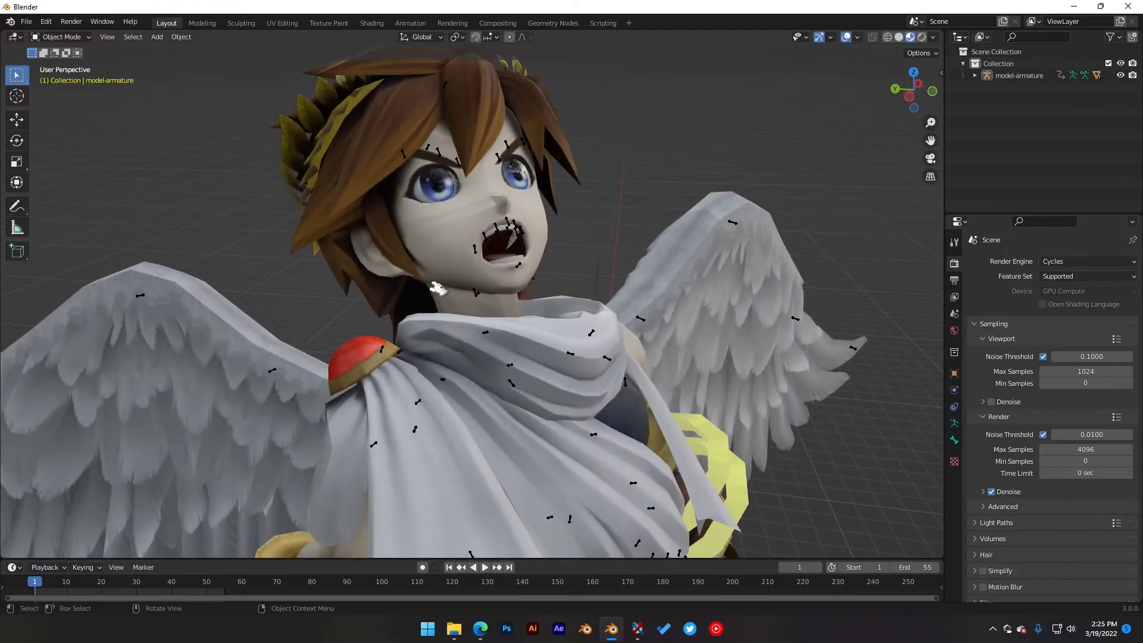
click(493, 272)
click(620, 215)
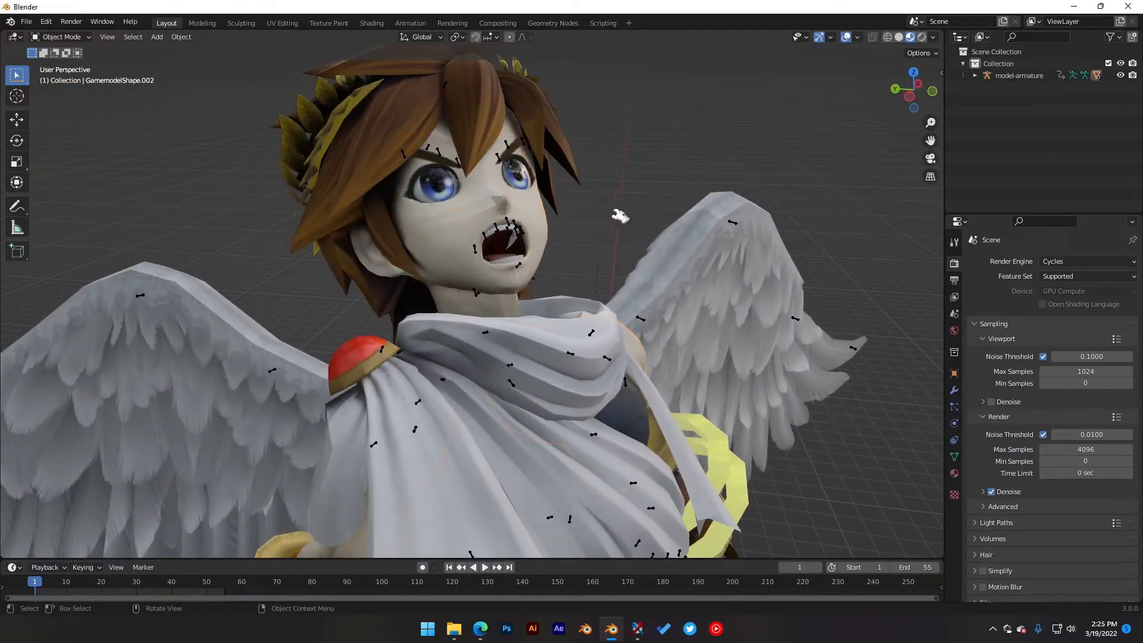
Step: Select Pit's eye-area face mesh, his skin mesh and his mouth mesh, and join them into one object
middle_drag(419, 227, 543, 223)
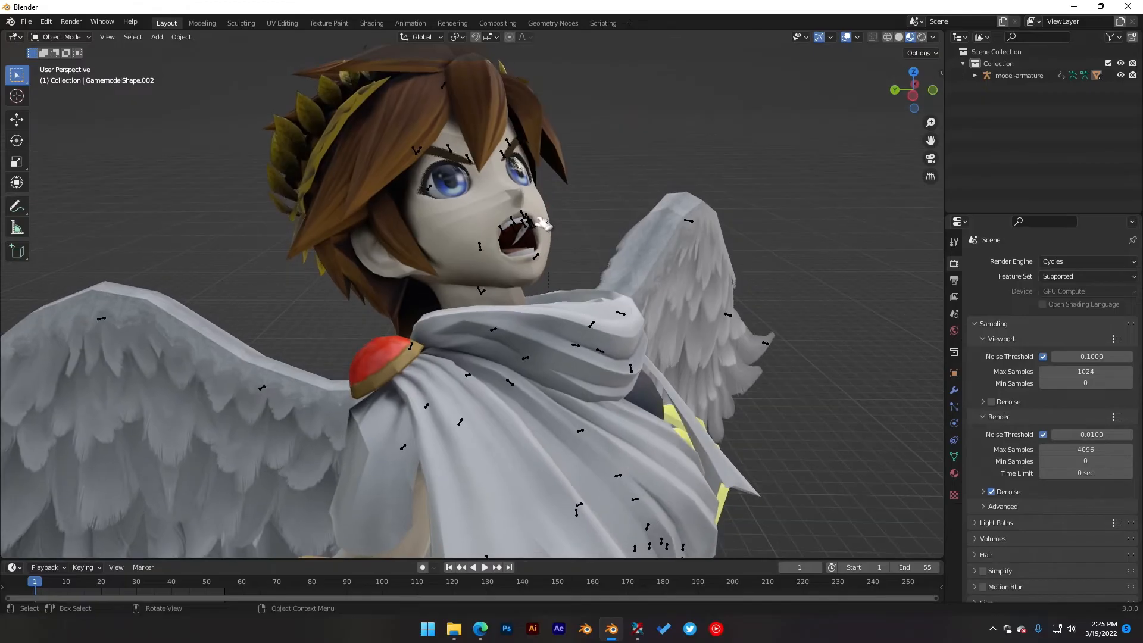
click(493, 181)
middle_drag(551, 160, 459, 232)
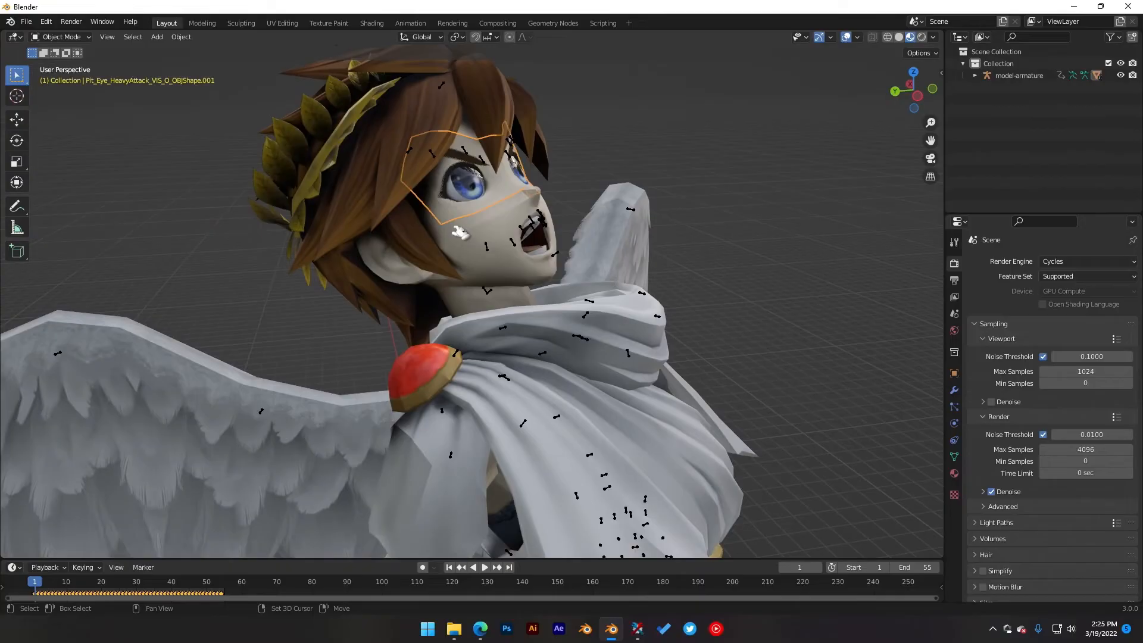
click(460, 232)
scroll(521, 298, down, 5)
mouse_move(484, 435)
middle_down()
mouse_move(438, 401)
mouse_move(502, 309)
mouse_move(565, 271)
mouse_move(500, 443)
middle_up()
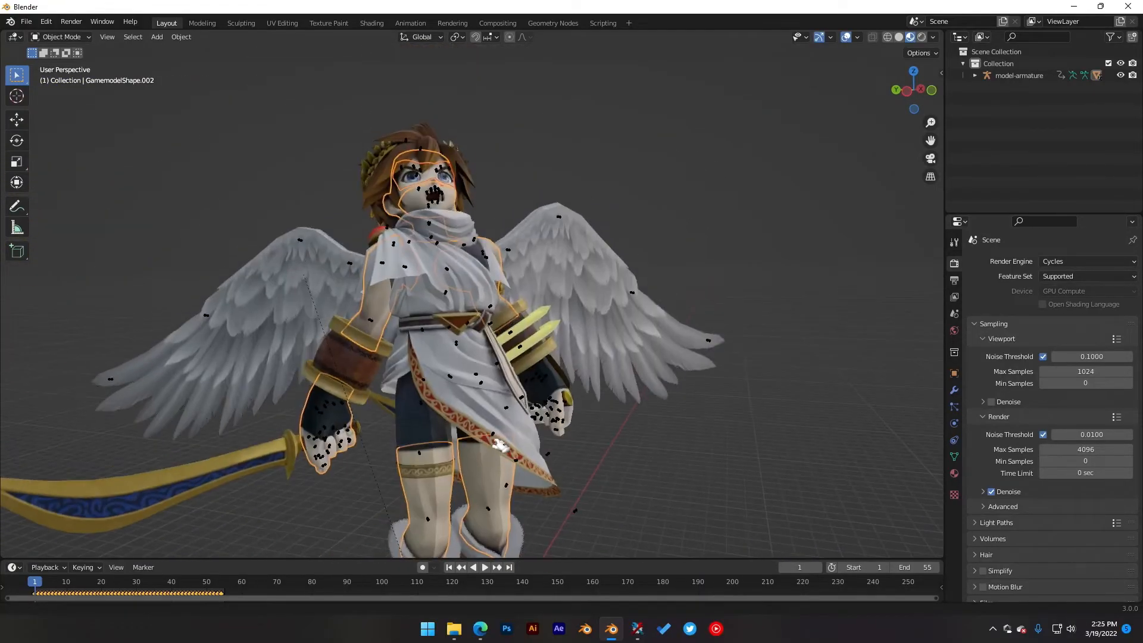
scroll(500, 443, up, 6)
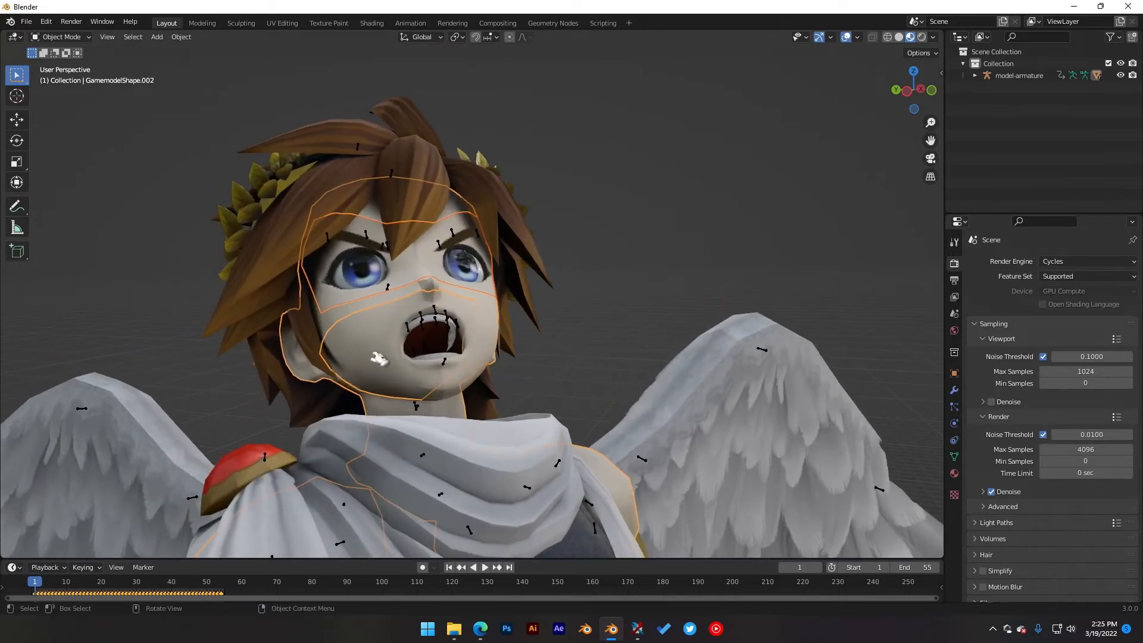
middle_drag(598, 338, 625, 316)
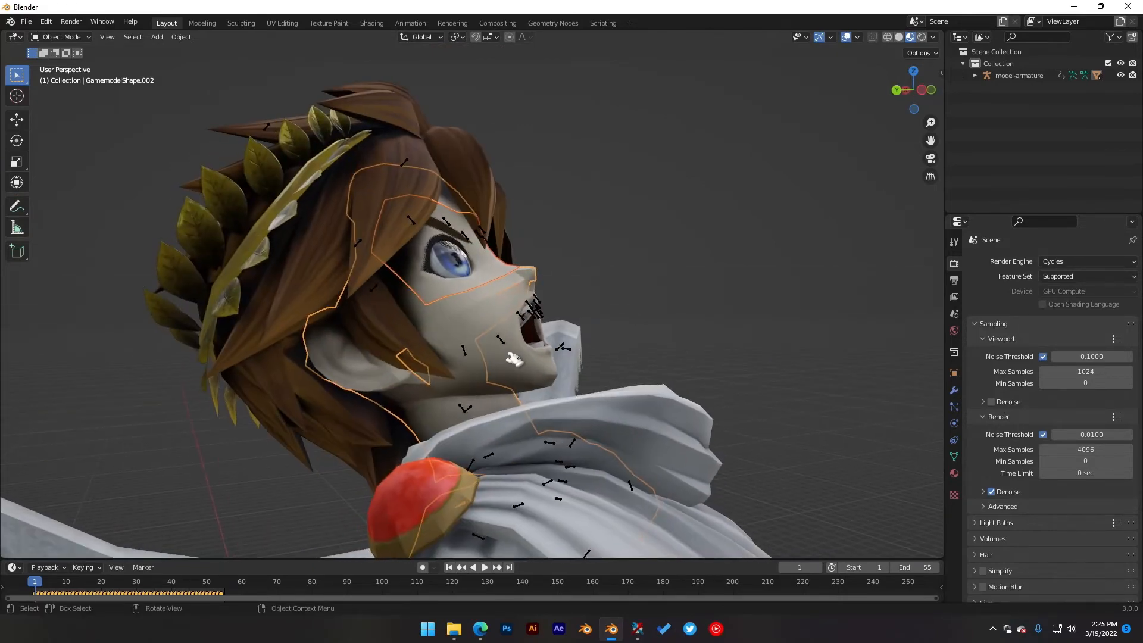
click(535, 373)
middle_drag(536, 374, 515, 395)
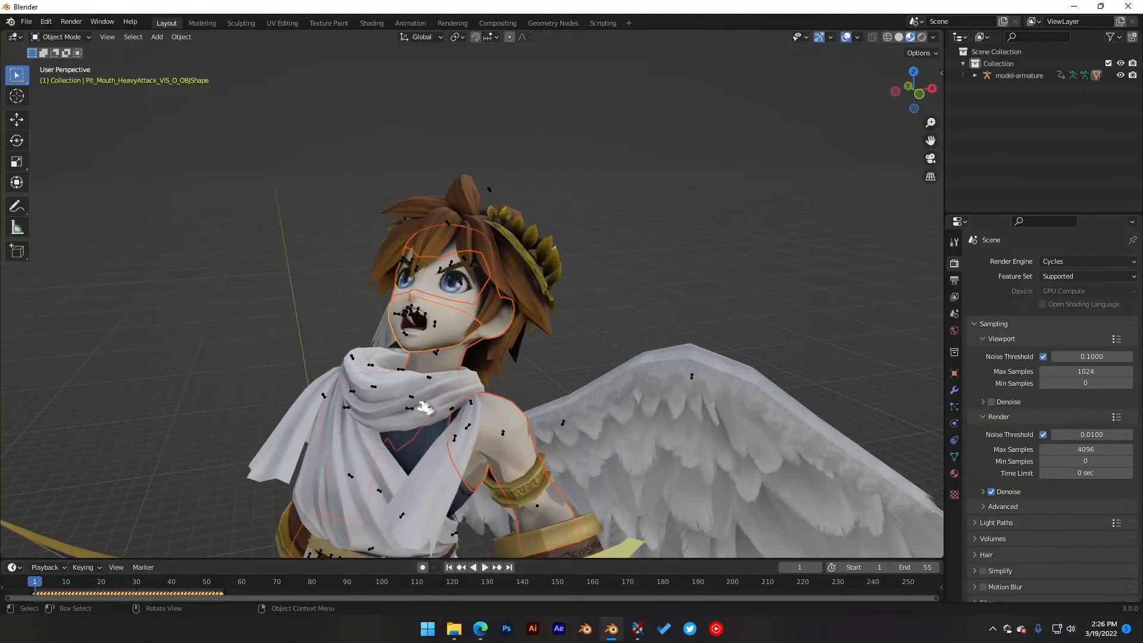
middle_drag(424, 407, 487, 388)
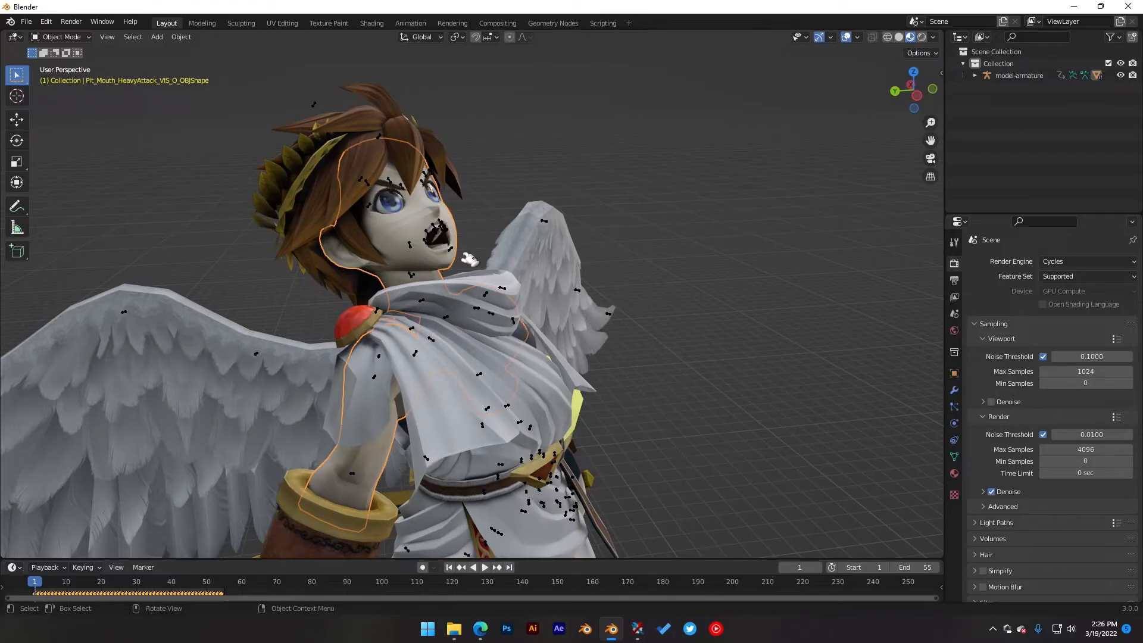
Step: Enter Edit Mode on the joined face and skin mesh and select all of its geometry
ctrl+middle_drag(507, 222, 495, 261)
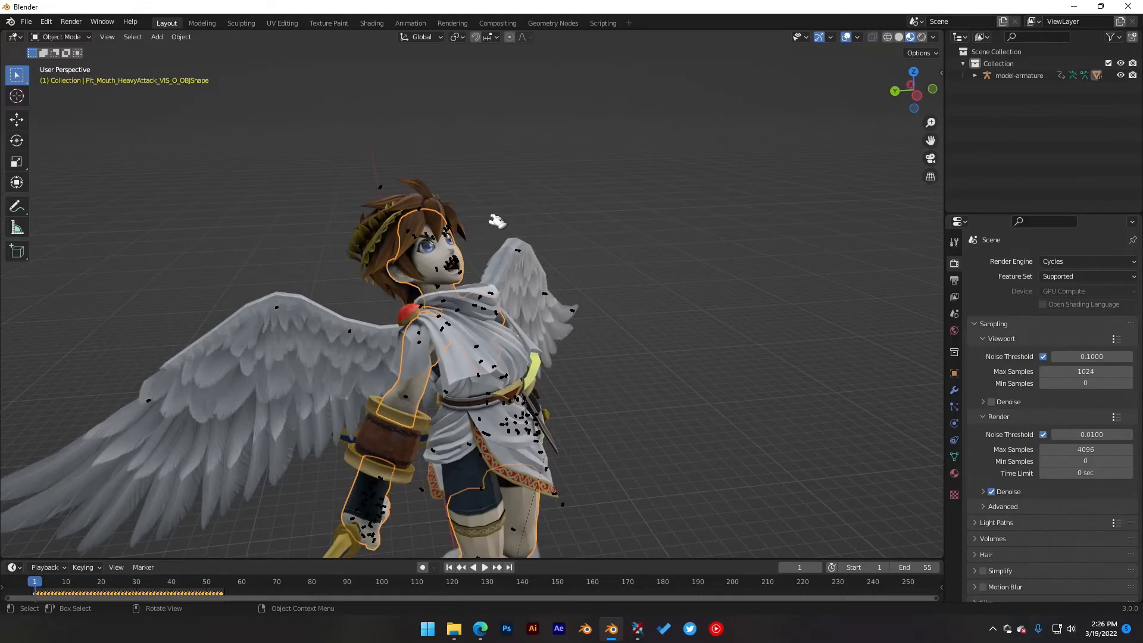
key(Tab)
middle_drag(605, 309, 585, 244)
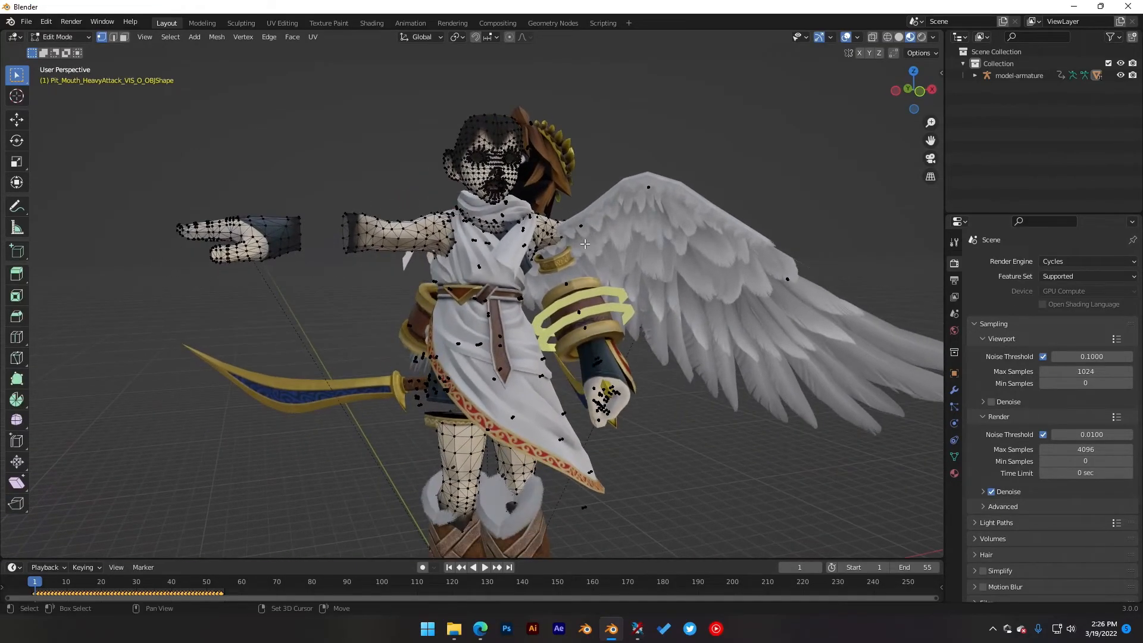
shift+middle_drag(546, 354, 541, 165)
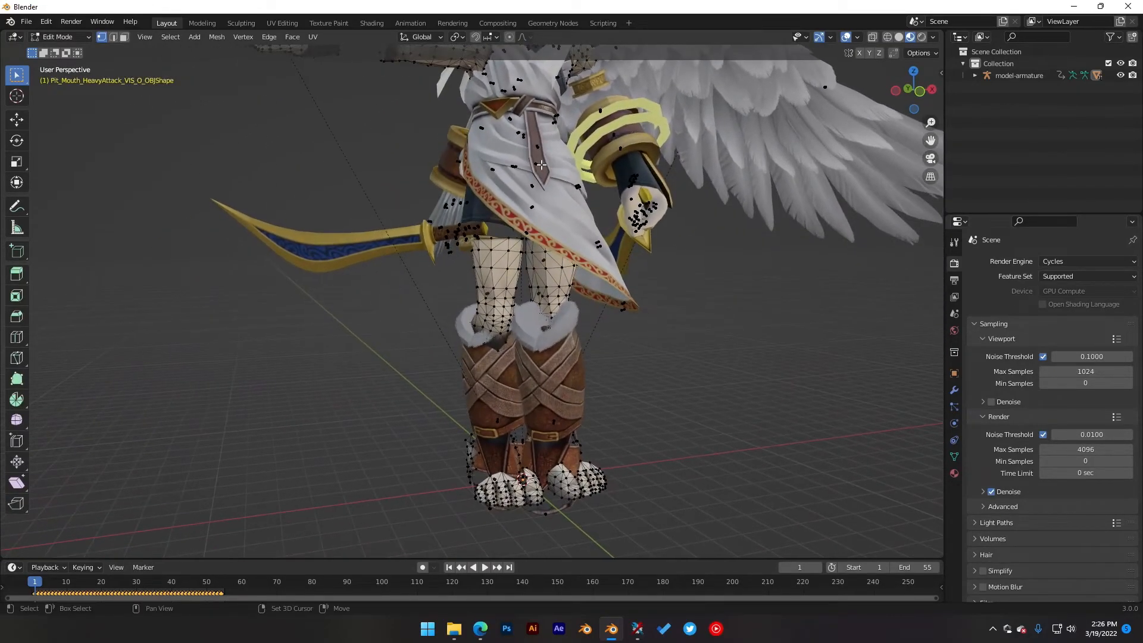
shift+middle_drag(523, 89, 438, 319)
shift+middle_drag(410, 244, 422, 300)
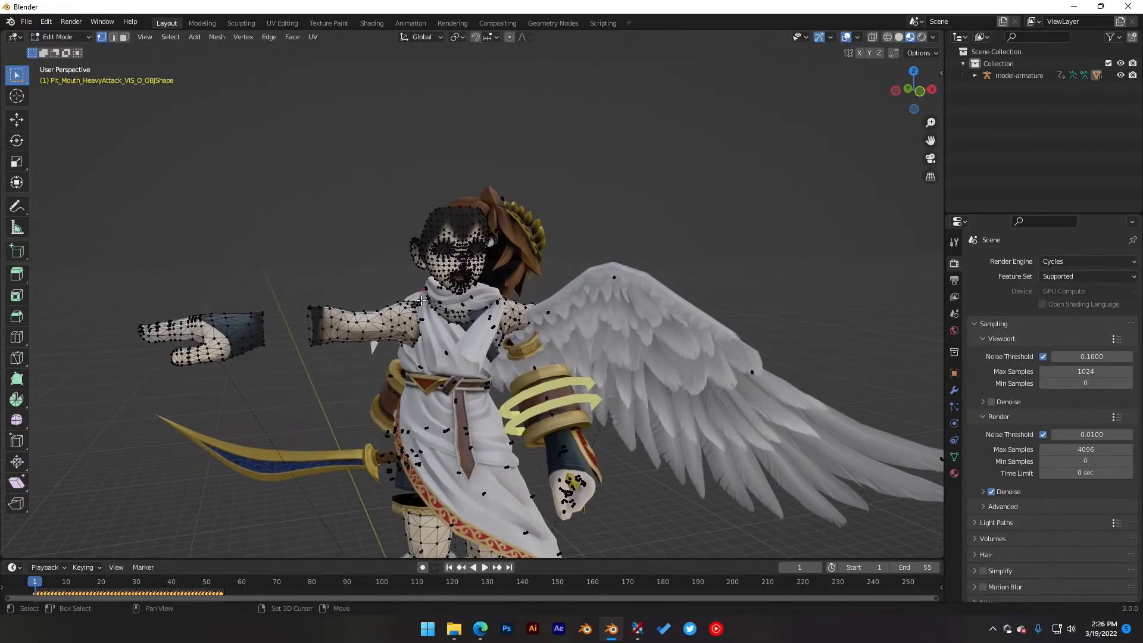
scroll(447, 326, up, 3)
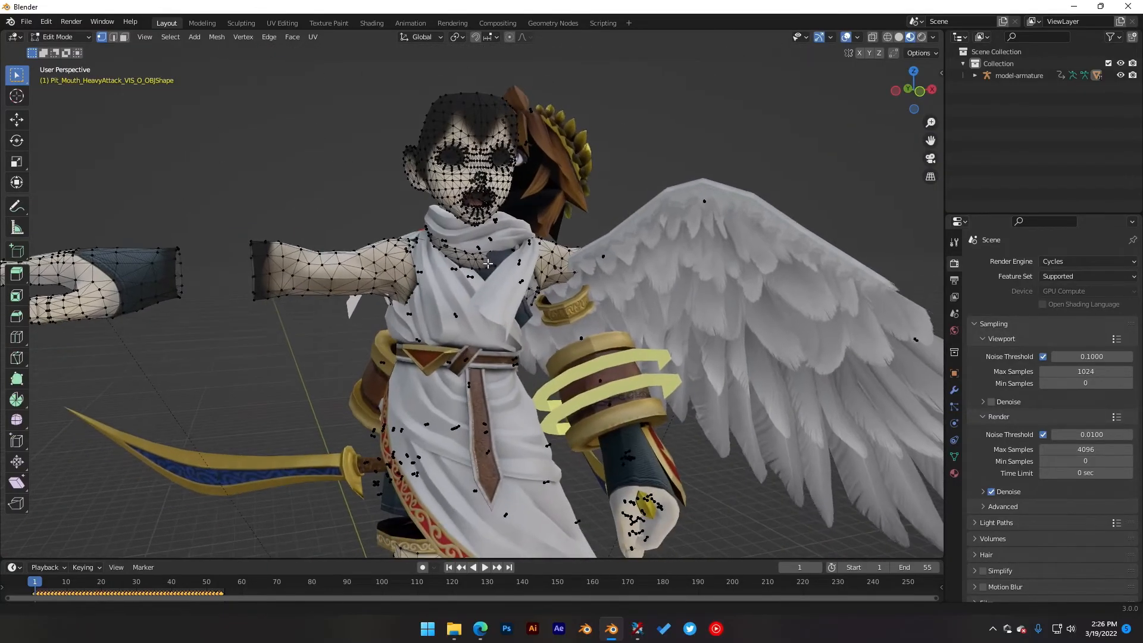
key(l)
middle_drag(319, 247, 326, 274)
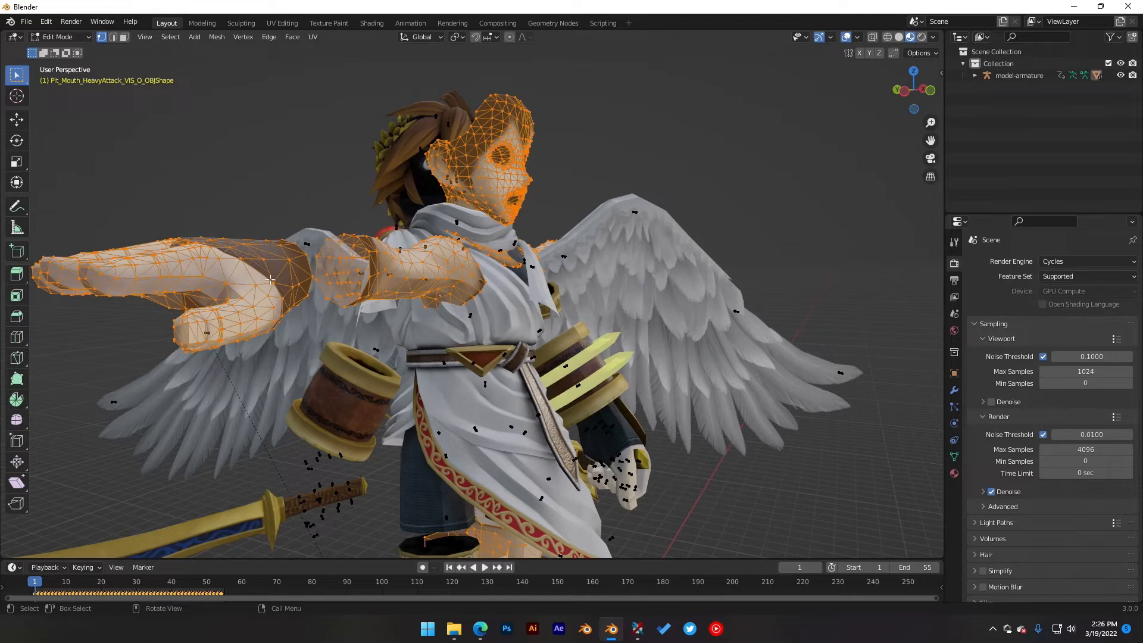
Step: Convert the selected triangles of the joined mesh to quads and return to Object Mode
scroll(344, 286, up, 4)
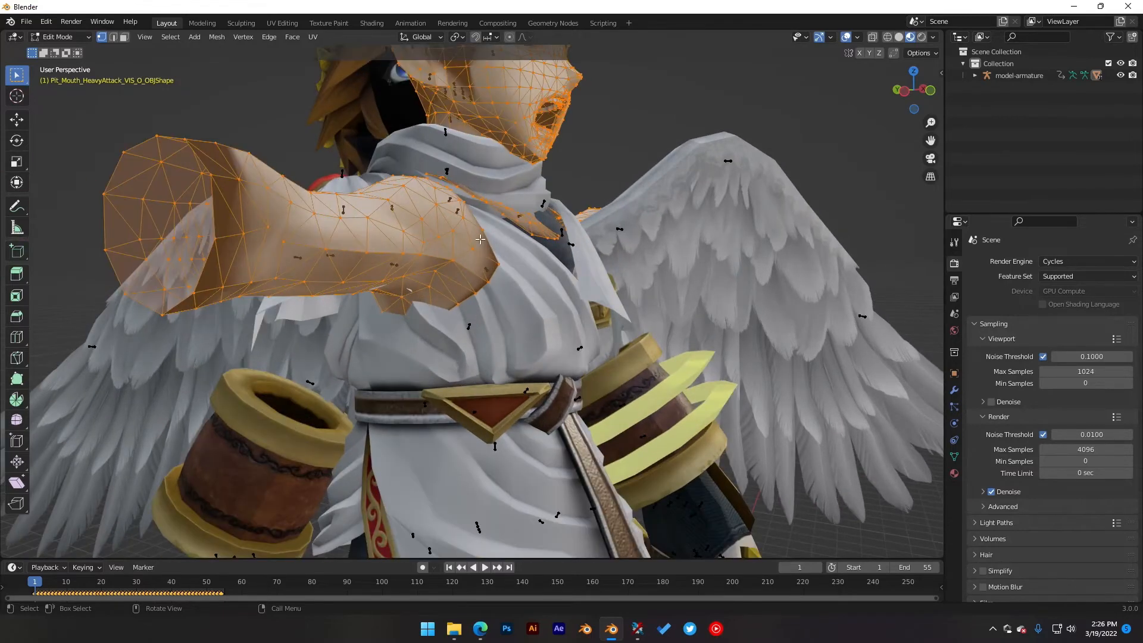
scroll(348, 171, down, 4)
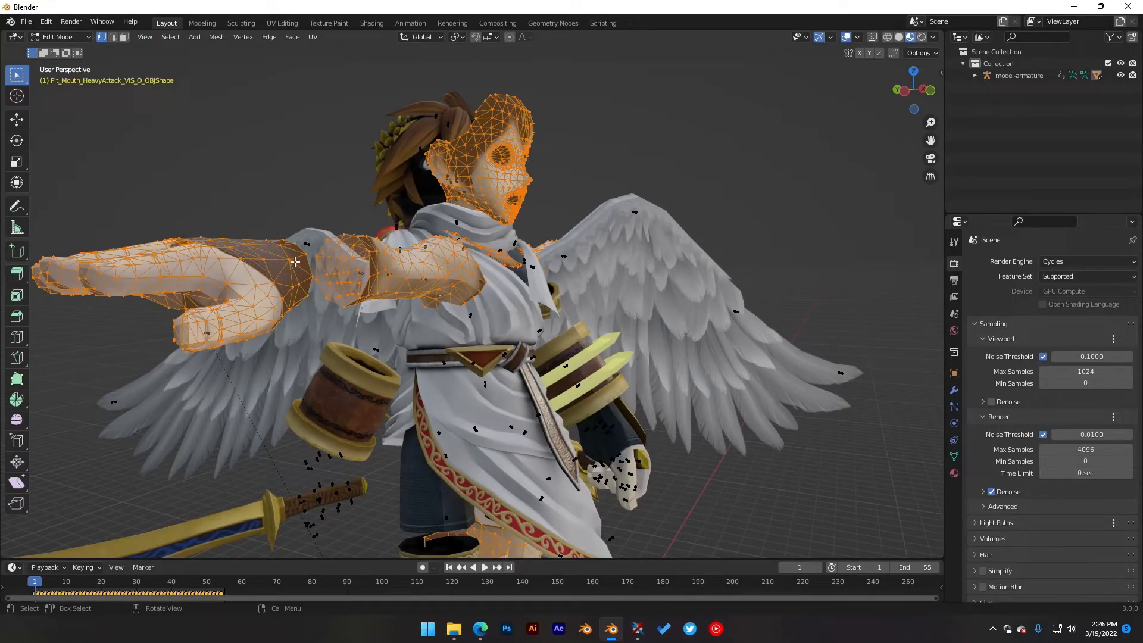
scroll(372, 287, up, 5)
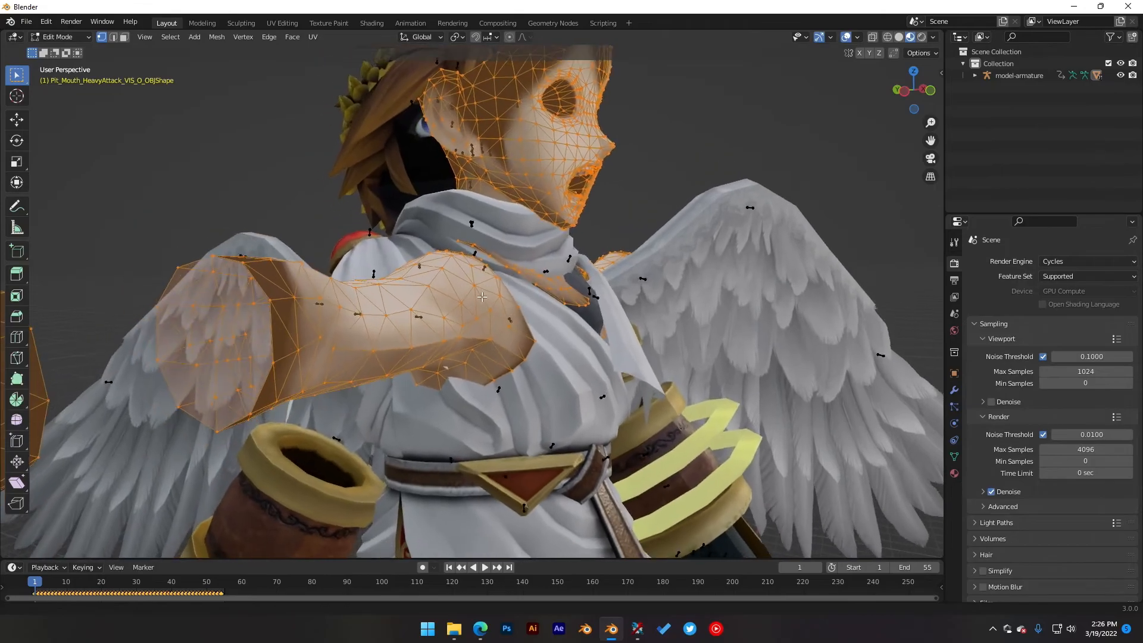
scroll(482, 287, down, 3)
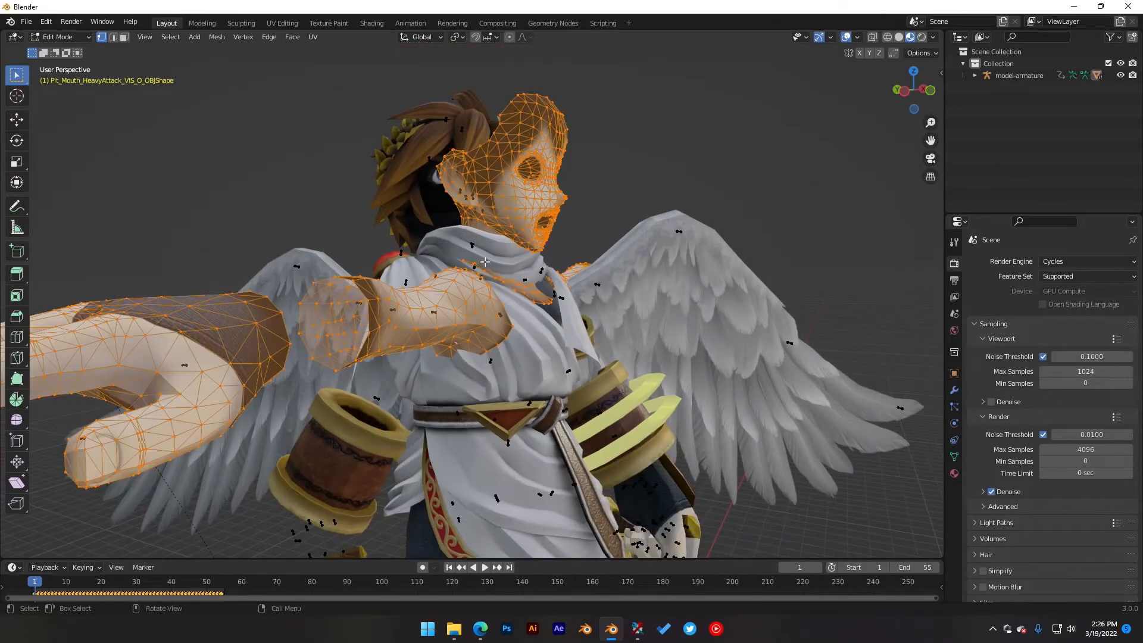
key(alt+j)
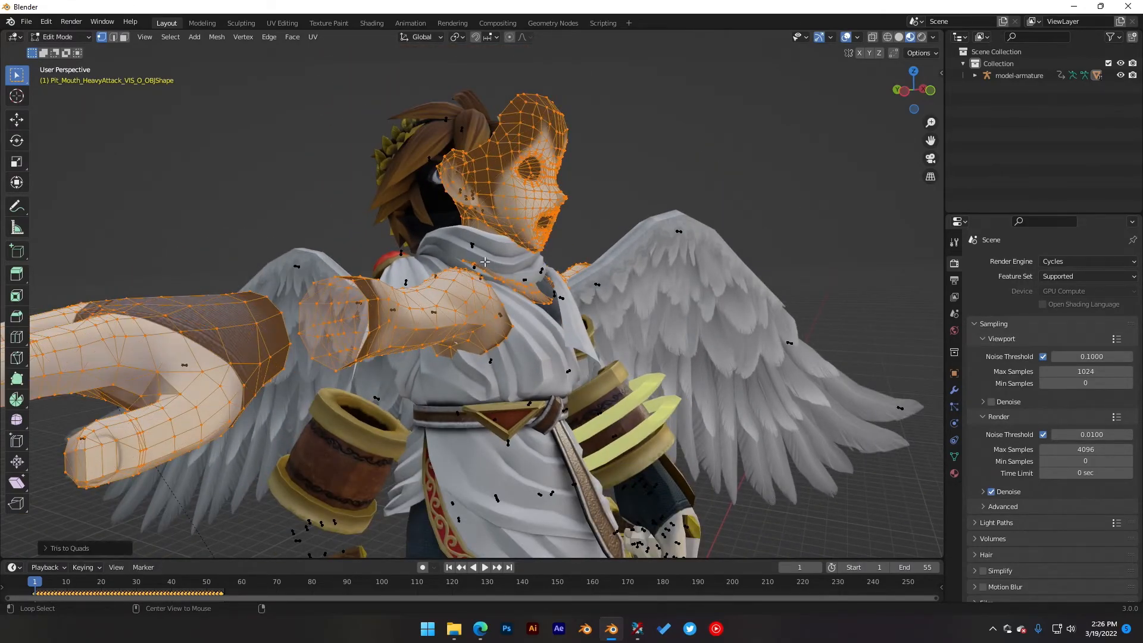
middle_drag(440, 336, 458, 319)
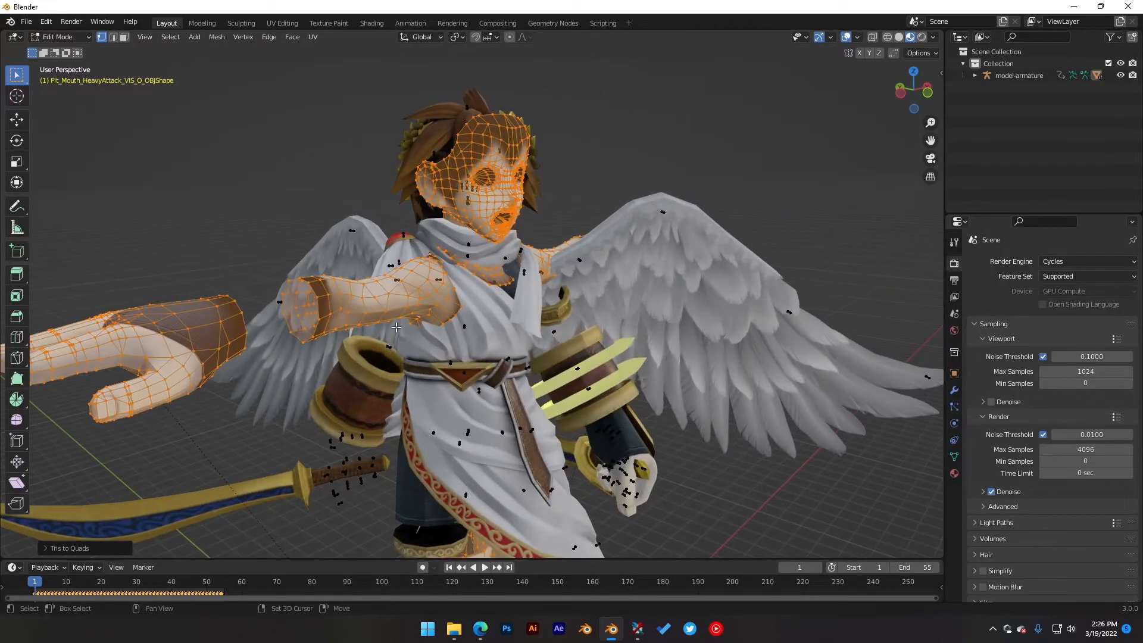
scroll(383, 250, up, 5)
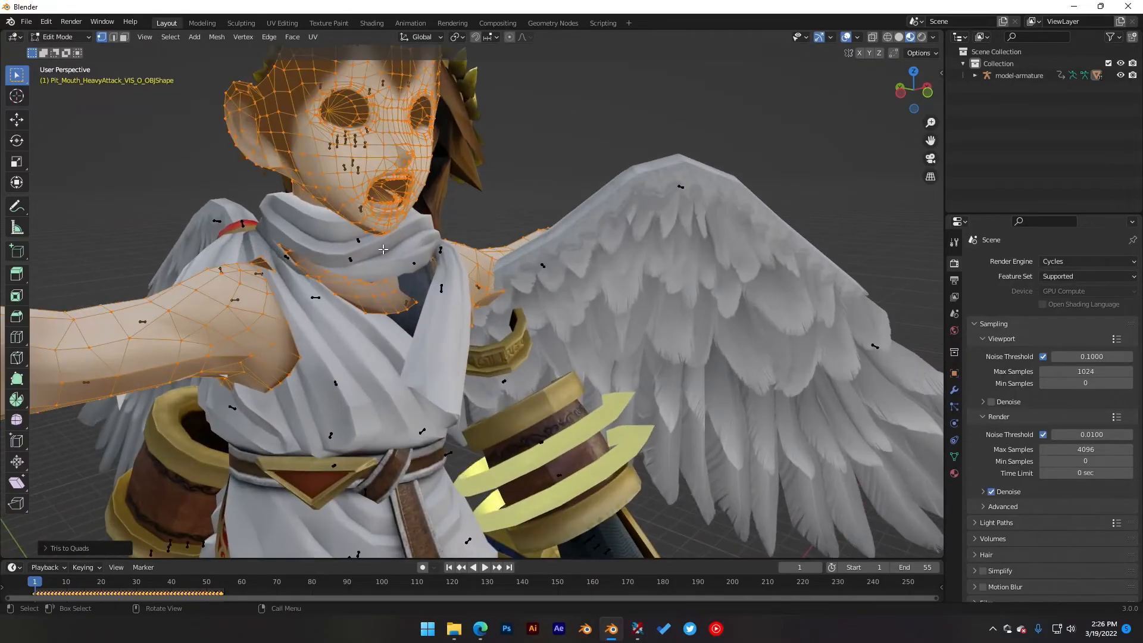
middle_drag(383, 249, 511, 322)
key(Tab)
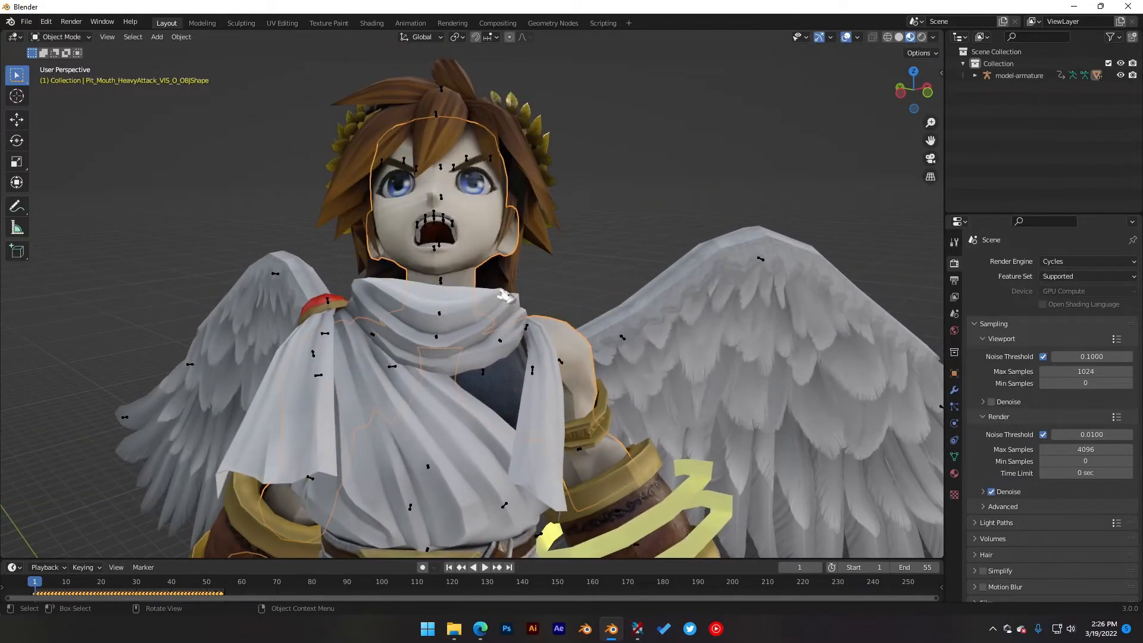
Step: Merge the joined mesh's vertices by distance in Edit Mode, return to Object Mode and check the seams on the face
middle_drag(410, 213, 321, 216)
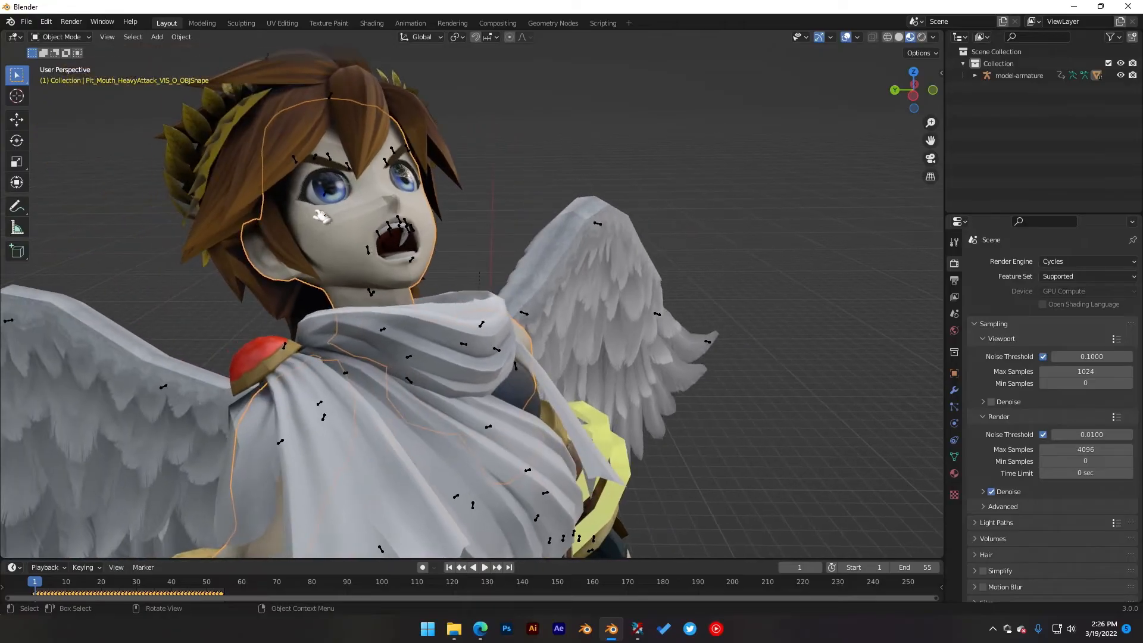
key(Tab)
middle_drag(489, 241, 460, 243)
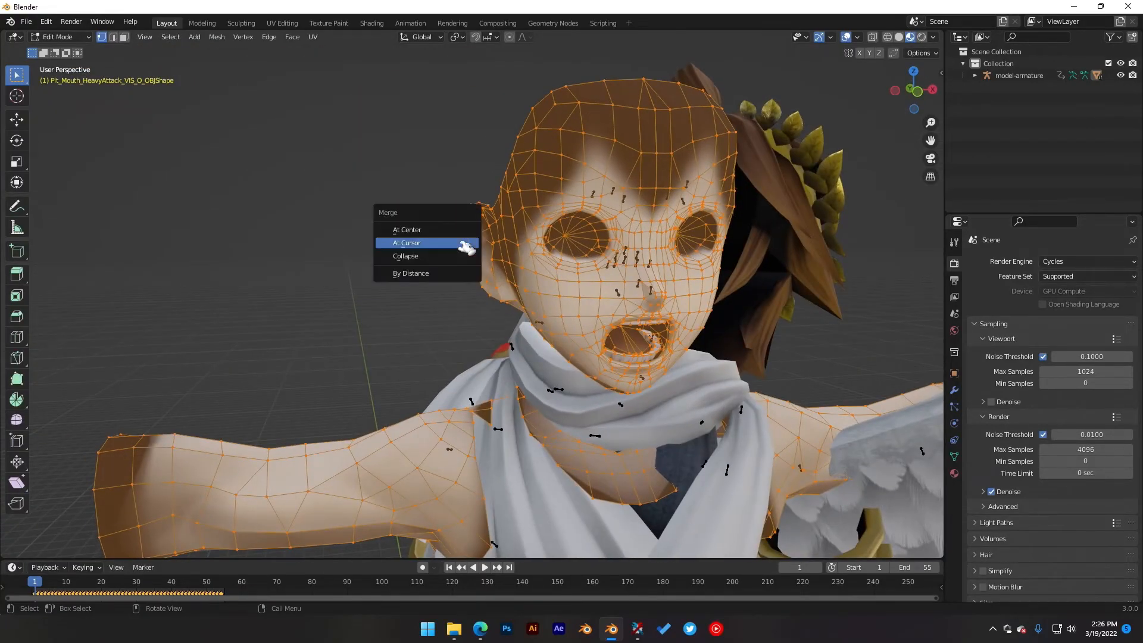
key(b)
key(Tab)
middle_drag(457, 240, 470, 220)
scroll(490, 228, up, 3)
scroll(538, 308, down, 5)
scroll(462, 506, down, 2)
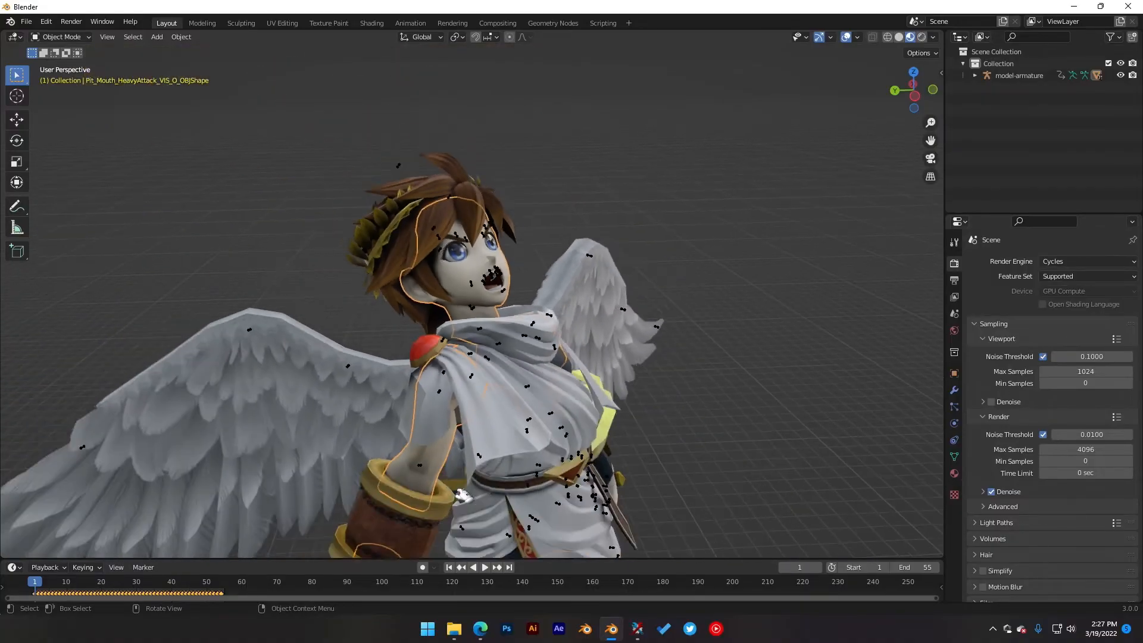
Step: Add a Subdivision Surface modifier to the joined face and skin mesh and leave Edit Mode
shift+middle_drag(445, 439, 340, 220)
middle_drag(526, 259, 367, 438)
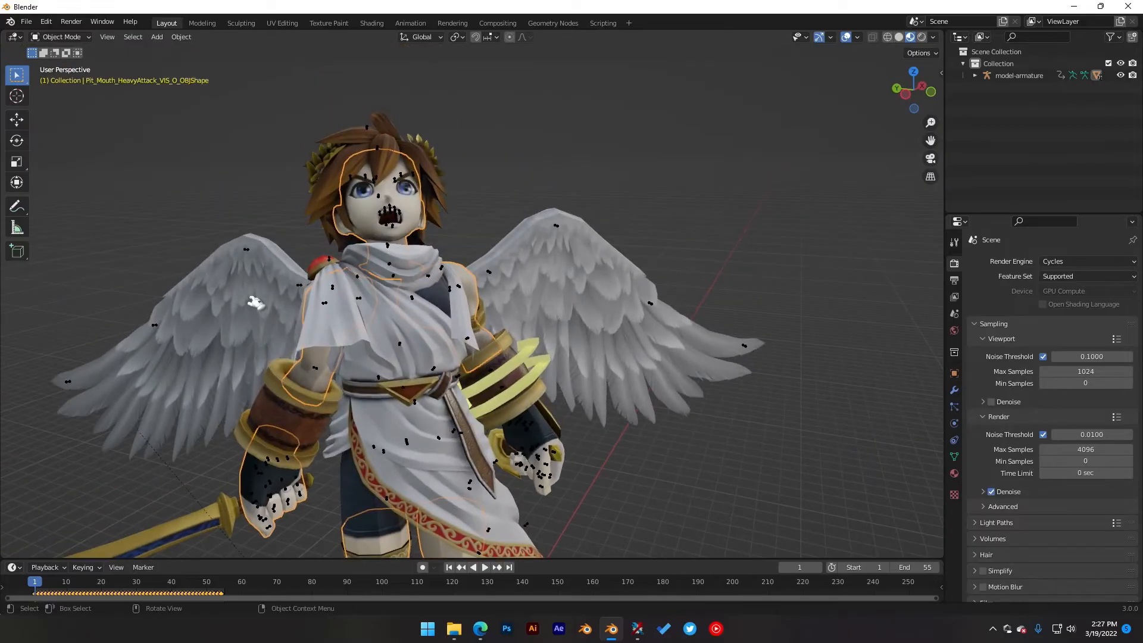
key(Tab)
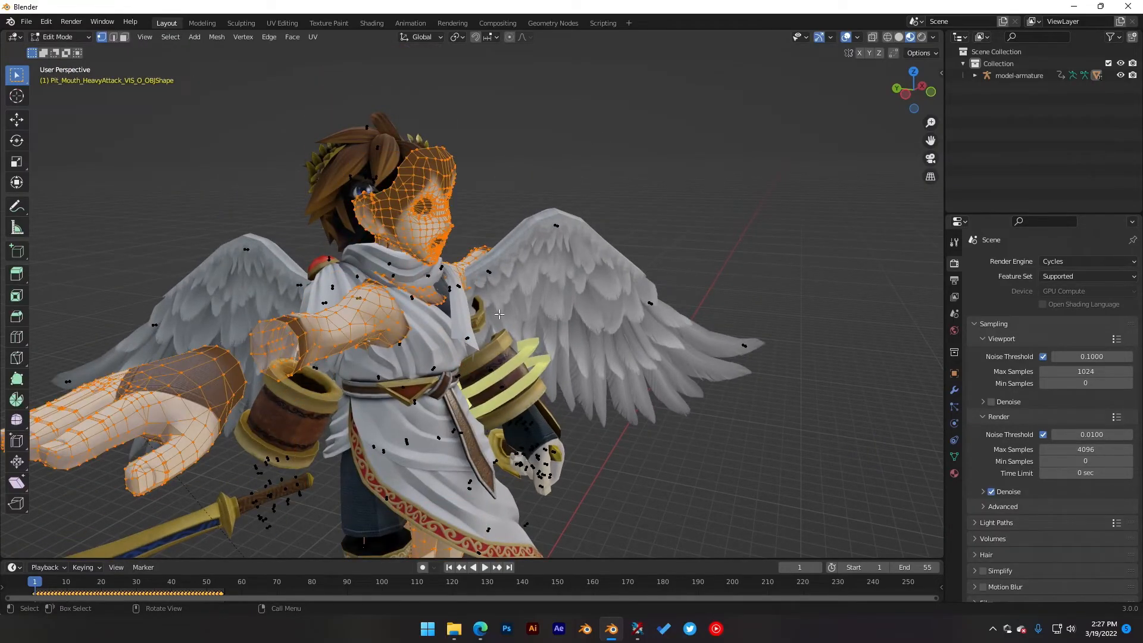
click(954, 390)
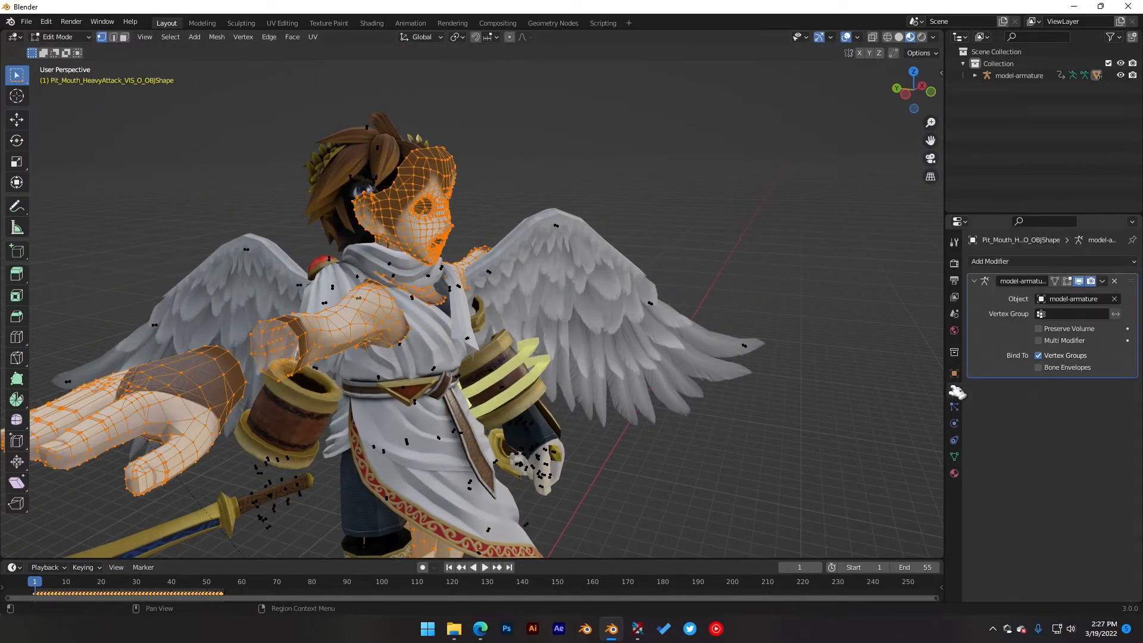
click(1010, 261)
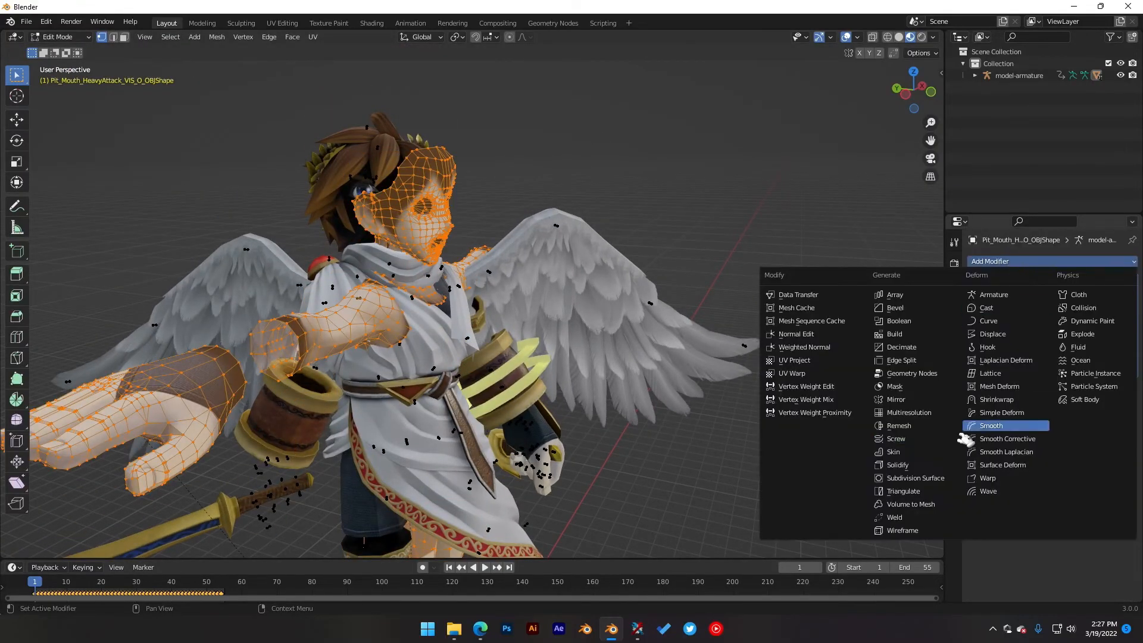
click(915, 477)
key(Tab)
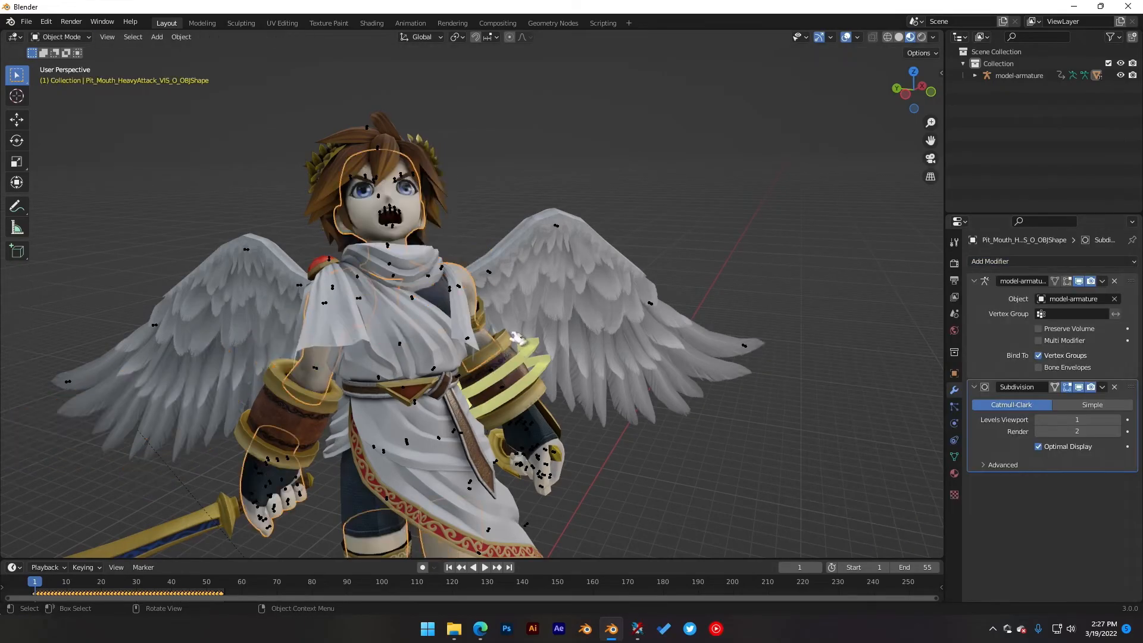
Step: Apply Shade Smooth to the joined face and skin mesh
middle_drag(355, 201, 474, 216)
scroll(473, 216, up, 5)
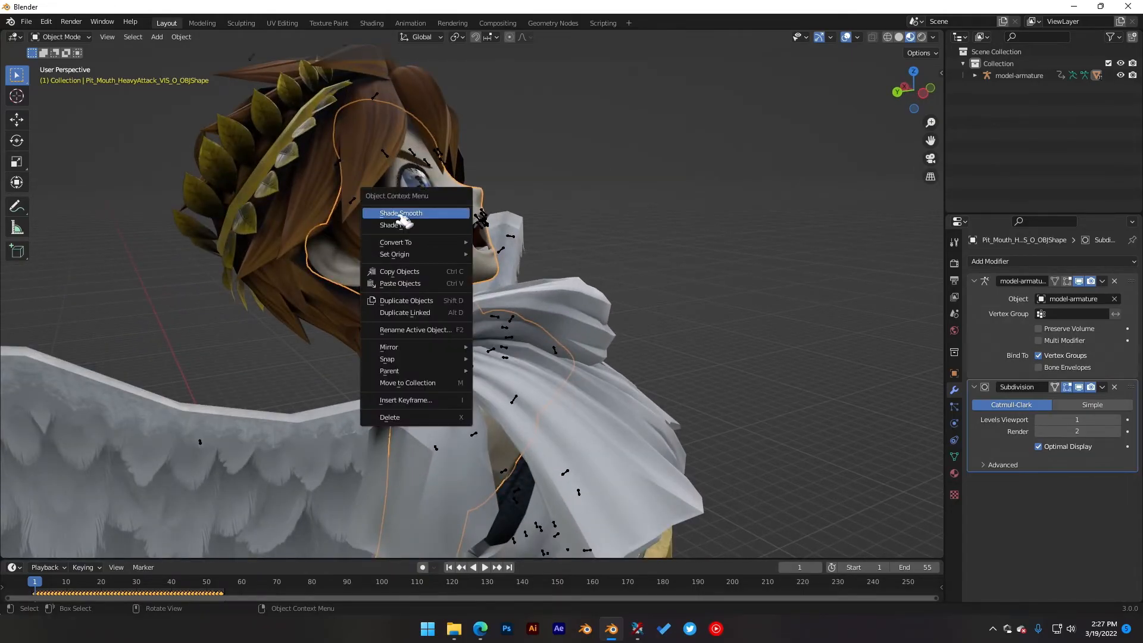
Step: Examine the smooth-shaded character's face, arms, legs and clothing up close from several angles
scroll(564, 263, down, 3)
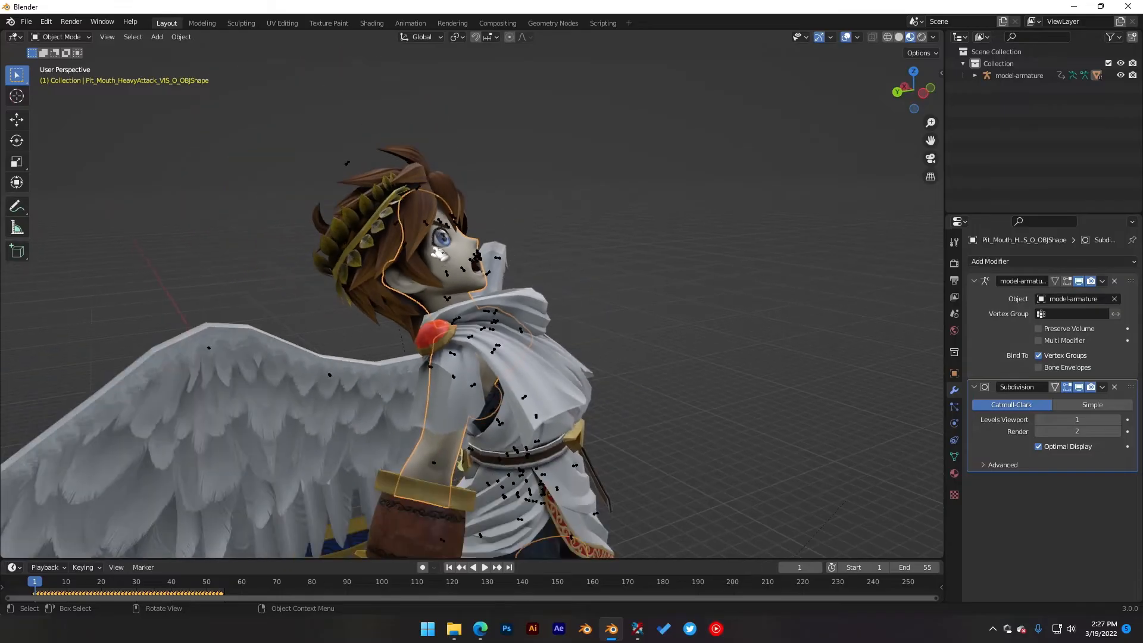
shift+middle_drag(634, 441, 500, 278)
shift+middle_drag(521, 405, 542, 238)
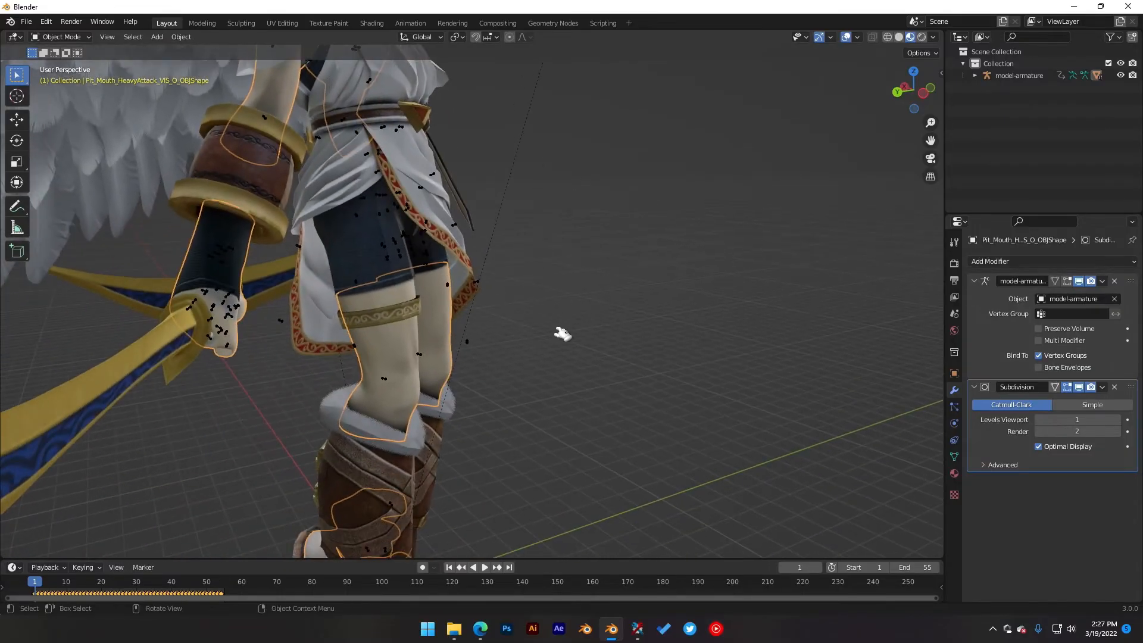
middle_drag(577, 341, 549, 331)
middle_drag(661, 365, 482, 338)
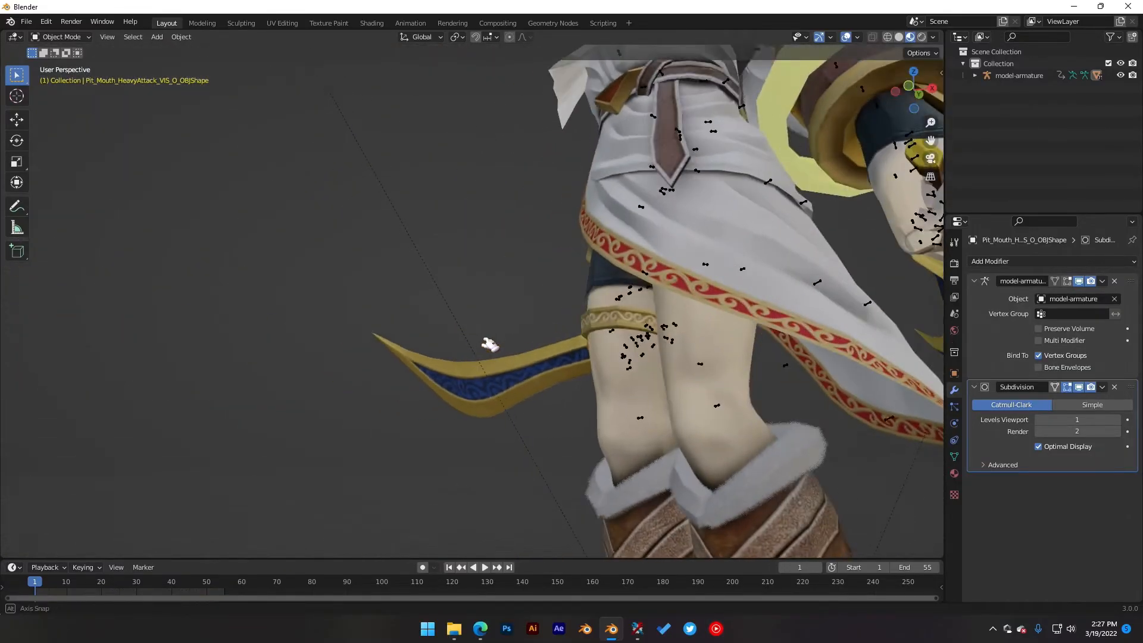
shift+middle_drag(701, 364, 618, 488)
middle_drag(744, 347, 444, 339)
middle_drag(524, 349, 424, 311)
scroll(451, 331, down, 3)
scroll(425, 310, up, 5)
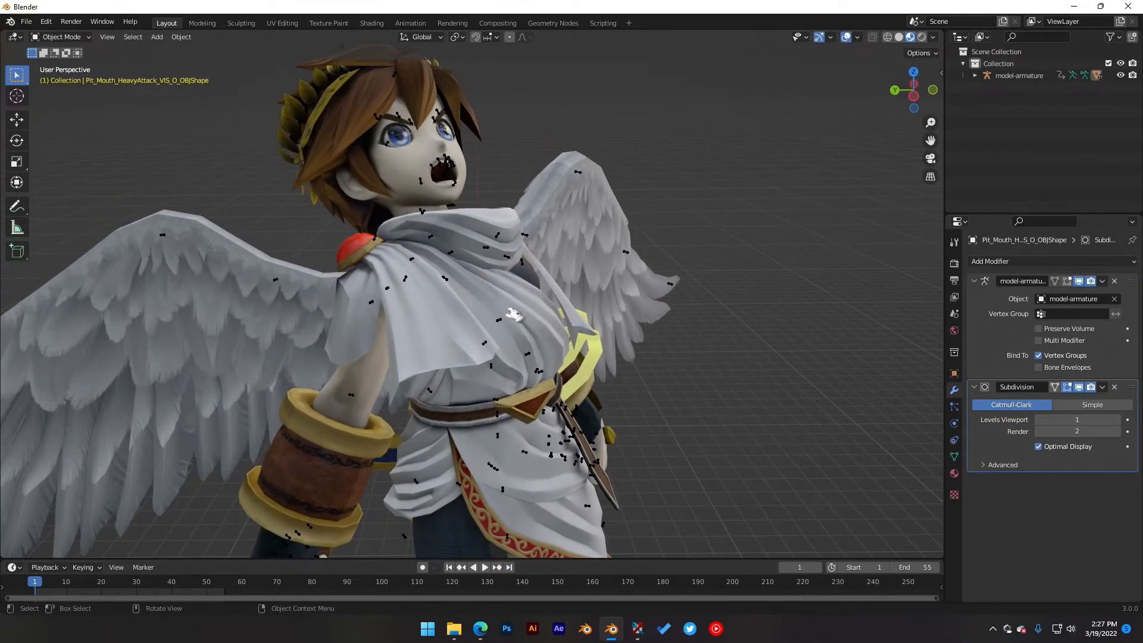
Step: Convert the white tunic mesh's triangles to quads and merge its vertices by distance
click(513, 311)
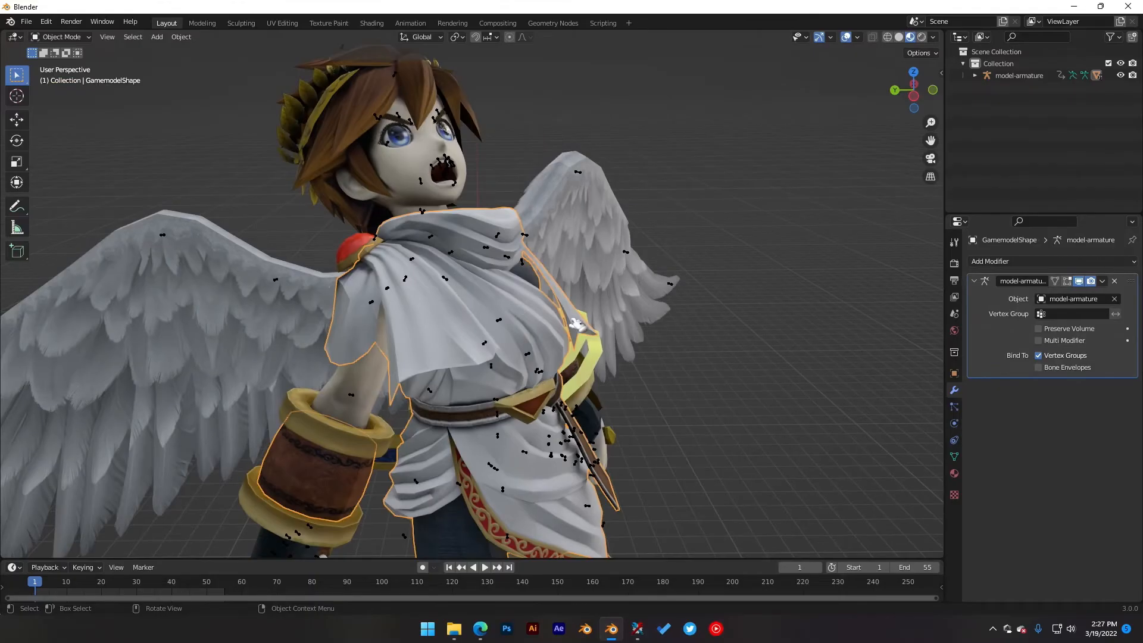
scroll(538, 329, down, 4)
middle_drag(572, 317, 470, 312)
scroll(470, 312, up, 5)
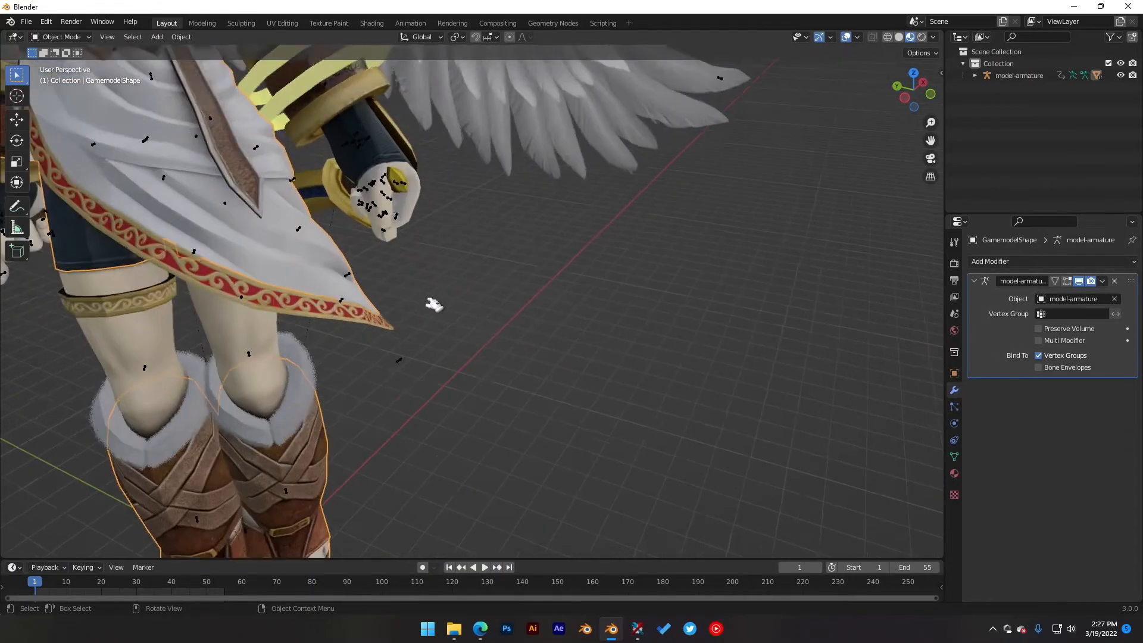
middle_drag(249, 244, 370, 267)
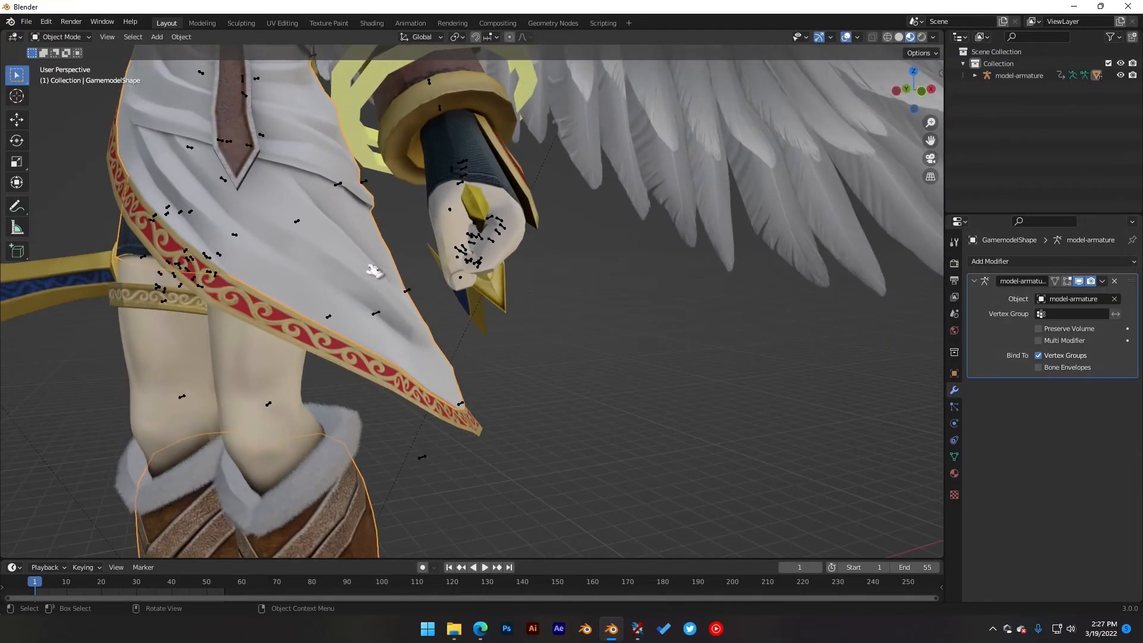
scroll(367, 265, down, 5)
shift+middle_drag(341, 201, 503, 354)
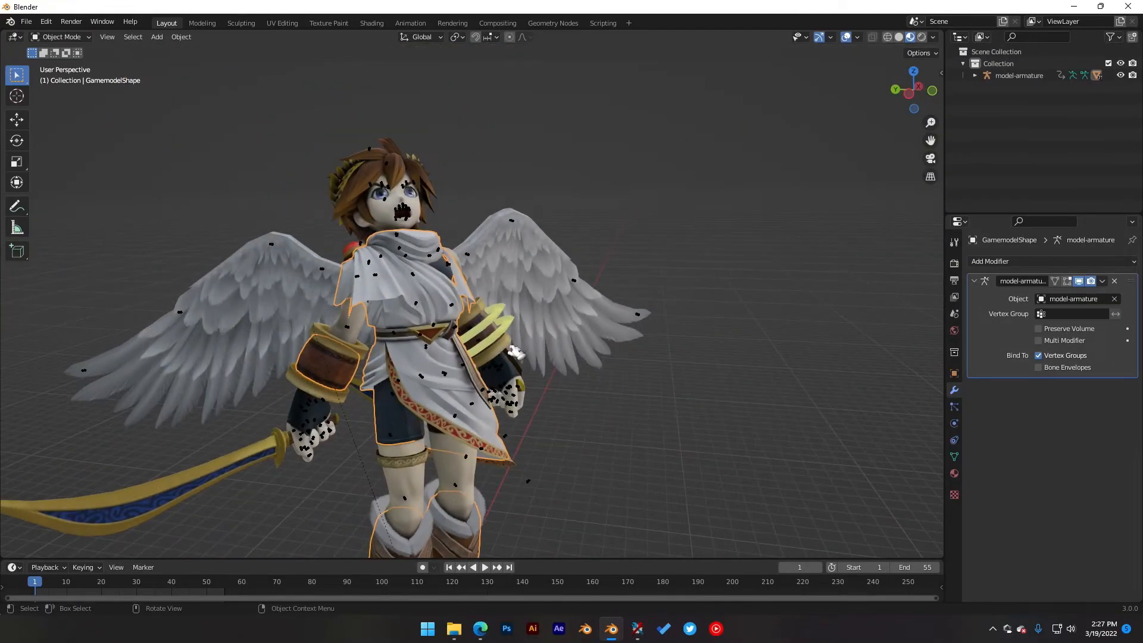
key(Tab)
key(a)
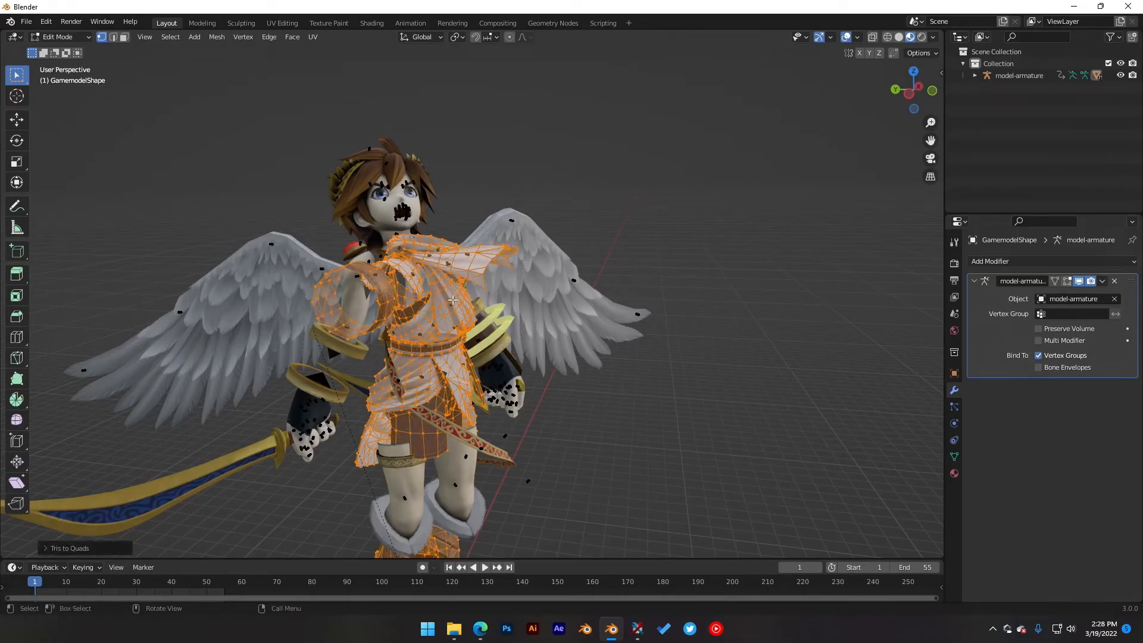
key(m)
key(b)
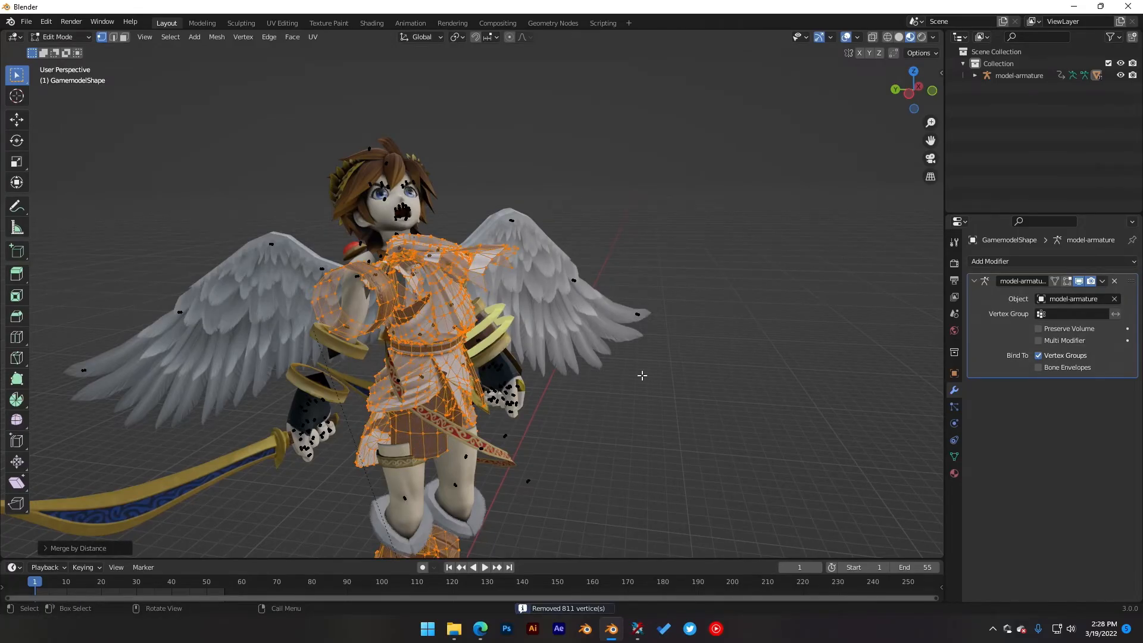
key(Tab)
Step: Check the tunic's skirt for damaged faces and add a Subdivision Surface modifier to the tunic mesh
middle_drag(628, 357, 528, 387)
scroll(595, 441, up, 4)
shift+middle_drag(620, 461, 508, 260)
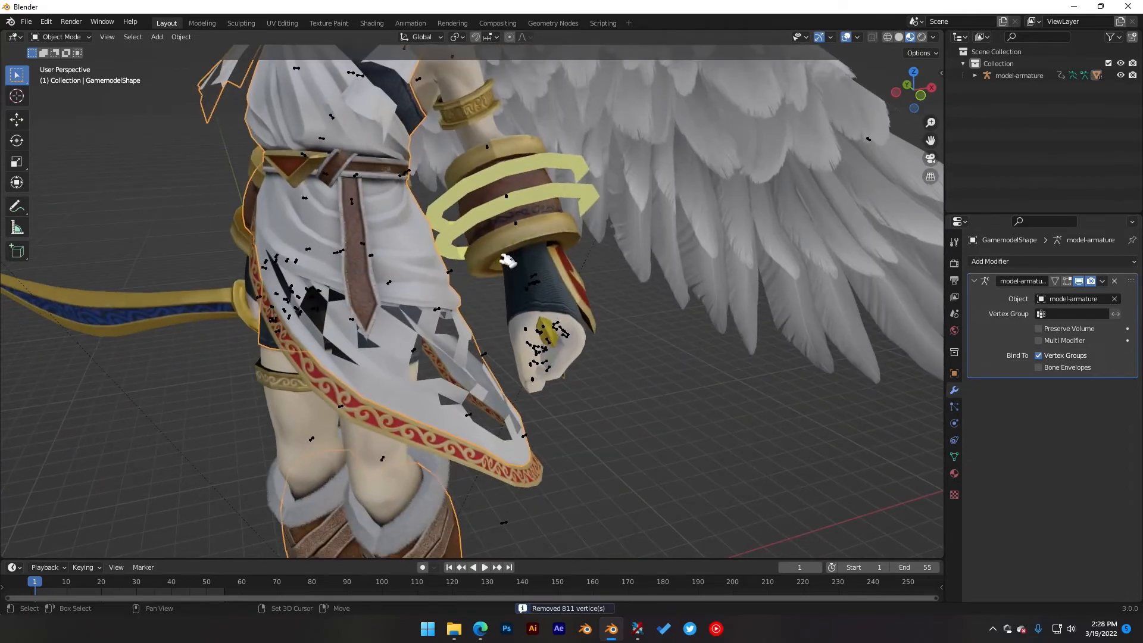
middle_drag(447, 329, 391, 305)
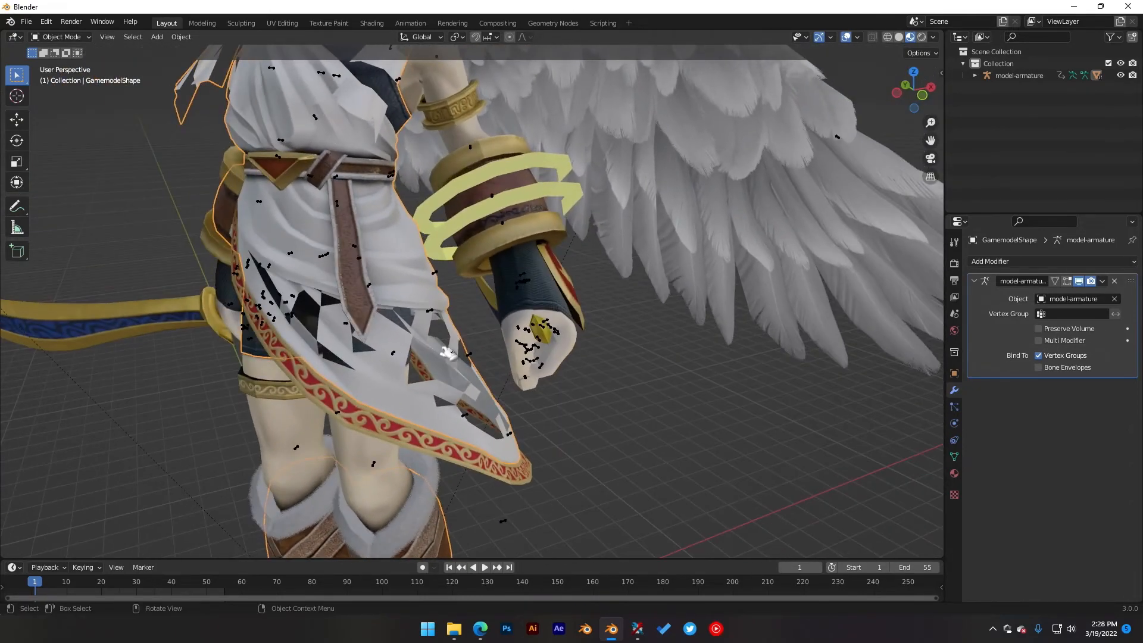
key(Tab)
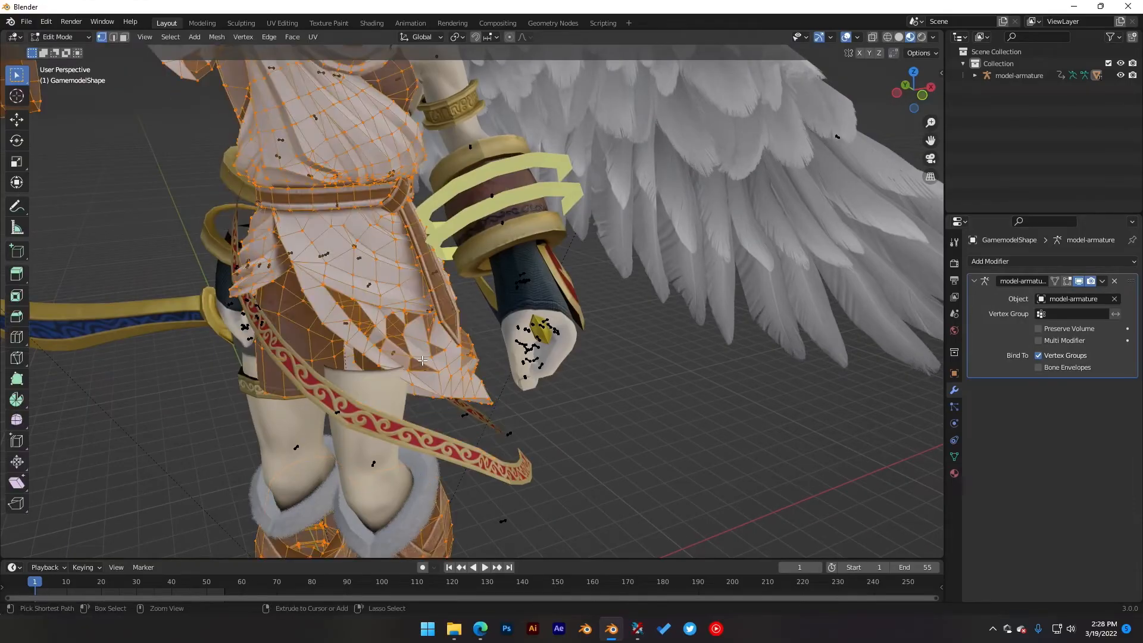
click(993, 262)
click(949, 373)
click(1027, 262)
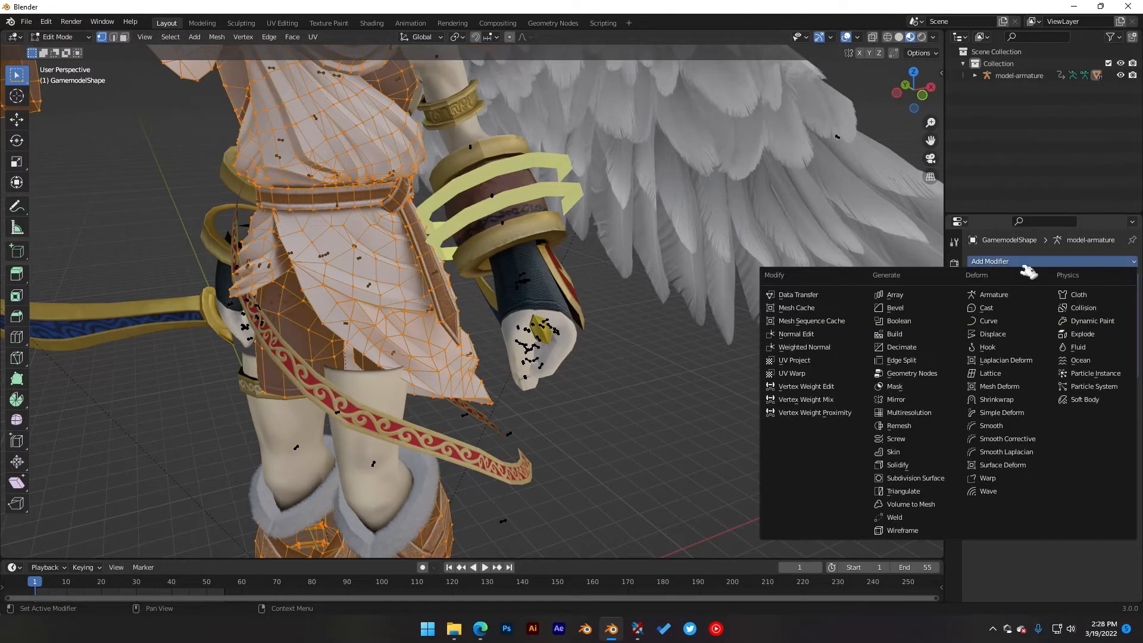
key(Return)
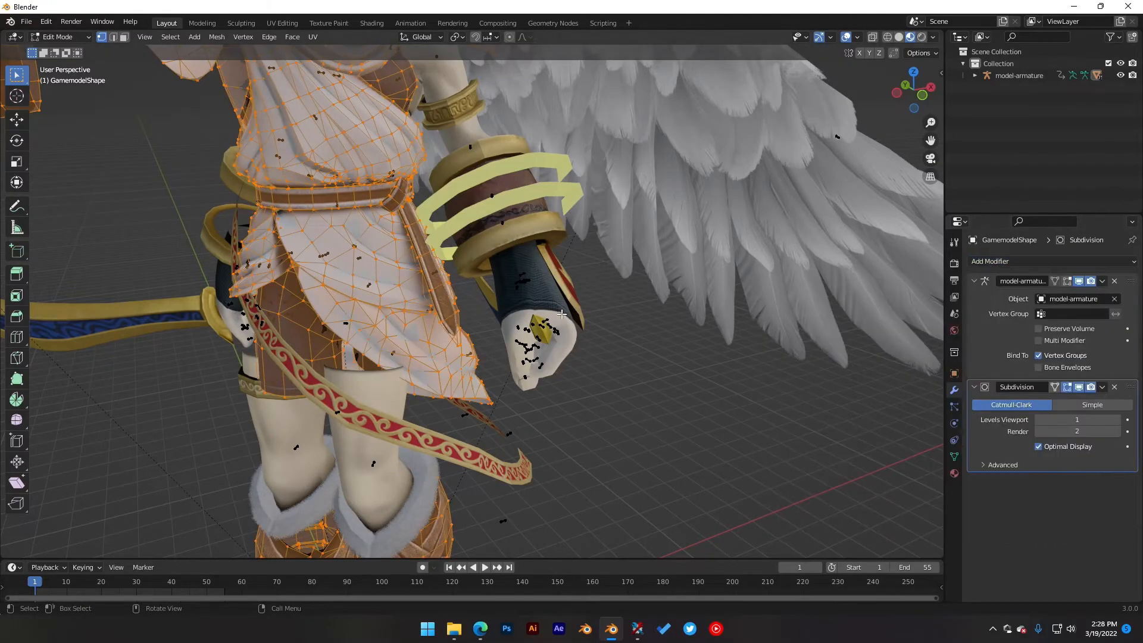
key(Tab)
Step: Set both UV Smooth and Boundary Smooth to Keep Corners in the tunic's Subdivision modifier
middle_drag(363, 278, 387, 286)
scroll(352, 285, down, 3)
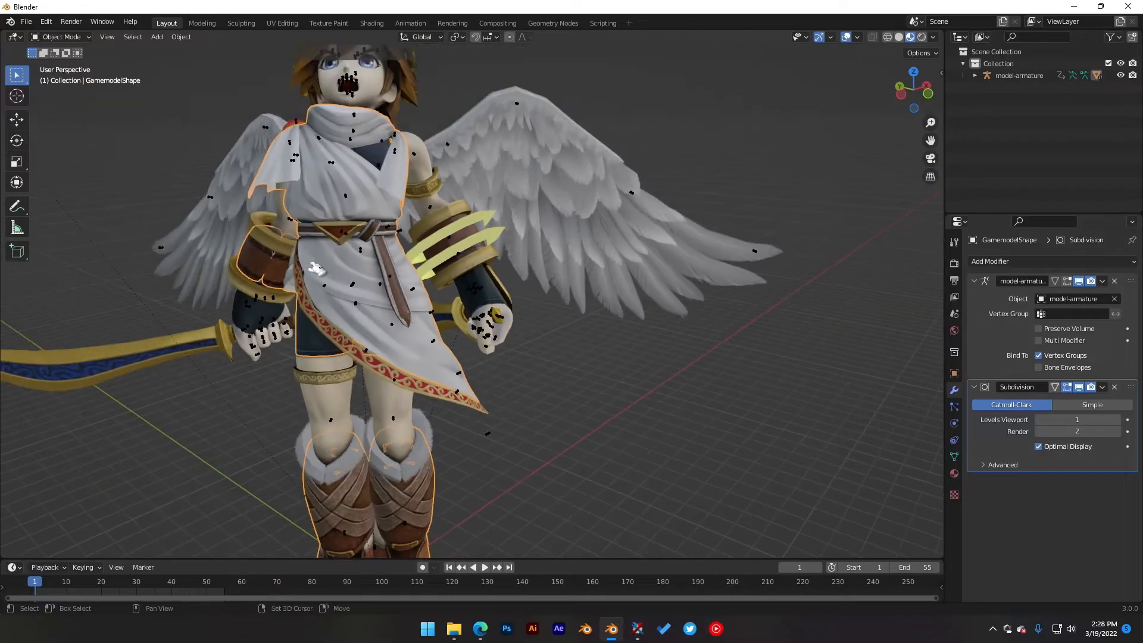
shift+middle_drag(318, 270, 481, 304)
middle_drag(403, 257, 619, 284)
scroll(545, 305, up, 5)
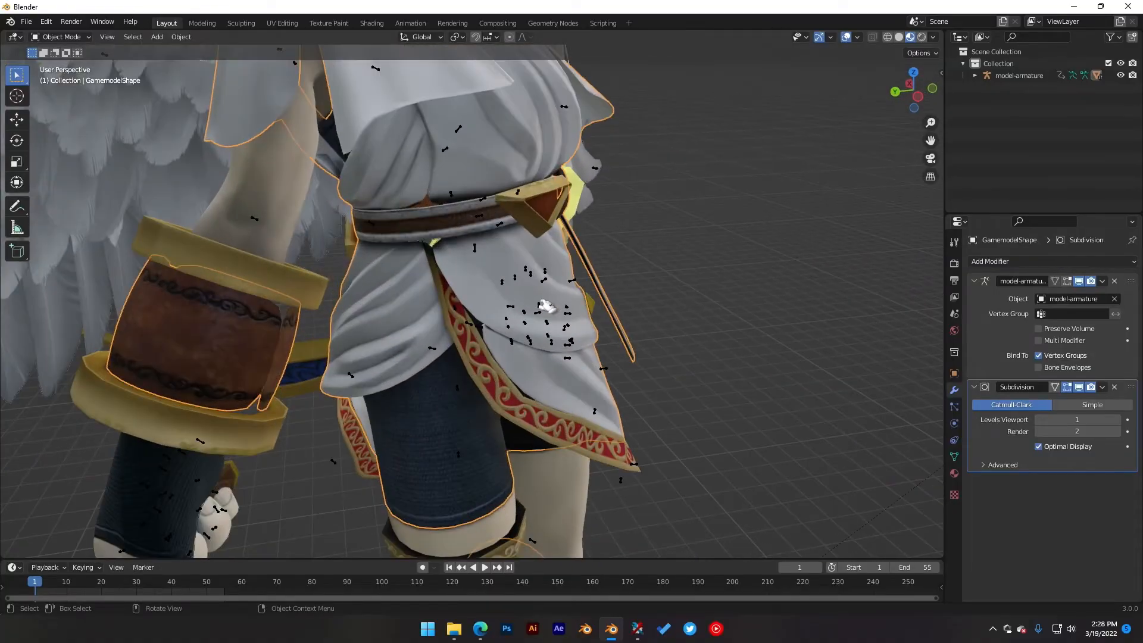
middle_drag(540, 293, 477, 245)
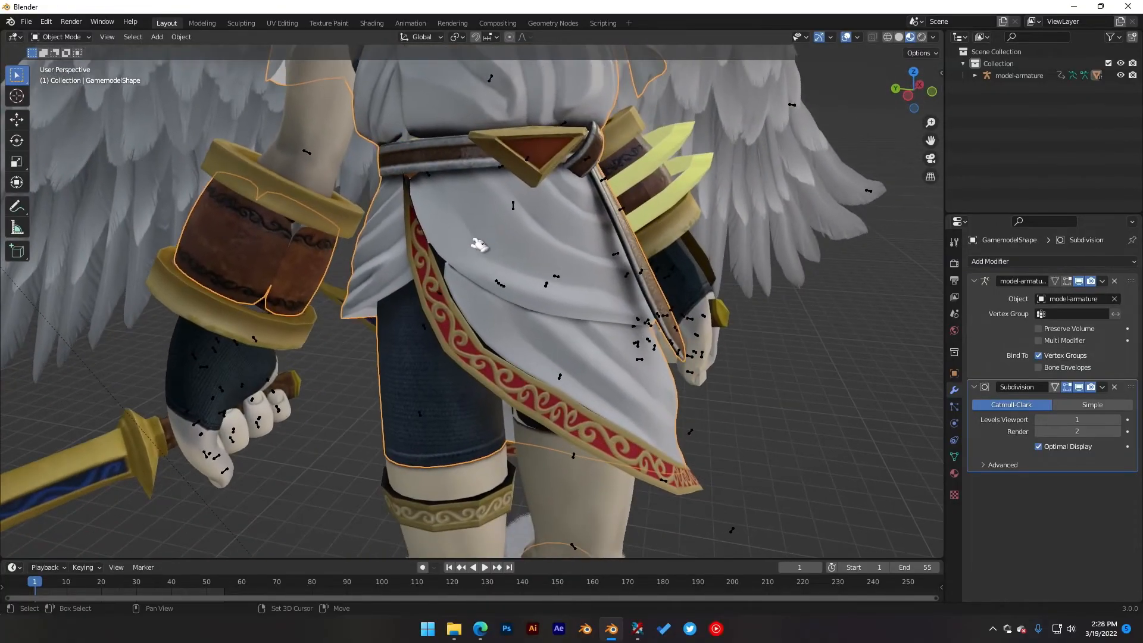
scroll(478, 285, up, 4)
shift+middle_drag(423, 206, 518, 218)
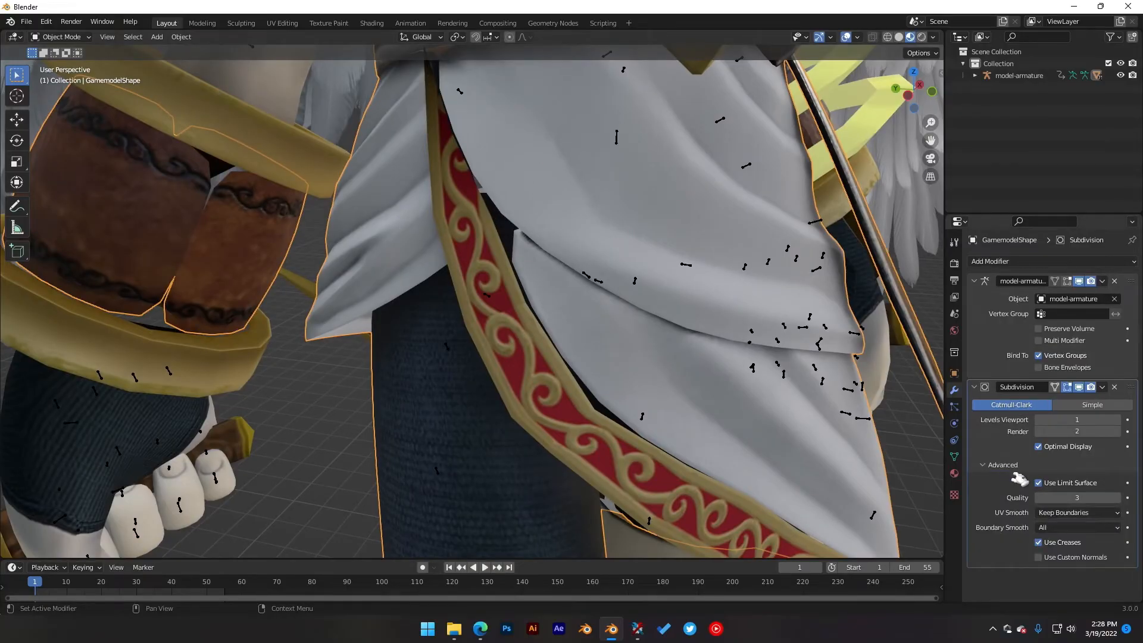
click(1070, 514)
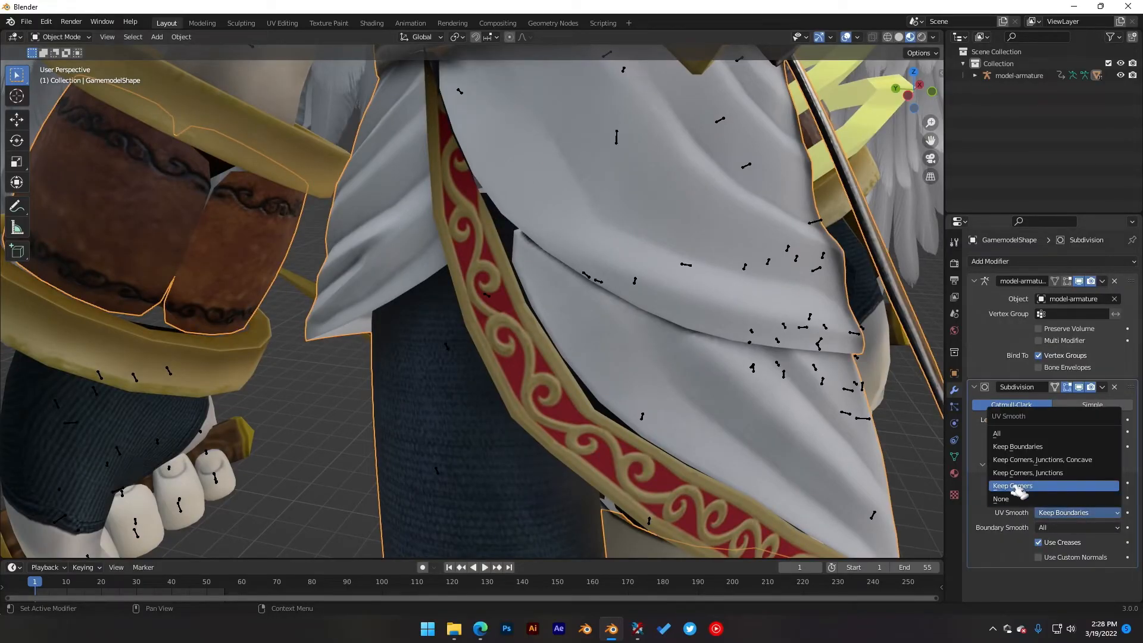
click(1019, 486)
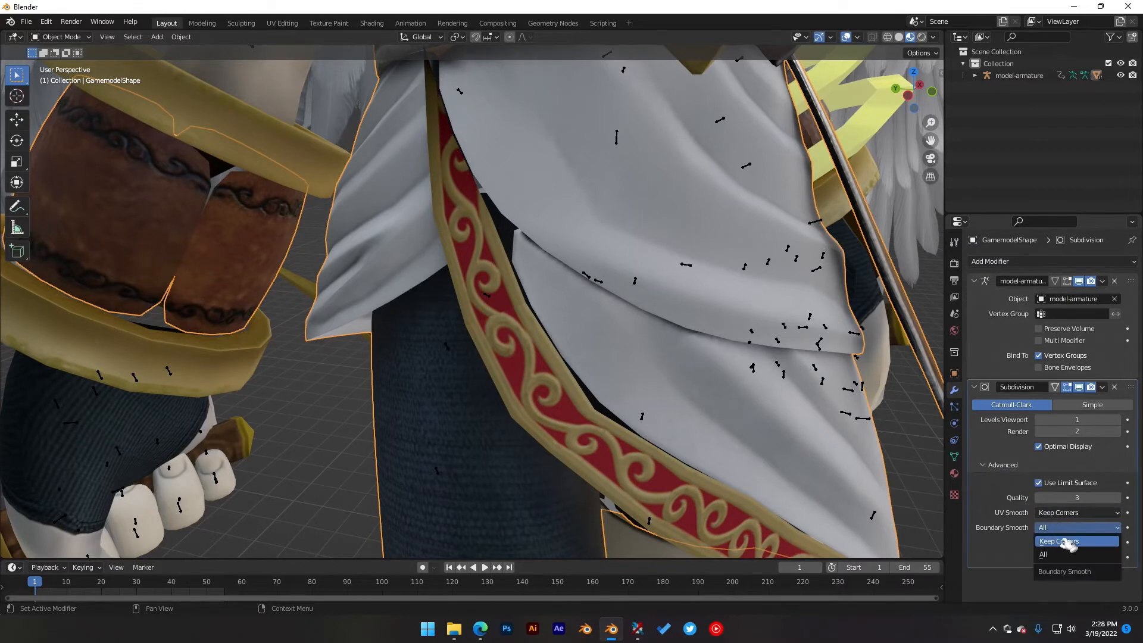
click(1069, 543)
Step: Merge the vertices of the gold trim and accessories mesh by distance and add a Subdivision Surface modifier to it
middle_drag(678, 460, 533, 320)
scroll(490, 355, down, 3)
click(563, 400)
key(Tab)
scroll(555, 327, down, 4)
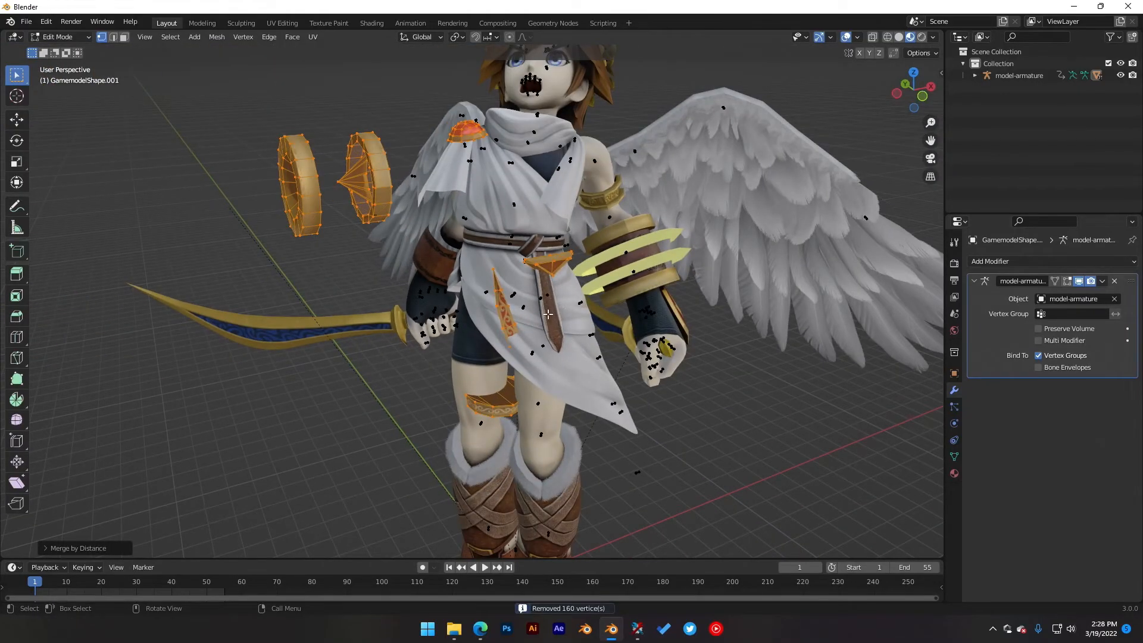
middle_drag(492, 314, 568, 262)
key(Tab)
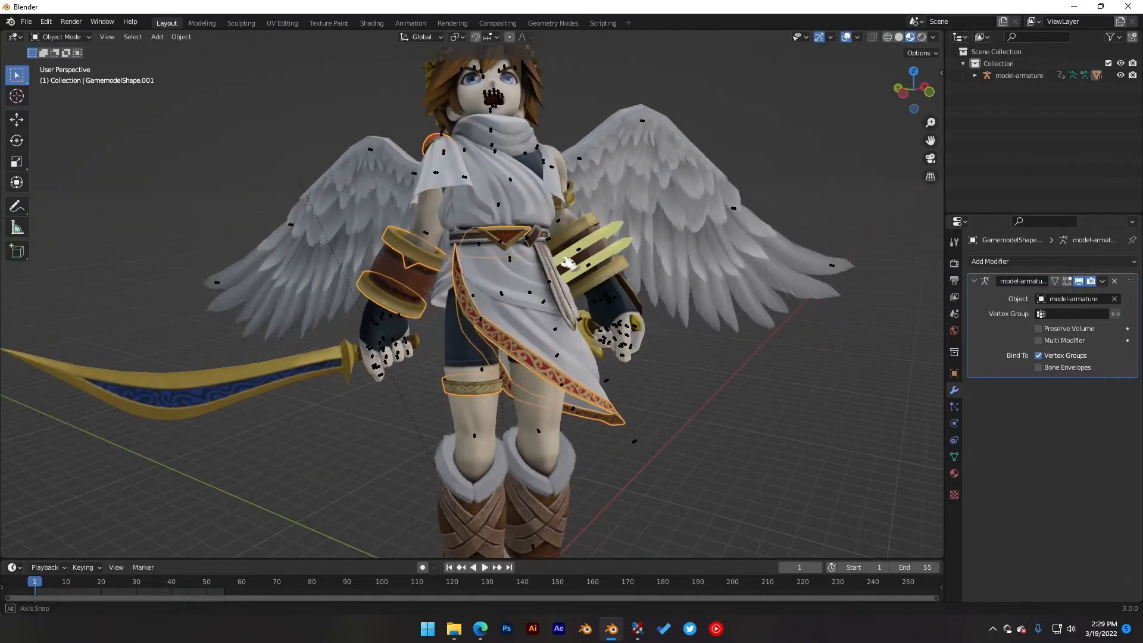
click(1000, 262)
click(917, 491)
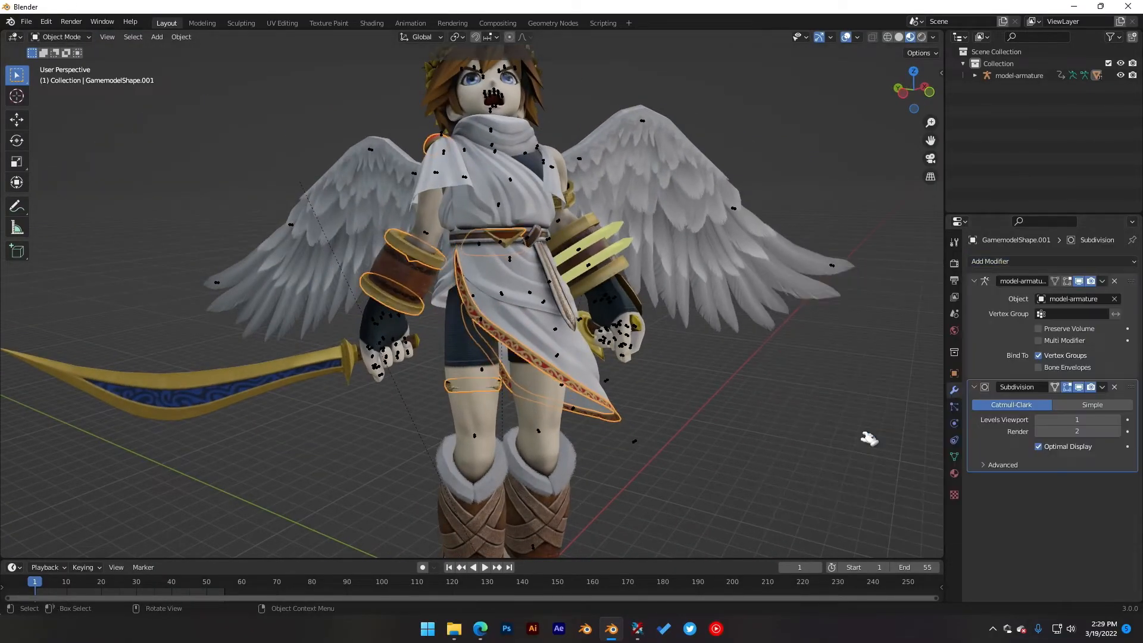
Step: Examine how the subdivision affects the thigh band, bracer rings and skirt trim from several angles
scroll(524, 335, up, 5)
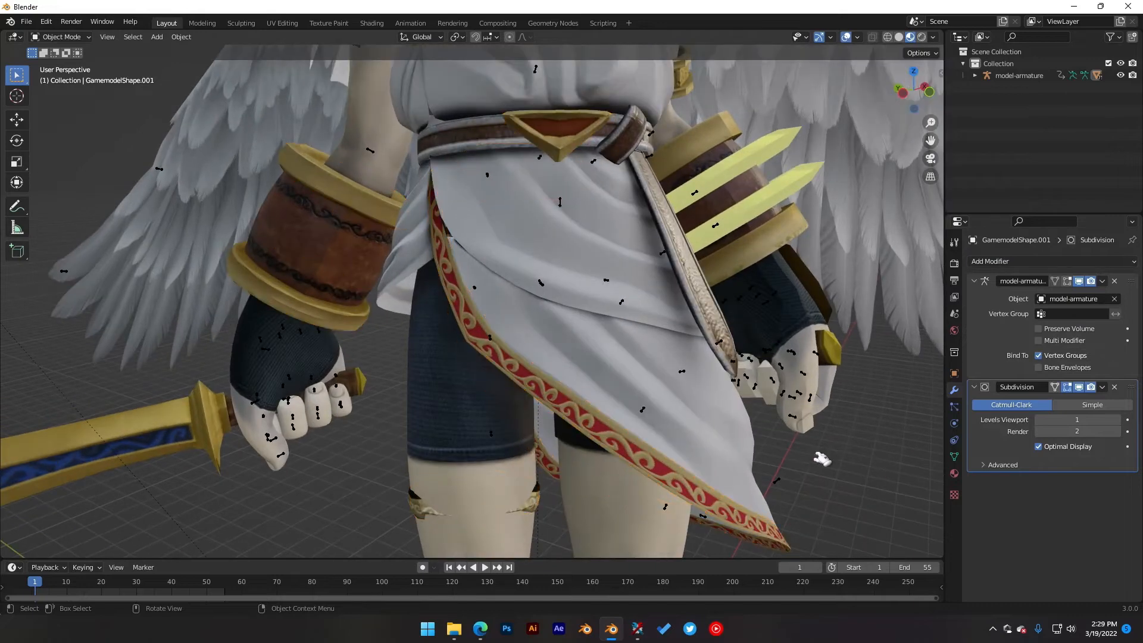
scroll(612, 395, down, 6)
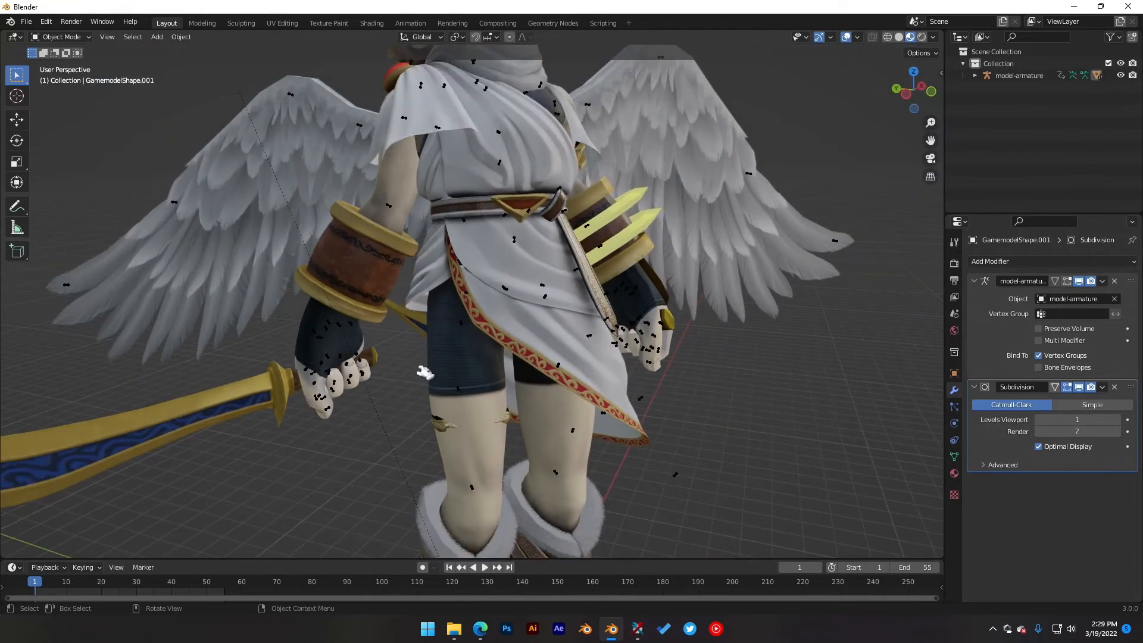
scroll(425, 373, up, 6)
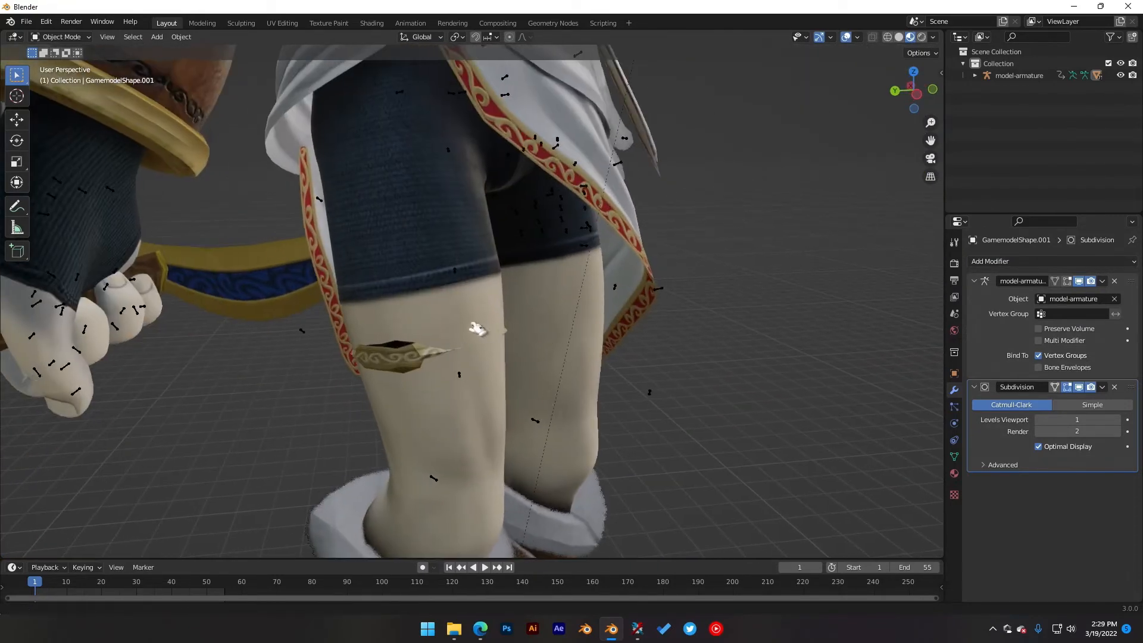
middle_drag(476, 328, 518, 366)
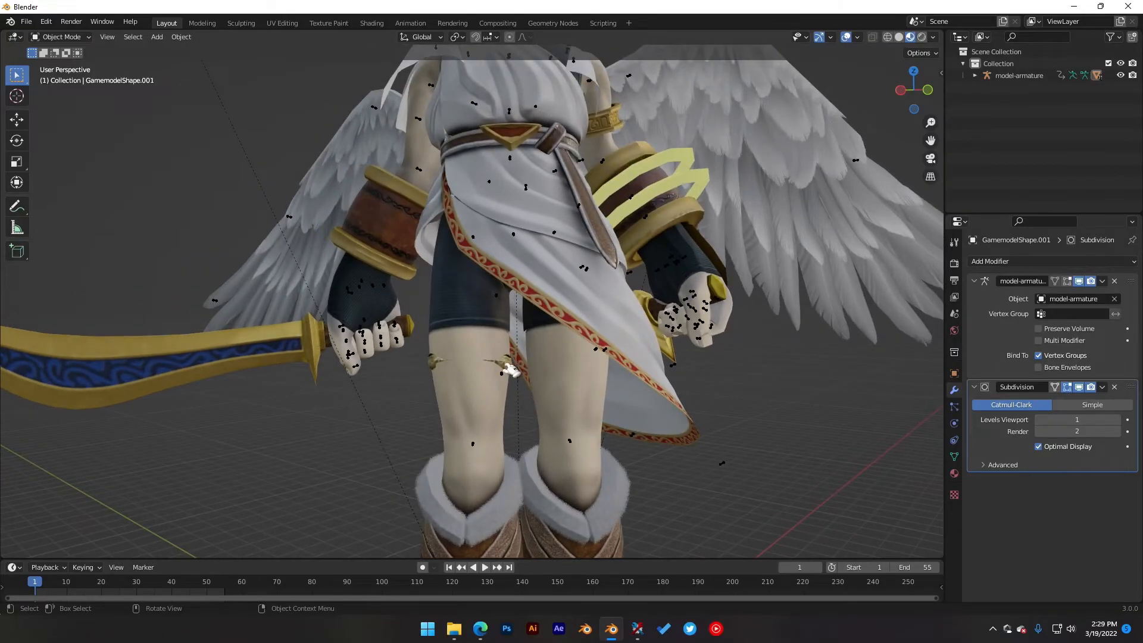
middle_drag(410, 290, 478, 377)
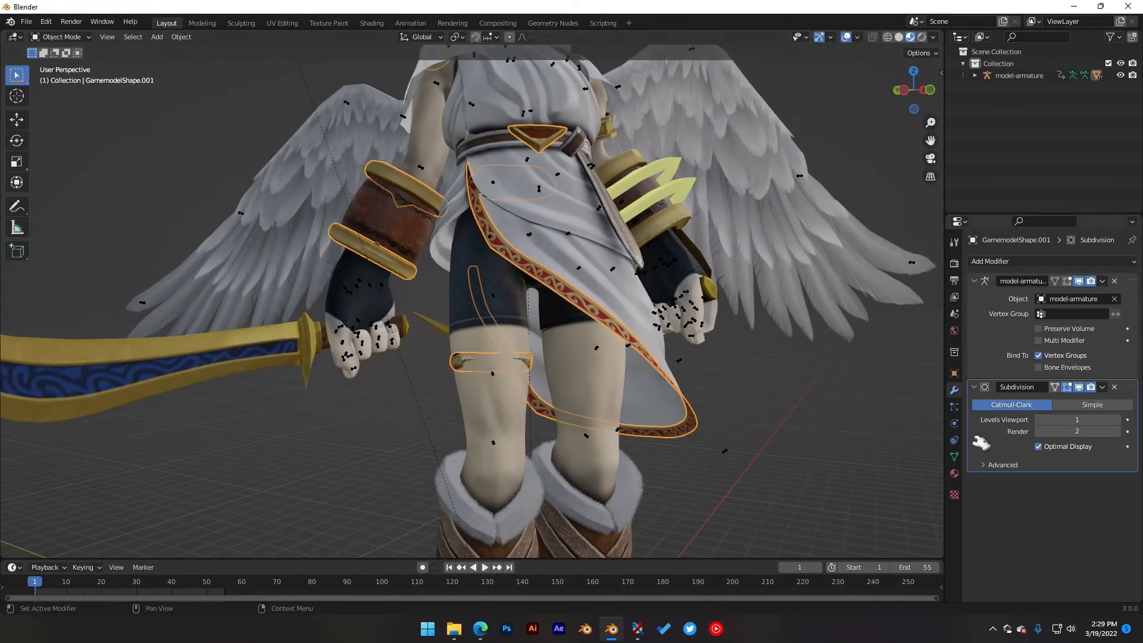
scroll(743, 271, down, 5)
middle_drag(655, 273, 594, 321)
scroll(479, 328, up, 3)
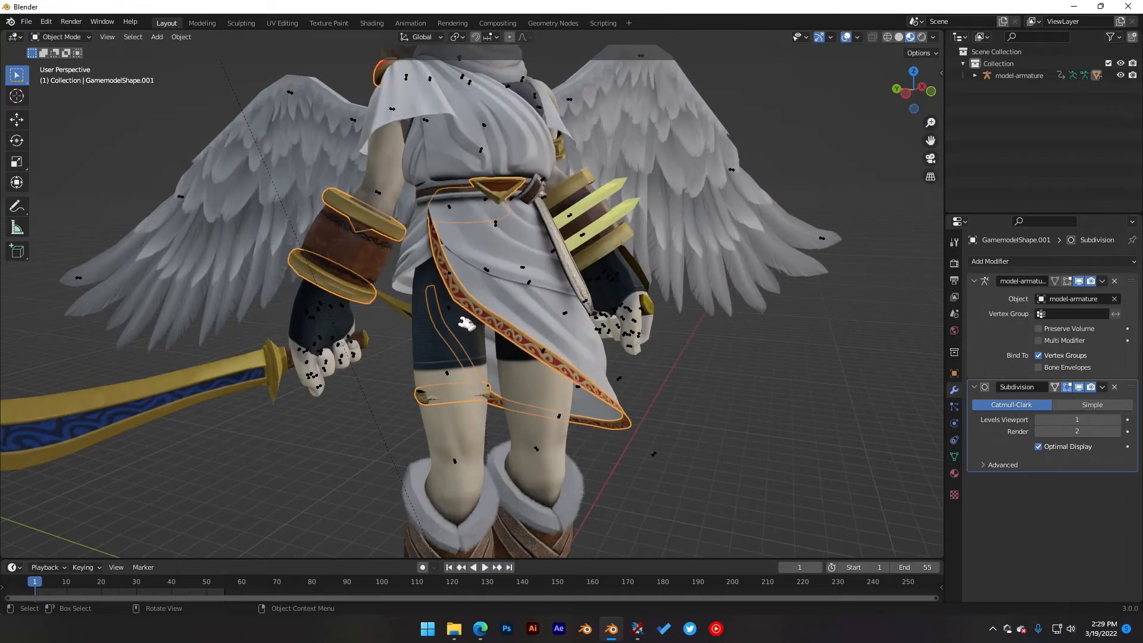
scroll(466, 366, up, 2)
middle_drag(468, 400, 467, 345)
Step: Compare the gold trim and thigh band mesh in Edit Mode and Object Mode to inspect how the subdivision affects it
key(Tab)
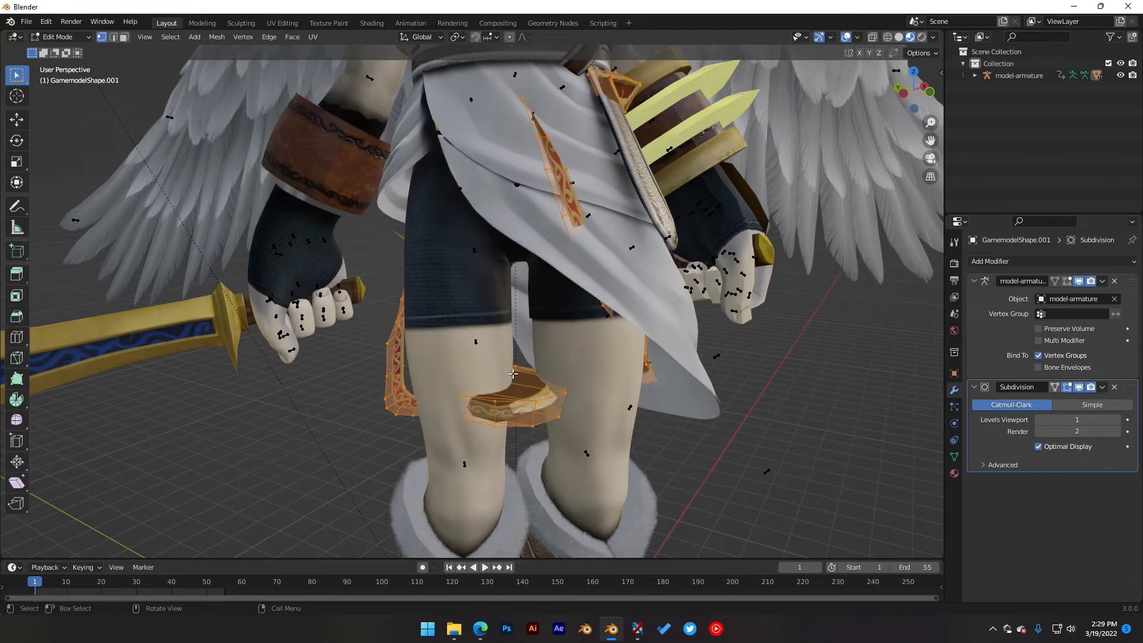
key(Tab)
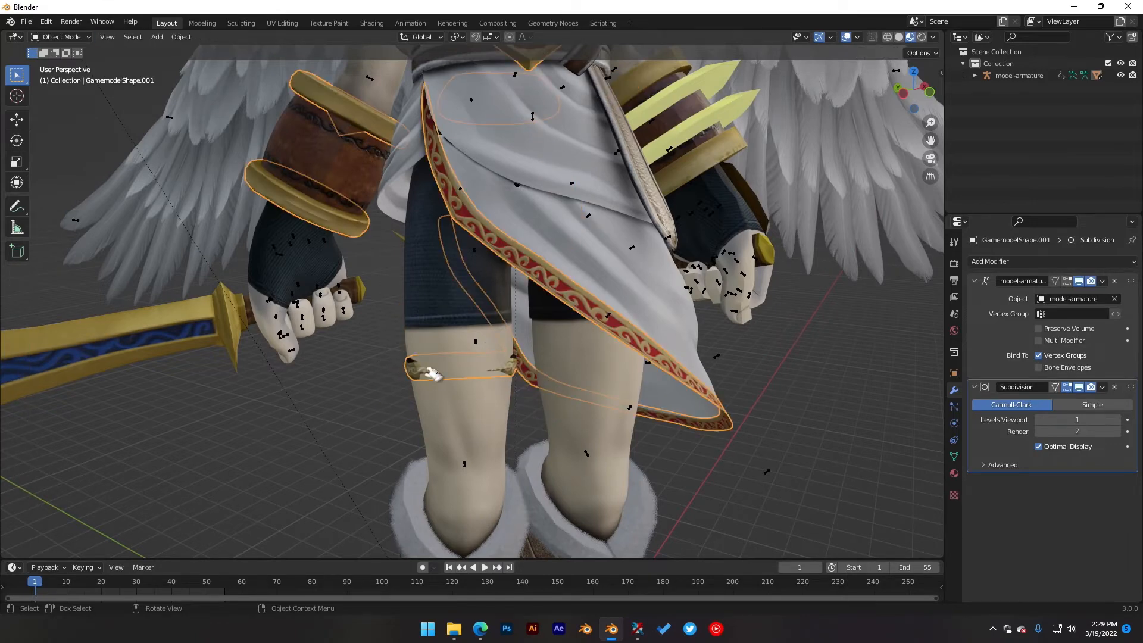
middle_drag(488, 390, 428, 334)
key(Tab)
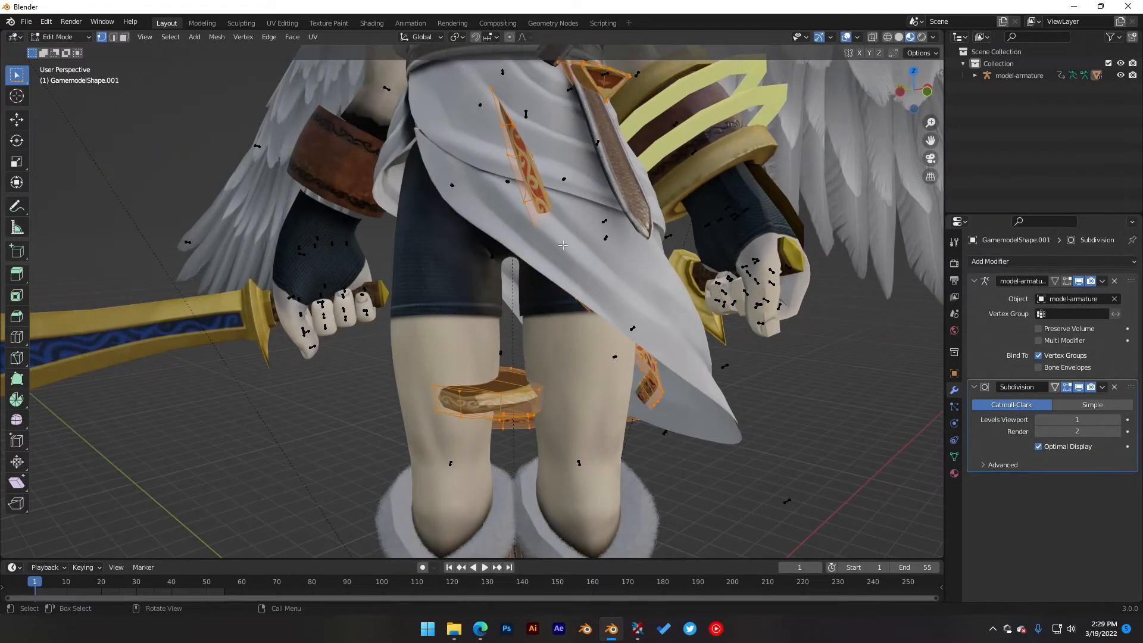
scroll(562, 245, down, 5)
scroll(519, 323, up, 5)
scroll(521, 330, down, 5)
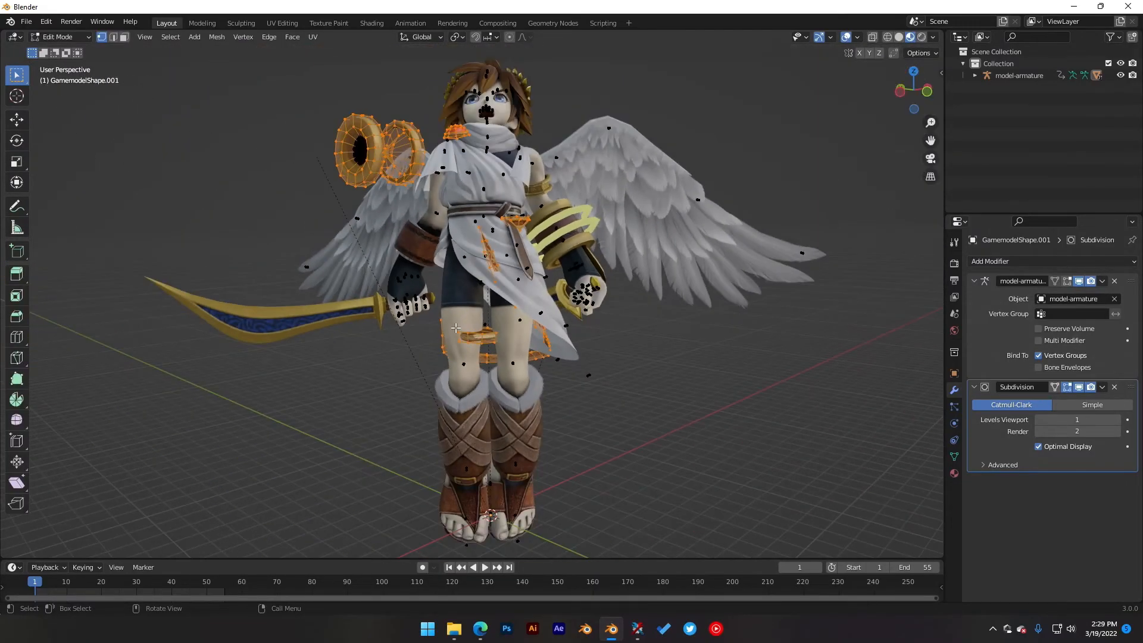
scroll(523, 340, up, 5)
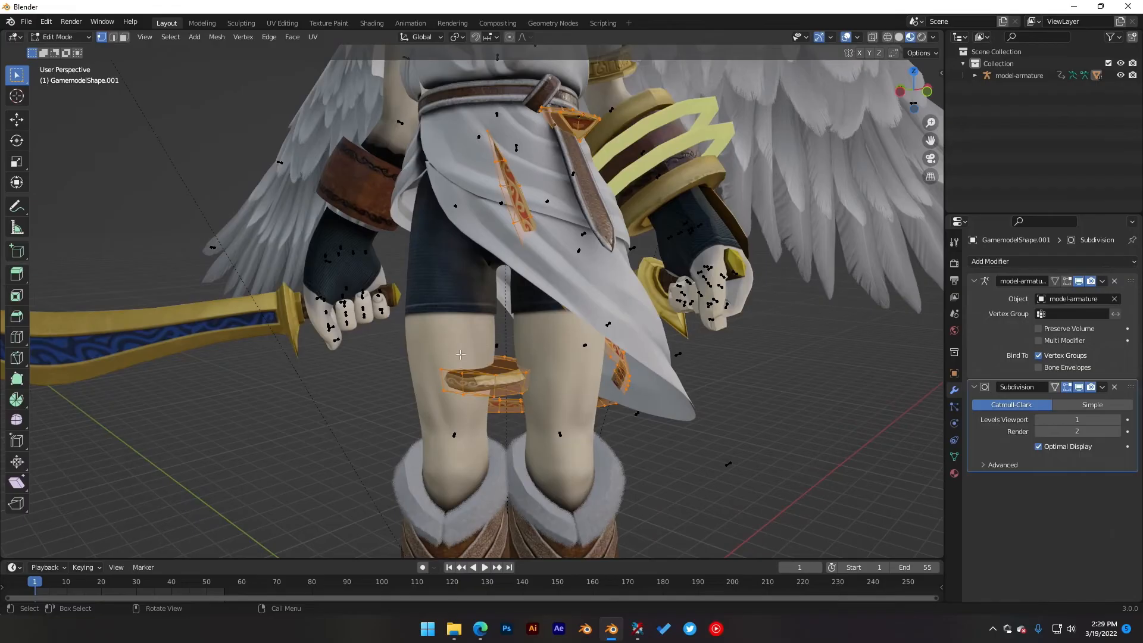
key(Tab)
middle_drag(442, 358, 475, 326)
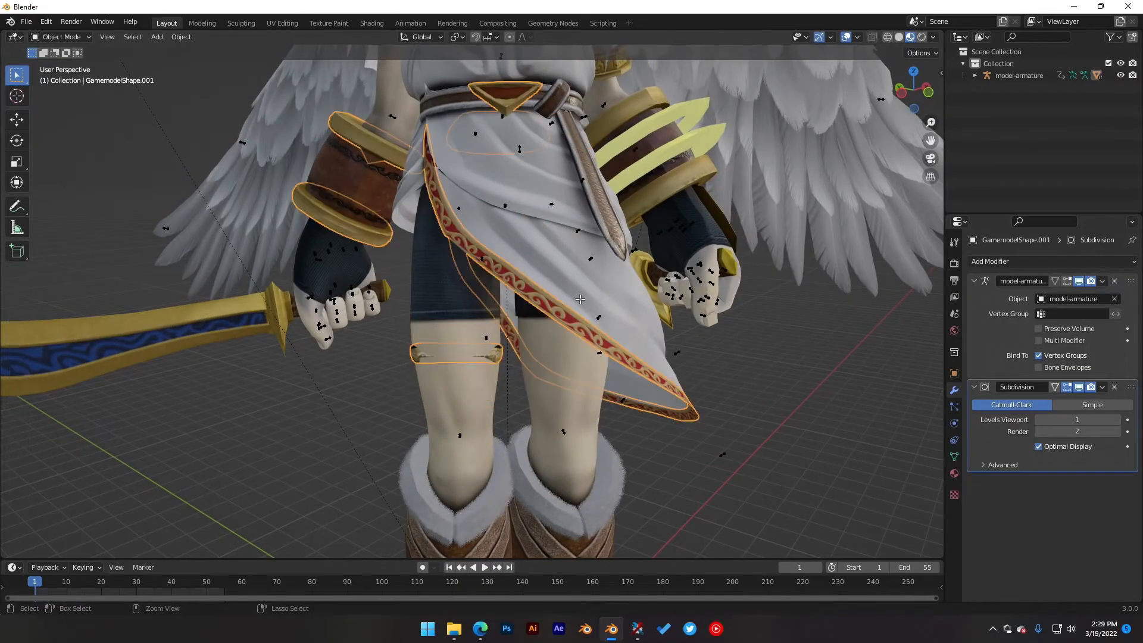
Step: Undo the recent vertex merge and Subdivision Surface modifier on the gold trim and accessories mesh
key(ctrl+z)
key(ctrl+z)
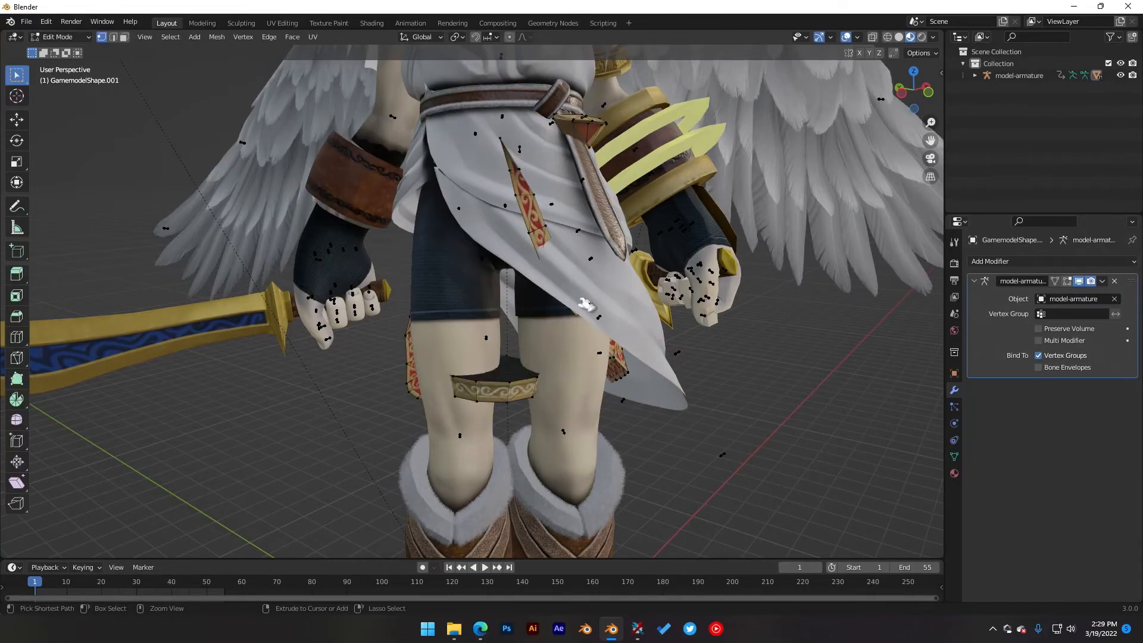
key(ctrl+z)
key(ctrl+z)
key(ctrl+z)
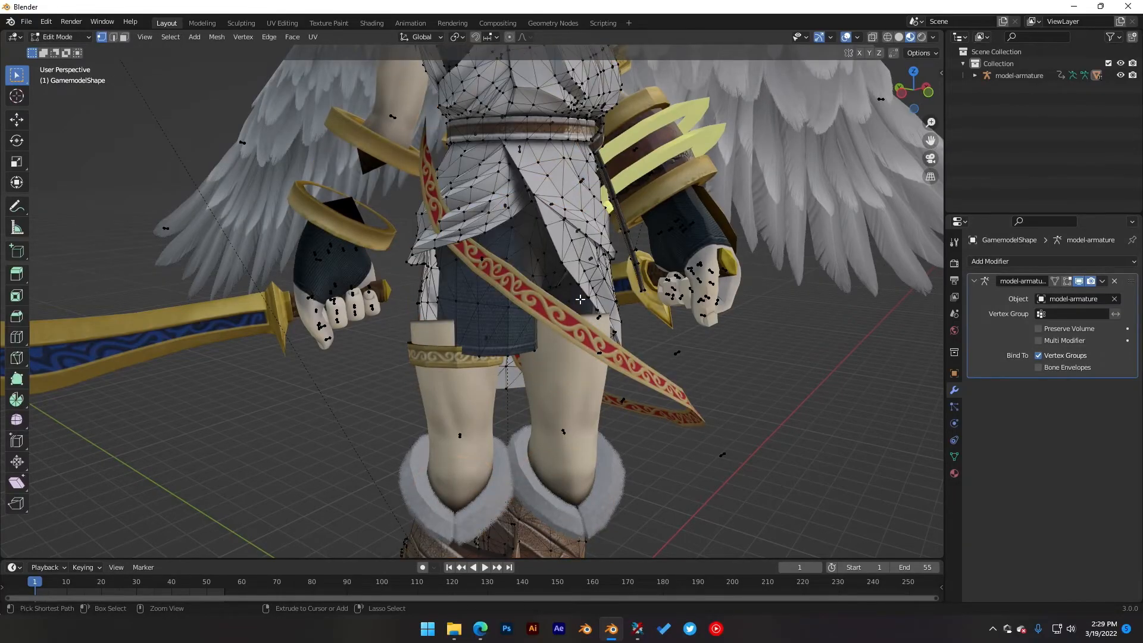
key(ctrl+z)
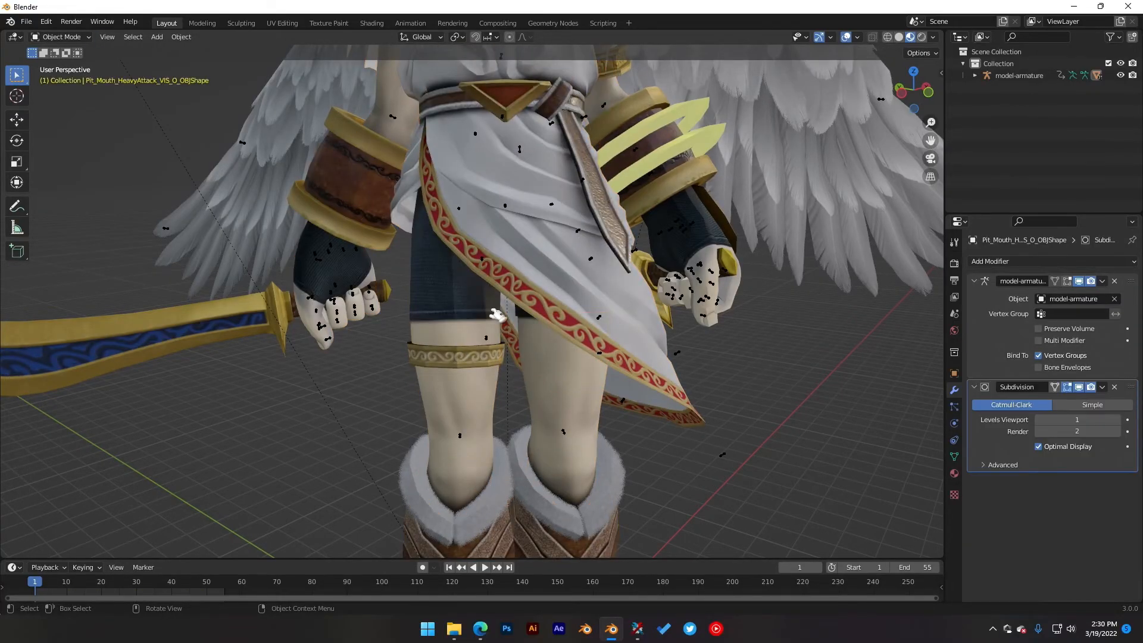
Step: Examine the smoothed character from several angles, checking the head, wings, tunic and bracers
middle_drag(497, 314, 490, 369)
scroll(428, 351, up, 4)
middle_drag(393, 327, 479, 311)
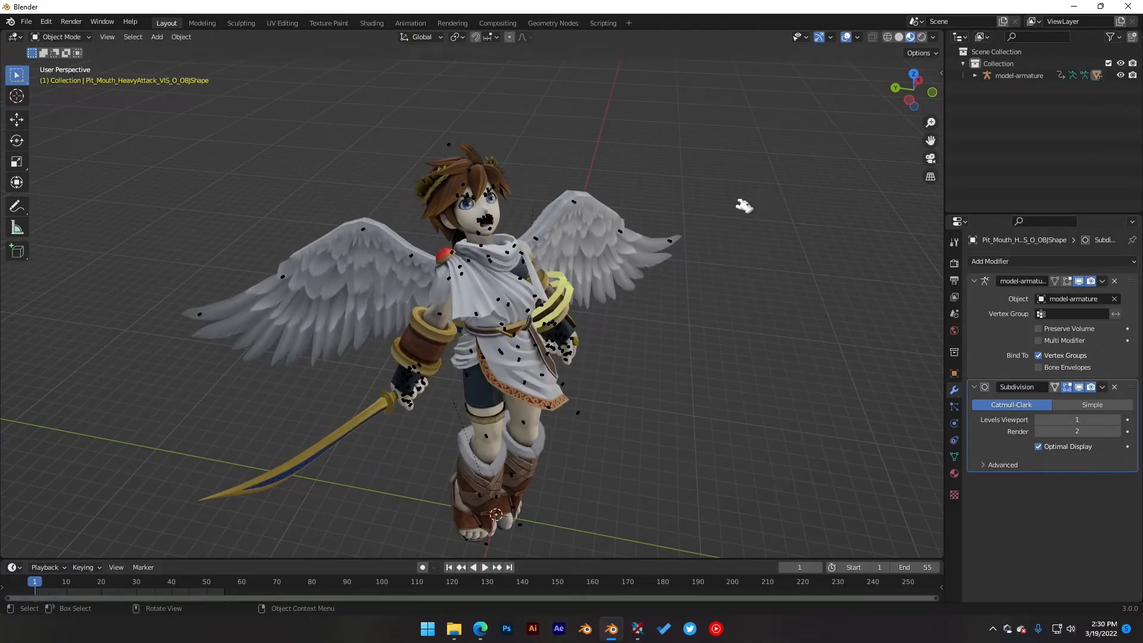
scroll(544, 239, up, 4)
shift+middle_drag(574, 152, 556, 300)
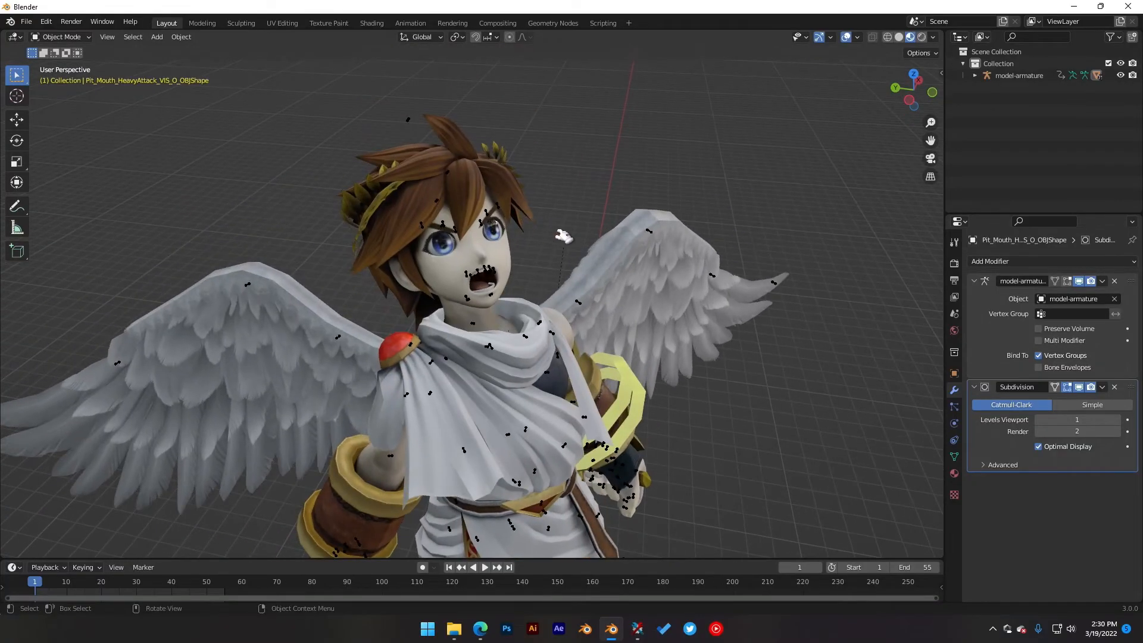
middle_drag(563, 236, 503, 203)
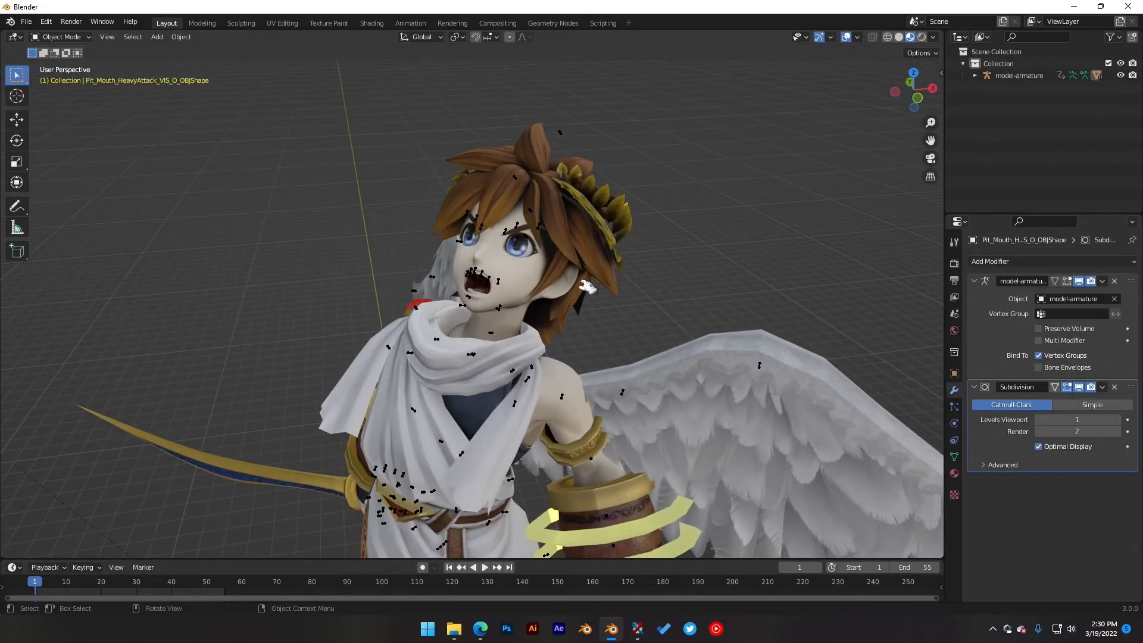
middle_drag(586, 287, 680, 284)
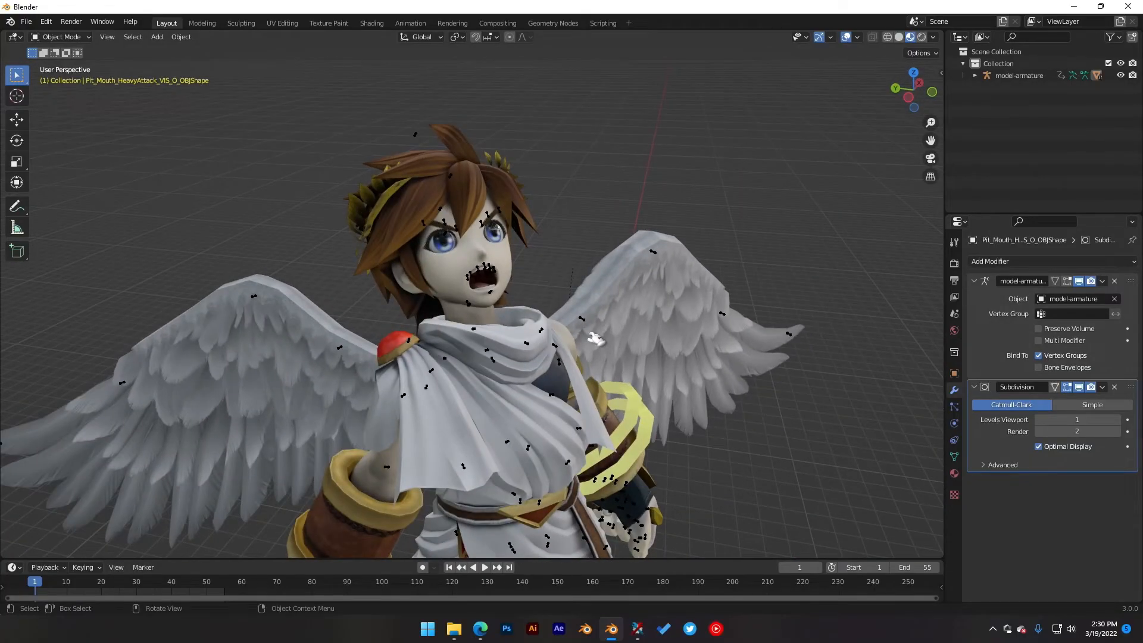
middle_drag(595, 338, 539, 324)
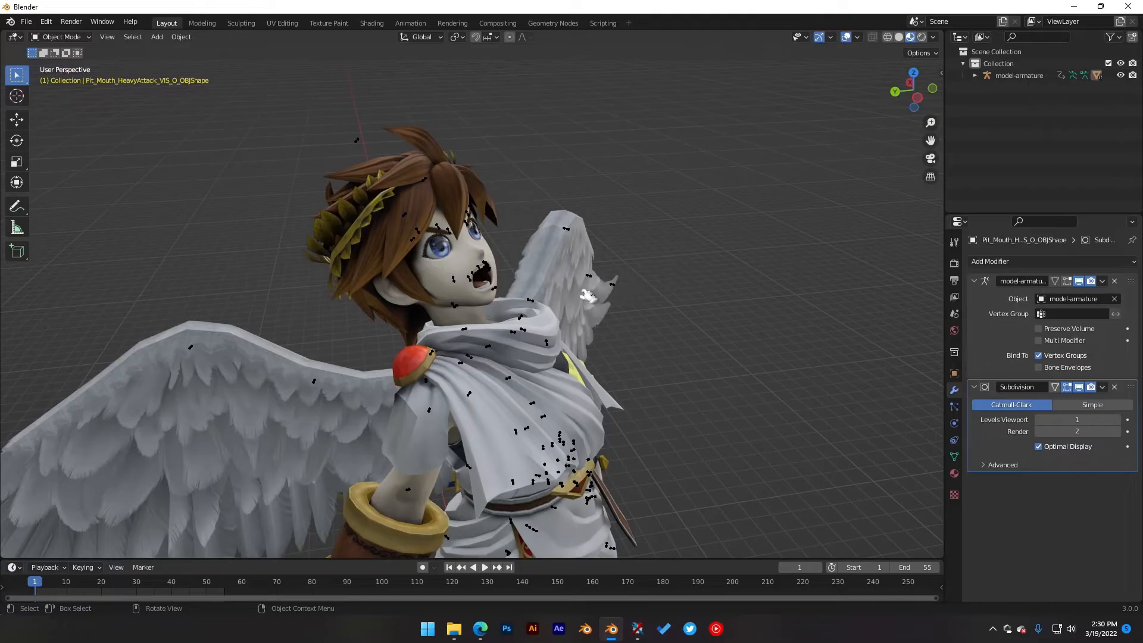
middle_drag(675, 294, 599, 290)
scroll(594, 337, down, 4)
shift+middle_drag(648, 354, 557, 285)
Step: Start a new General file without saving and delete the default camera, cube and light
click(23, 20)
mouse_move(45, 34)
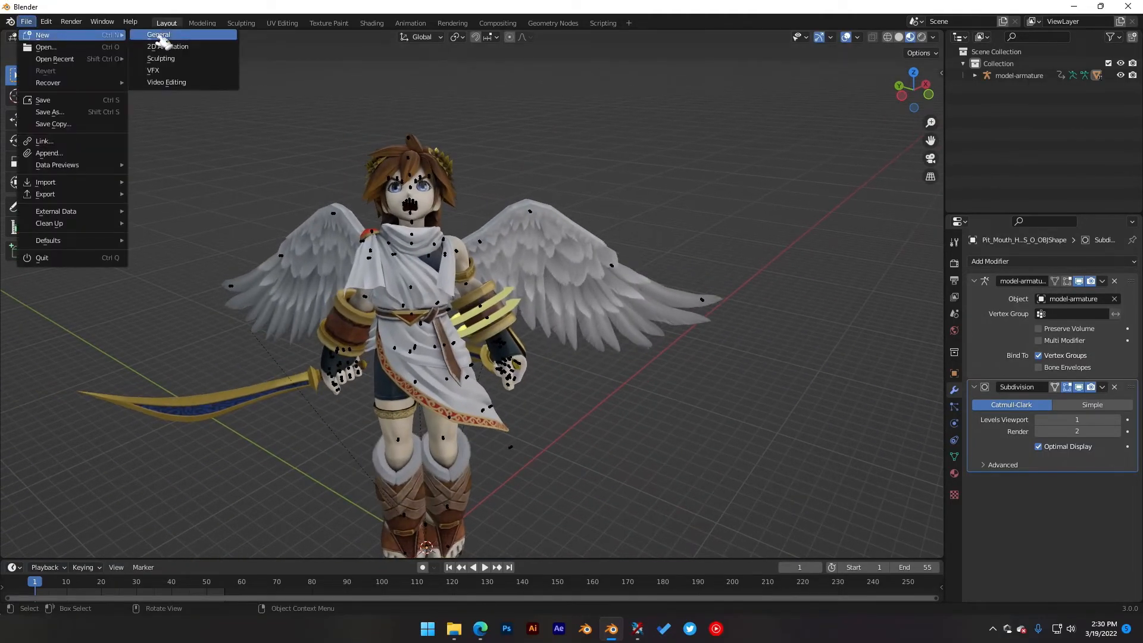
click(149, 35)
click(591, 337)
key(a)
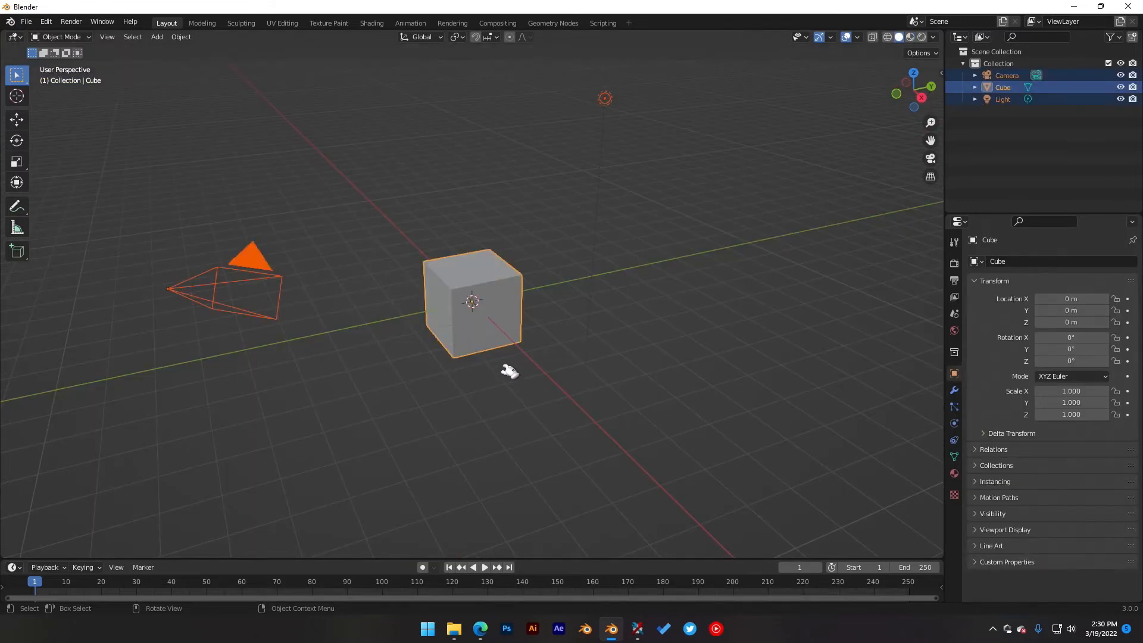
key(Delete)
Step: Start a NUMDLB import and open the 81-v12 - Kazuya folder within the bookmarked 00 - Model folder
click(26, 22)
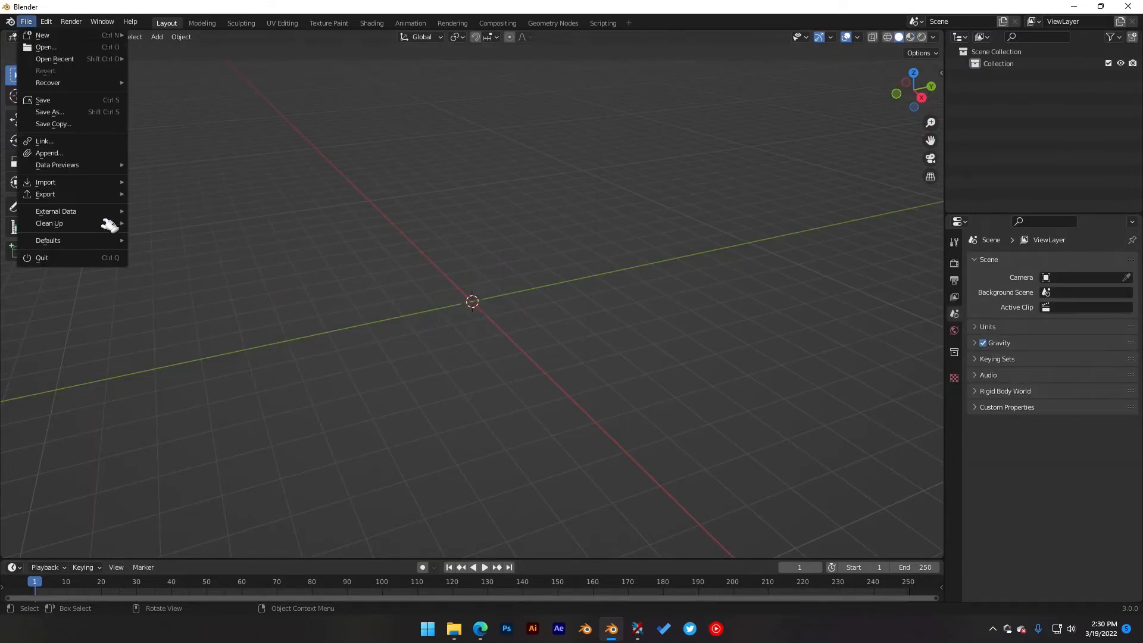
mouse_move(114, 182)
click(222, 336)
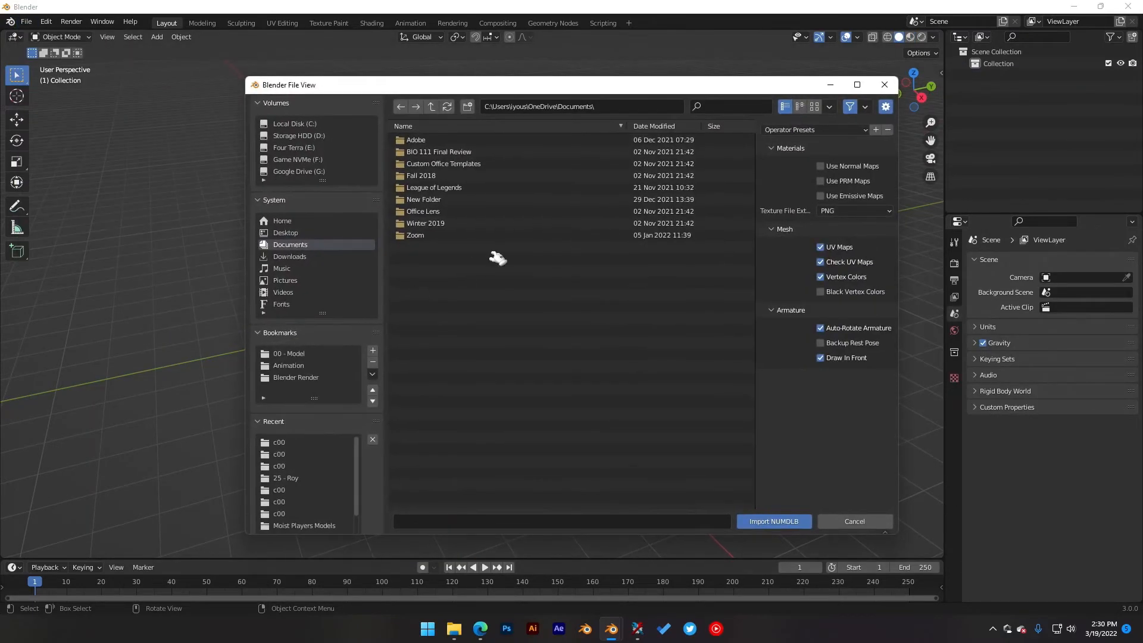
click(298, 354)
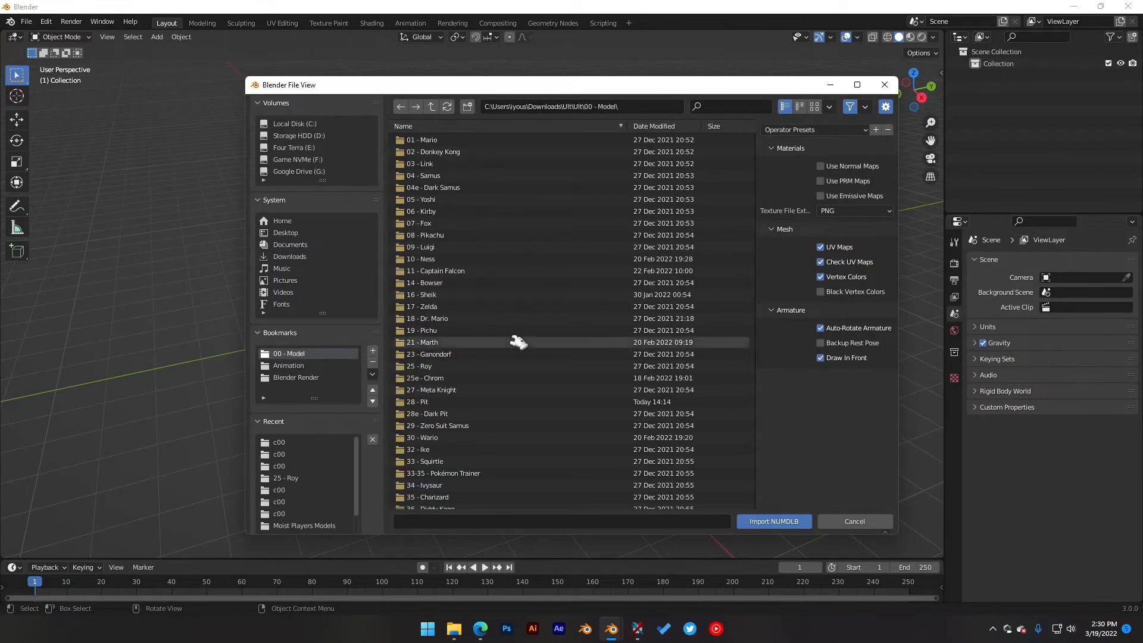
scroll(506, 351, down, 10)
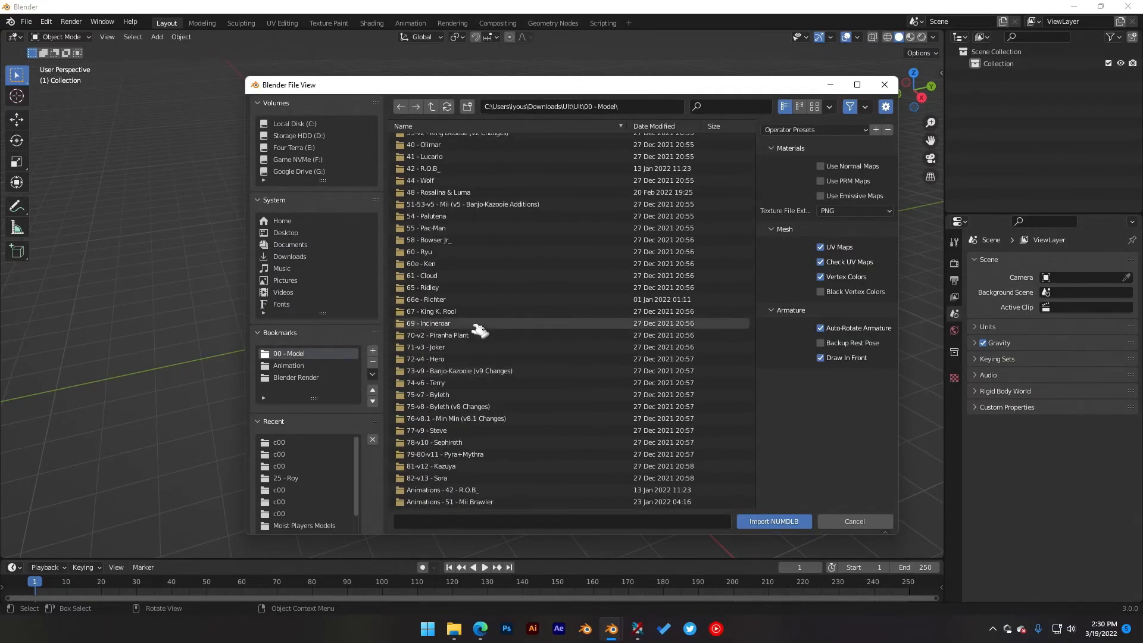
double_click(470, 467)
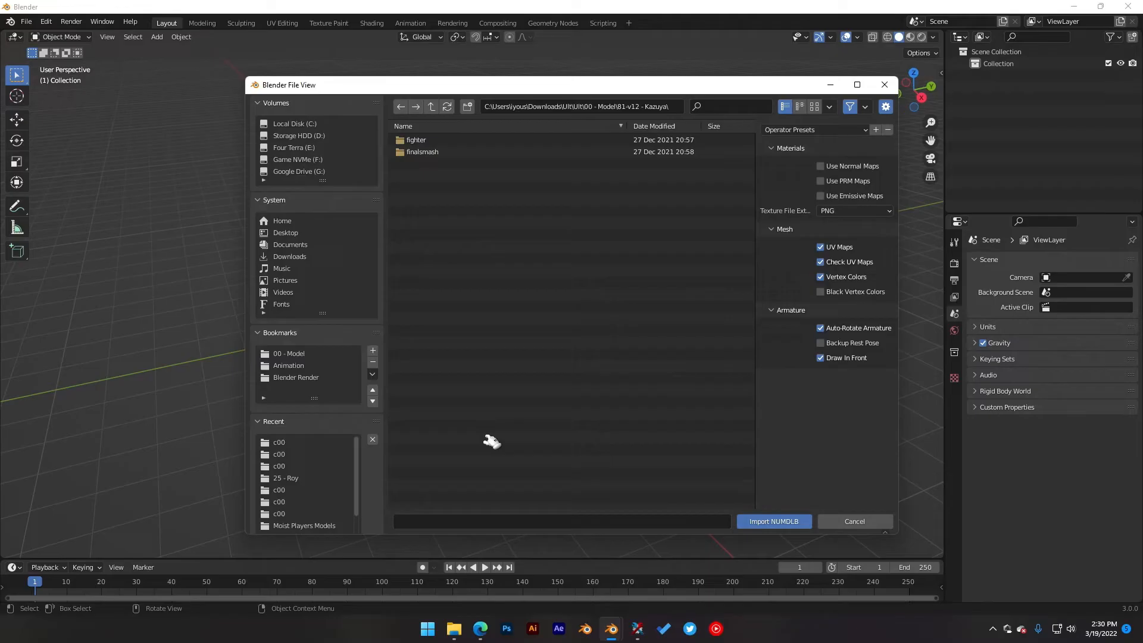
Step: Import model.numdlb from fighter/demon/model/body/c00 with Use Normal Maps and Use PRM Maps enabled
double_click(437, 141)
double_click(438, 141)
double_click(436, 141)
double_click(429, 175)
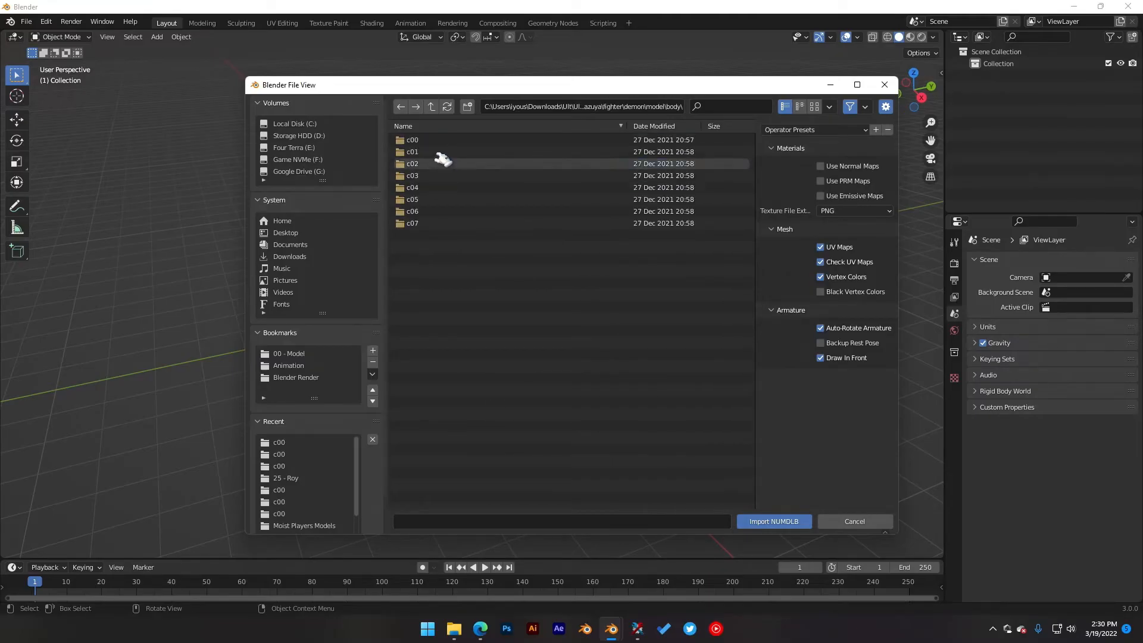
double_click(439, 140)
click(470, 141)
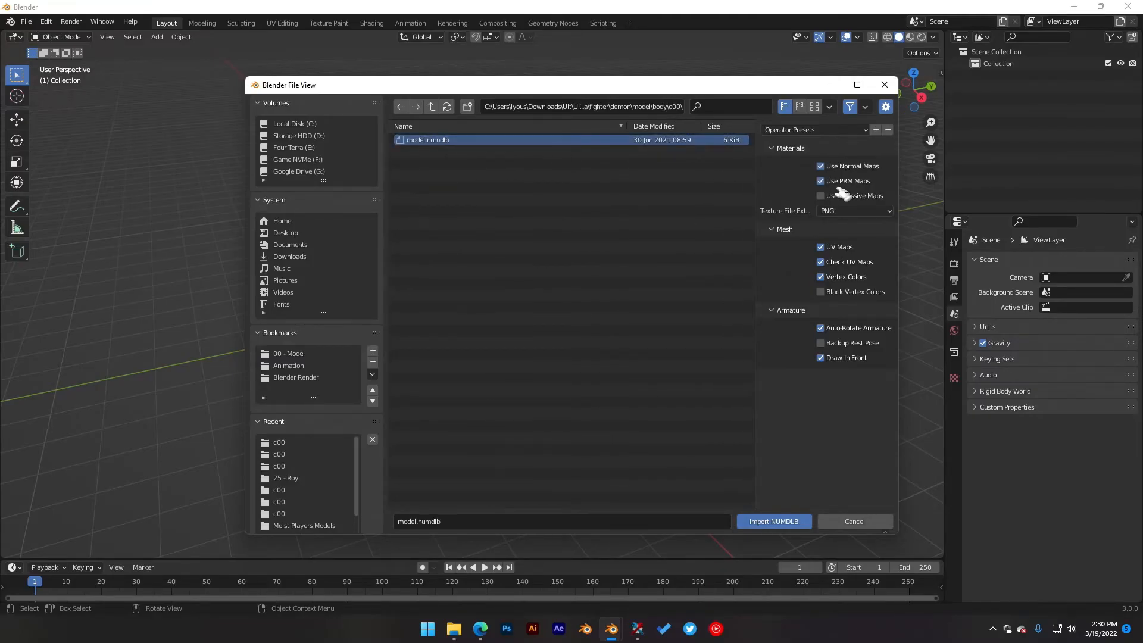
click(774, 520)
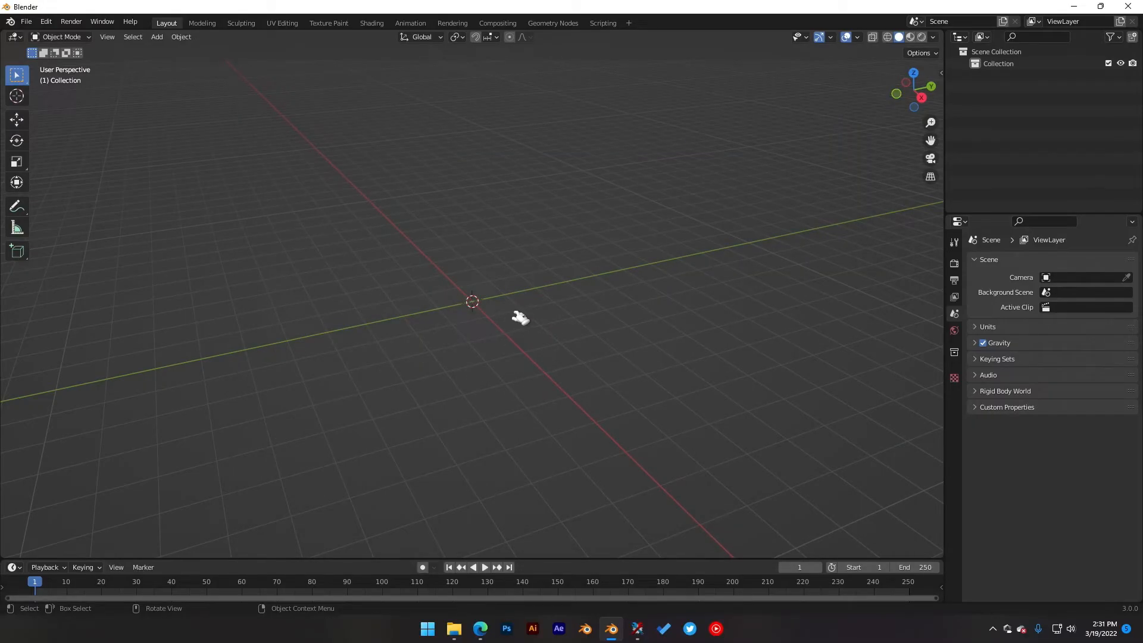
Step: Display the imported demon model in Material Preview shading and examine its textures from several angles
middle_drag(540, 331, 517, 508)
scroll(556, 253, down, 3)
middle_drag(476, 177, 505, 202)
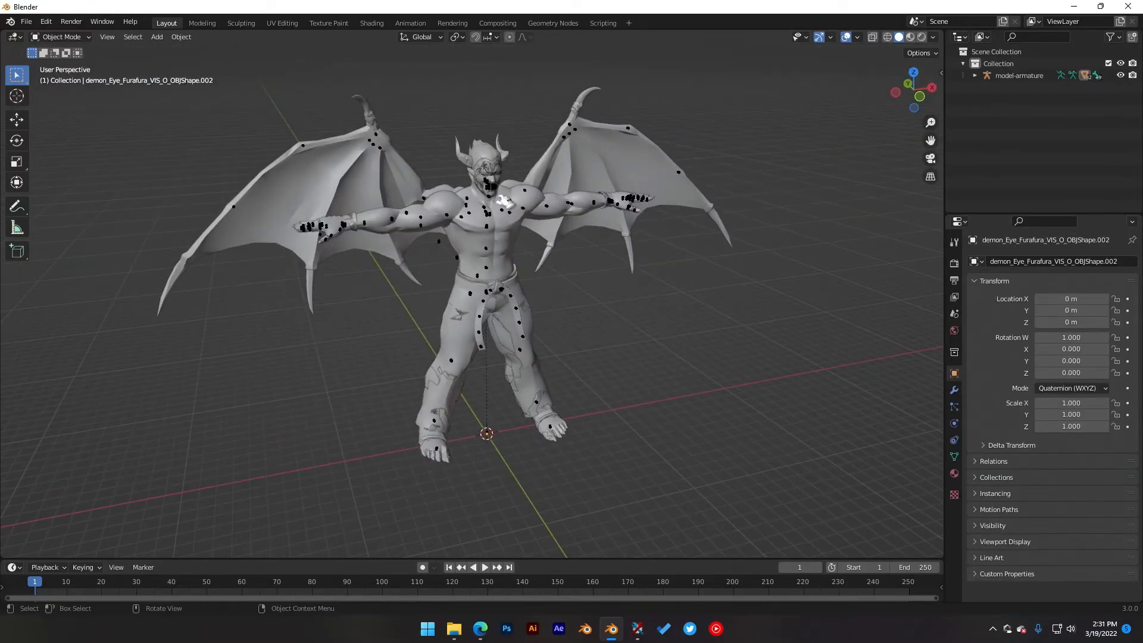
click(910, 37)
scroll(533, 255, up, 3)
middle_drag(533, 255, 468, 261)
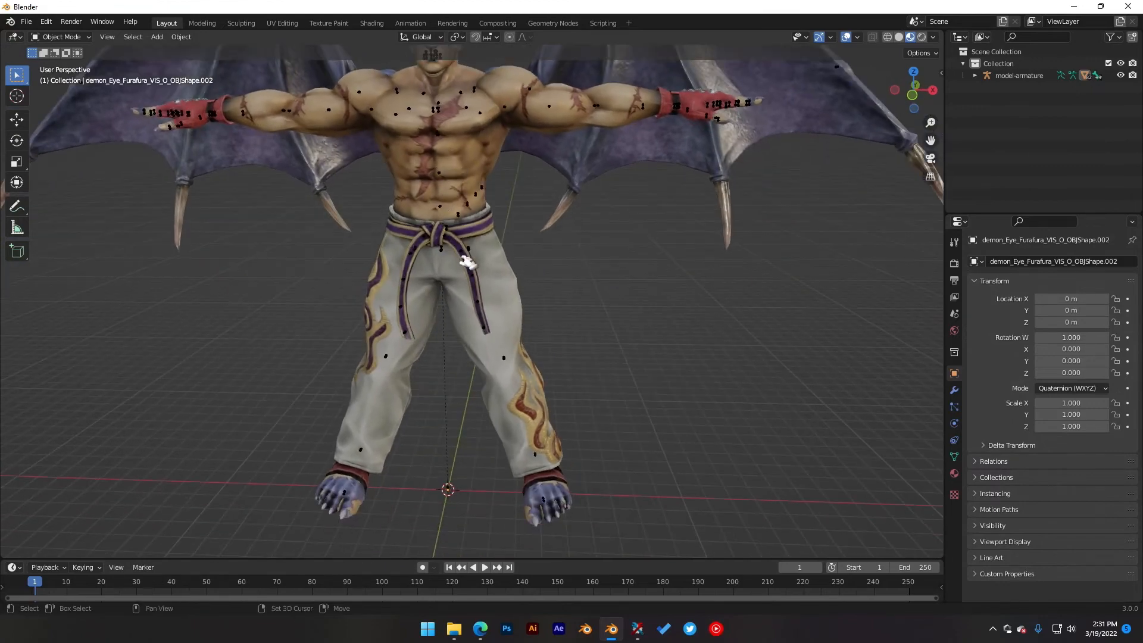
middle_drag(502, 329, 504, 274)
shift+middle_drag(495, 227, 545, 396)
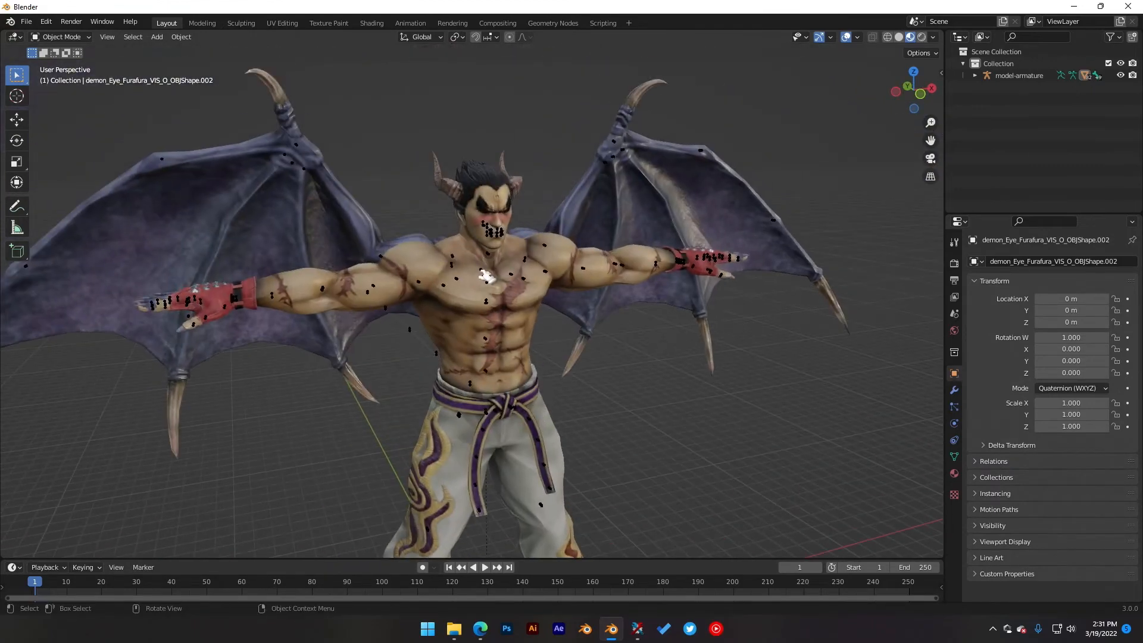
middle_drag(439, 296, 423, 288)
scroll(495, 292, up, 1)
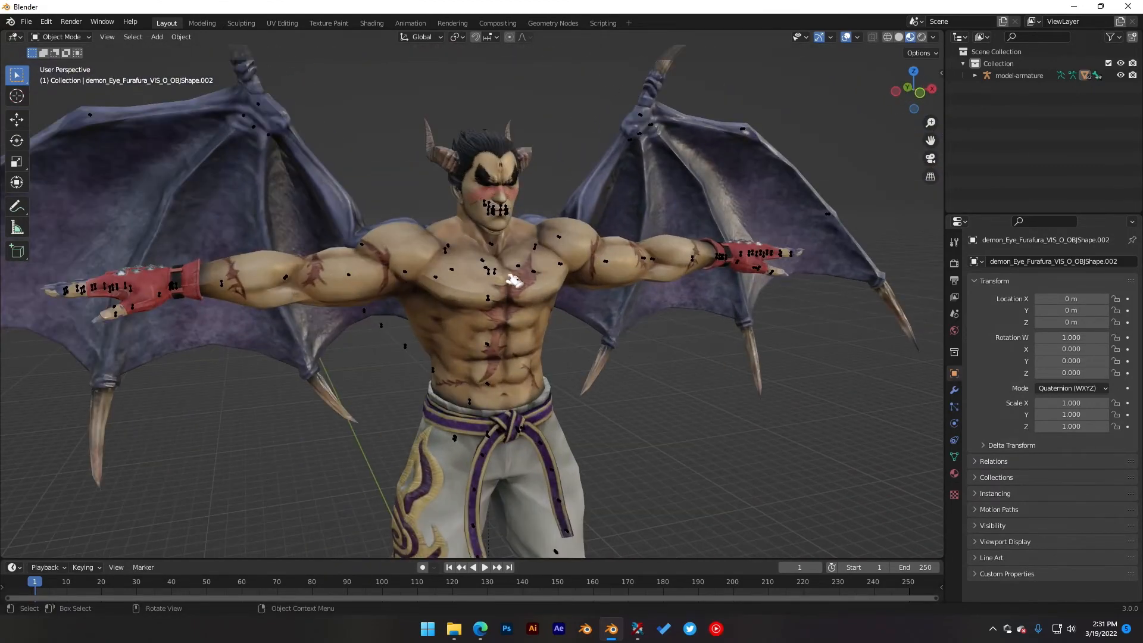
Step: Select the demon model's armature and start a NUANMB import in the bookmarked Animation folder
click(26, 22)
mouse_move(98, 183)
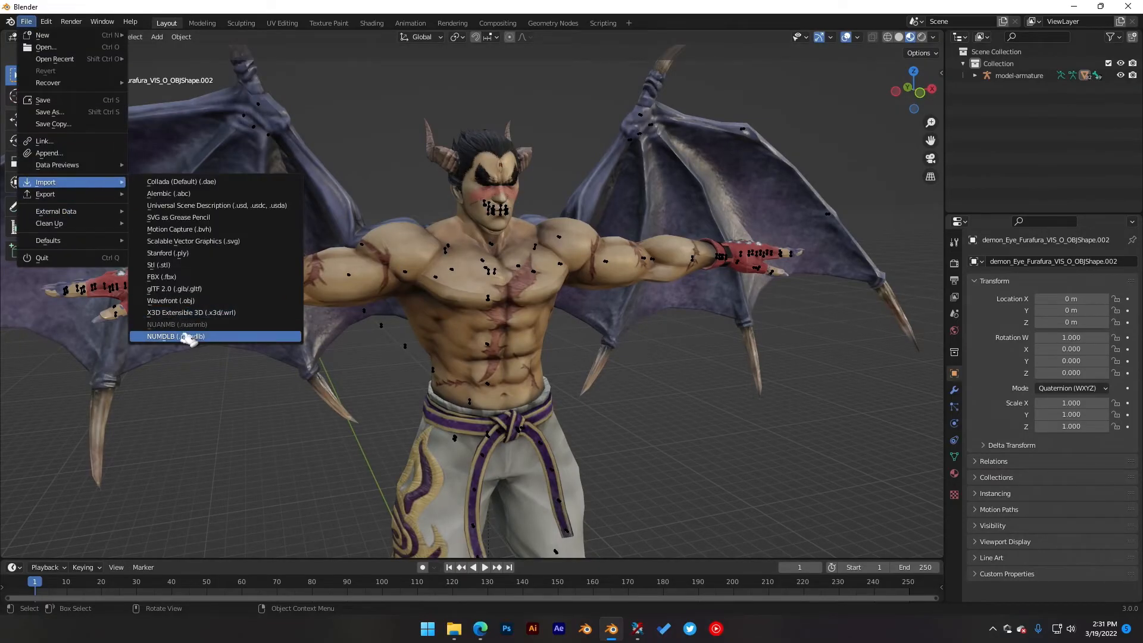
click(608, 264)
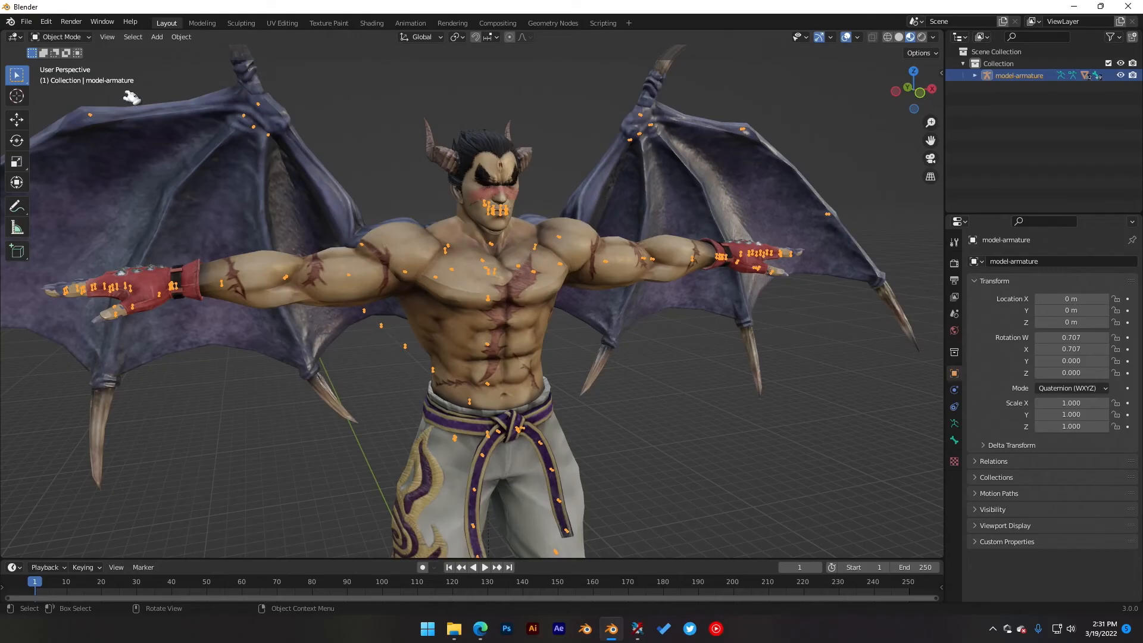
click(26, 22)
mouse_move(89, 182)
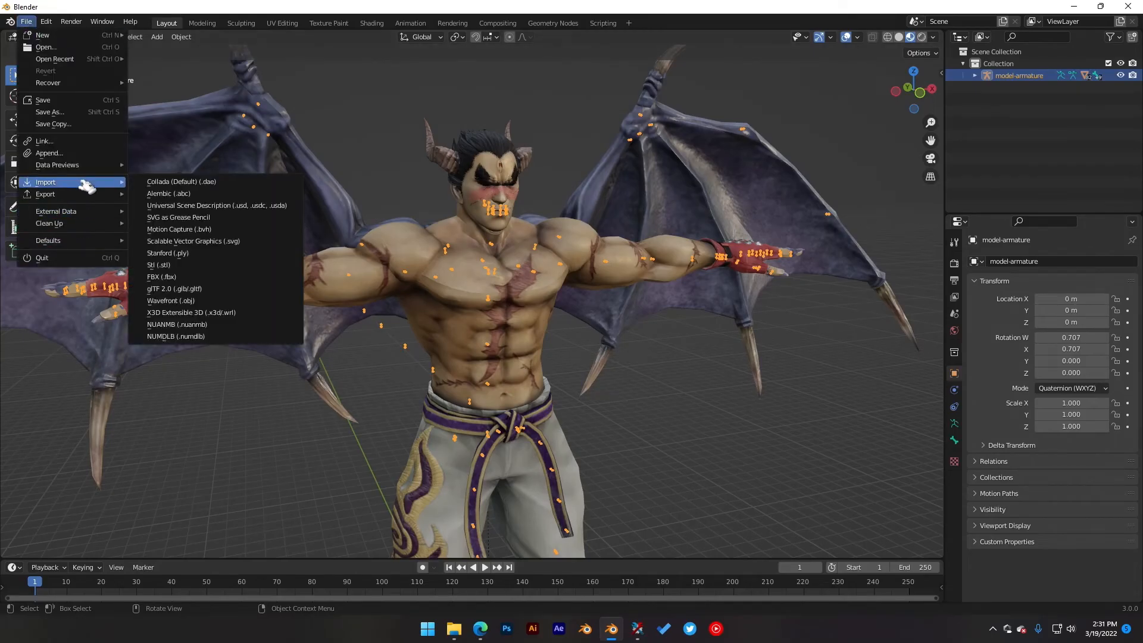
click(226, 324)
click(292, 366)
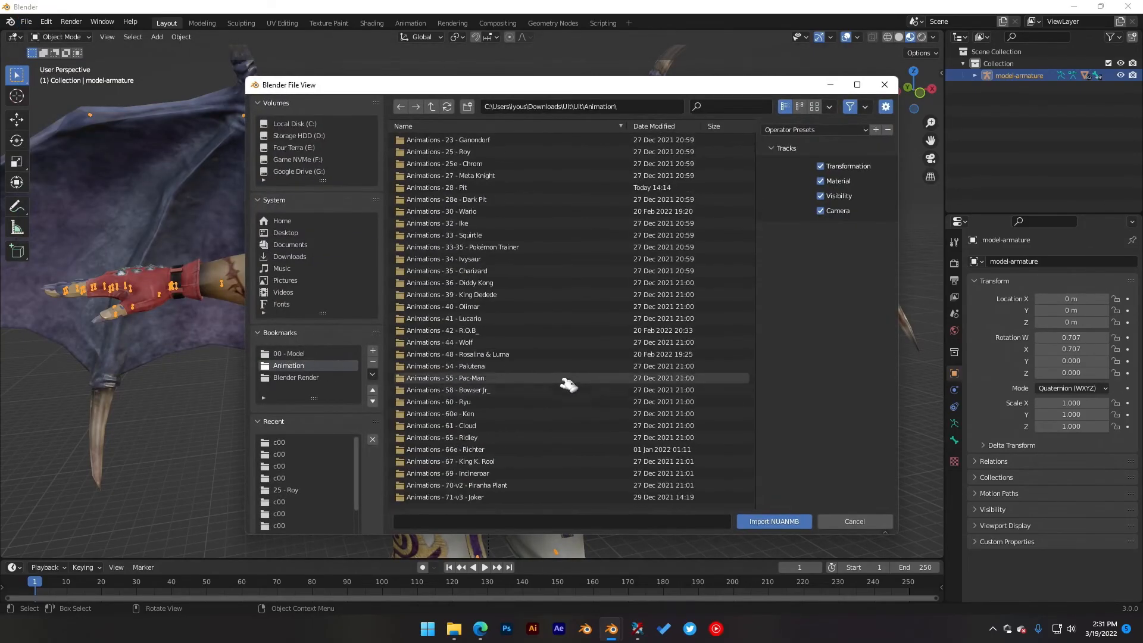
Step: Open the fighter/demon/motion/body/c00 folder inside Animations - 81-v12 - Kazuya
scroll(568, 386, down, 4)
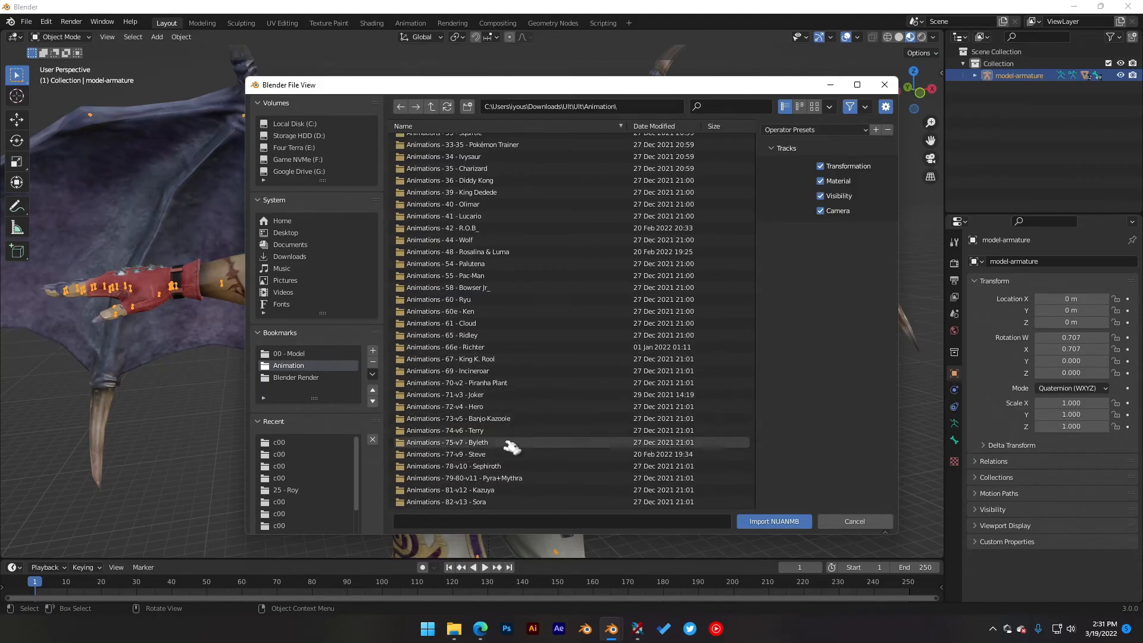
double_click(503, 490)
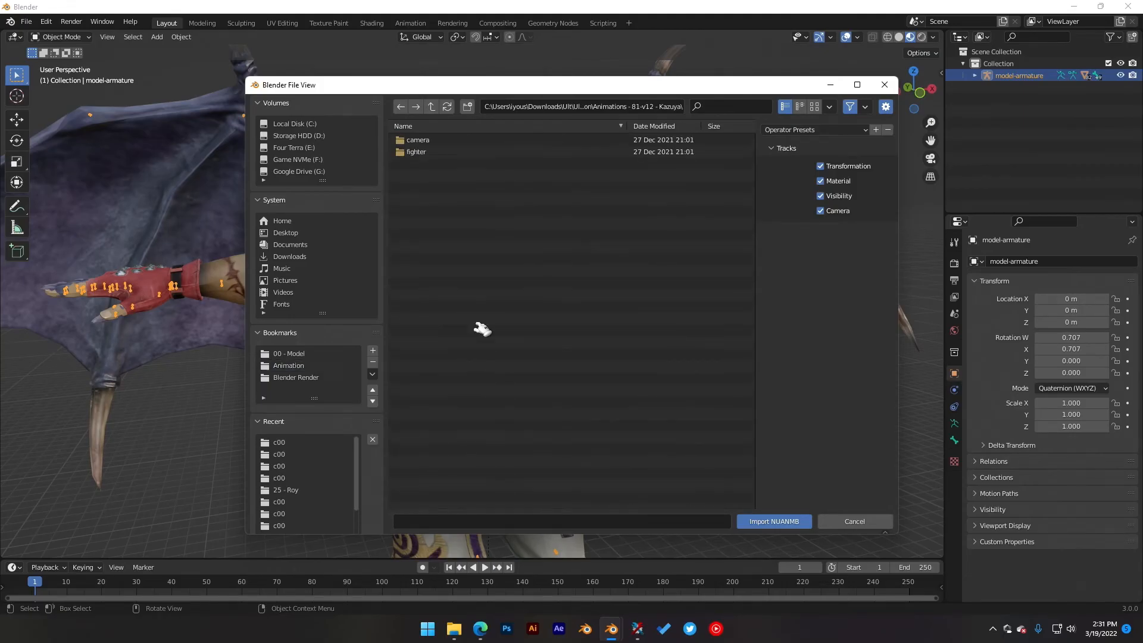
double_click(437, 151)
double_click(416, 142)
double_click(417, 141)
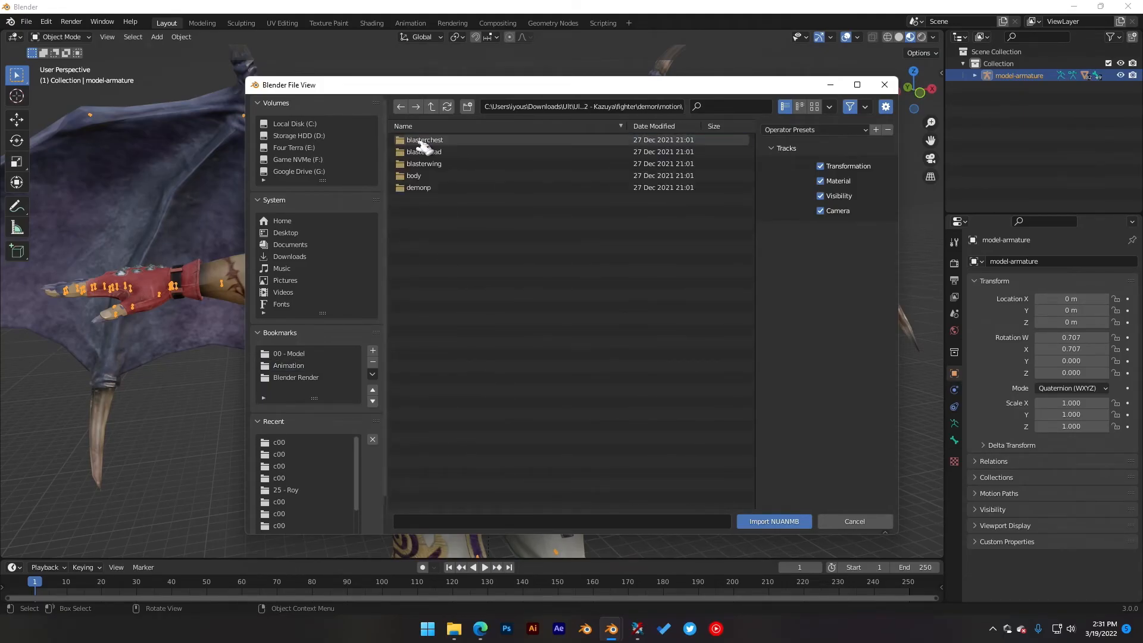
double_click(461, 179)
double_click(421, 142)
Step: Filter the animation files by "appeal" and import j01appealhil.nuanmb onto the demon armature
click(744, 106)
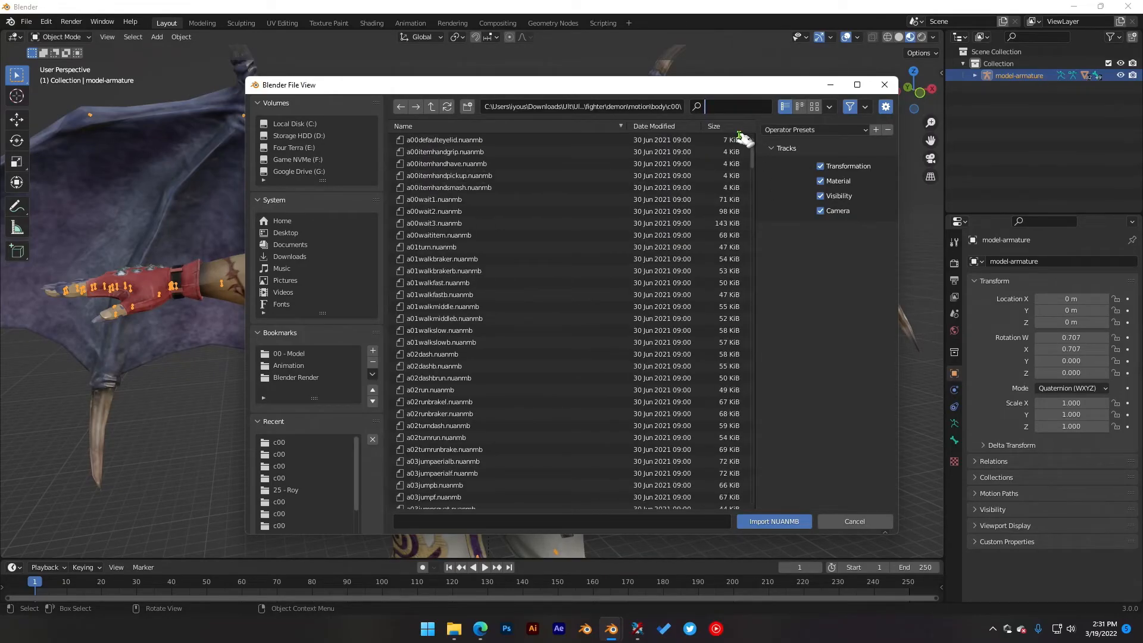
text(a)
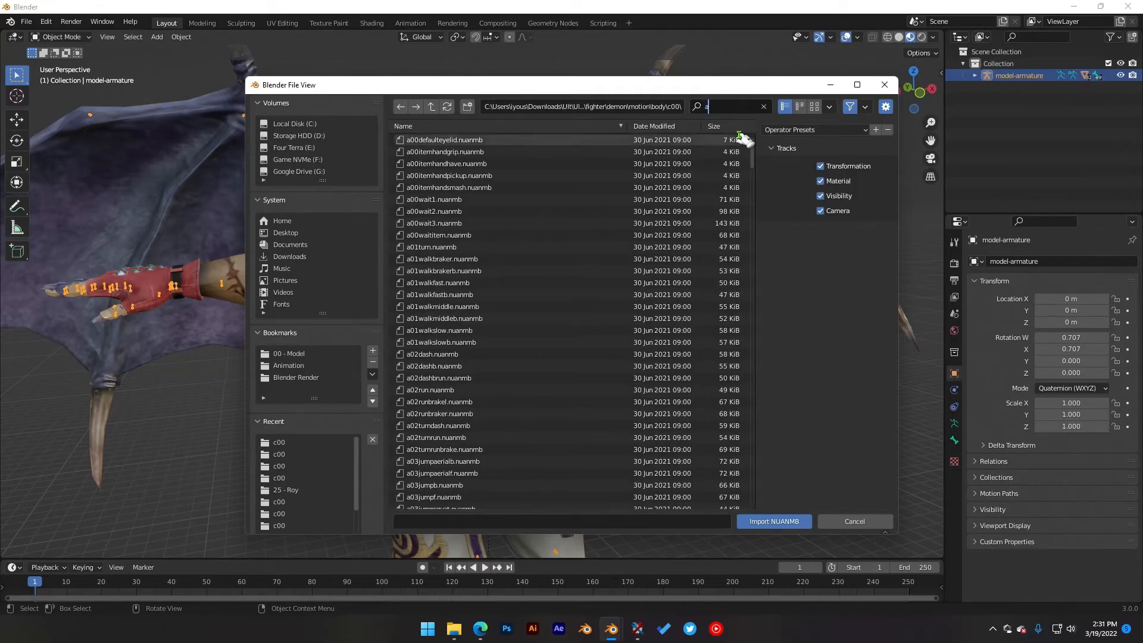
text(ppeal)
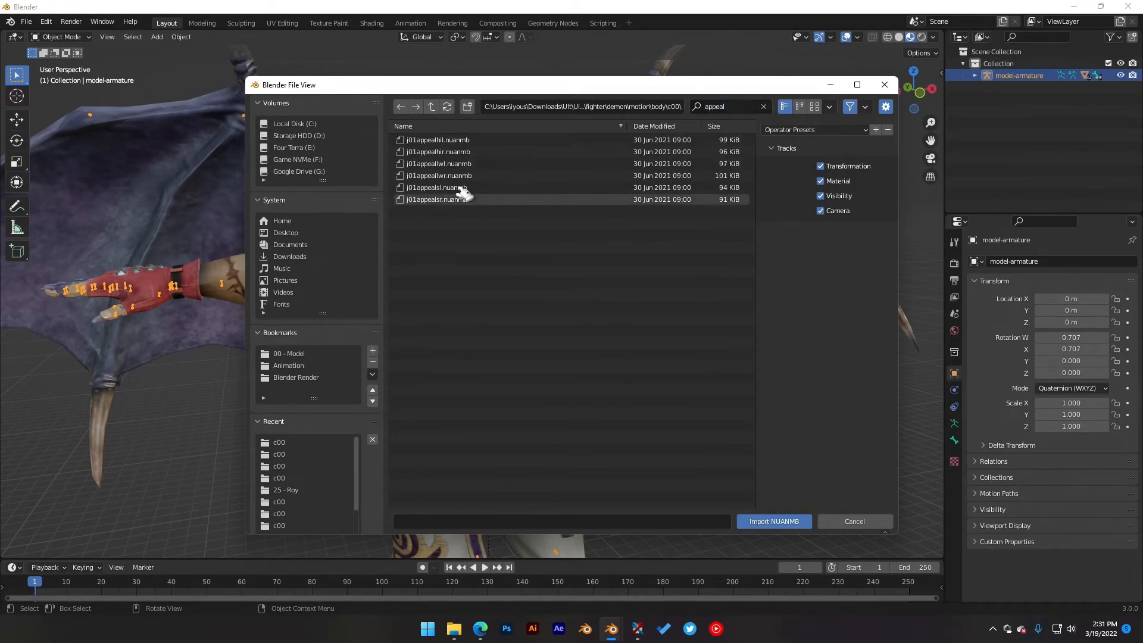
double_click(495, 141)
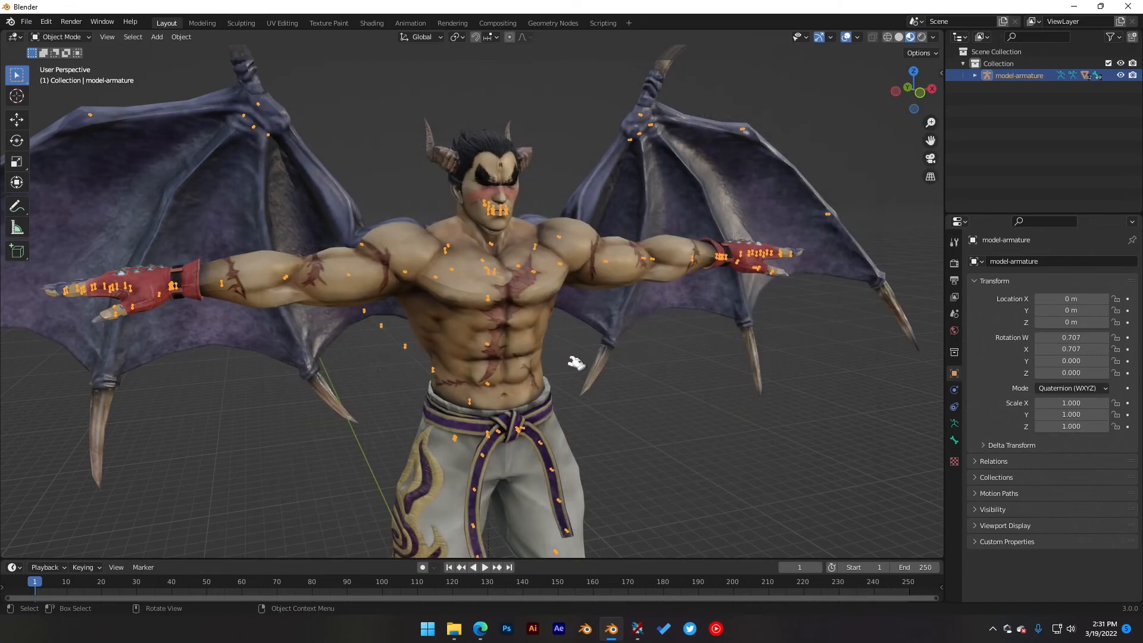
Step: Return the animated armature to Object Mode, deselect it and view the posed character from several angles
middle_drag(617, 321, 571, 393)
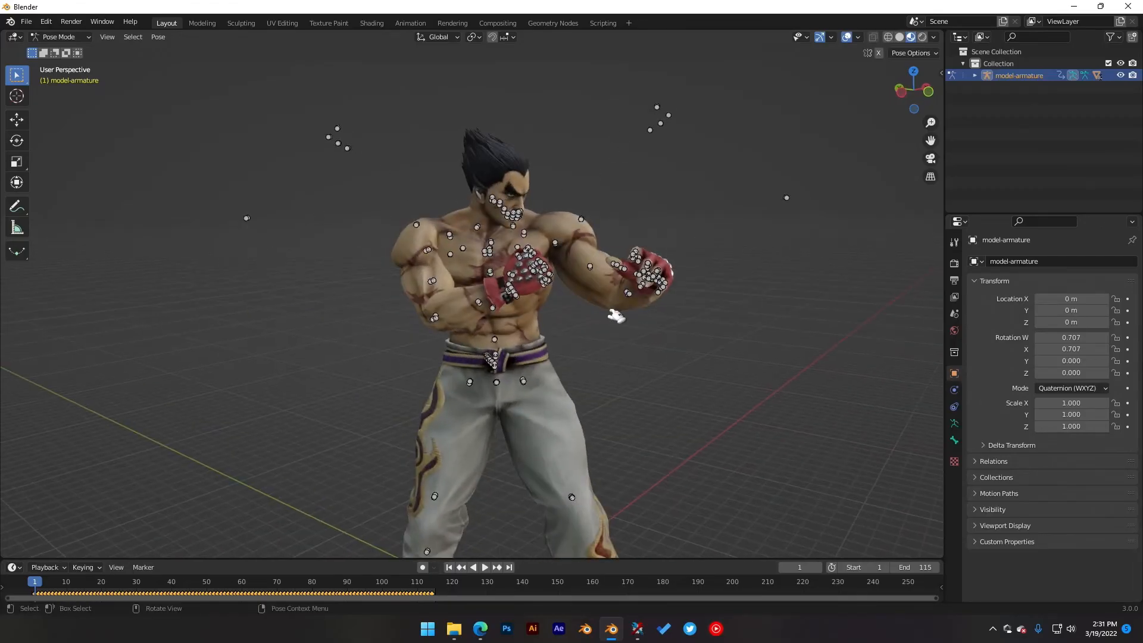
key(ctrl+Tab)
click(635, 194)
scroll(643, 279, up, 4)
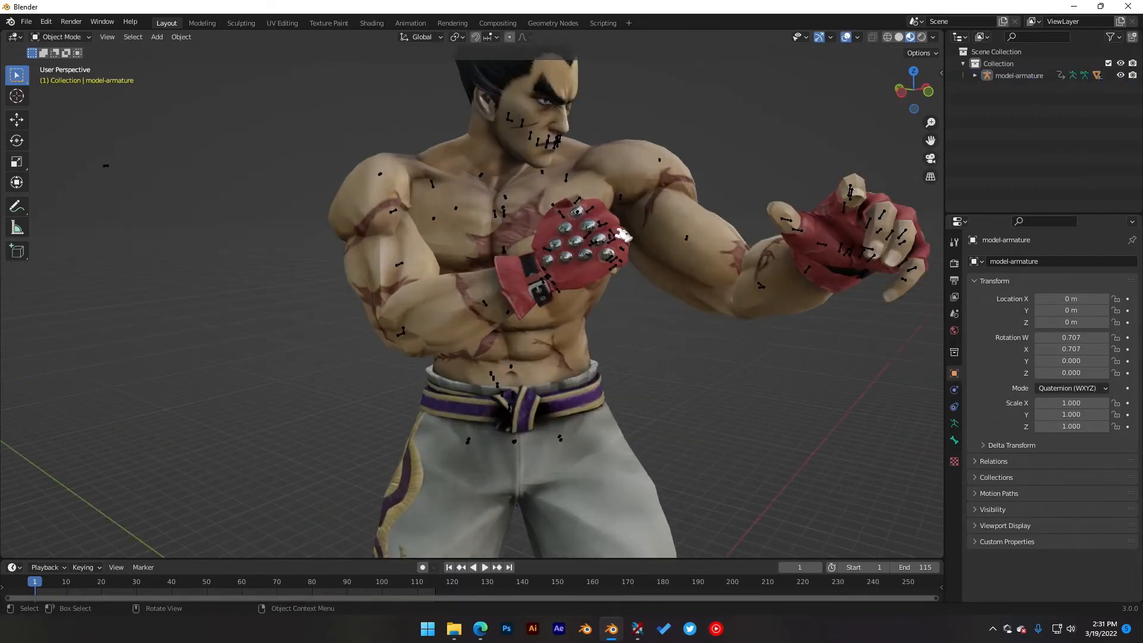
shift+middle_drag(617, 230, 338, 408)
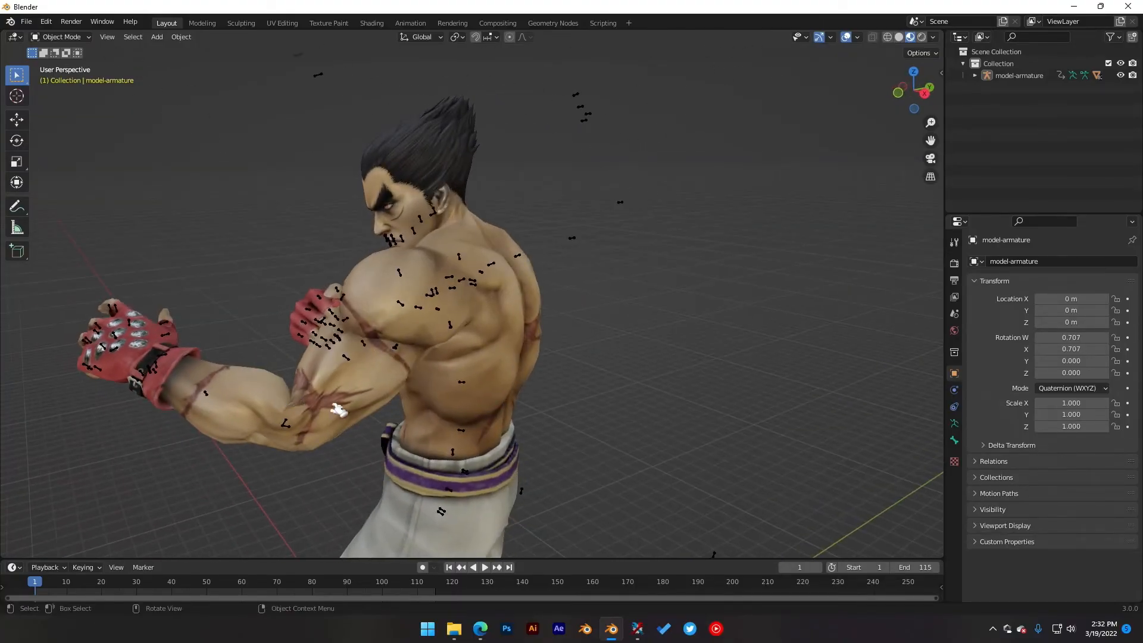
click(340, 409)
click(514, 385)
middle_drag(514, 385, 672, 286)
scroll(575, 231, up, 5)
scroll(575, 231, down, 5)
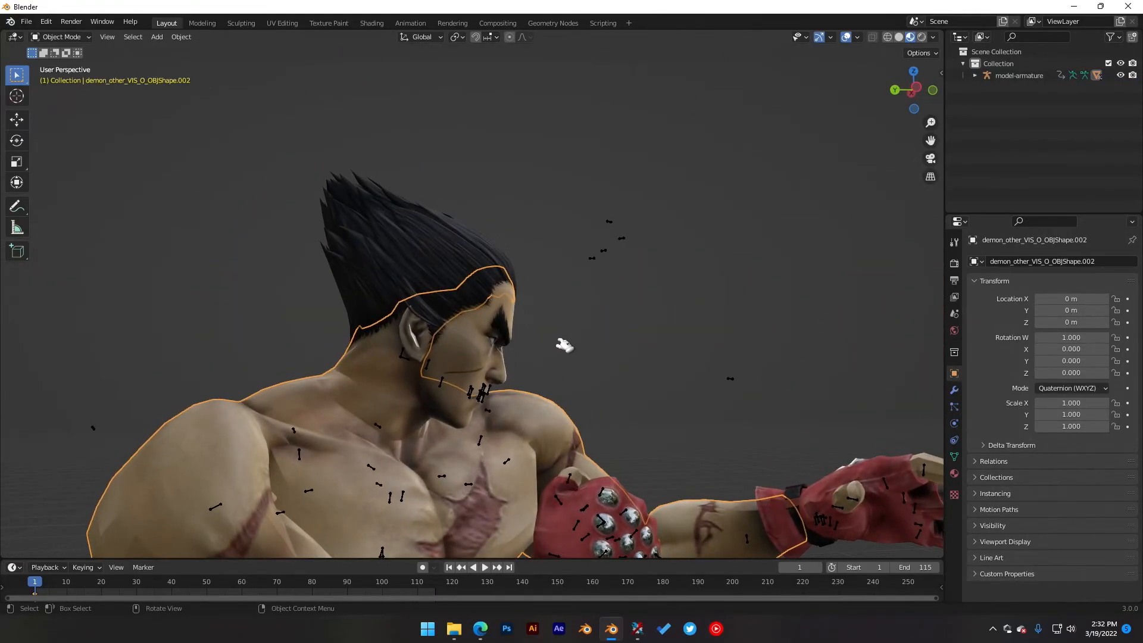
middle_drag(561, 339, 505, 329)
click(508, 328)
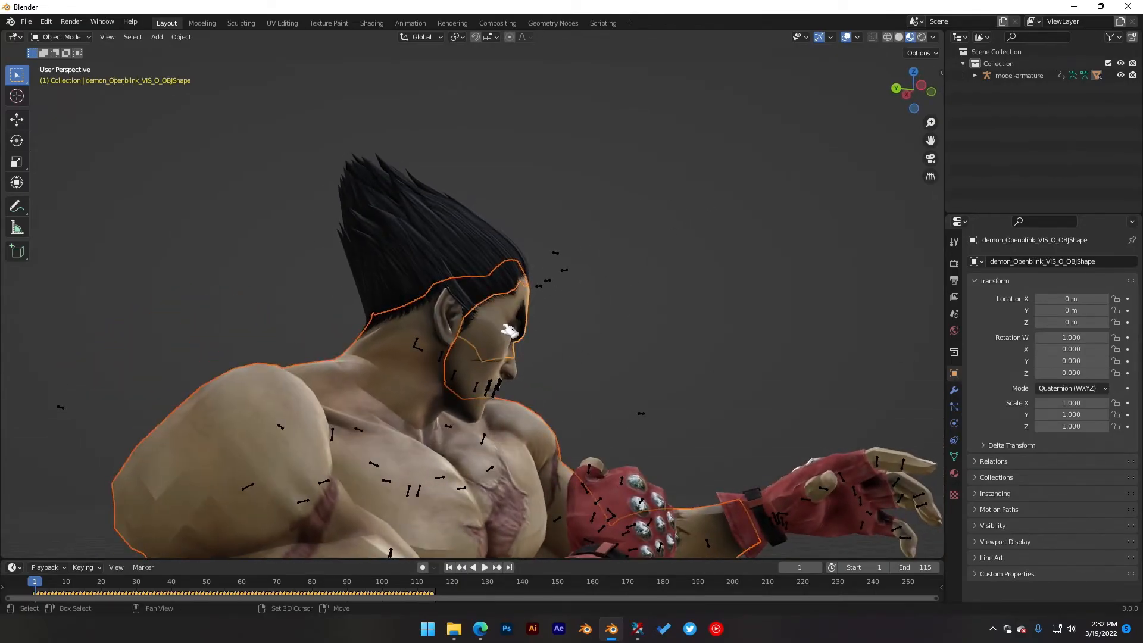
middle_drag(630, 361, 602, 327)
click(456, 369)
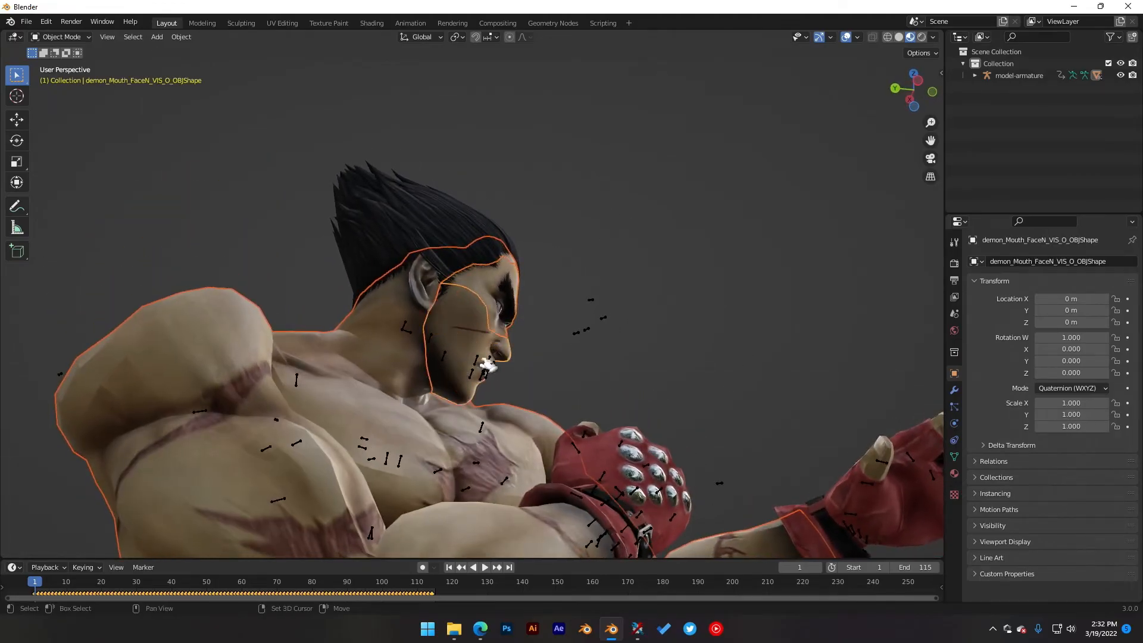
middle_drag(482, 363, 378, 352)
shift+click(361, 346)
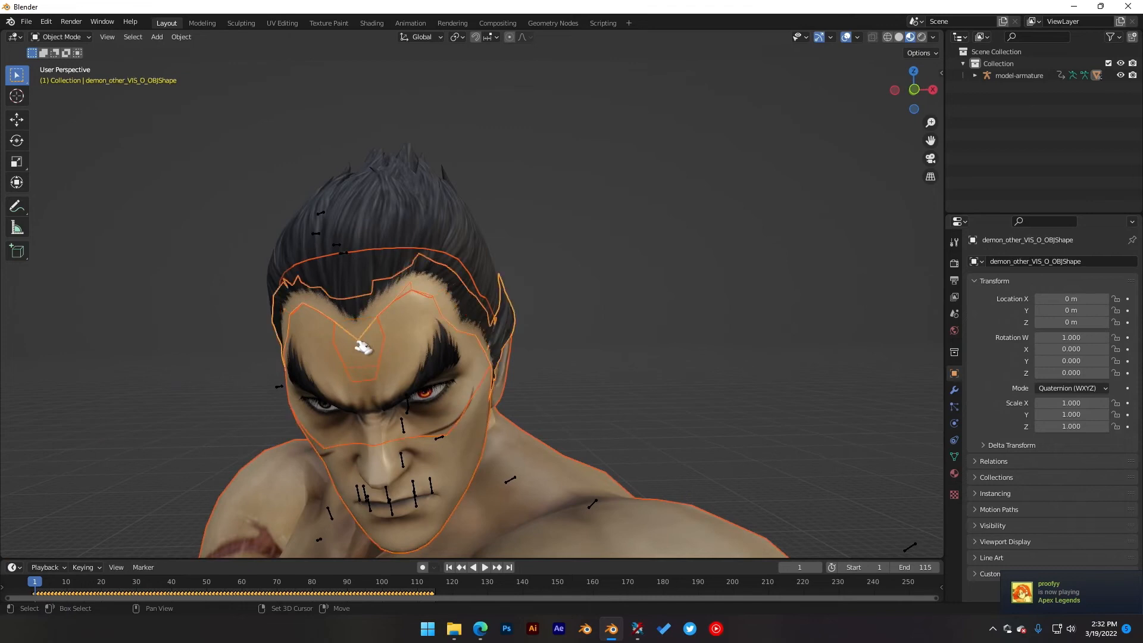
shift+click(362, 346)
Step: Join the third-eye forehead piece, the eye-area face mesh and the mouth mesh into the body mesh demon_other_VIS_O_OBJShape.002
click(517, 370)
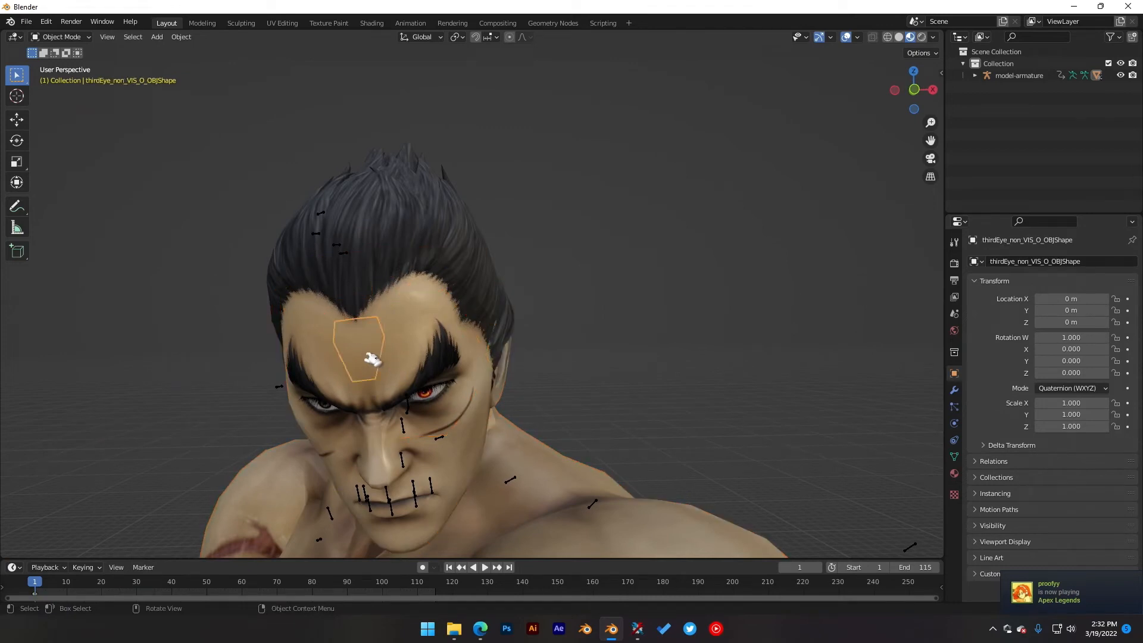
middle_drag(365, 333, 503, 365)
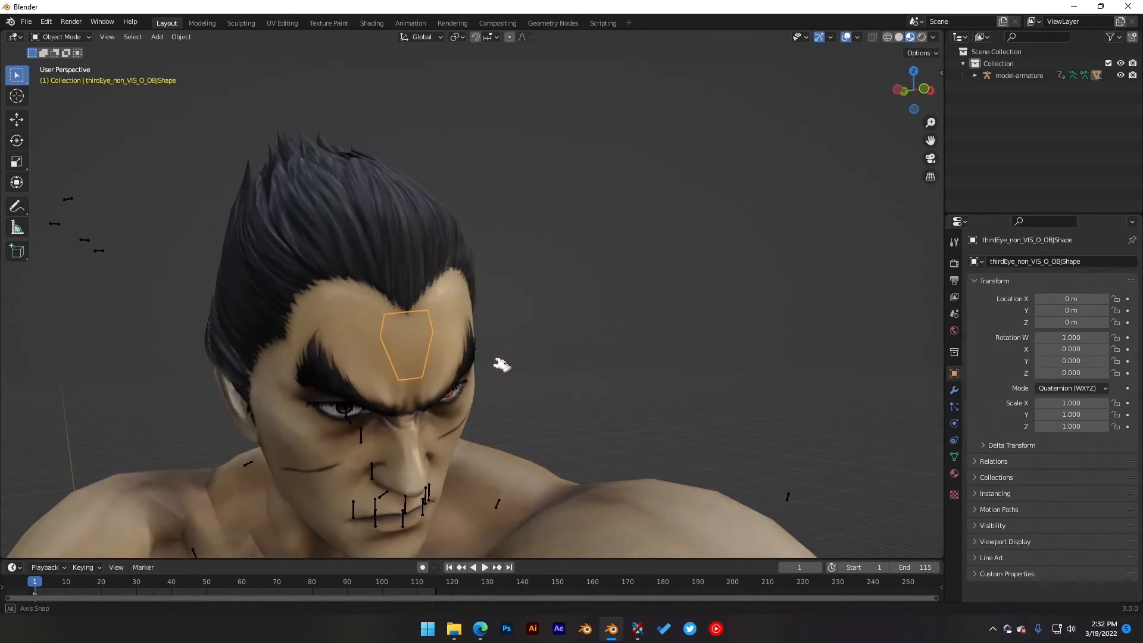
shift+click(379, 374)
shift+click(344, 495)
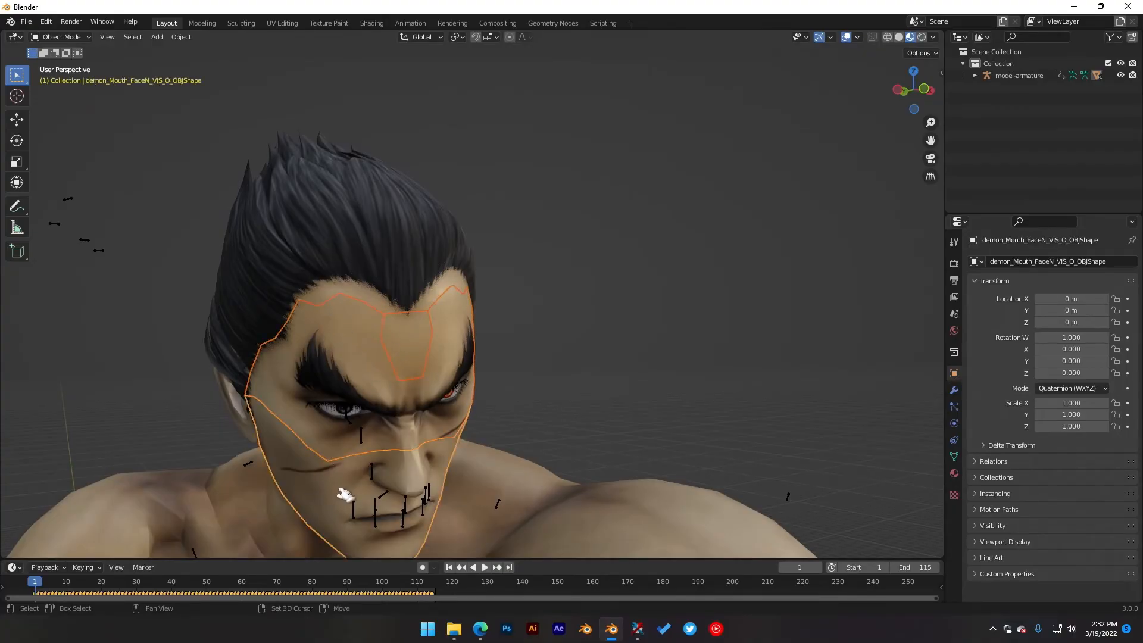
shift+middle_drag(347, 472, 431, 305)
shift+click(301, 448)
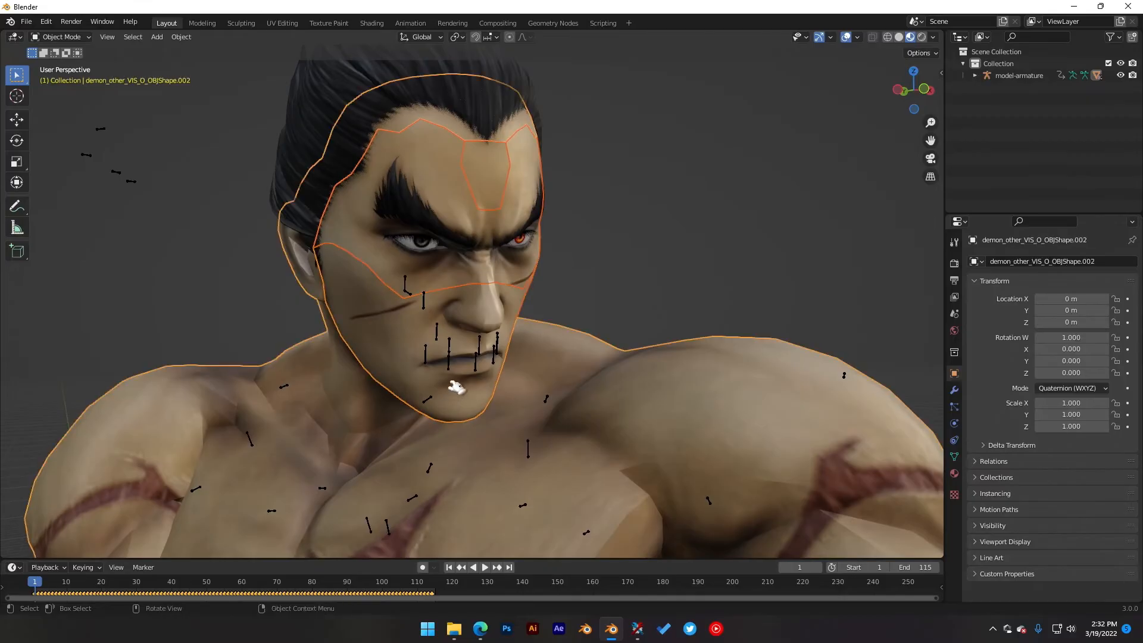
scroll(464, 383, down, 4)
middle_drag(443, 399, 507, 392)
key(ctrl+j)
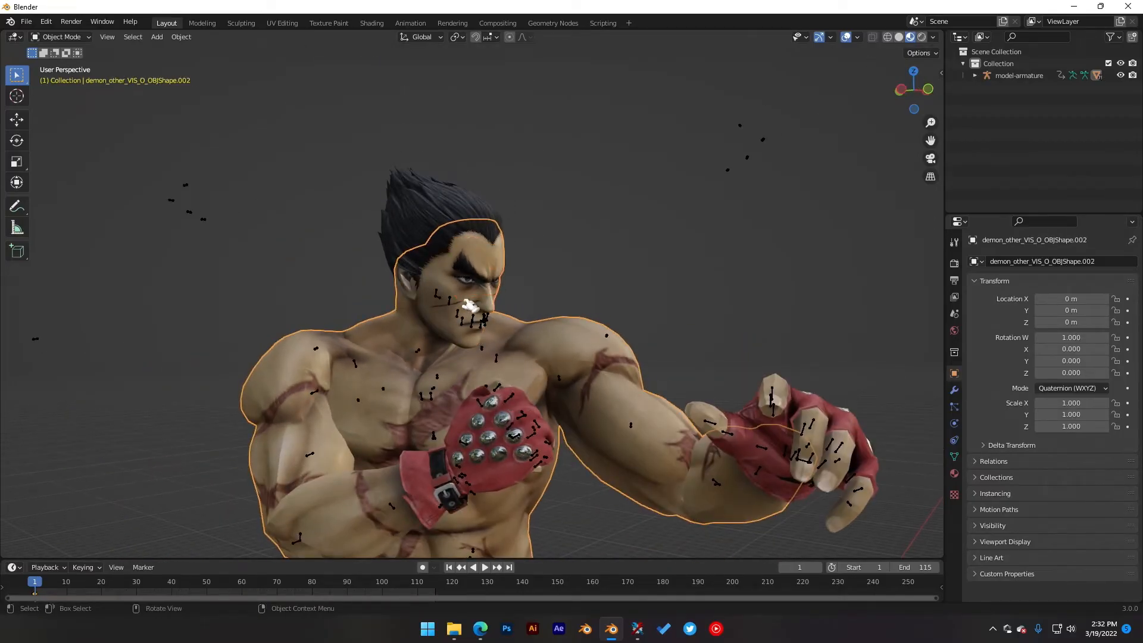
Step: Convert all the joined body mesh's triangles to quads and merge its vertices by distance in Edit Mode
key(Tab)
middle_drag(636, 202, 638, 303)
key(a)
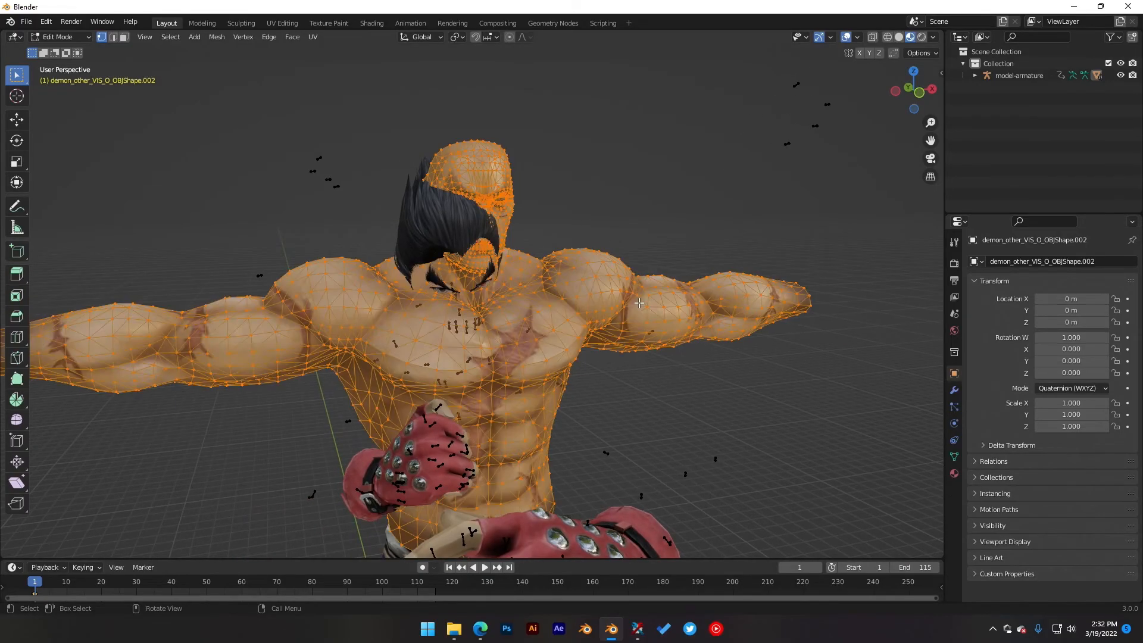
key(alt+j)
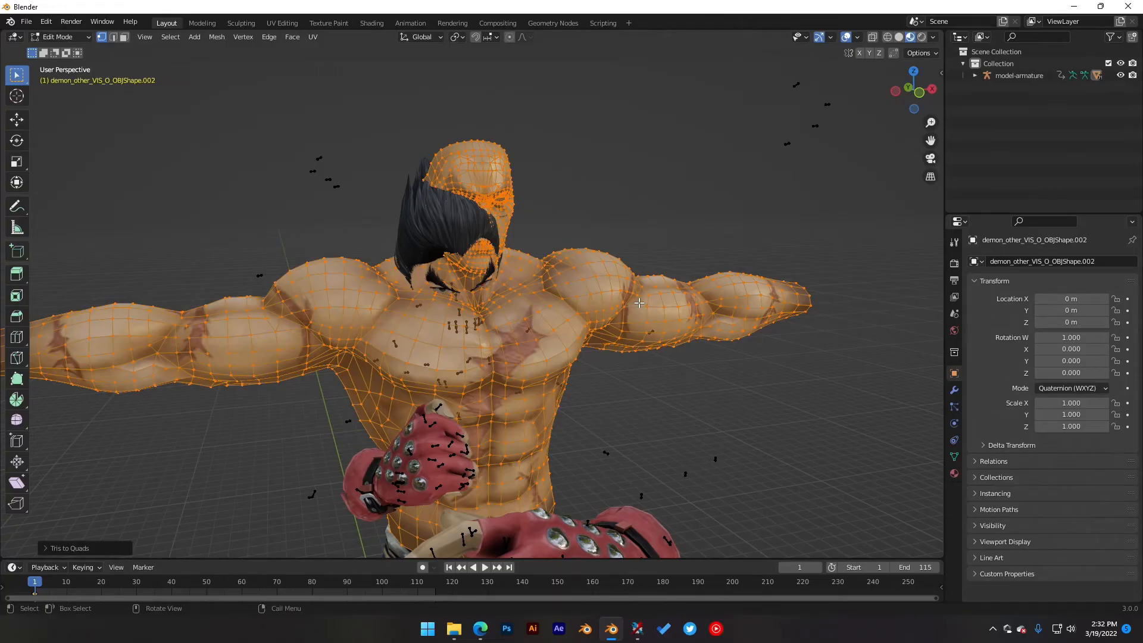
key(m)
click(639, 303)
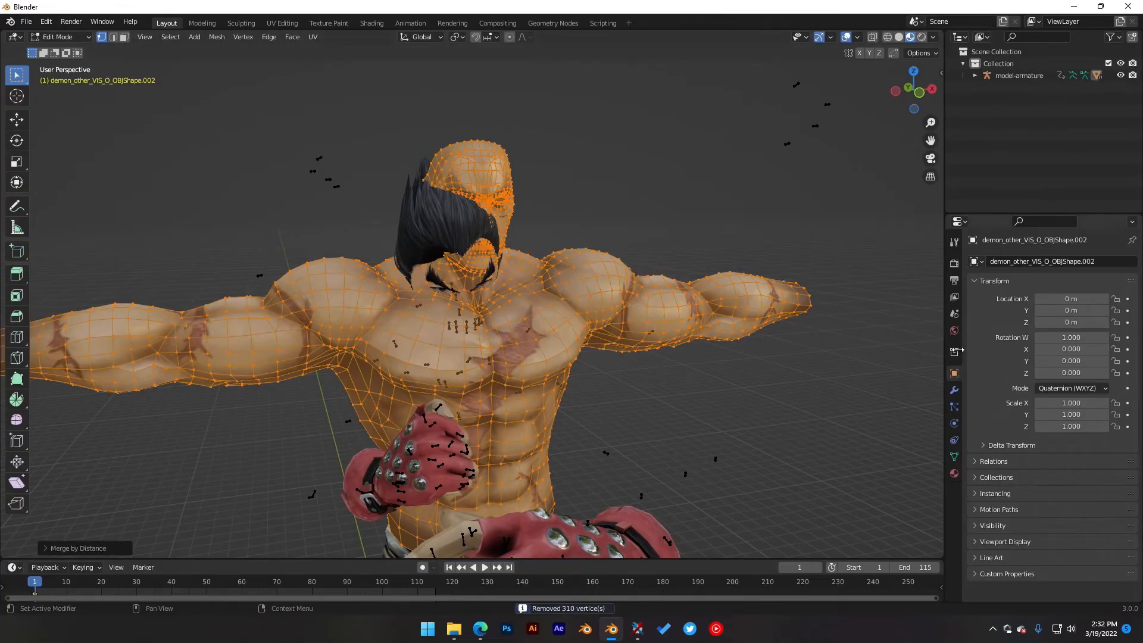
Step: Add a Subdivision Surface modifier to the joined body mesh and return to Object Mode
click(953, 390)
click(1014, 261)
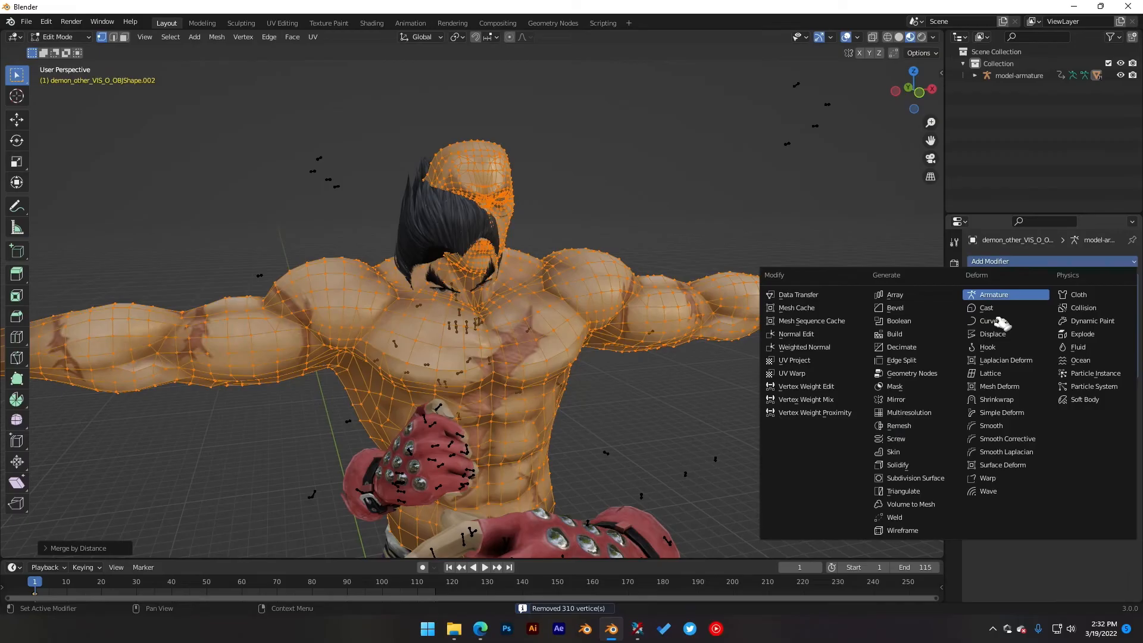
click(916, 478)
key(Tab)
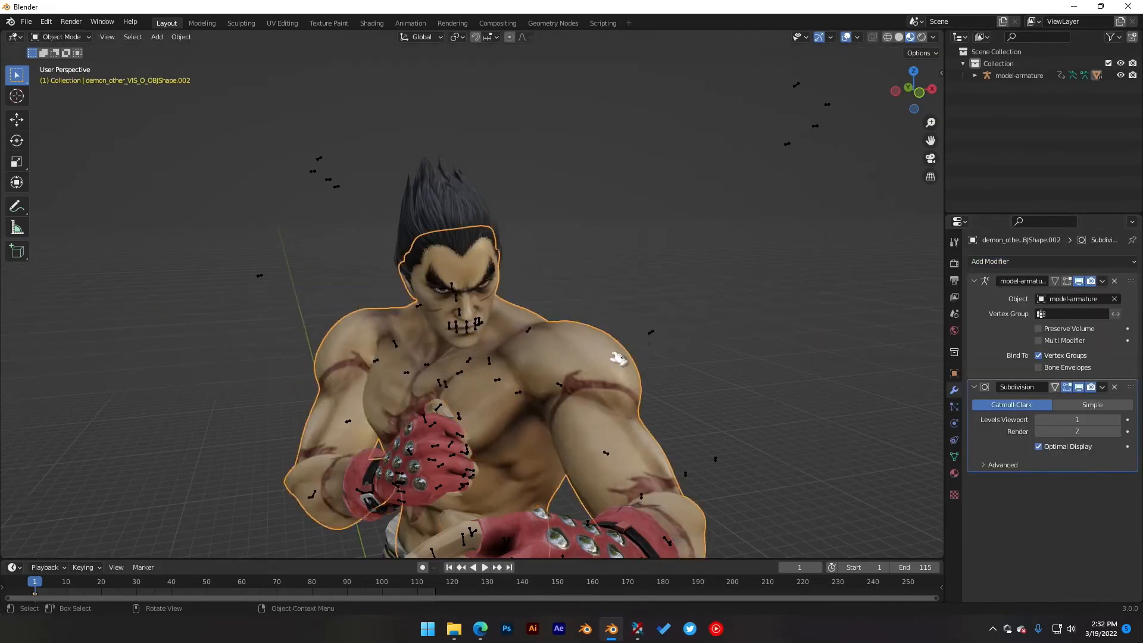
Step: Select the smoothed character's armature and switch it to Pose Mode
middle_drag(536, 369, 453, 417)
click(468, 417)
scroll(476, 428, up, 3)
middle_drag(388, 398, 515, 441)
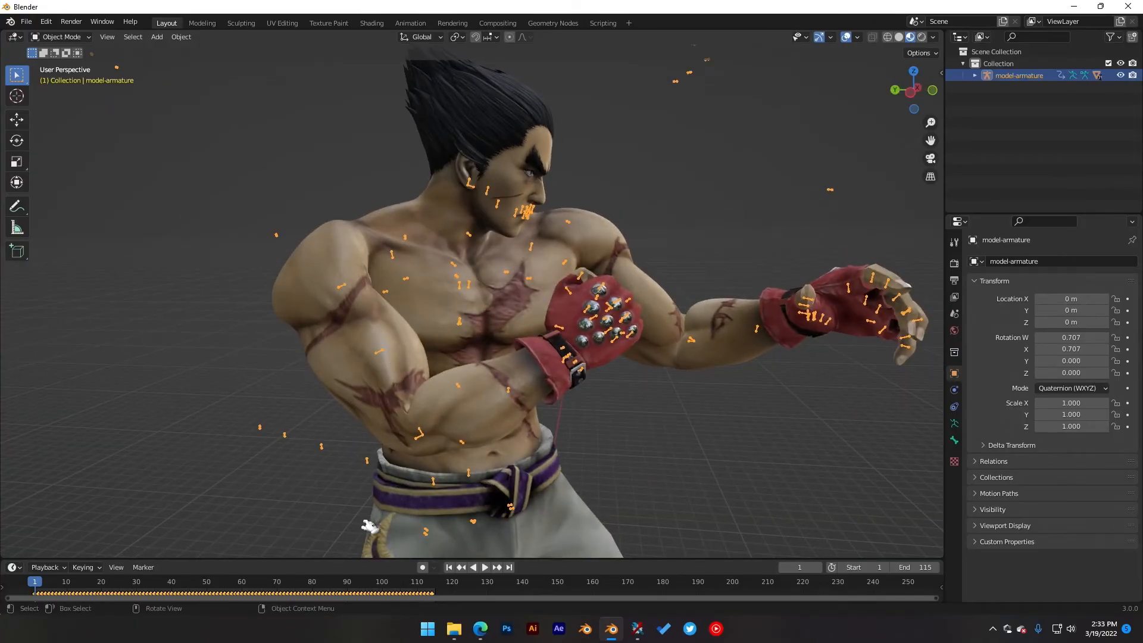
click(27, 22)
click(86, 38)
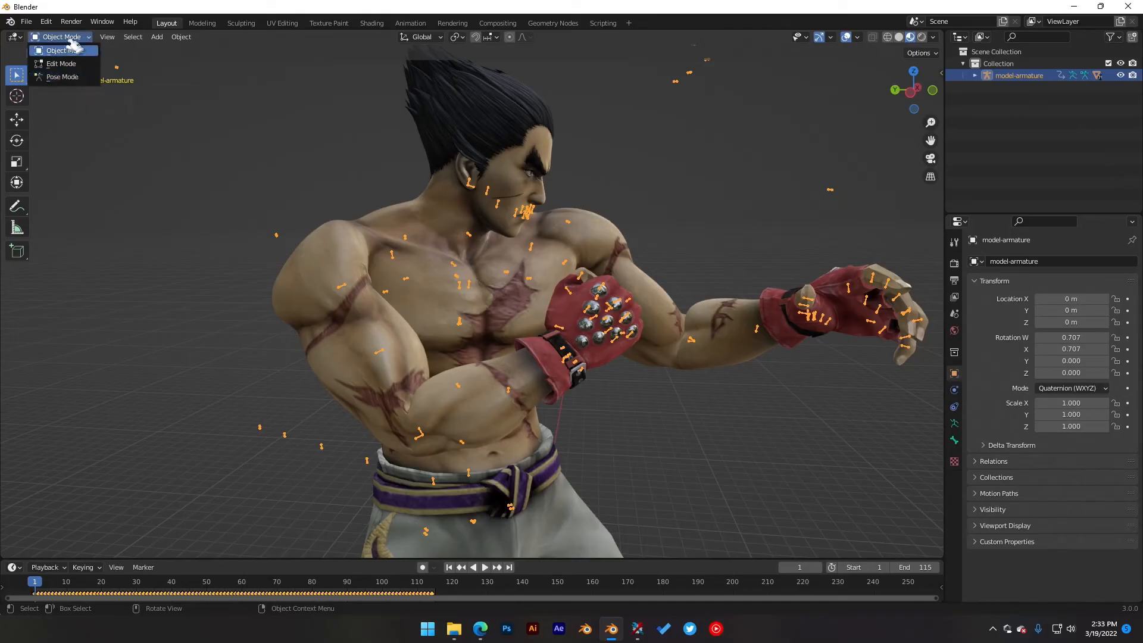
click(73, 80)
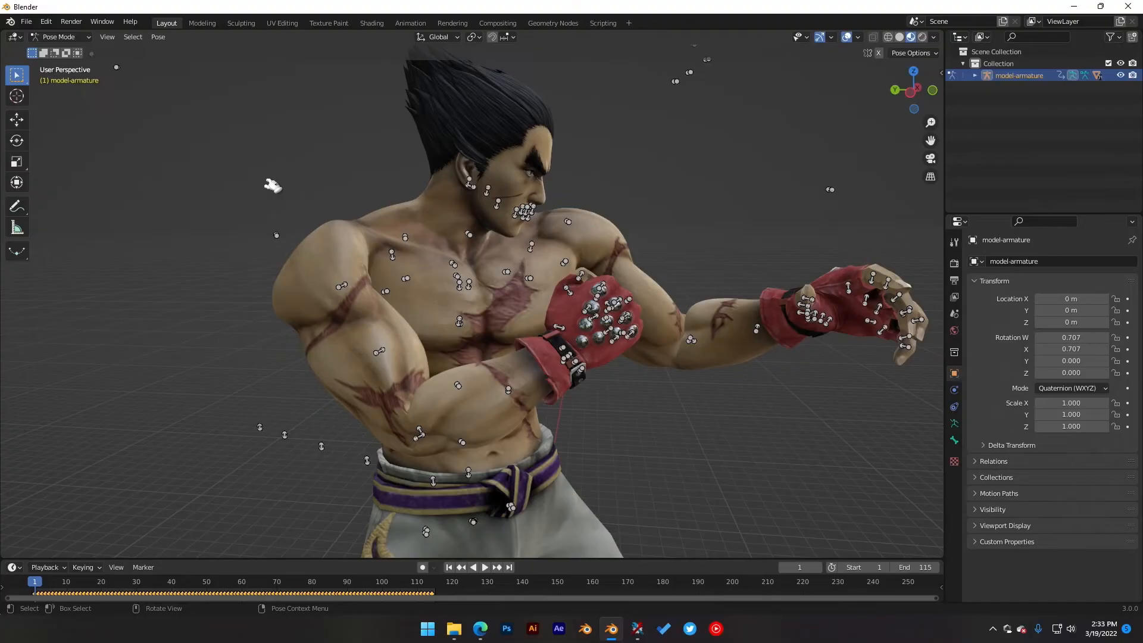
Step: Try rotating the right elbow helper bone H_ElbowR about the global Y axis and undo the rotation
middle_drag(496, 404, 543, 434)
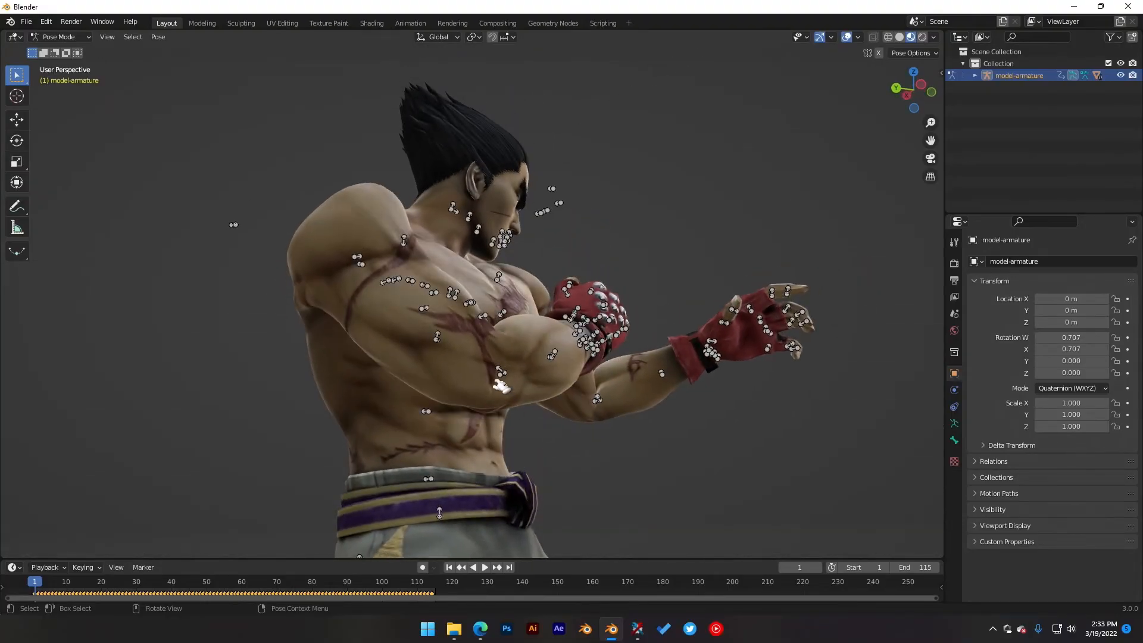
middle_drag(577, 379, 527, 406)
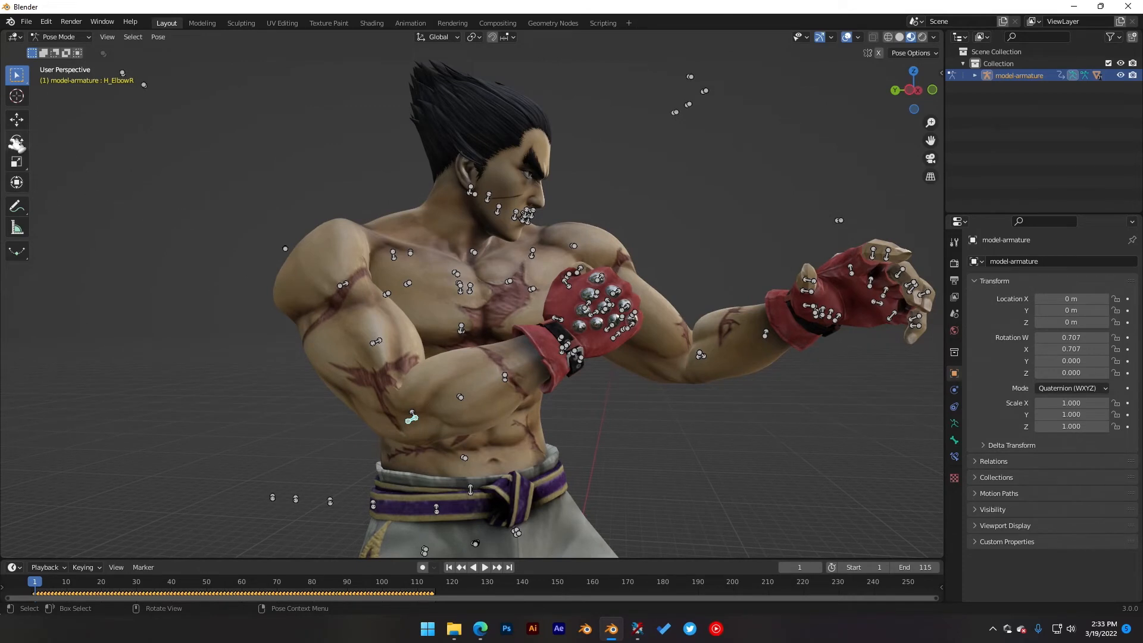
key(r)
key(y)
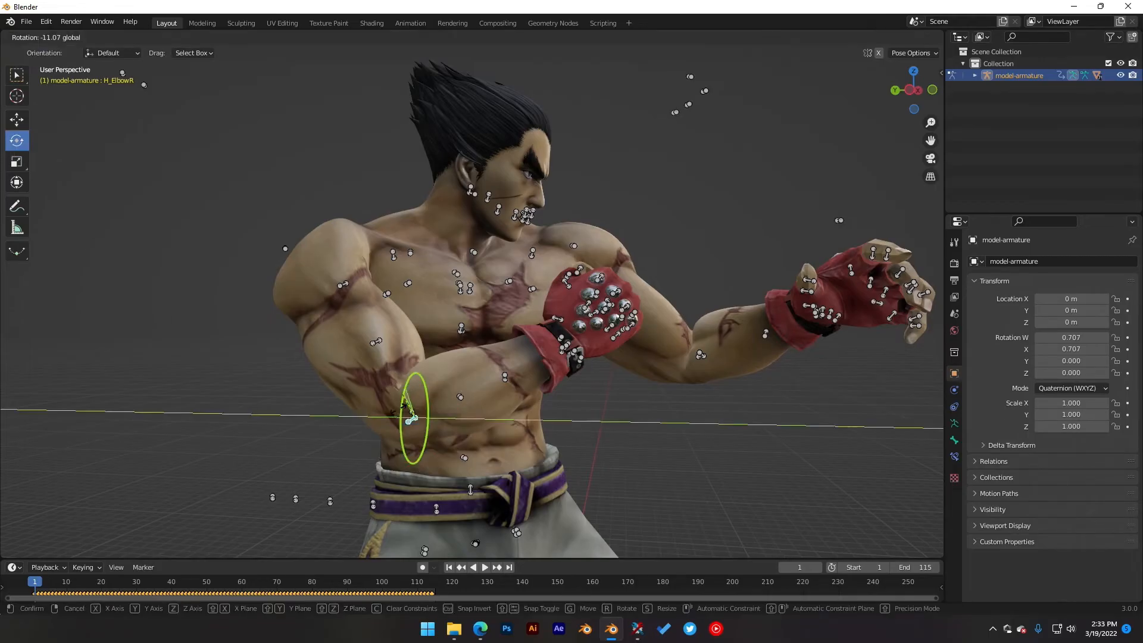
click(399, 388)
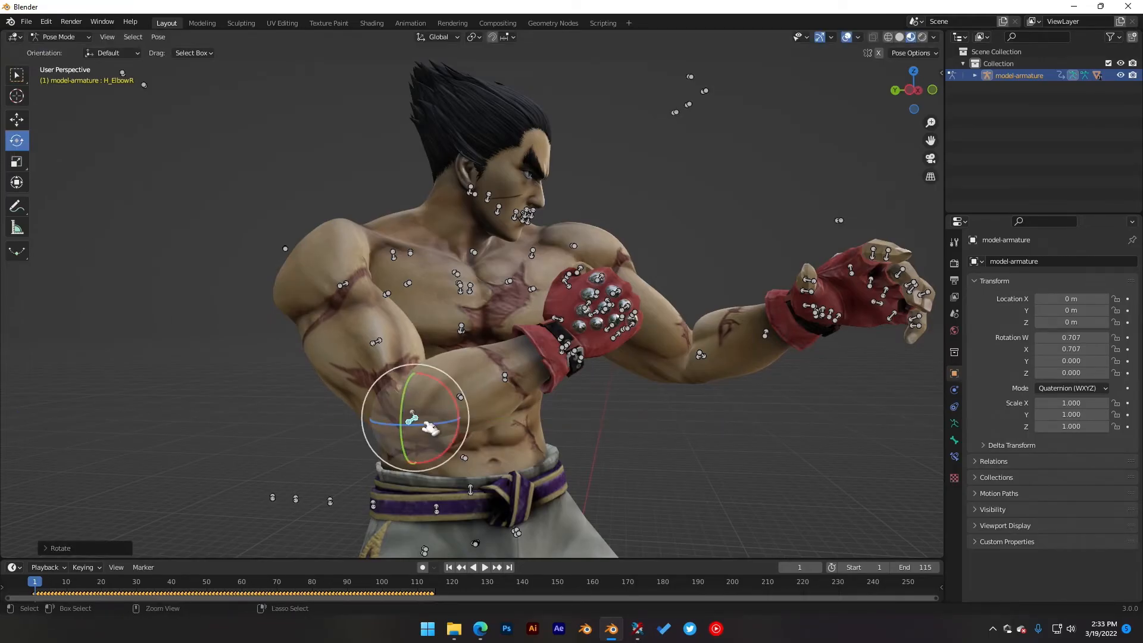
key(ctrl+z)
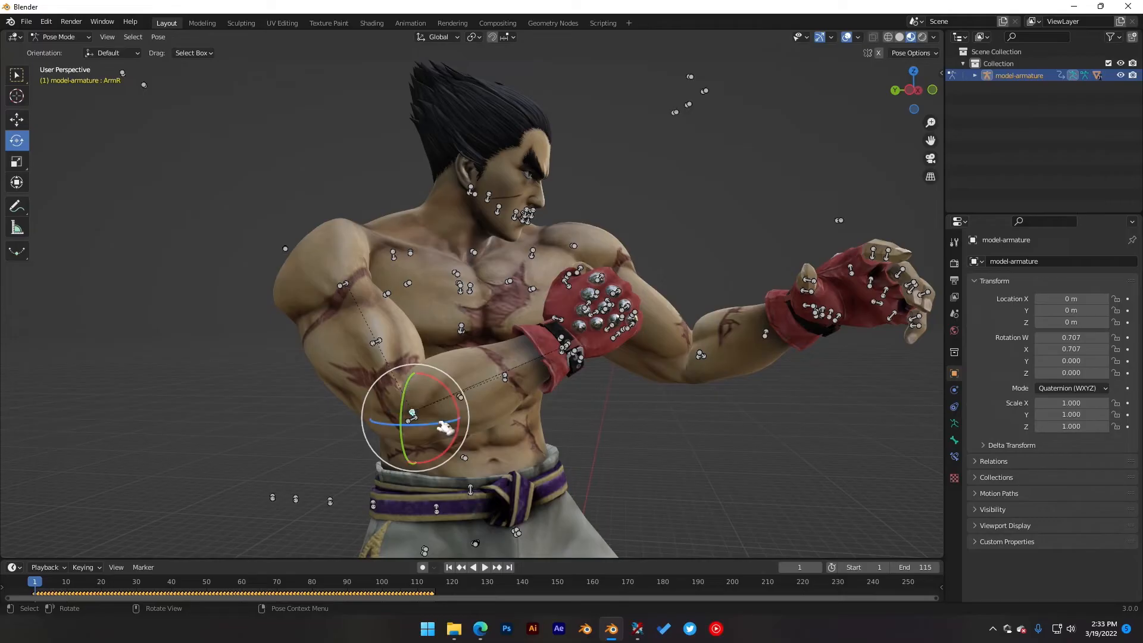
Step: Try rotating the right arm bone ArmR and the right elbow helper bone H_ElbowR about the global Z axis
drag(445, 426, 415, 424)
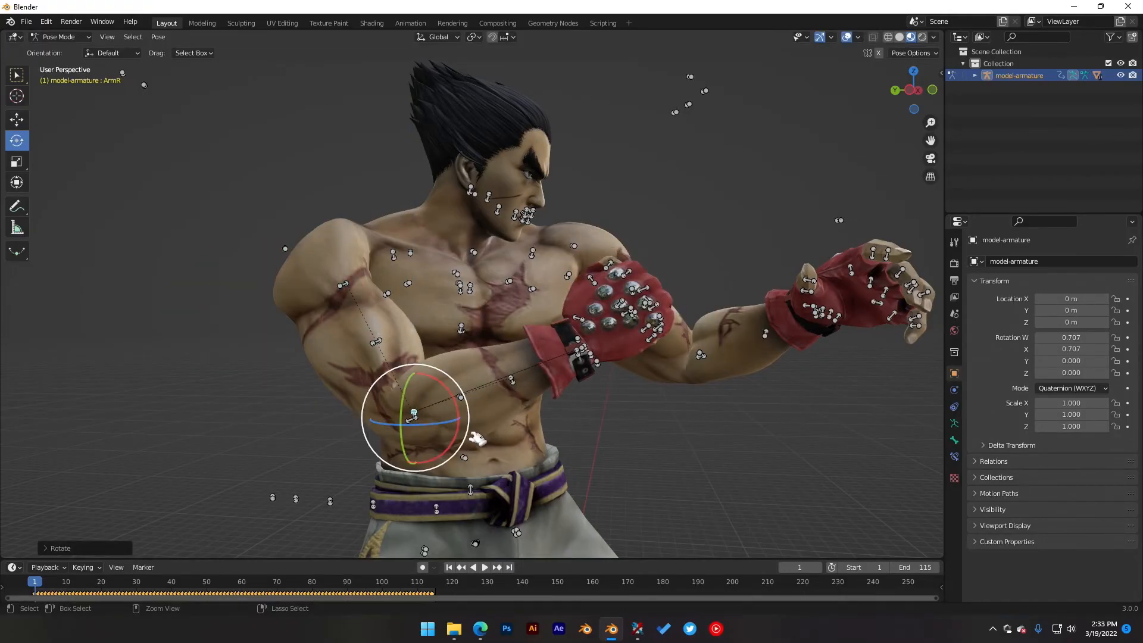
click(412, 420)
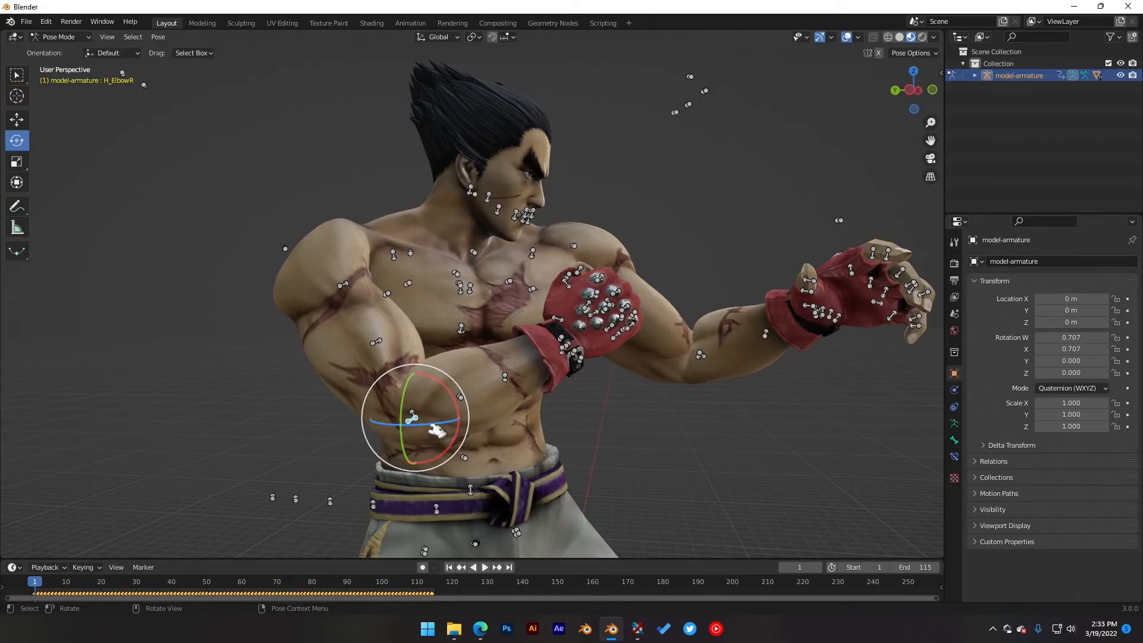
drag(438, 428, 321, 429)
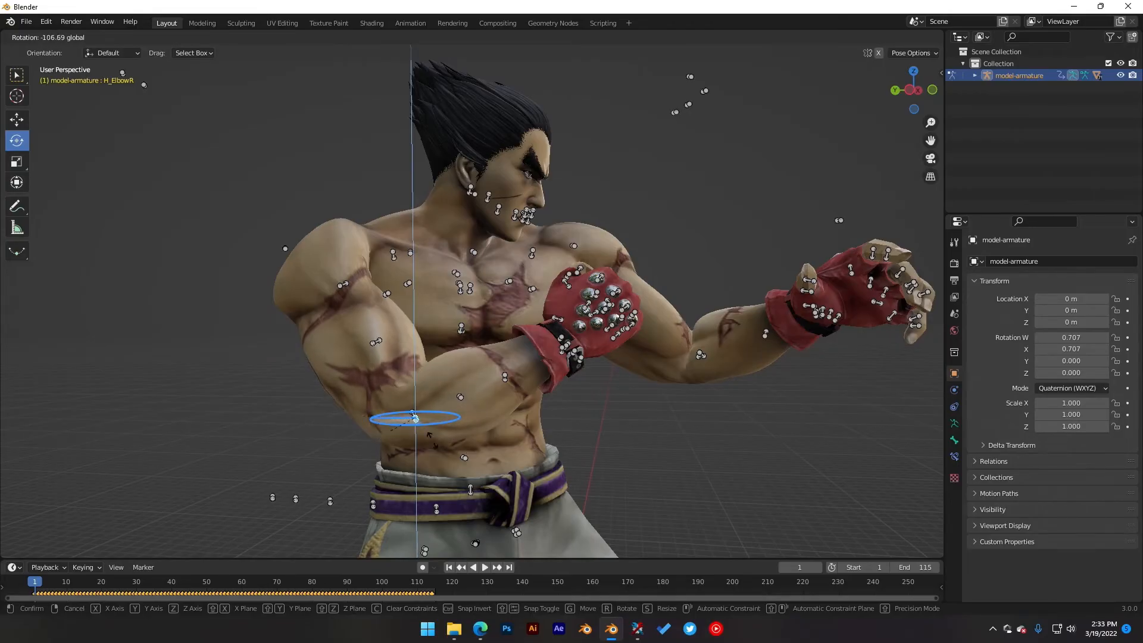
drag(342, 424, 466, 449)
Step: Play the animation briefly and return to frame 0 to check the right elbow's deformation
middle_drag(466, 449, 668, 416)
scroll(515, 385, up, 4)
key(space)
key(space)
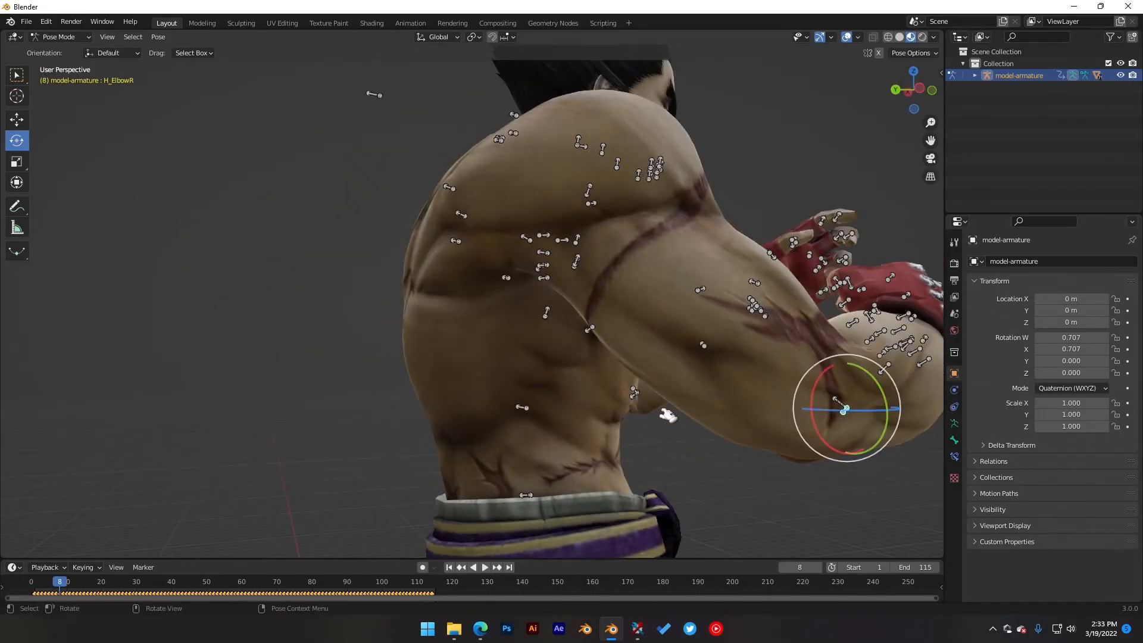
drag(59, 581, 19, 588)
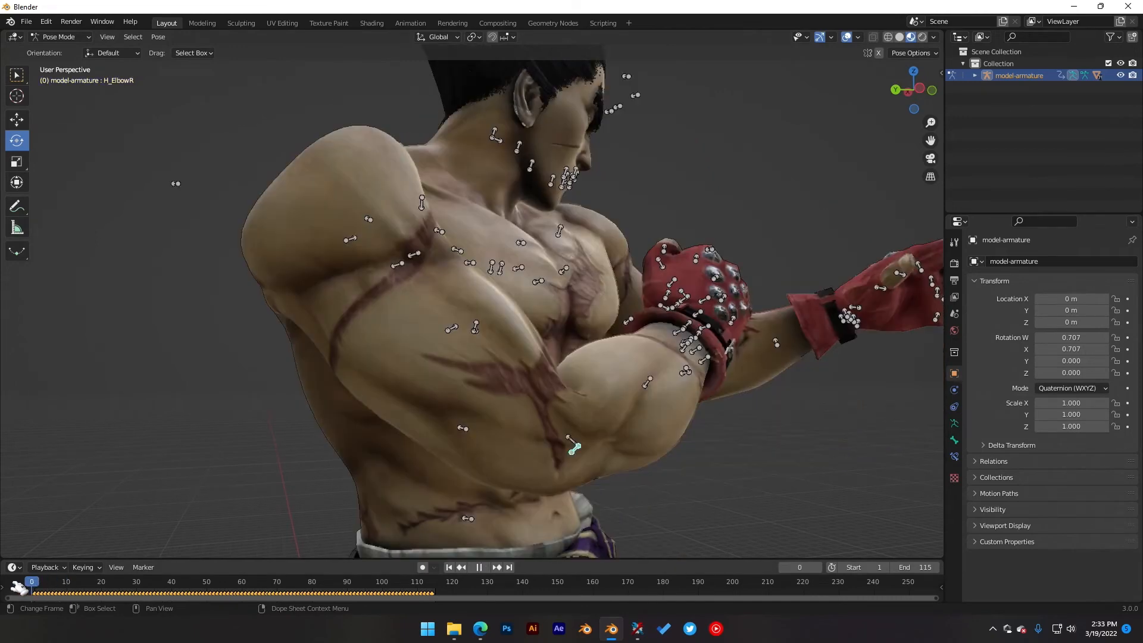
key(space)
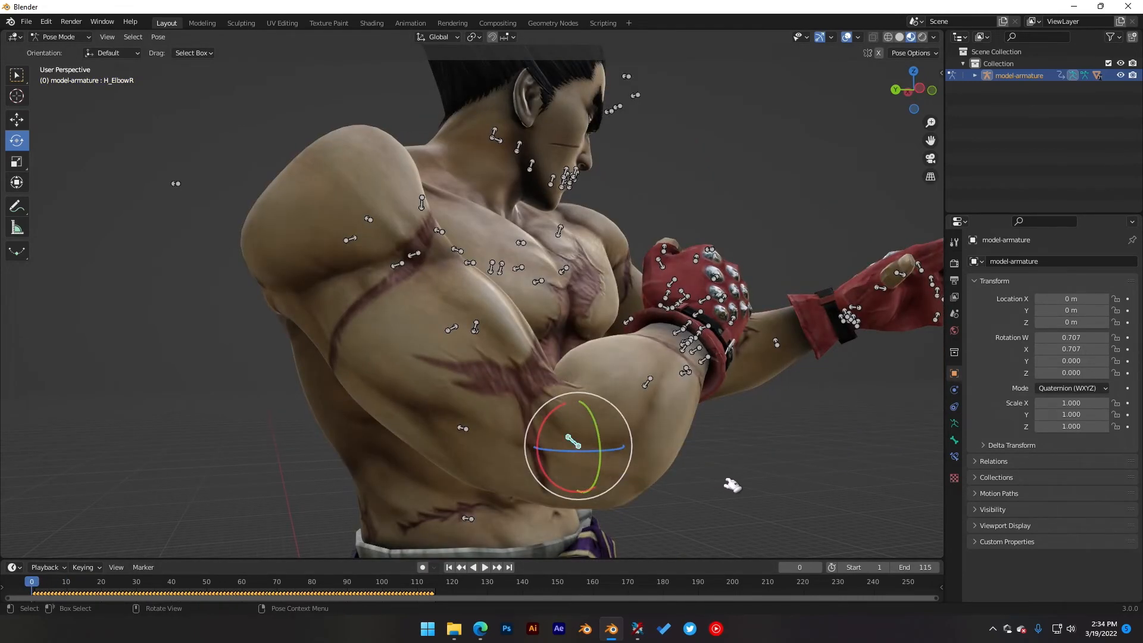
Step: Undo the changes to the elbow helper bone and scrub the timeline back to frame 0 to restore its keyed pose
scroll(684, 476, down, 3)
middle_drag(658, 462, 605, 465)
scroll(605, 465, up, 5)
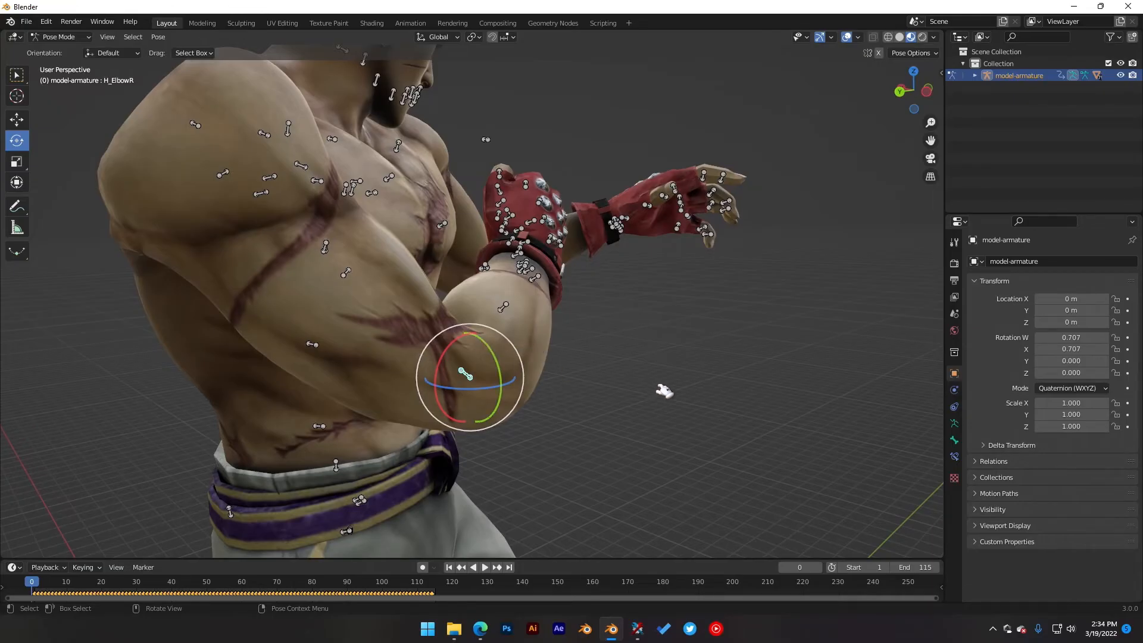
middle_drag(647, 384, 575, 349)
key(ctrl+z)
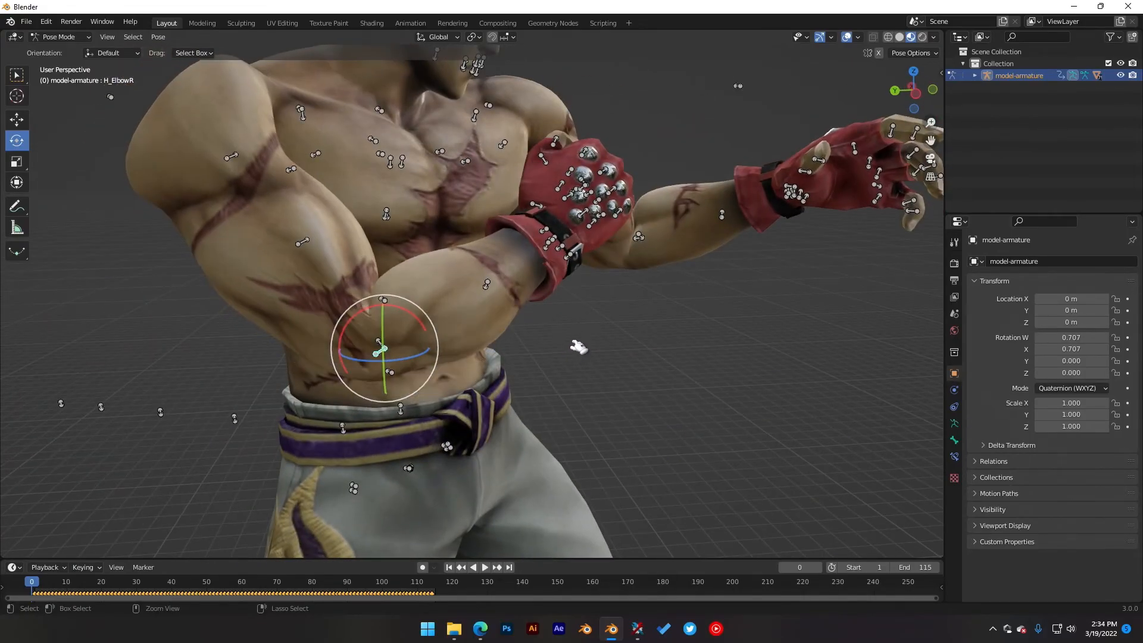
key(ctrl+z)
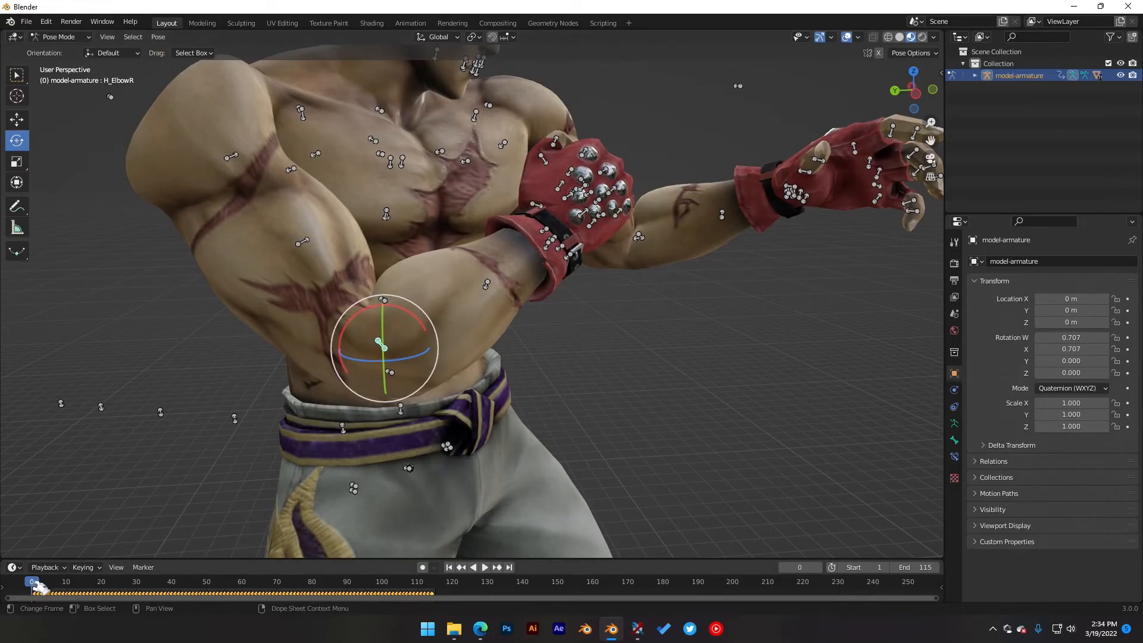
drag(33, 586, 86, 595)
key(shift+Left)
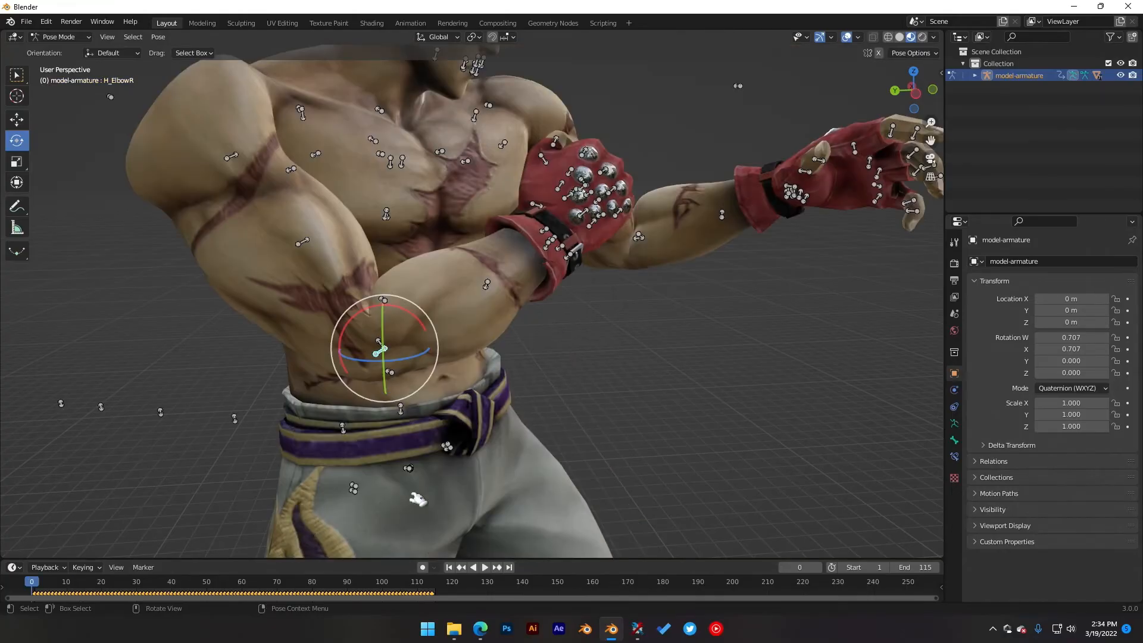
Step: Enlarge the timeline area and delete all keyframes of the elbow helper bone H_ElbowR
drag(617, 558, 595, 440)
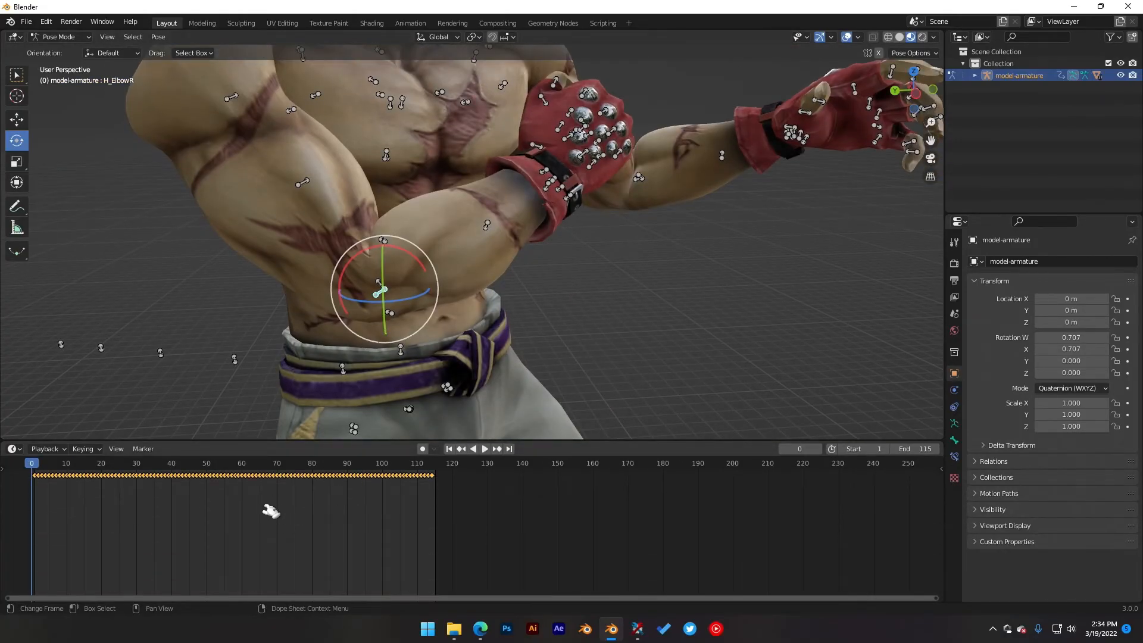
key(x)
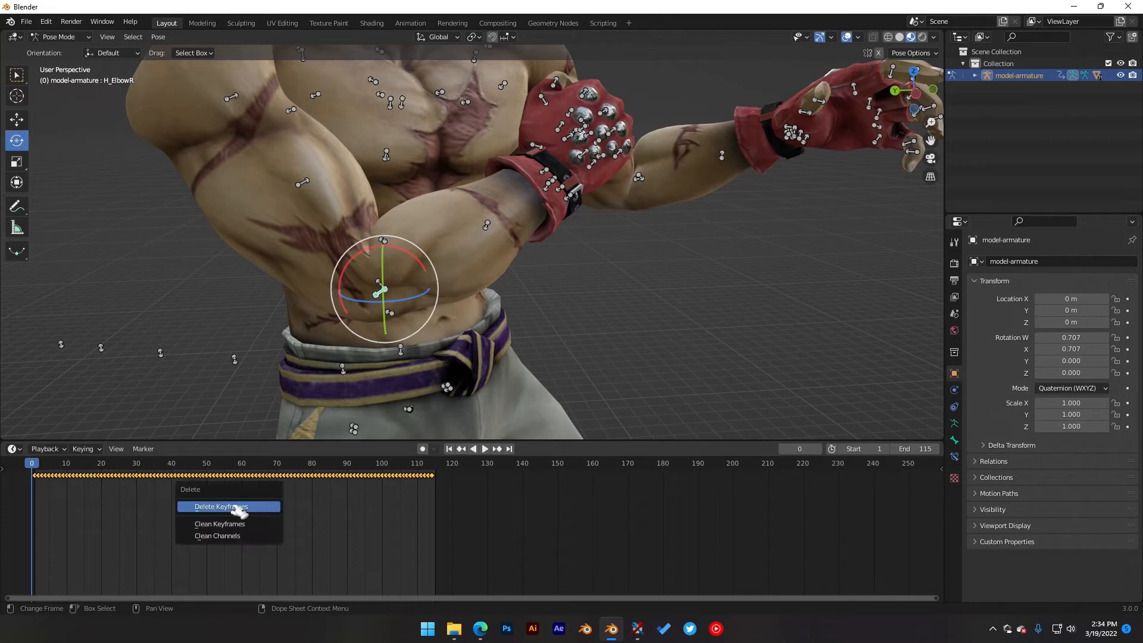
key(Return)
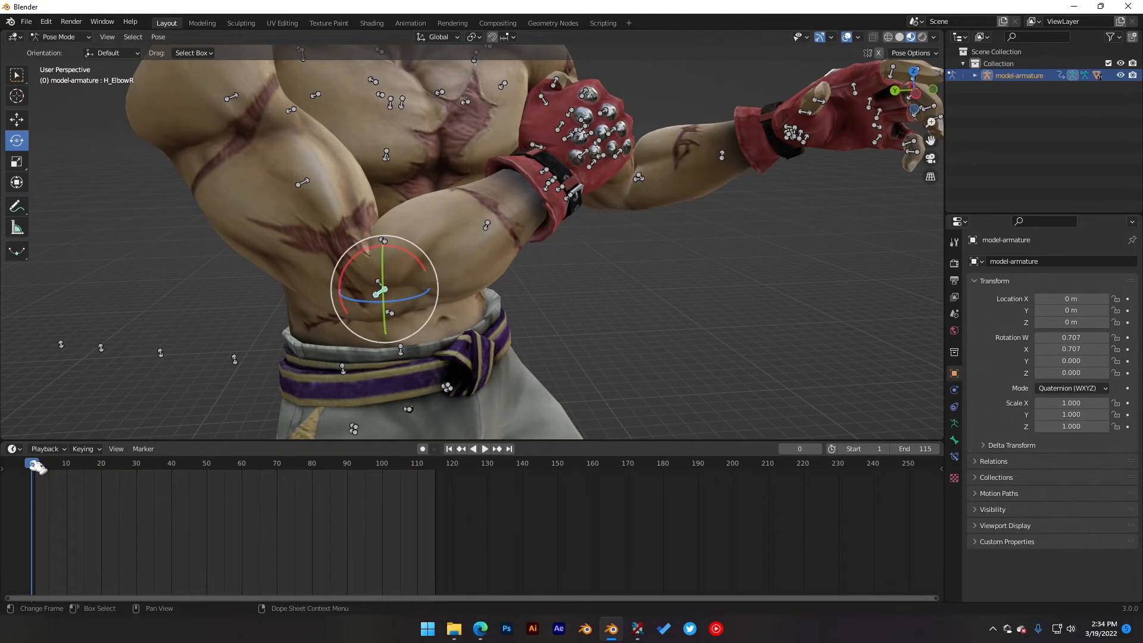
Step: Play the animation, stop at frame 7 and clear the rotation of the elbow helper bone H_ElbowR
key(space)
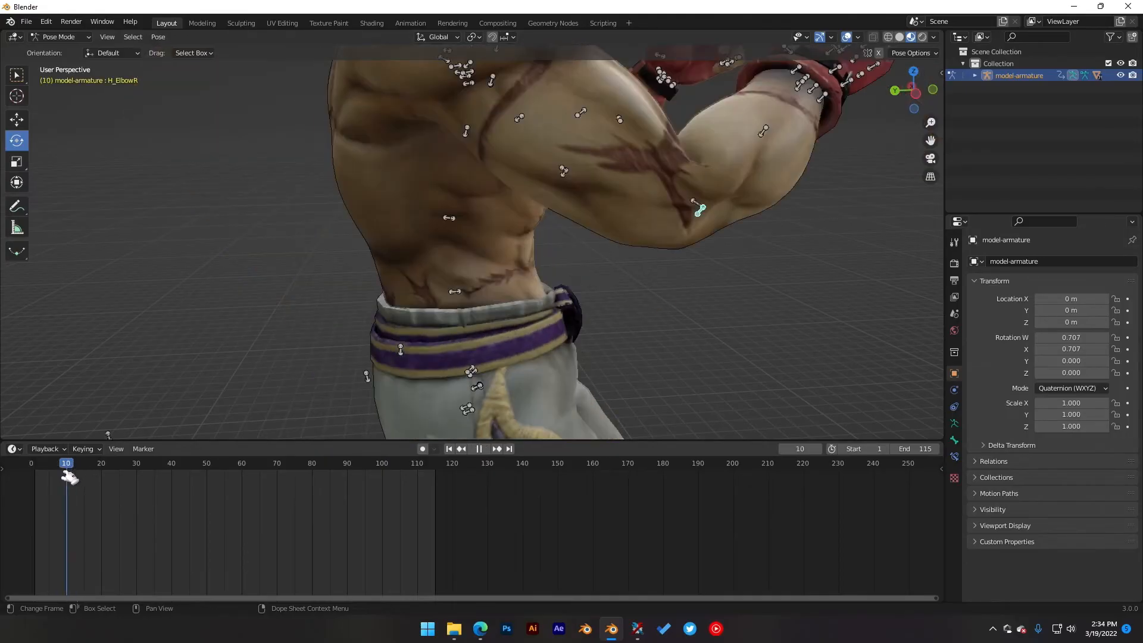
drag(64, 474, 56, 474)
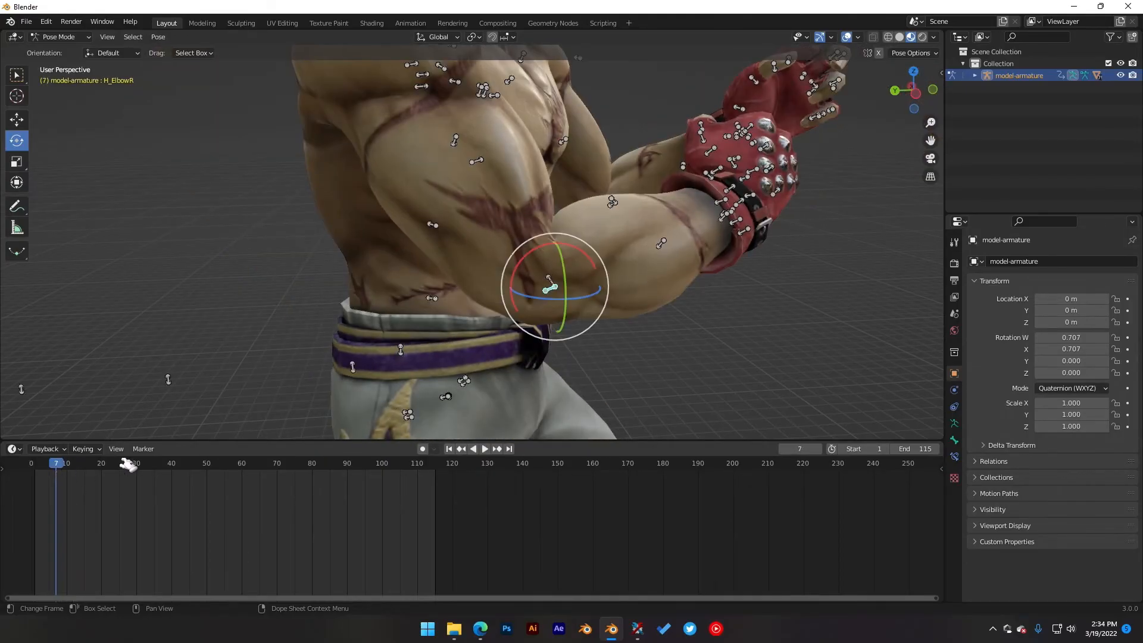
mouse_move(455, 400)
middle_down()
mouse_move(428, 391)
mouse_move(450, 379)
middle_up()
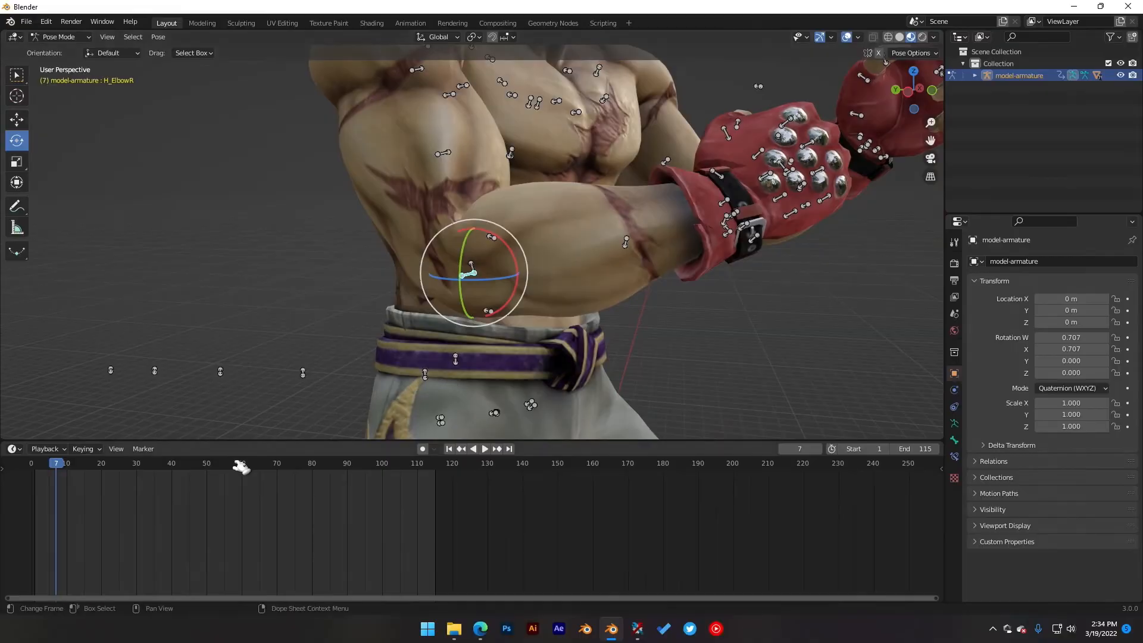
key(alt+r)
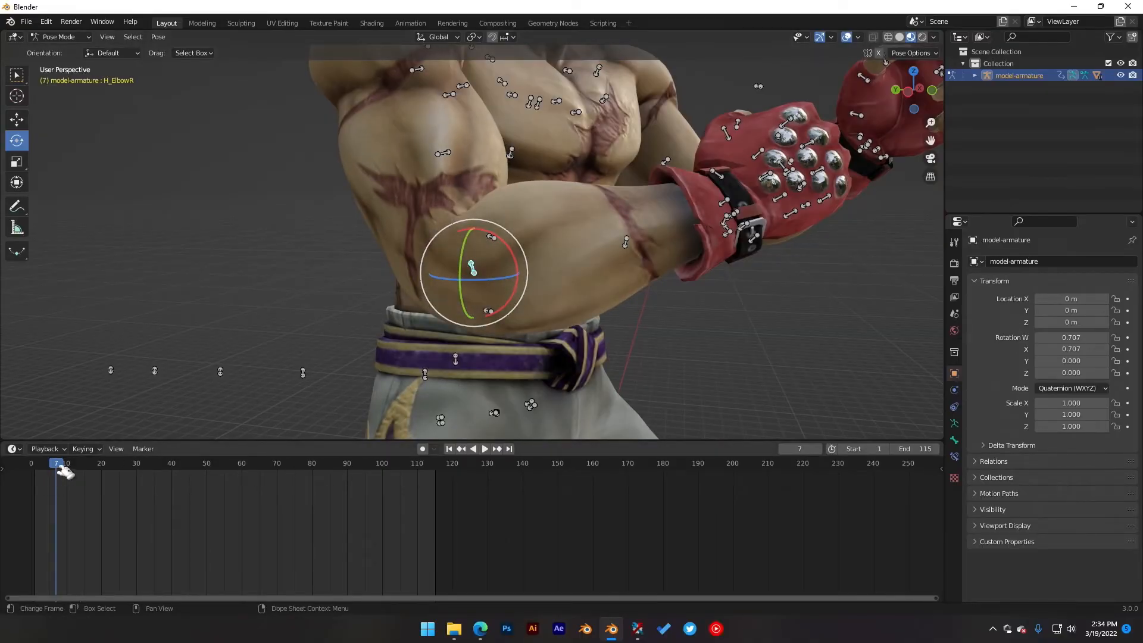
key(x)
click(210, 522)
Step: Scrub the animation to frame 9 and back to frame 0, examining the right elbow from the front and back
mouse_move(58, 467)
mouse_down()
mouse_move(72, 465)
mouse_move(43, 474)
mouse_move(63, 471)
mouse_up()
shift+middle_drag(510, 226, 387, 55)
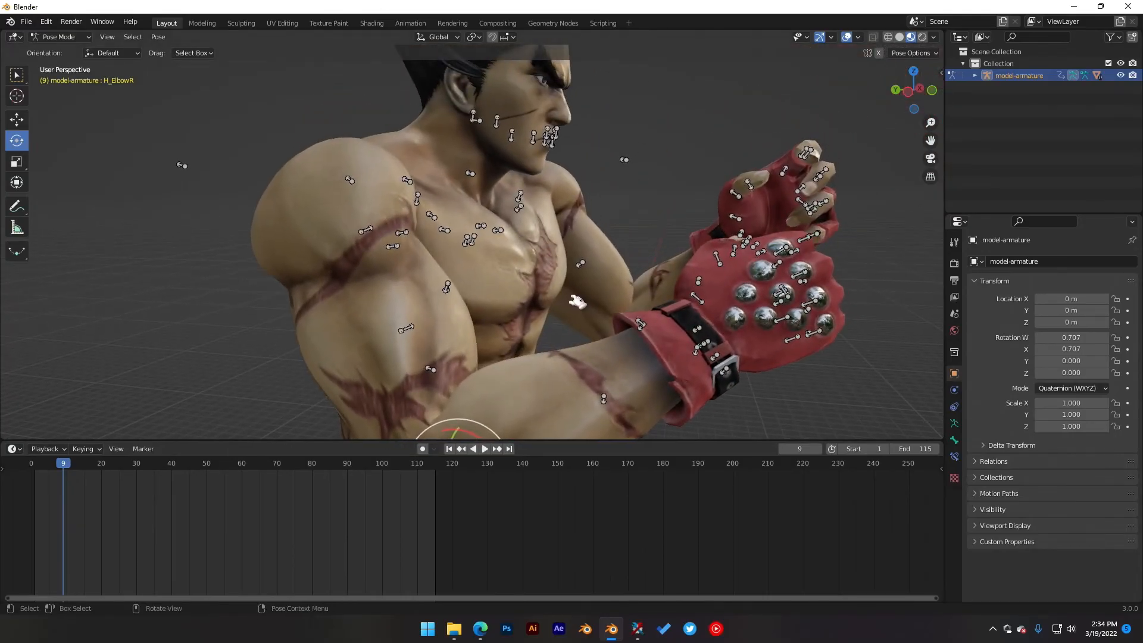
middle_drag(427, 272, 536, 301)
scroll(536, 301, down, 3)
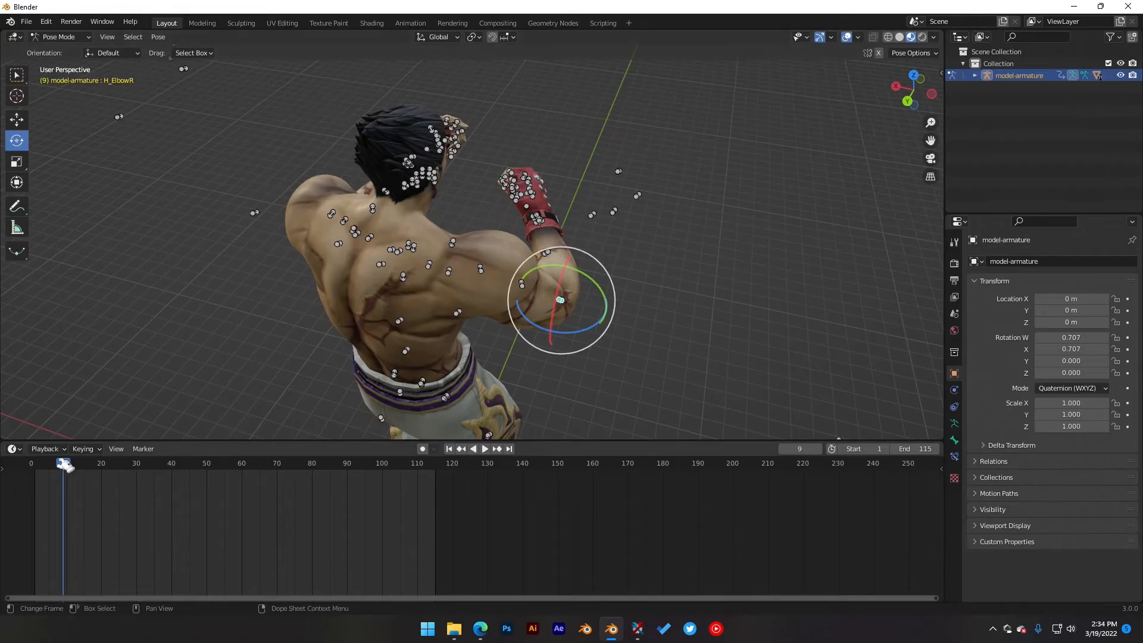
drag(64, 465, 20, 474)
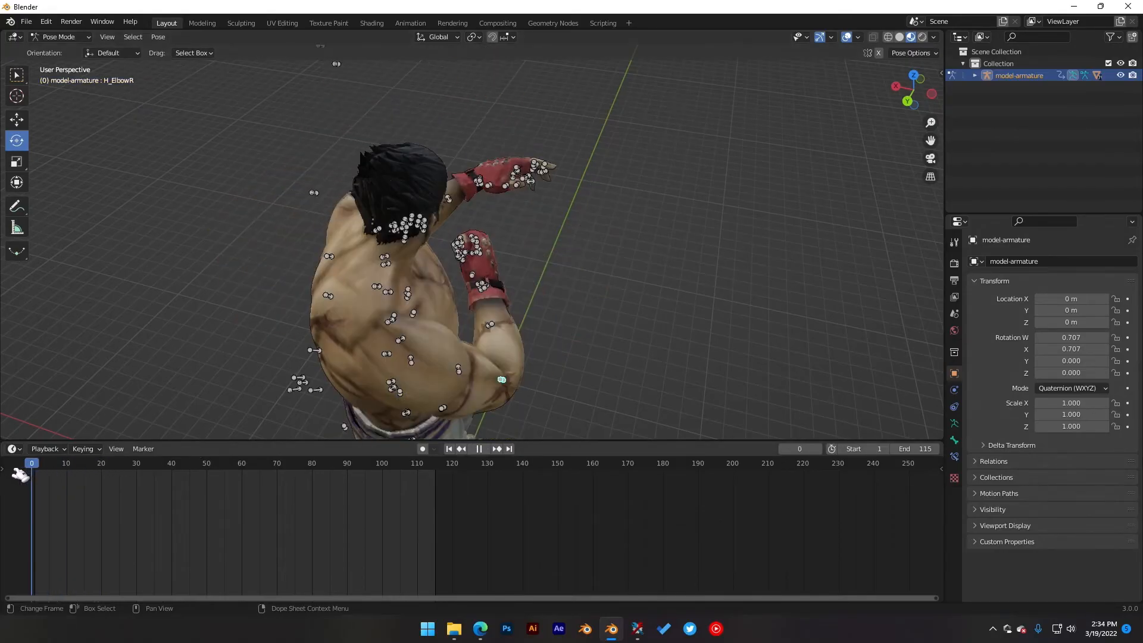
middle_drag(568, 333, 451, 344)
shift+middle_drag(498, 316, 477, 367)
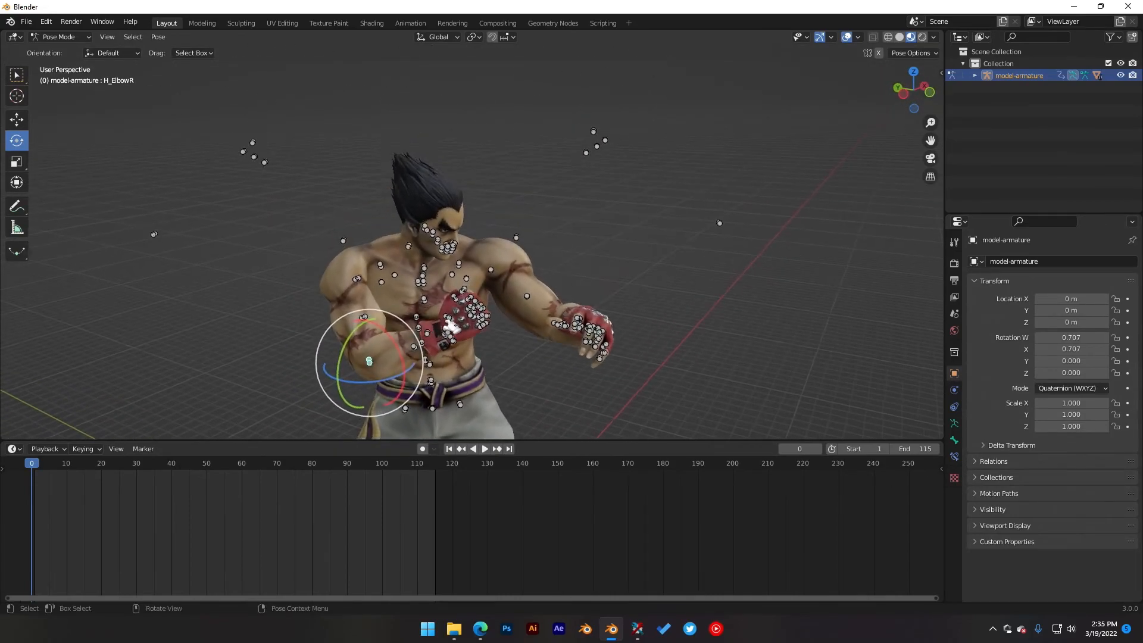
middle_drag(451, 329, 597, 270)
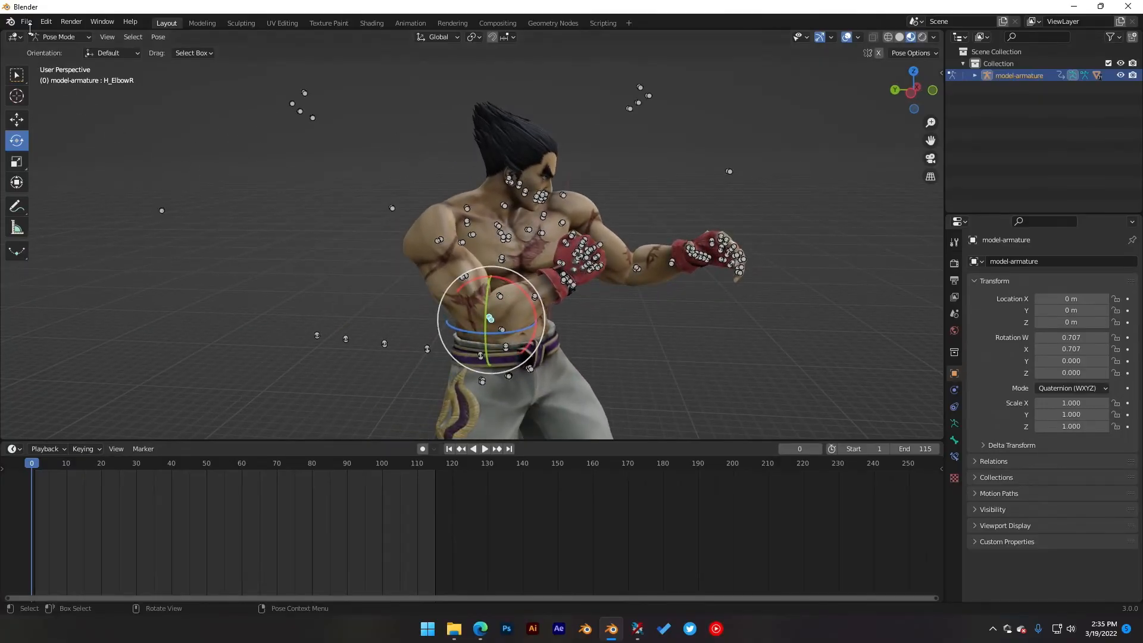
Step: Start a new file without saving the current scene and delete all the default objects
click(28, 23)
mouse_move(73, 37)
click(158, 36)
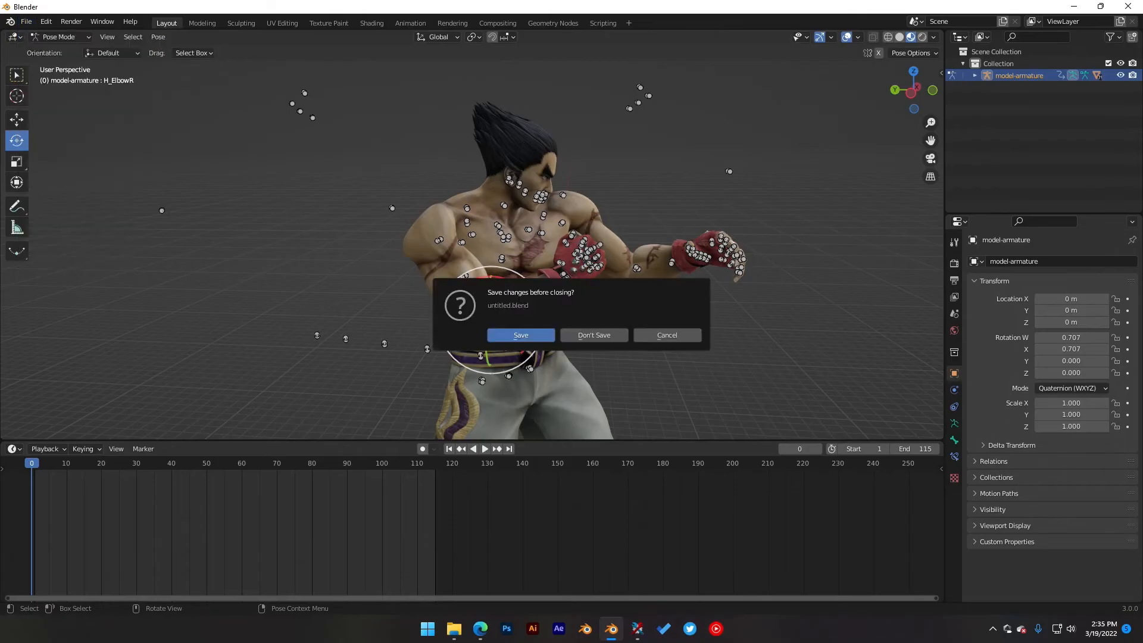
click(594, 335)
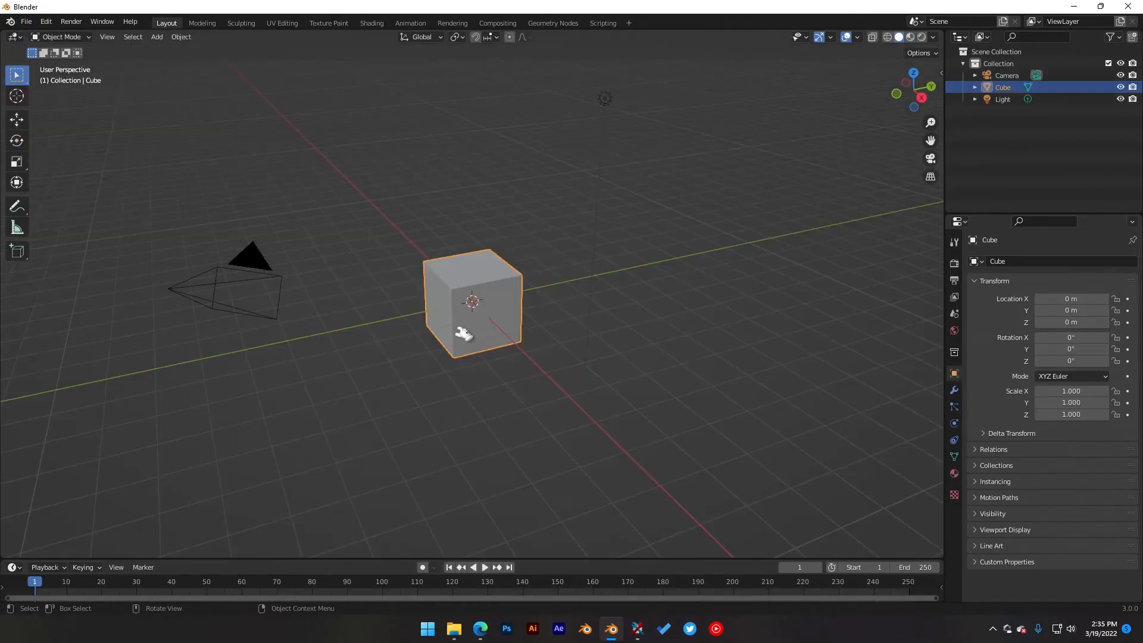
key(a)
key(x)
click(515, 251)
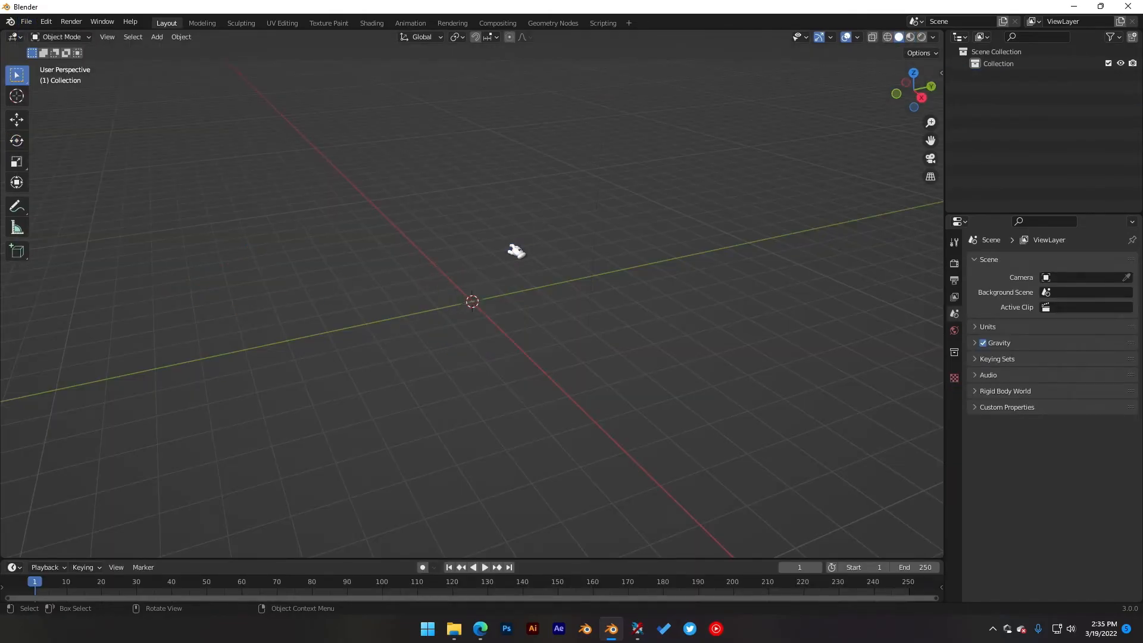
Step: Import Roy's model.numdlb from 25 - Roy\fighter\roy\model\body\c00 with normal, PRM and emissive maps enabled
click(25, 24)
mouse_move(76, 182)
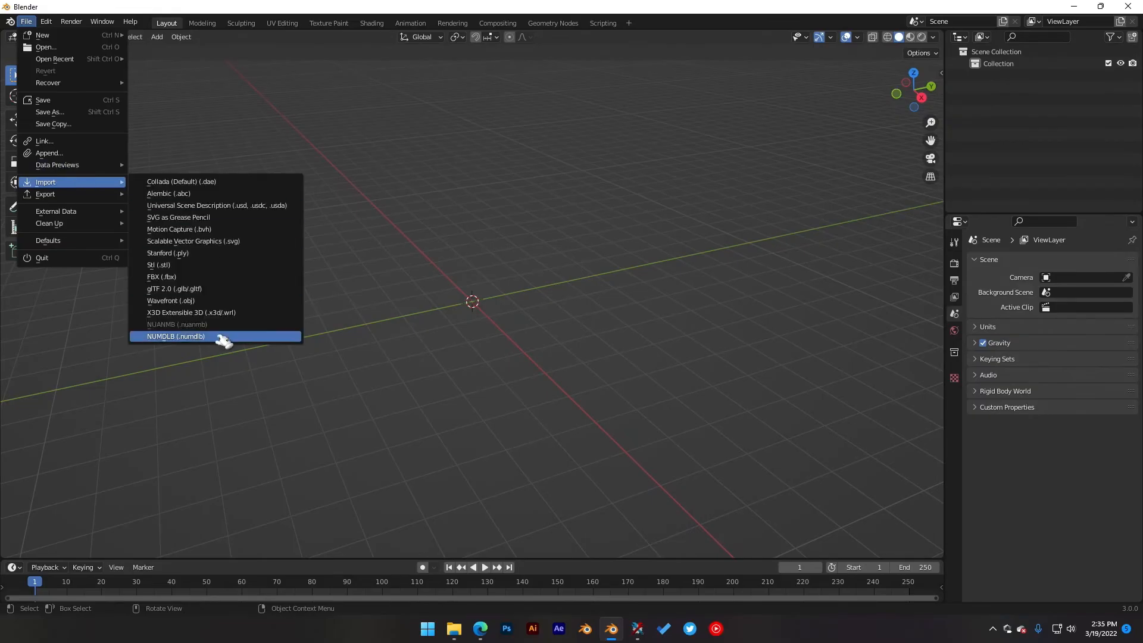
click(223, 339)
click(309, 356)
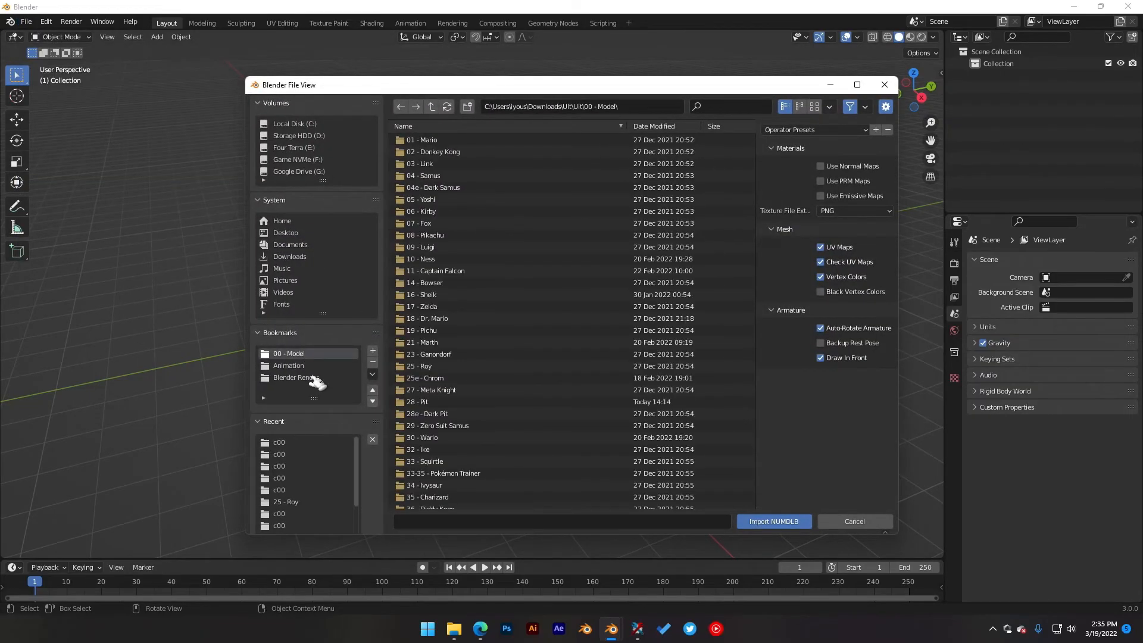
double_click(489, 373)
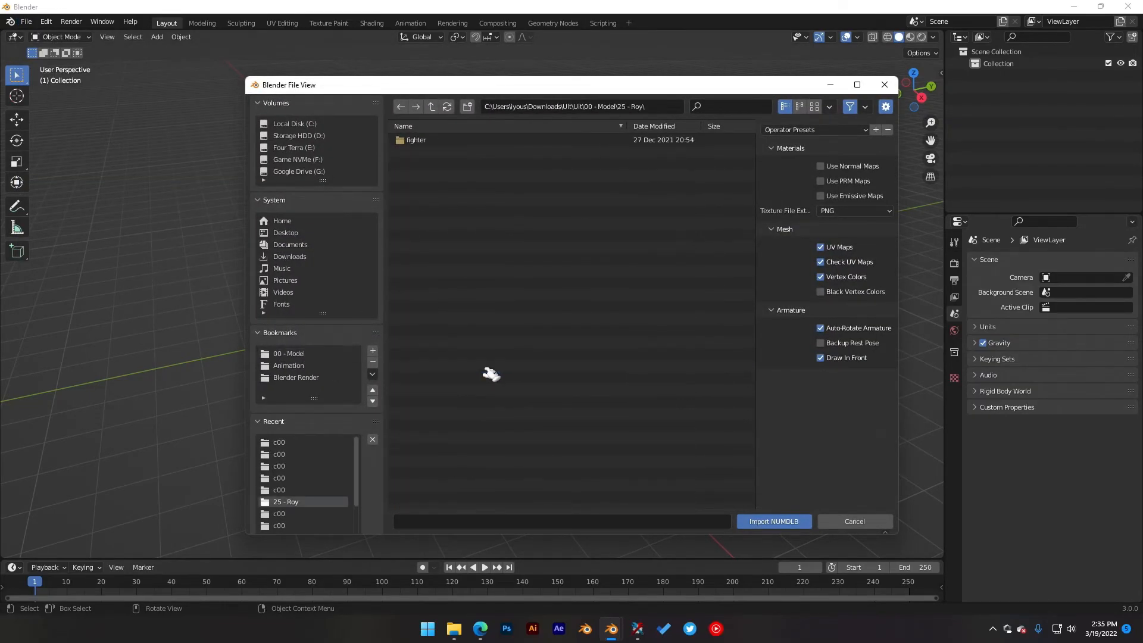
double_click(438, 140)
double_click(438, 141)
double_click(438, 151)
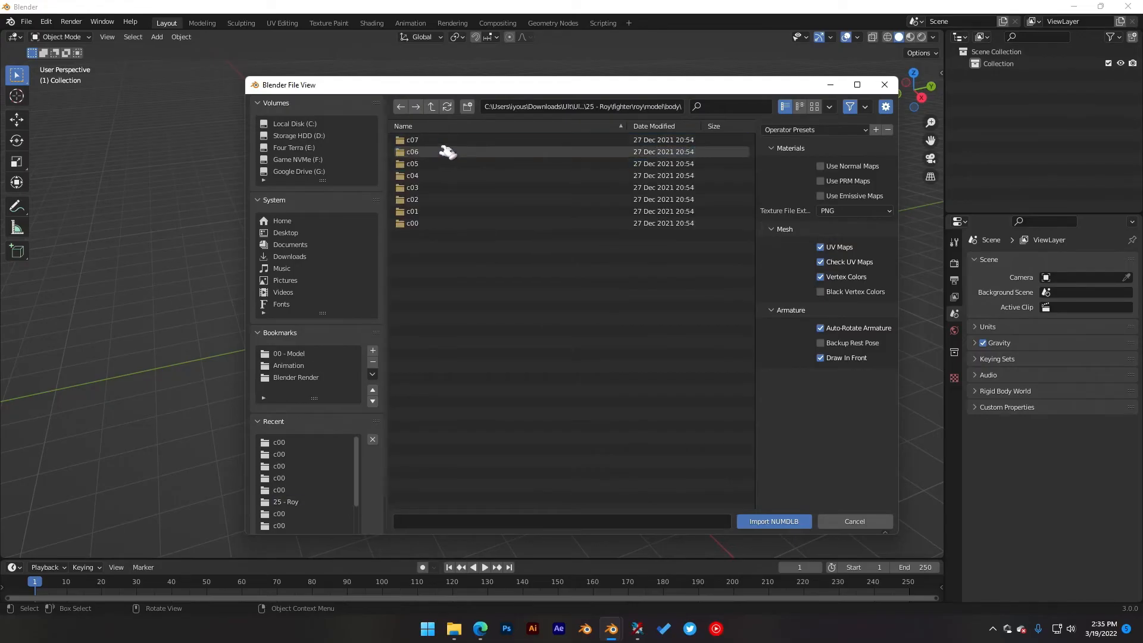
double_click(441, 224)
click(441, 141)
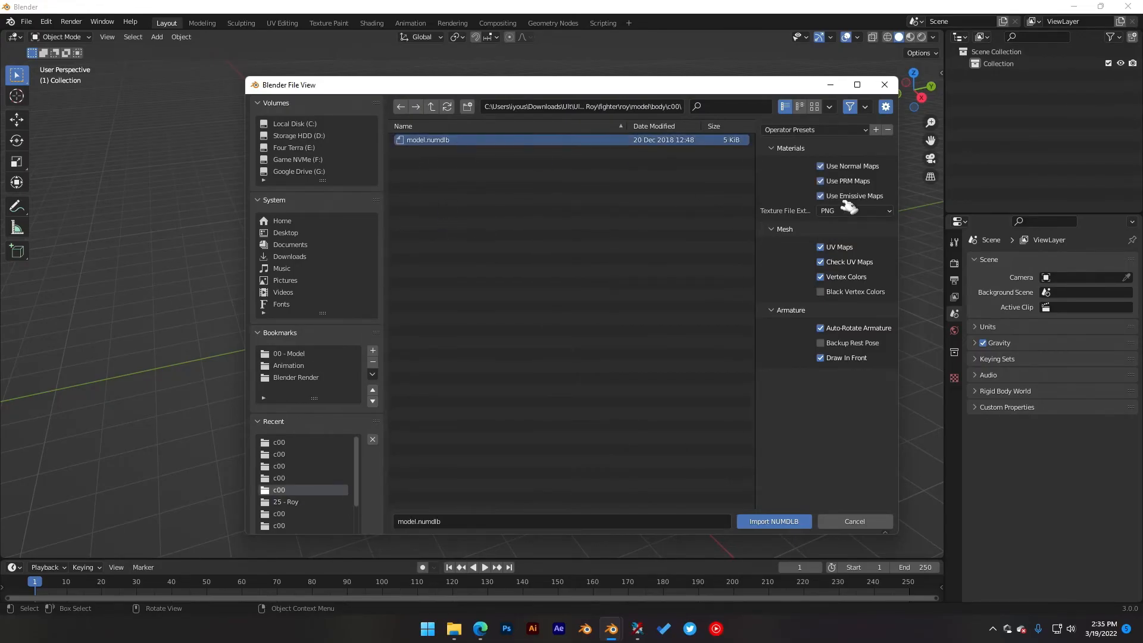
click(785, 522)
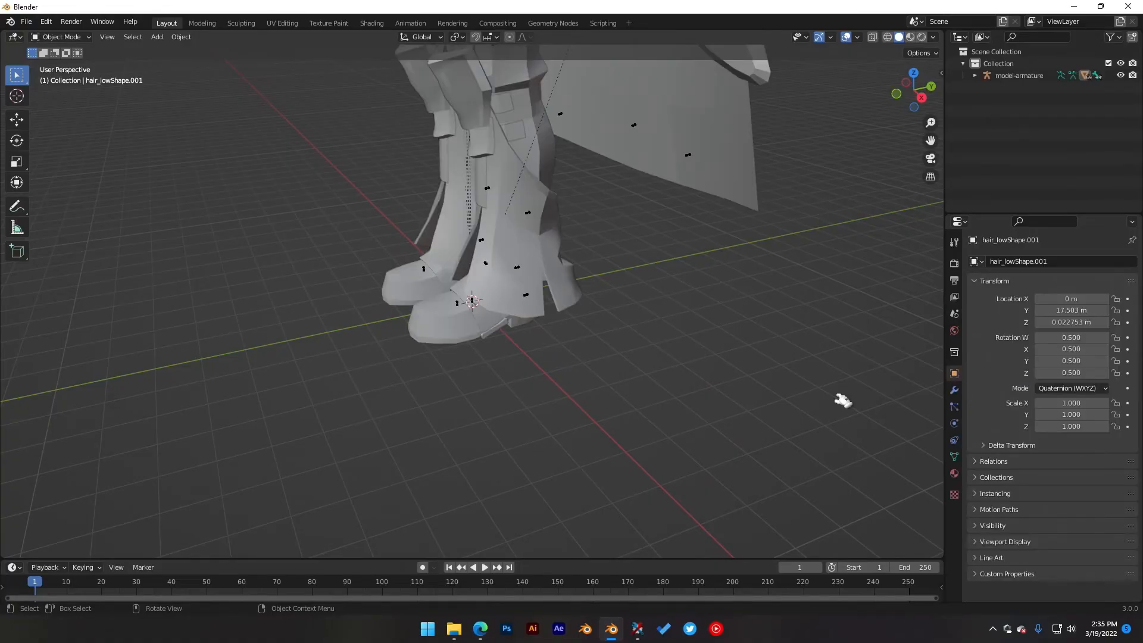
Step: Show the imported Roy model in Material Preview shading and select its armature
shift+middle_drag(679, 224, 664, 474)
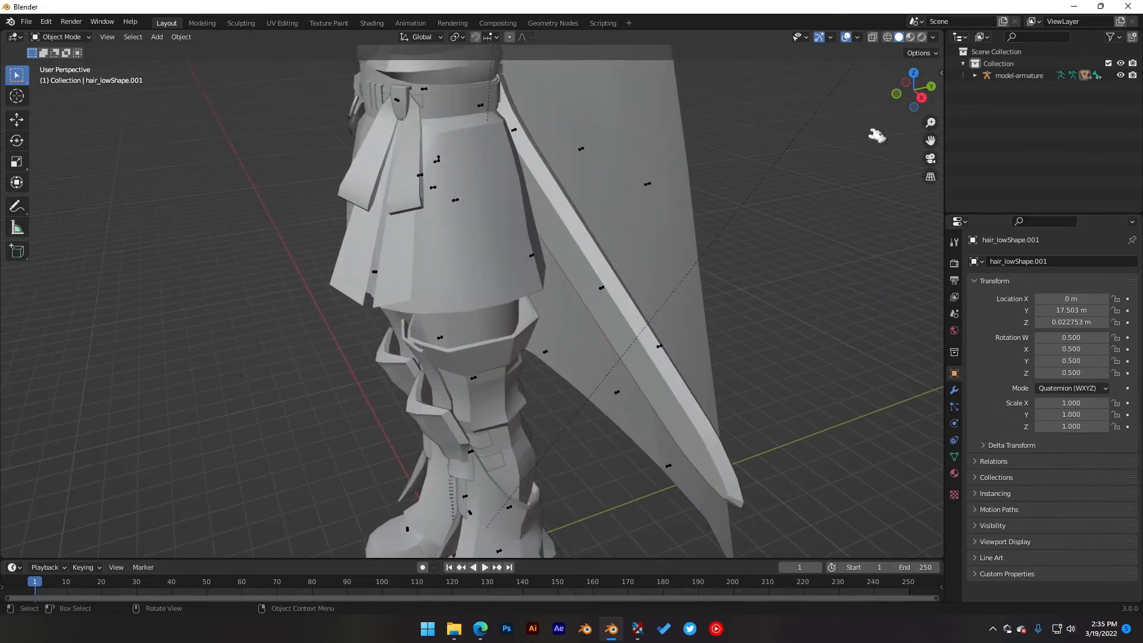
click(910, 36)
mouse_move(459, 184)
middle_down()
mouse_move(449, 403)
mouse_move(535, 311)
mouse_move(556, 319)
mouse_move(522, 196)
middle_up()
click(524, 225)
Step: Start a NUANMB import for the Roy armature and open the Animations - 25 - Roy folder, reversing the name sorting
click(26, 22)
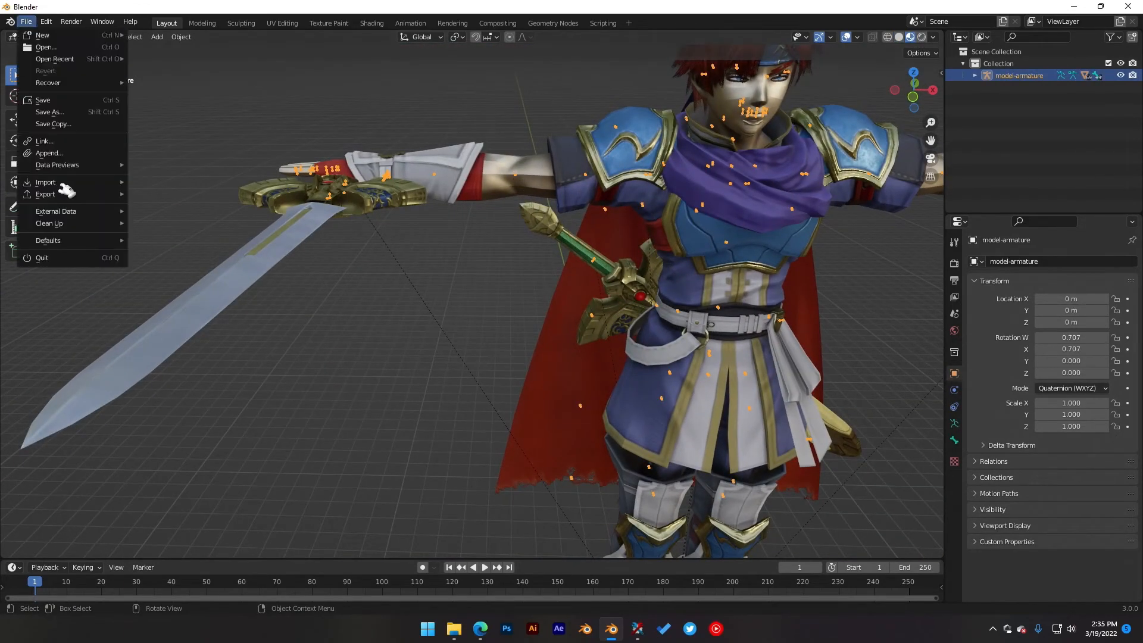
mouse_move(83, 182)
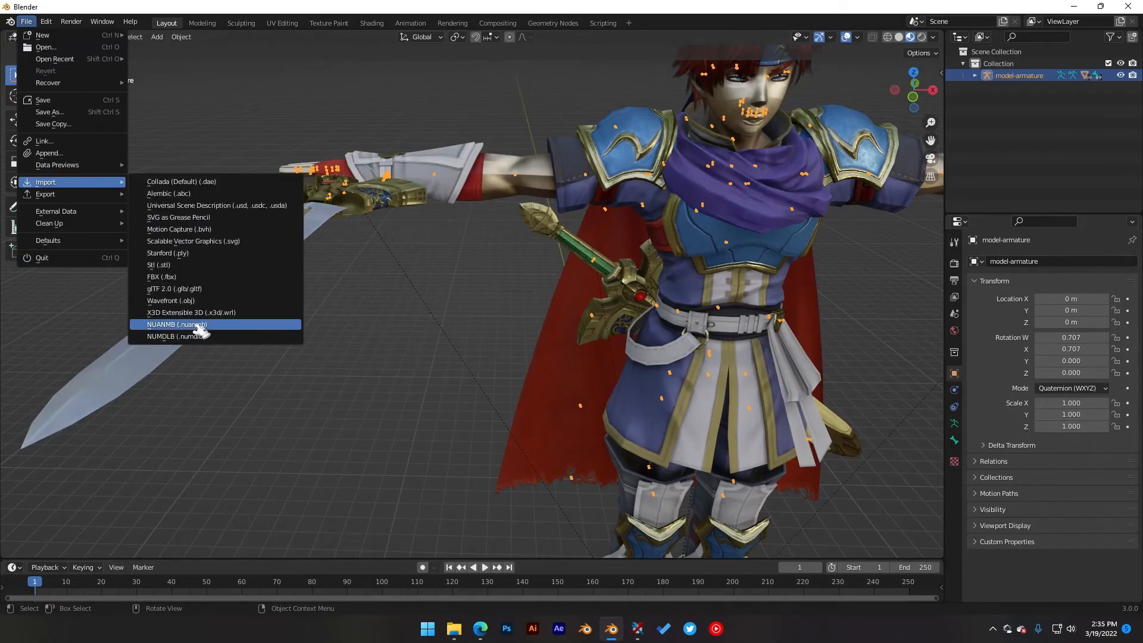
click(199, 325)
click(292, 365)
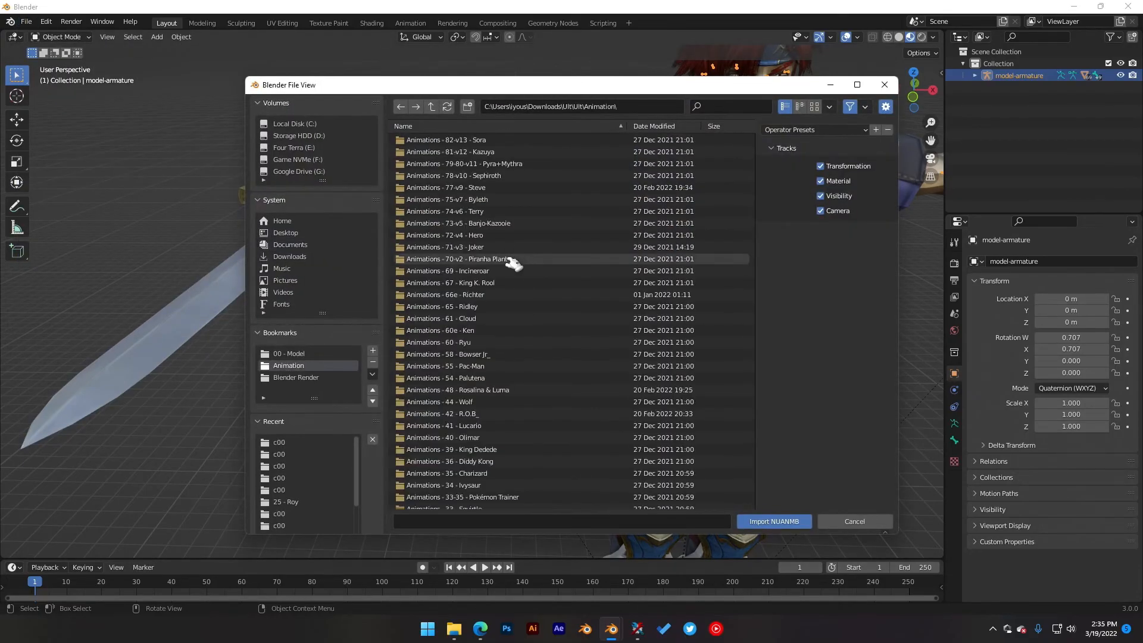
scroll(518, 404, down, 10)
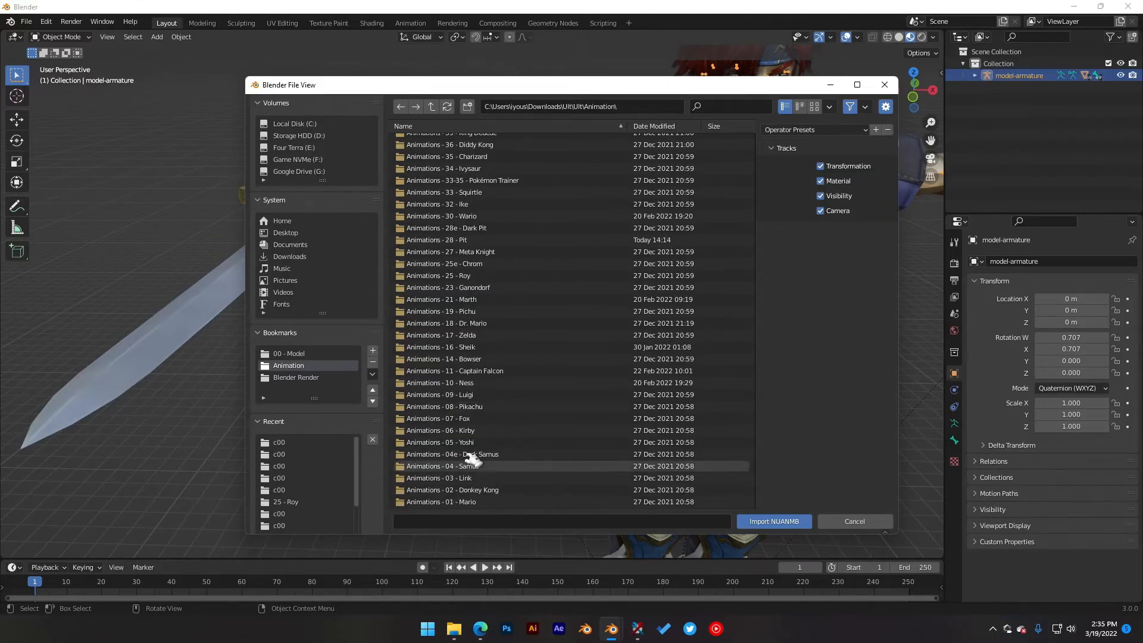
click(411, 126)
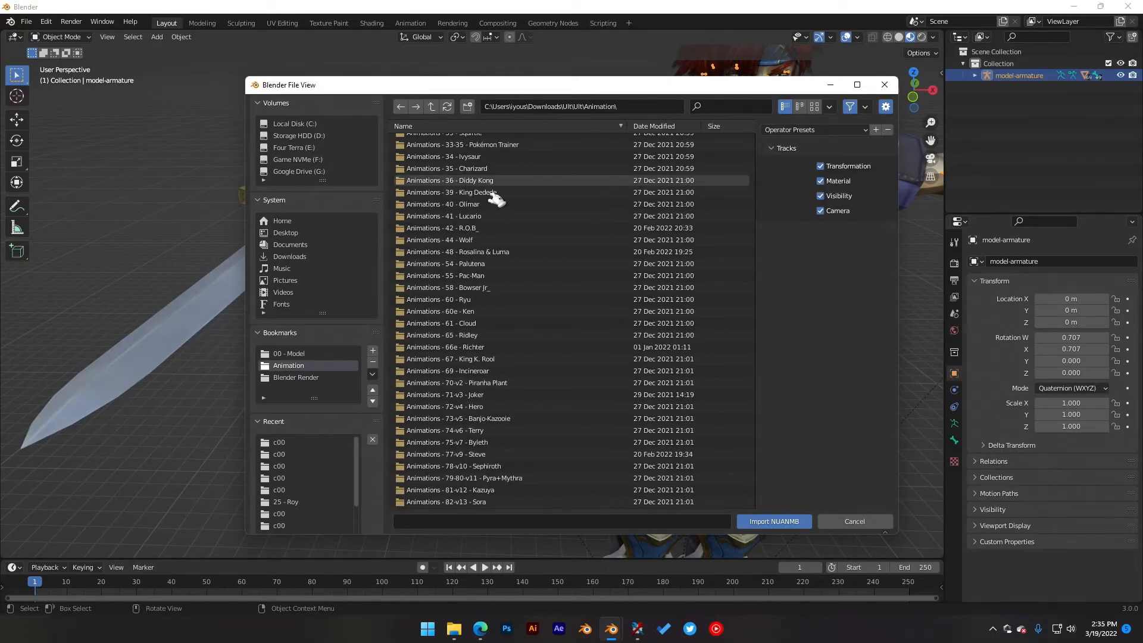
double_click(523, 246)
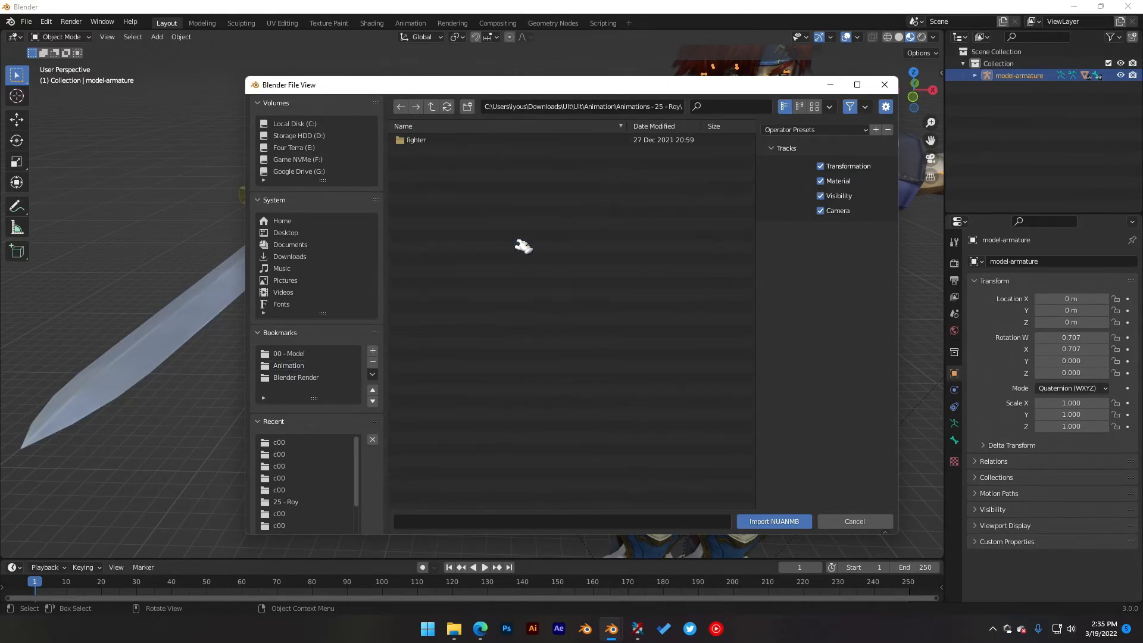
Step: Filter fighter\roy\motion\body\c00 by "appeal" and import the j01appealhir.nuanmb animation
double_click(451, 141)
double_click(451, 140)
double_click(450, 140)
double_click(442, 152)
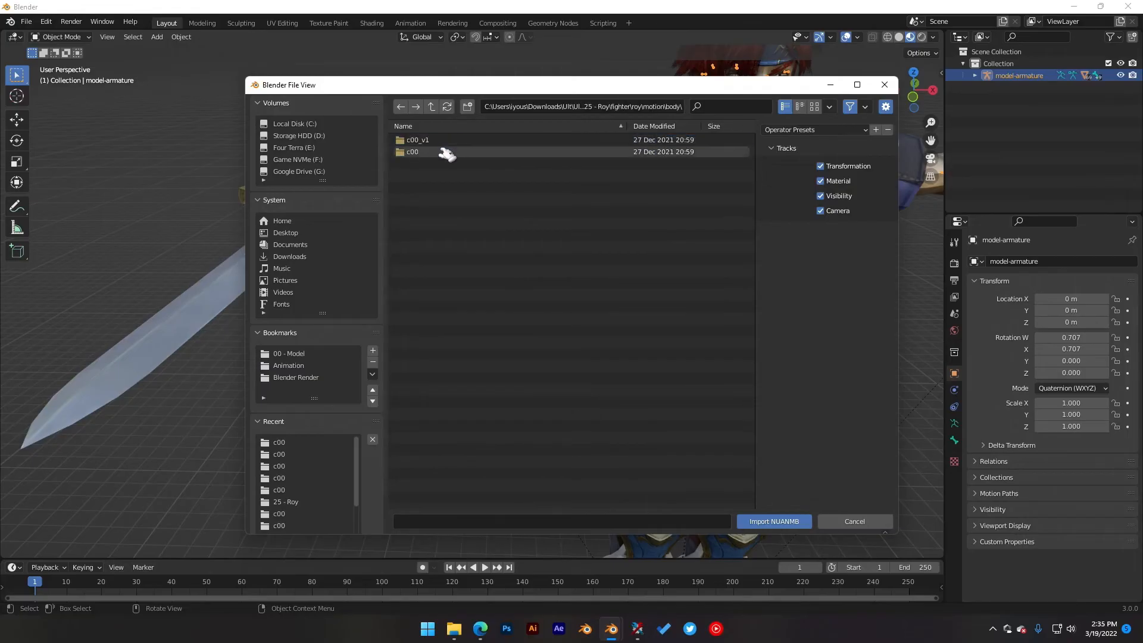
double_click(456, 150)
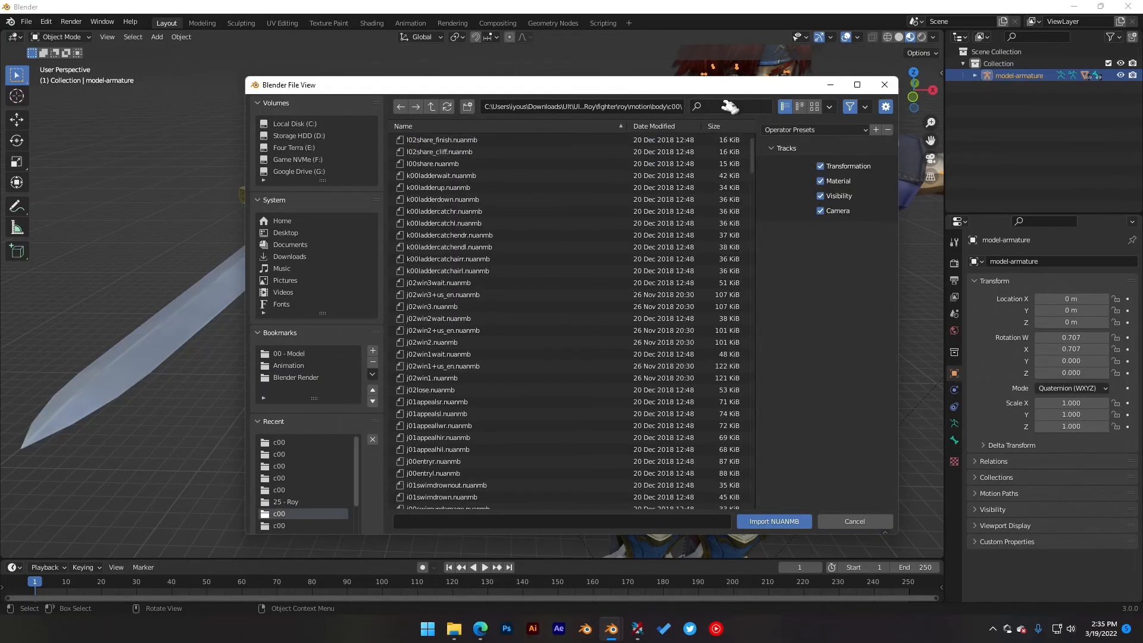
text(appeal)
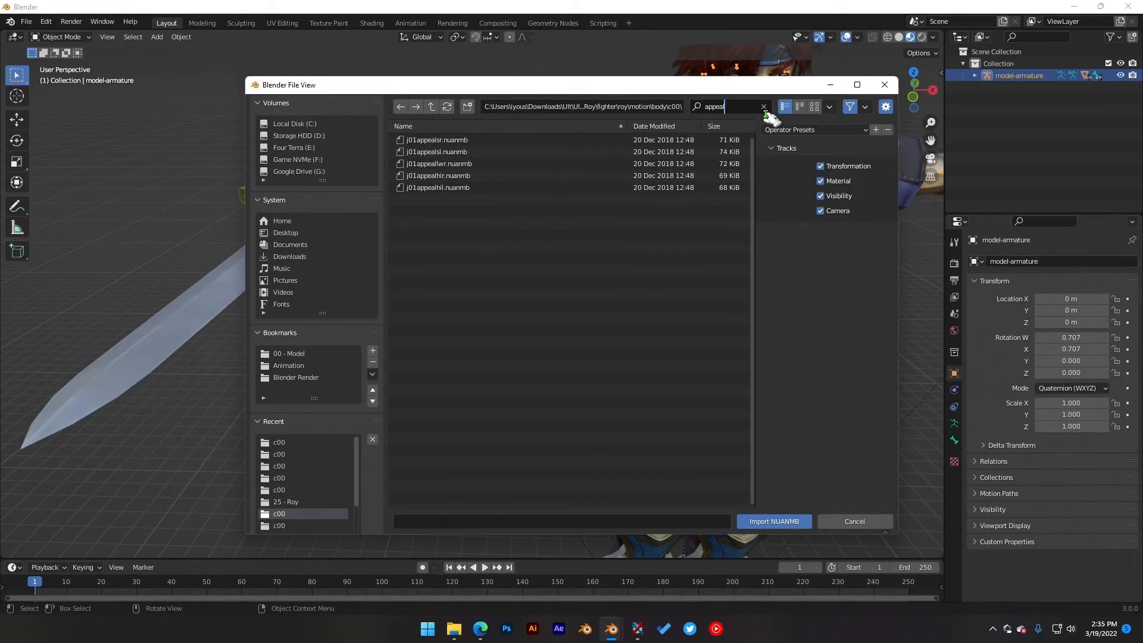
double_click(449, 177)
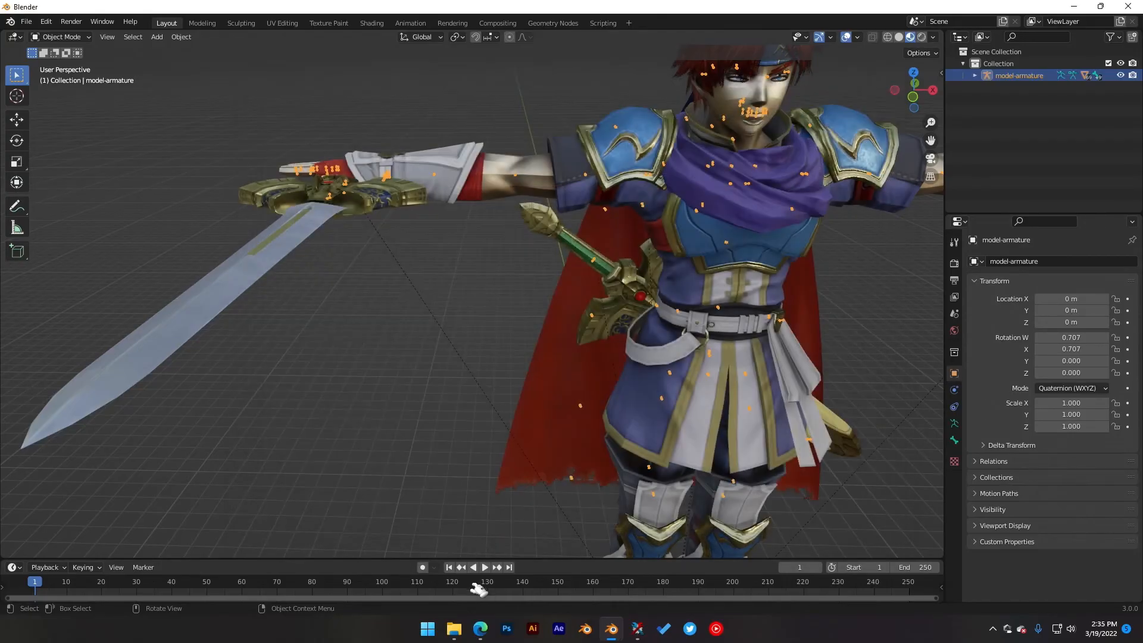
Step: Try rotating the ShoulderR bone near the right shoulder armour and undo the rotation
middle_drag(791, 319, 482, 306)
scroll(346, 199, up, 3)
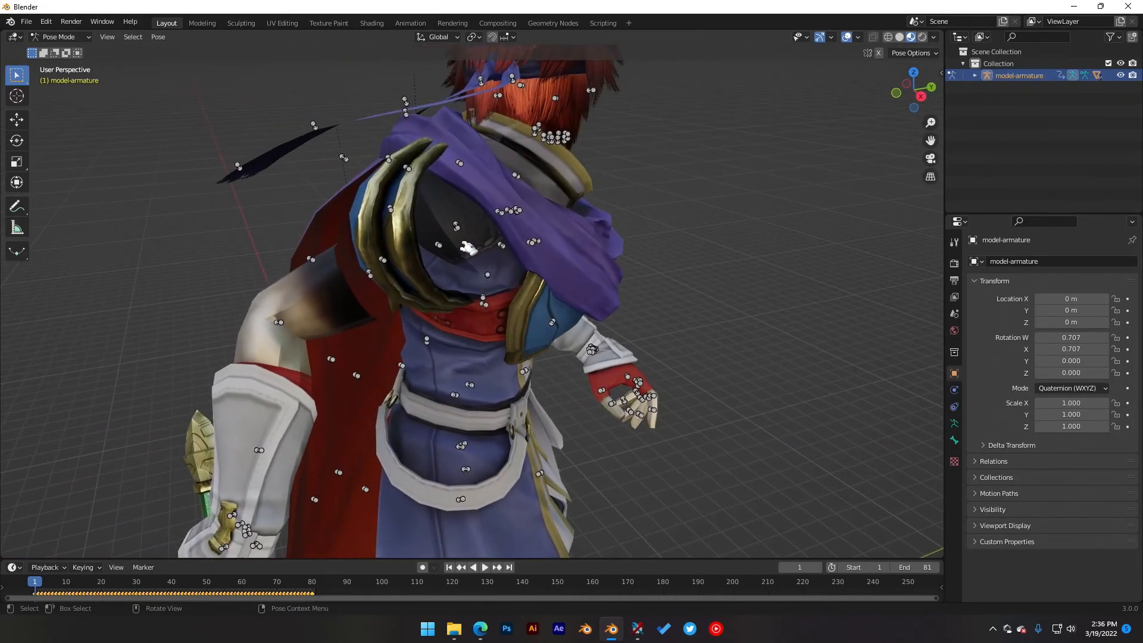
middle_drag(493, 245, 443, 242)
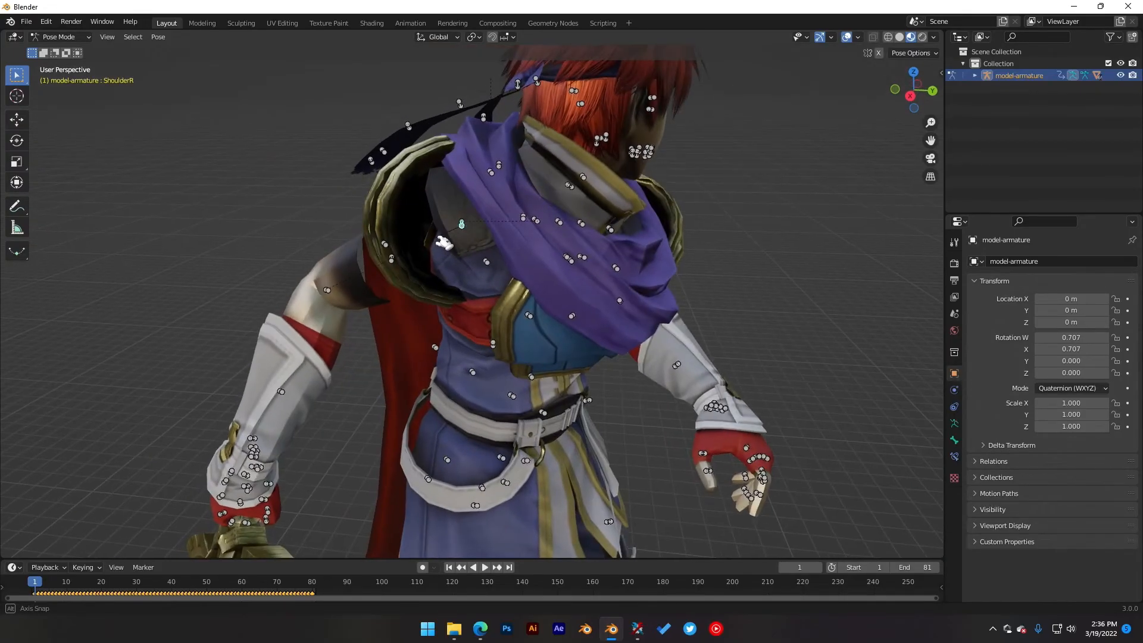
click(17, 140)
drag(435, 230, 473, 249)
key(ctrl+z)
Step: Select the H_SholderR bone and clear its rotation to straighten the right shoulder armour
scroll(470, 232, up, 1)
scroll(469, 231, up, 4)
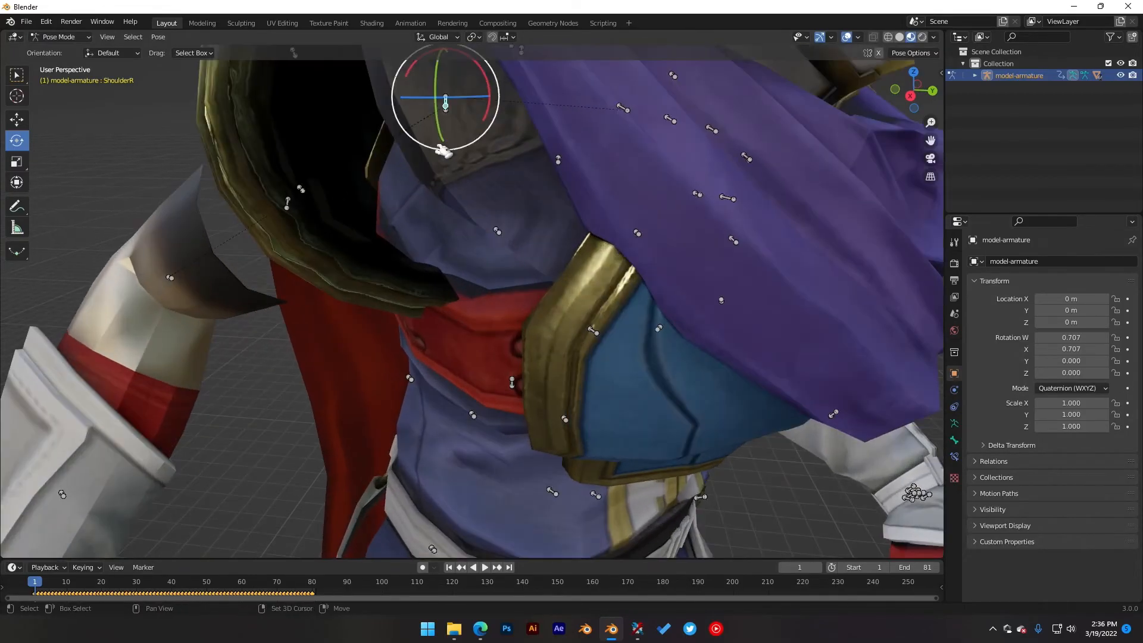
shift+middle_drag(438, 148, 472, 287)
click(479, 243)
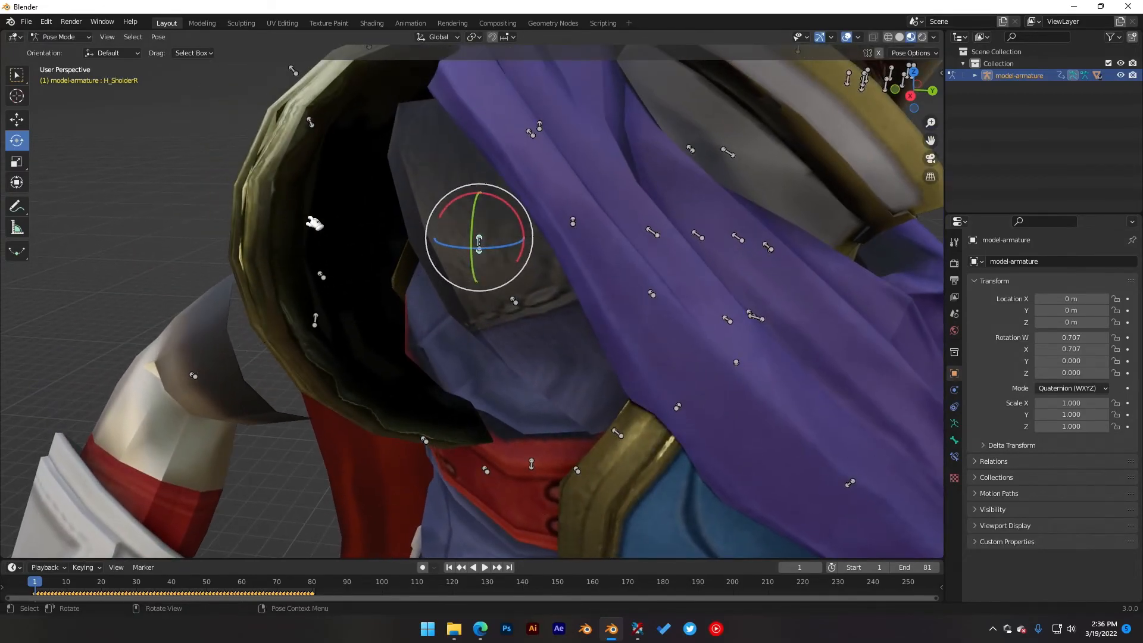
scroll(321, 222, down, 4)
middle_drag(363, 236, 422, 245)
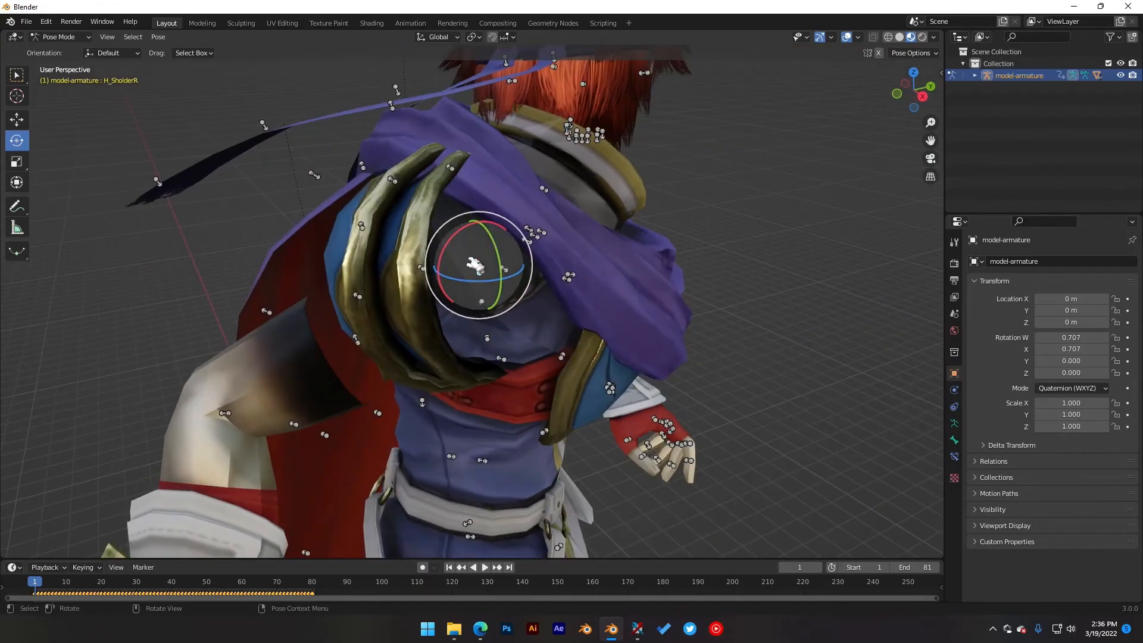
key(ctrl+z)
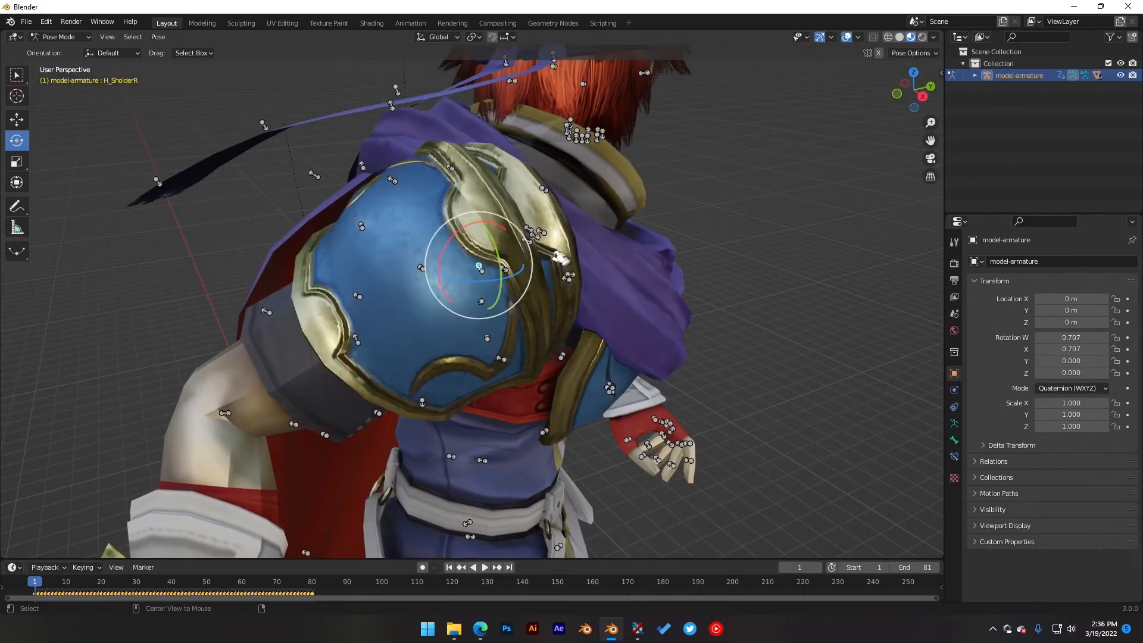
Step: Enlarge the timeline and delete all keyframes of the H_SholderR bone
middle_drag(671, 321, 594, 476)
drag(630, 560, 416, 455)
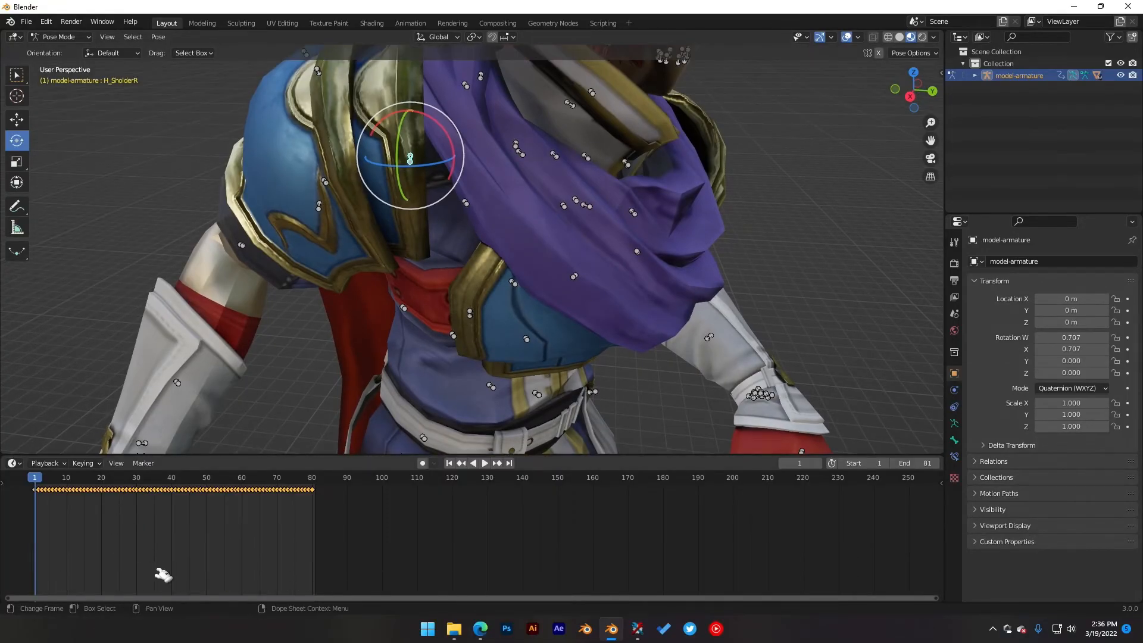
key(x)
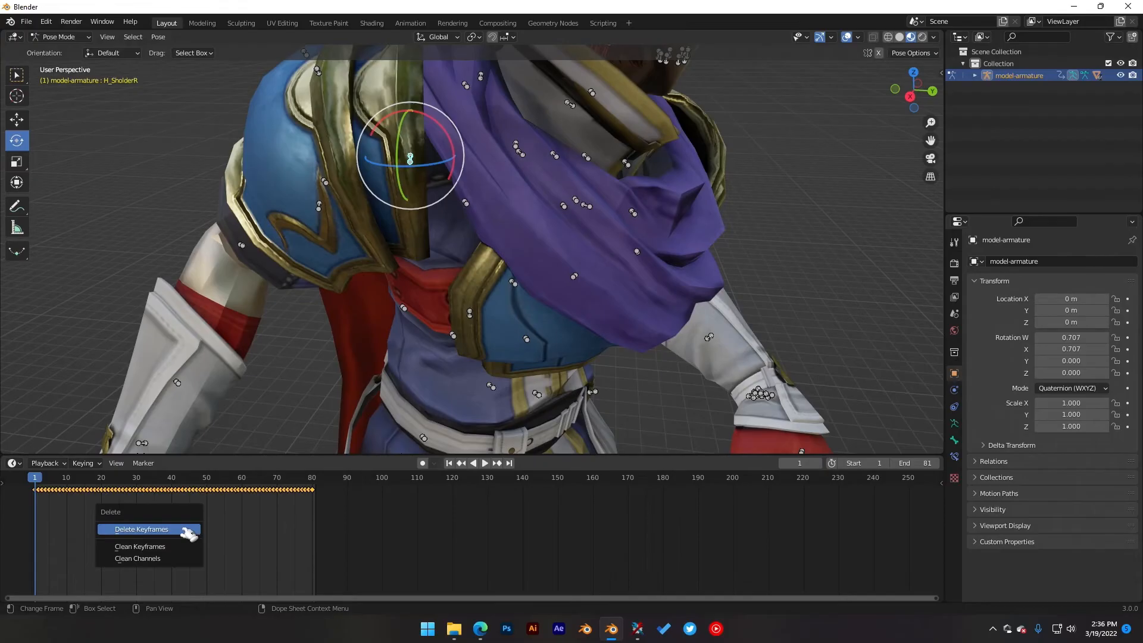
click(151, 533)
Step: Play the animation, stop at frame 6, and examine the shoulder armour from the side and front
key(space)
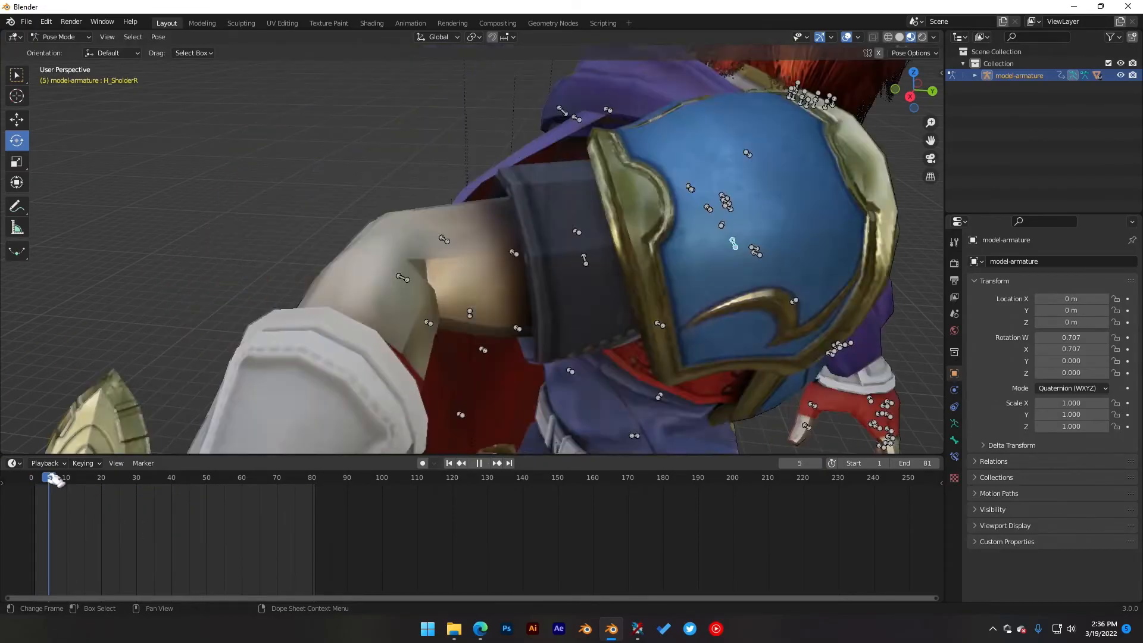
mouse_move(50, 485)
mouse_down()
mouse_move(34, 482)
mouse_move(76, 482)
mouse_move(54, 488)
mouse_up()
key(space)
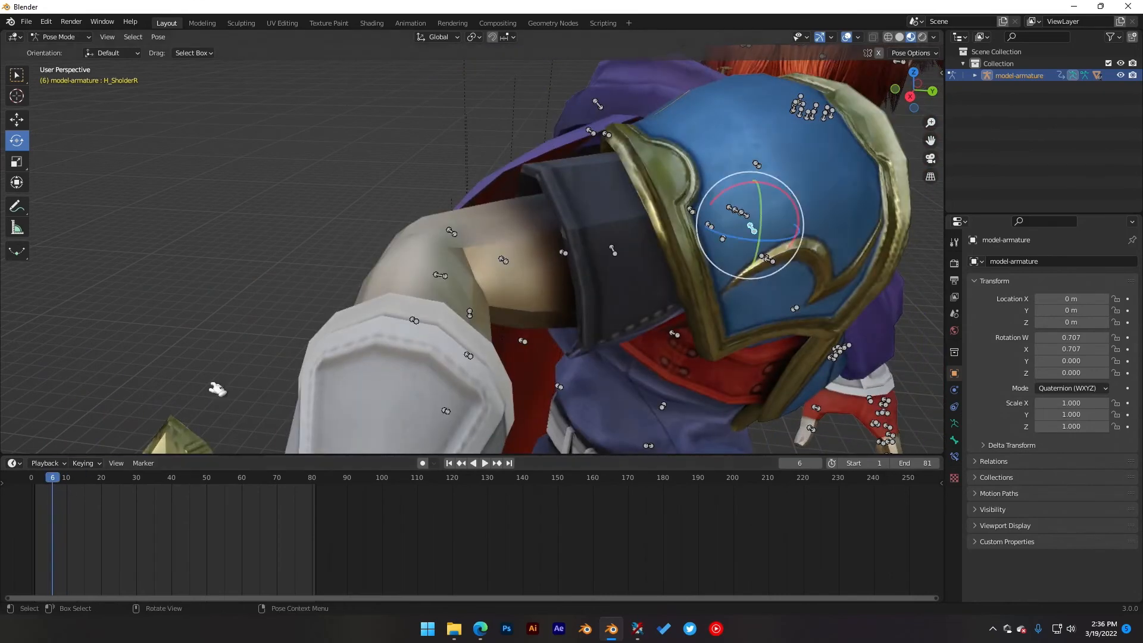
scroll(214, 387, down, 4)
shift+middle_drag(498, 273, 54, 249)
middle_drag(417, 276, 328, 289)
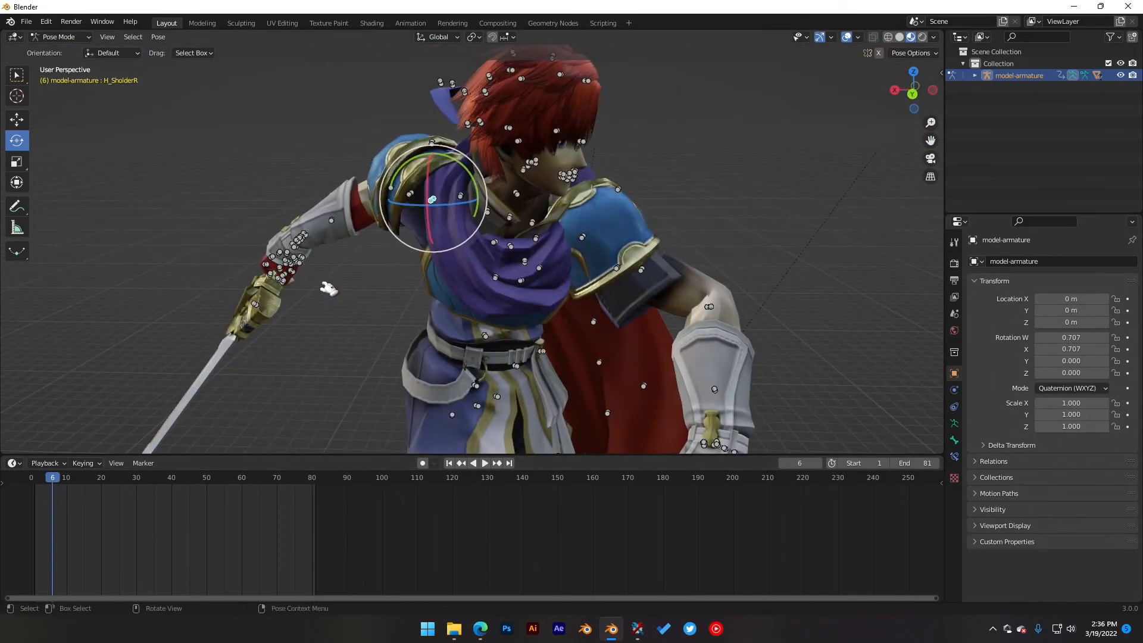
shift+middle_drag(404, 270, 326, 304)
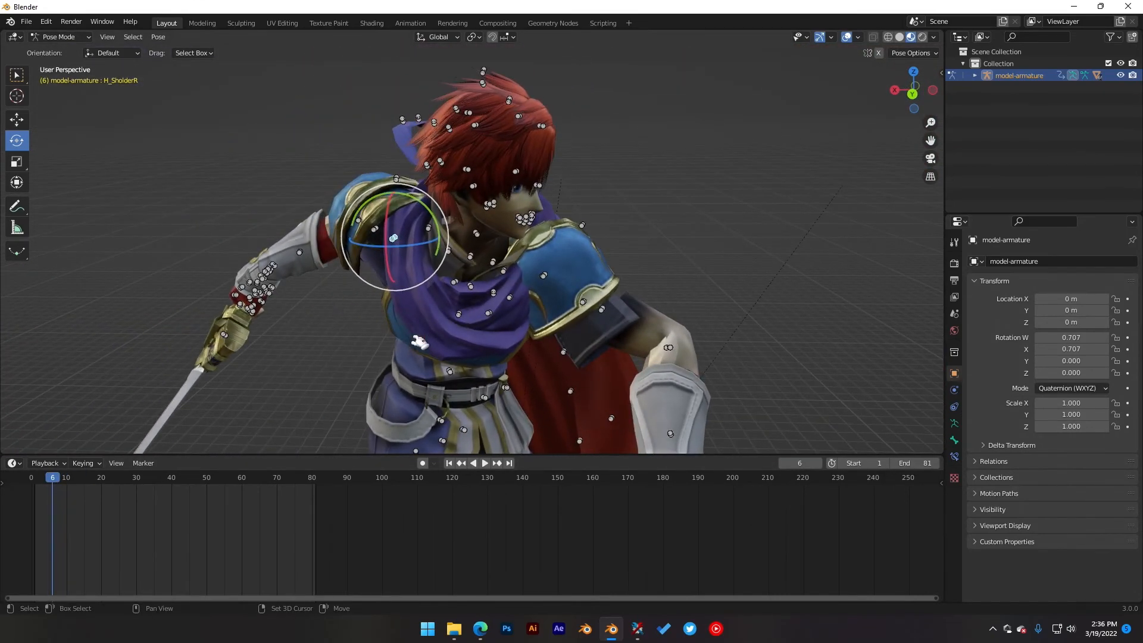
Step: Compare Roy's rest pose in Edit Mode with the frame 6 pose in Pose Mode from behind
middle_drag(419, 342, 567, 351)
scroll(507, 335, down, 5)
middle_drag(631, 371, 459, 330)
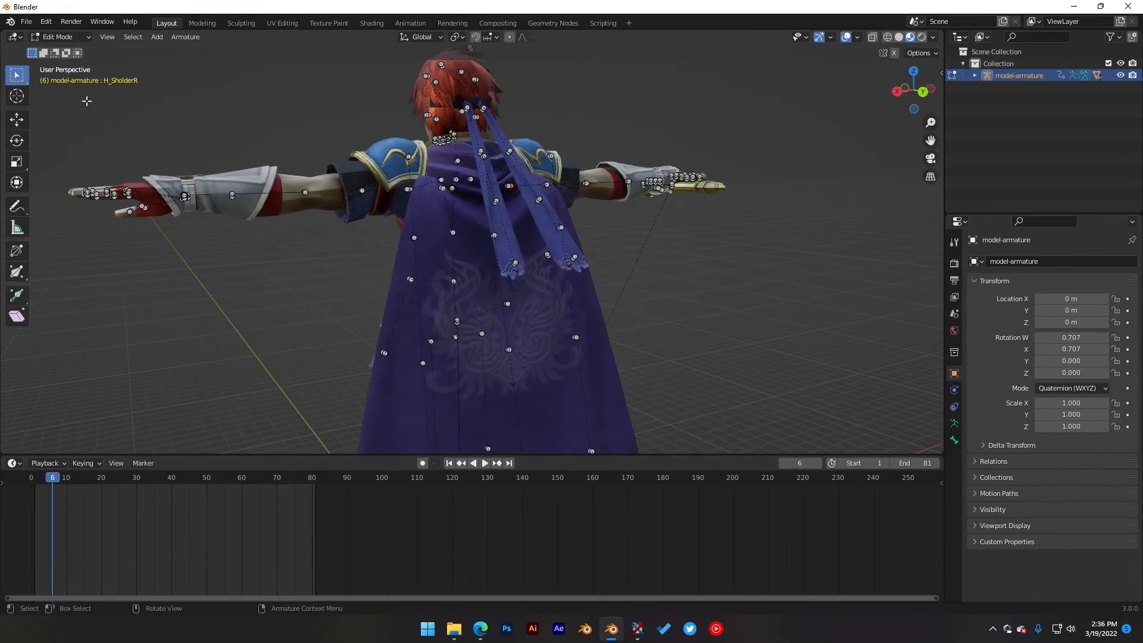
middle_drag(345, 285, 571, 291)
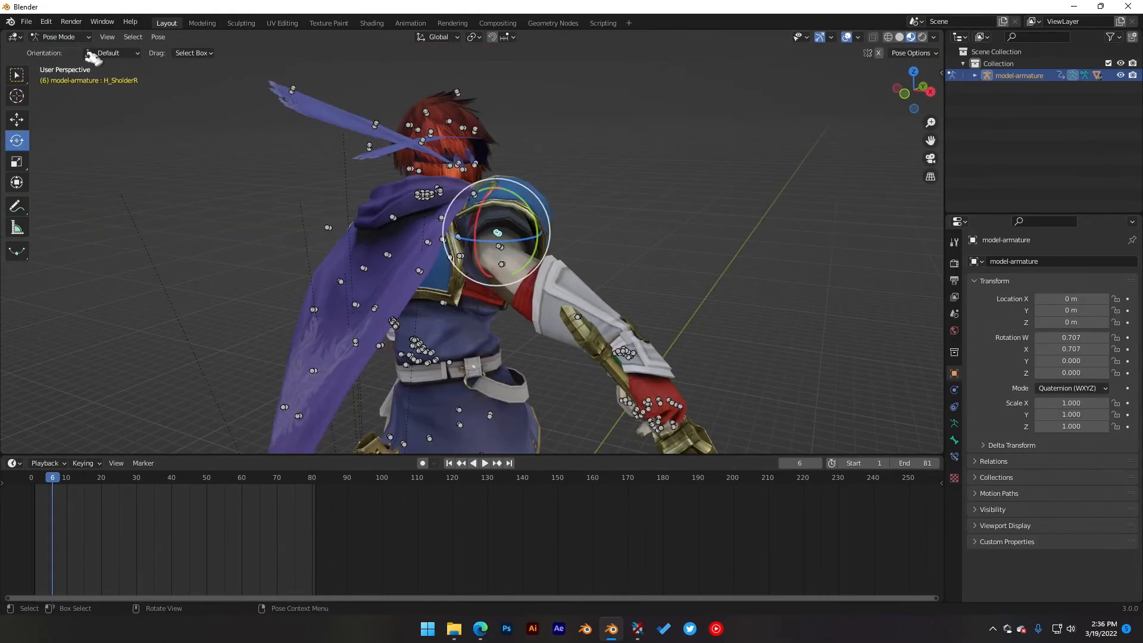
Step: Switch to Object Mode, try rotating the whole Roy armature, and restore its original rotation
click(70, 38)
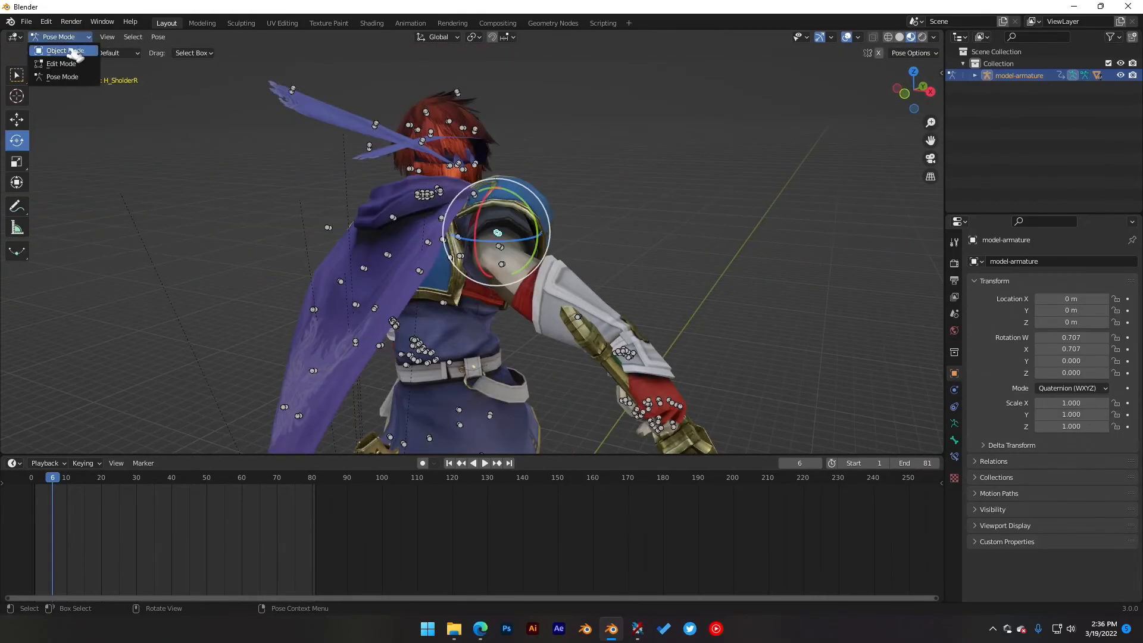
click(68, 48)
middle_drag(666, 229, 526, 235)
key(r)
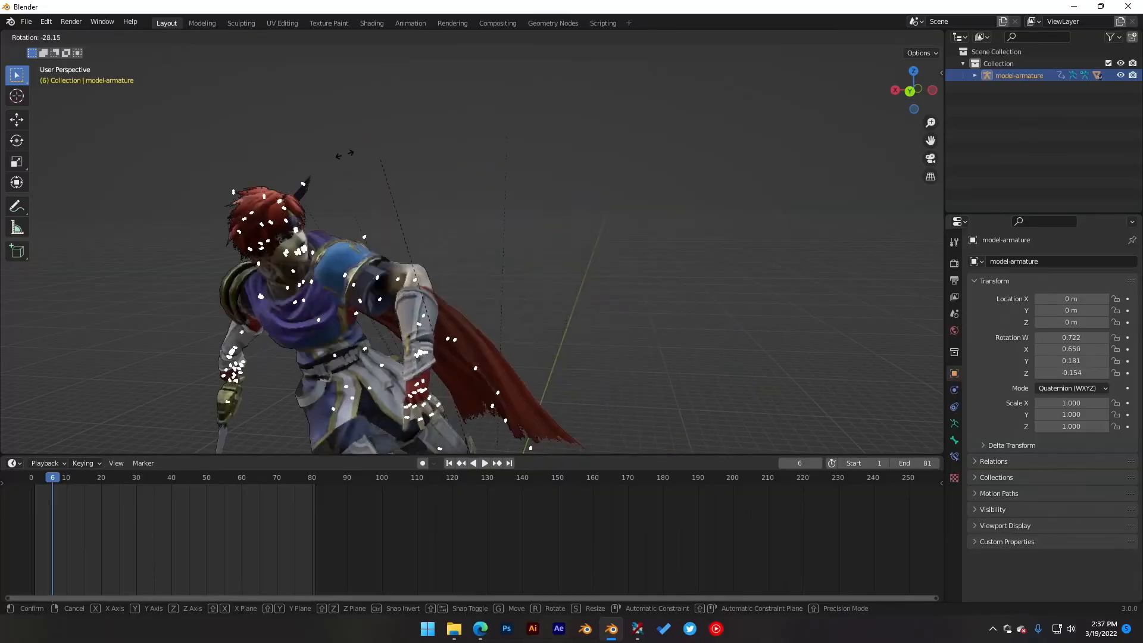
click(408, 168)
key(alt+r)
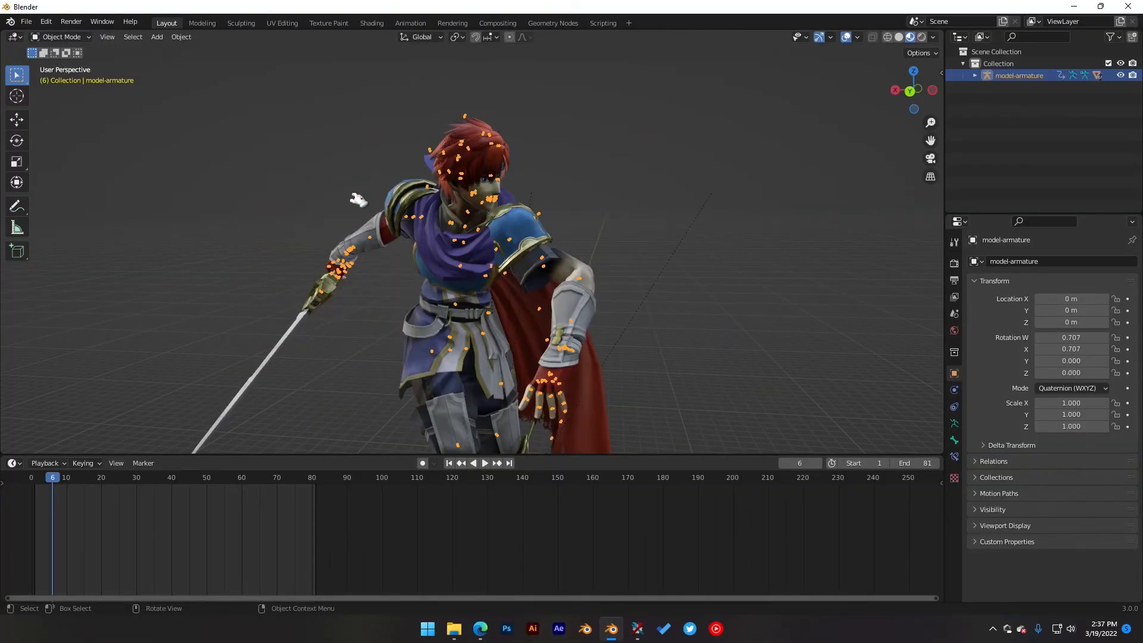
Step: Try moving the whole Roy armature sideways in Object Mode and undo the move
middle_drag(357, 199, 375, 220)
scroll(363, 298, down, 4)
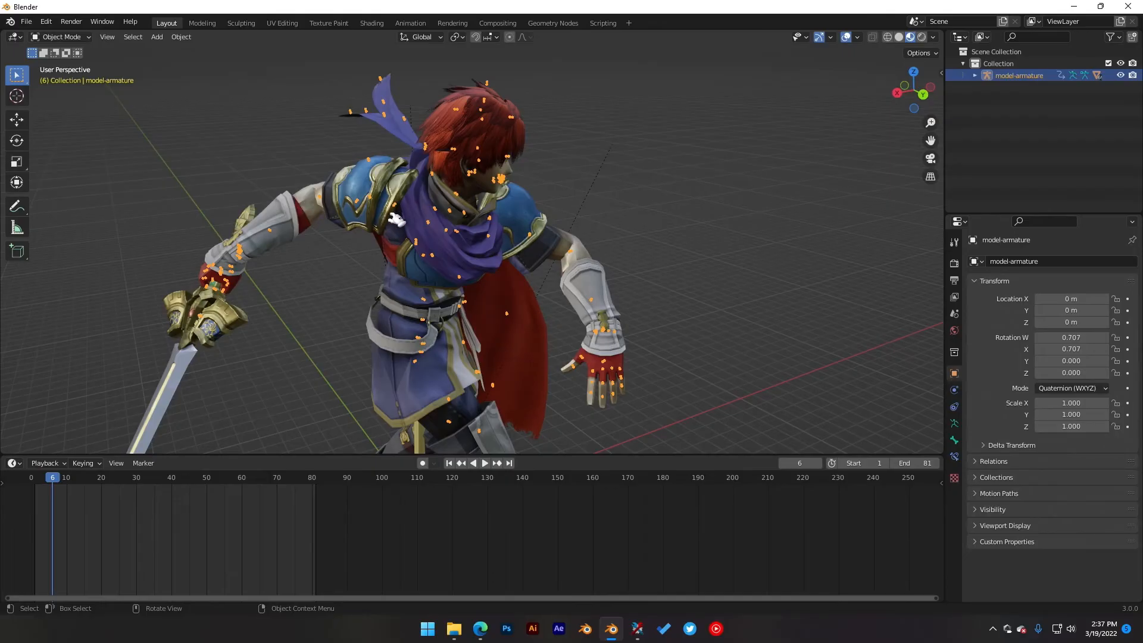
middle_drag(395, 299, 375, 260)
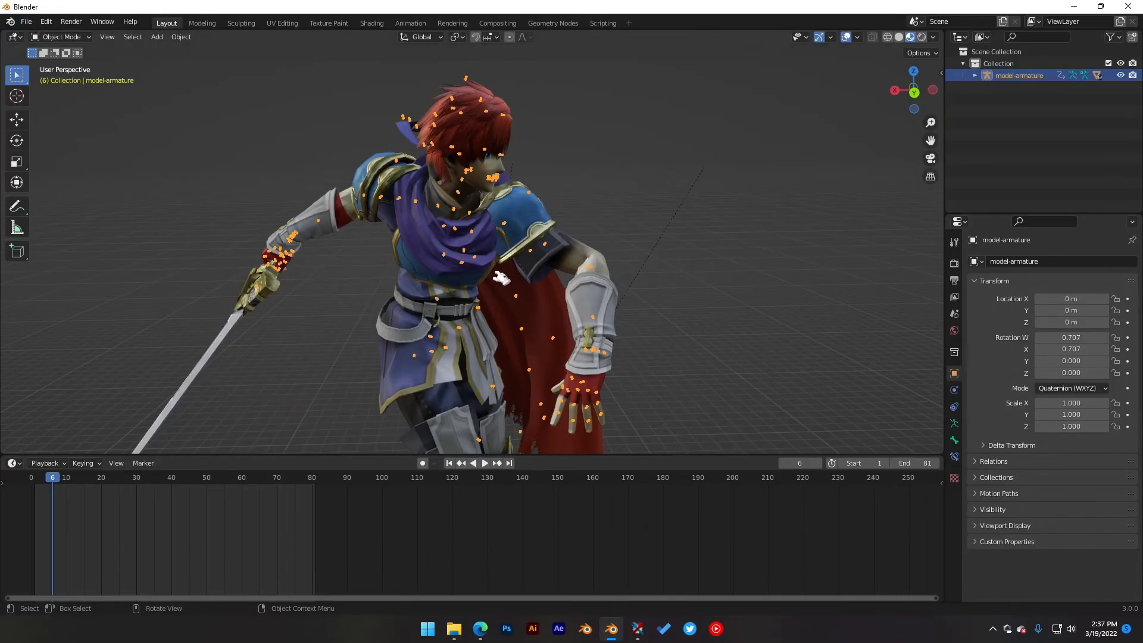
key(g)
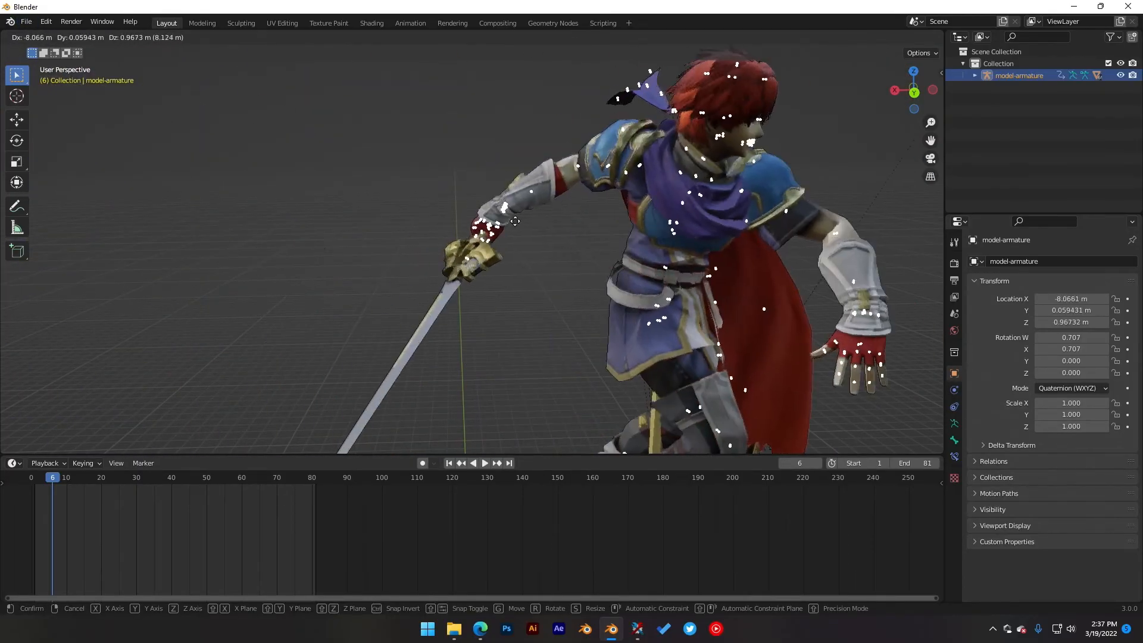
click(572, 207)
key(ctrl+z)
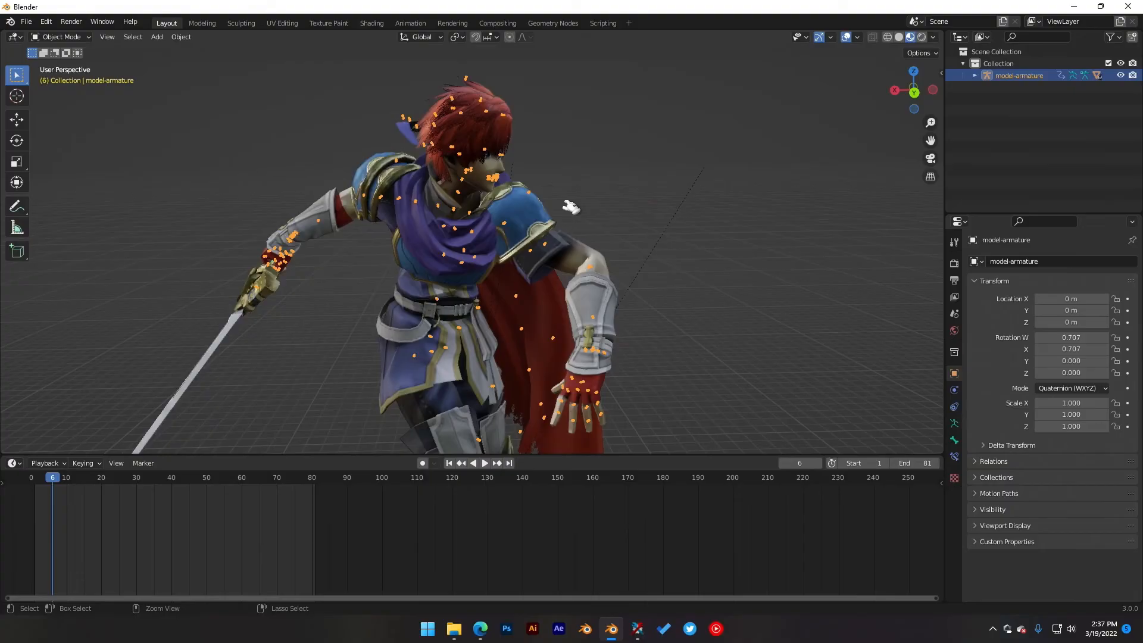
Step: Start a new General file without saving the Roy scene and delete the default camera, cube and light
click(27, 24)
mouse_move(102, 182)
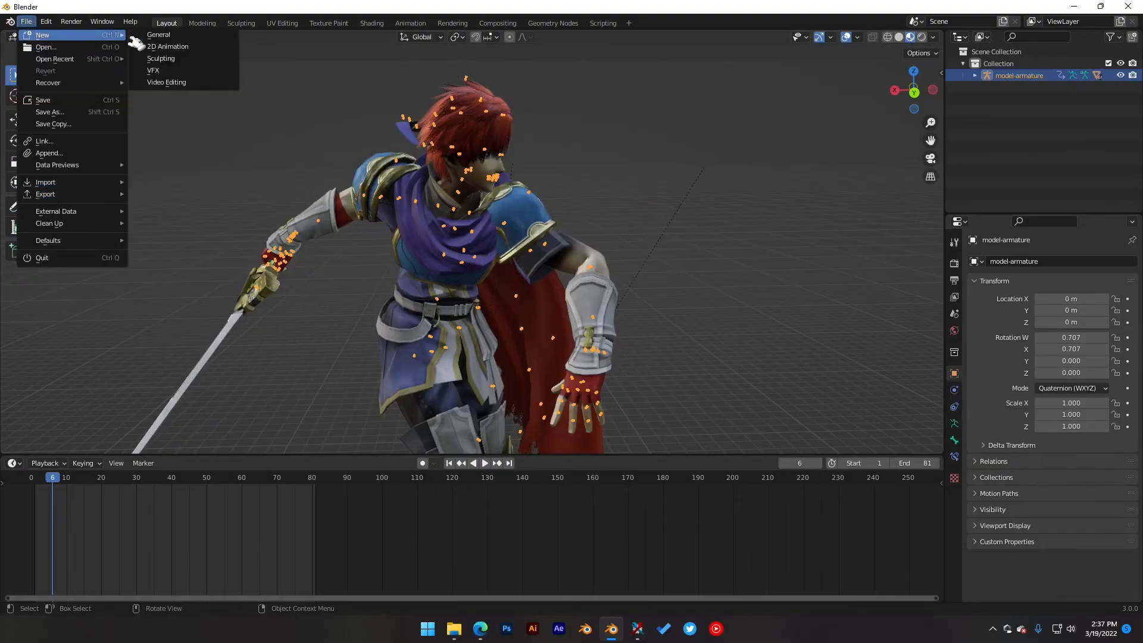
click(173, 36)
click(605, 339)
key(a)
key(x)
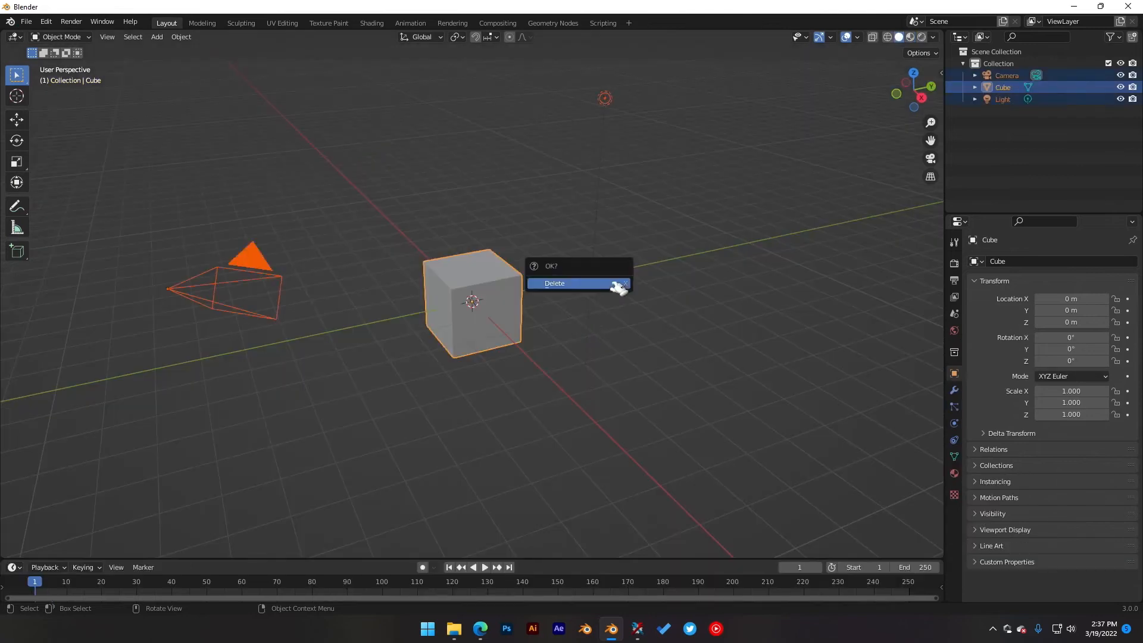
click(616, 286)
Step: Start a NUMDLB model import and open the bookmarked 00 - Model folder of character models
click(36, 24)
mouse_move(115, 184)
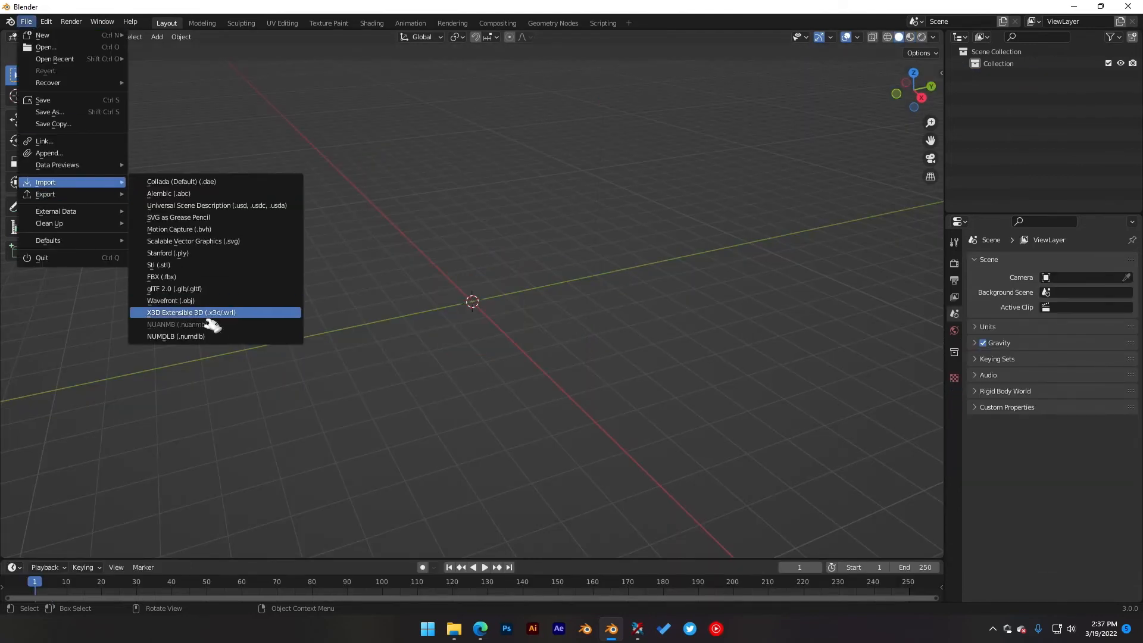
click(212, 327)
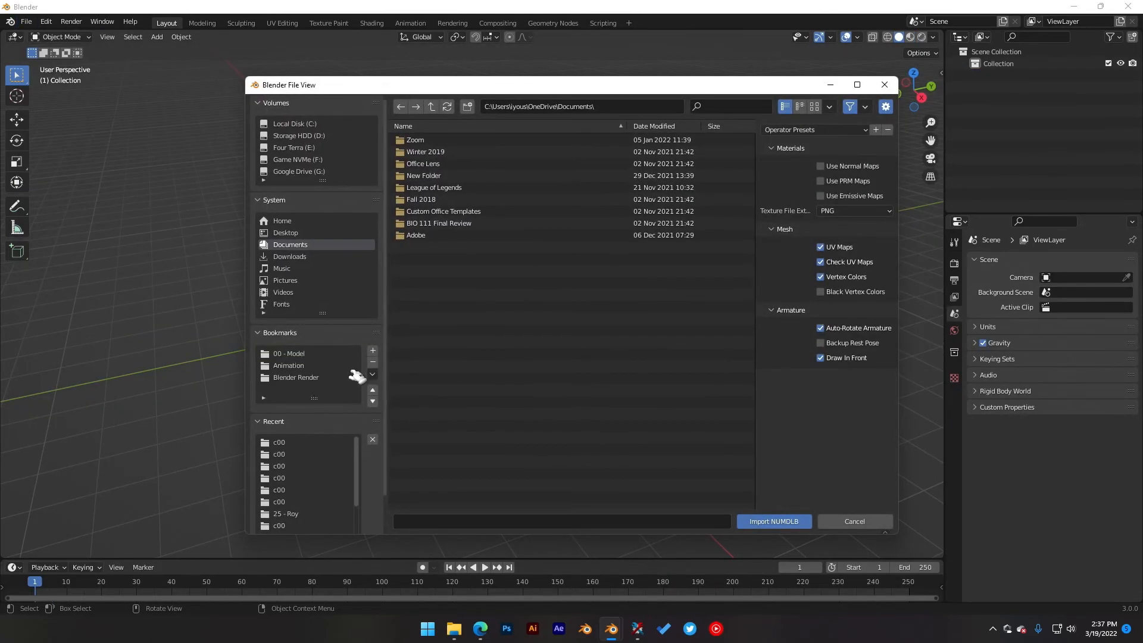
double_click(317, 354)
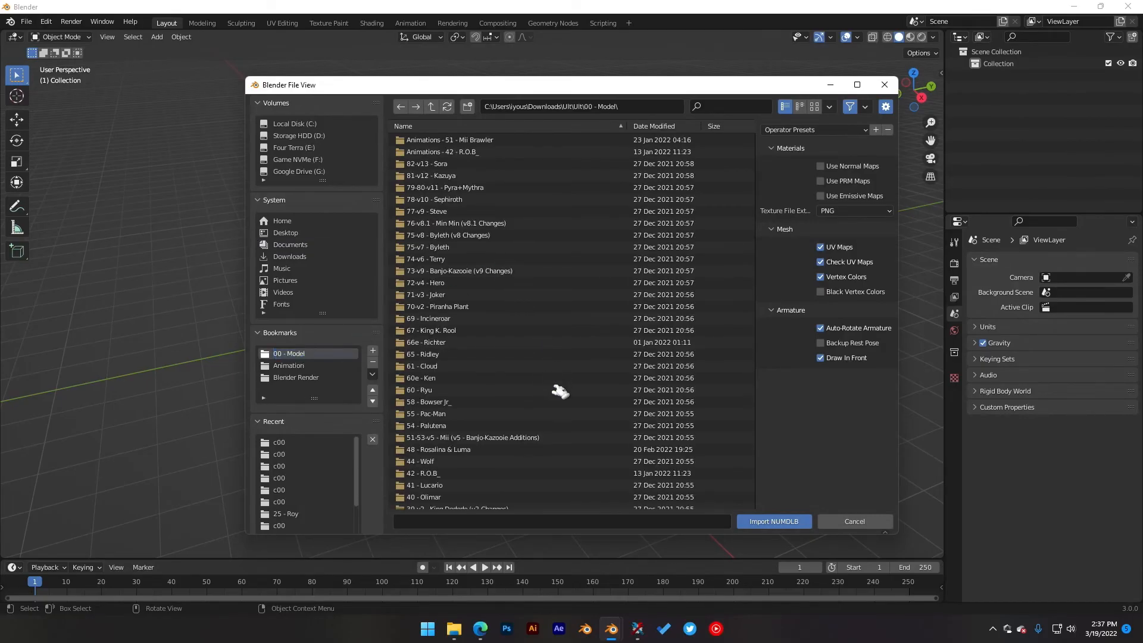
scroll(560, 391, down, 19)
scroll(467, 375, up, 19)
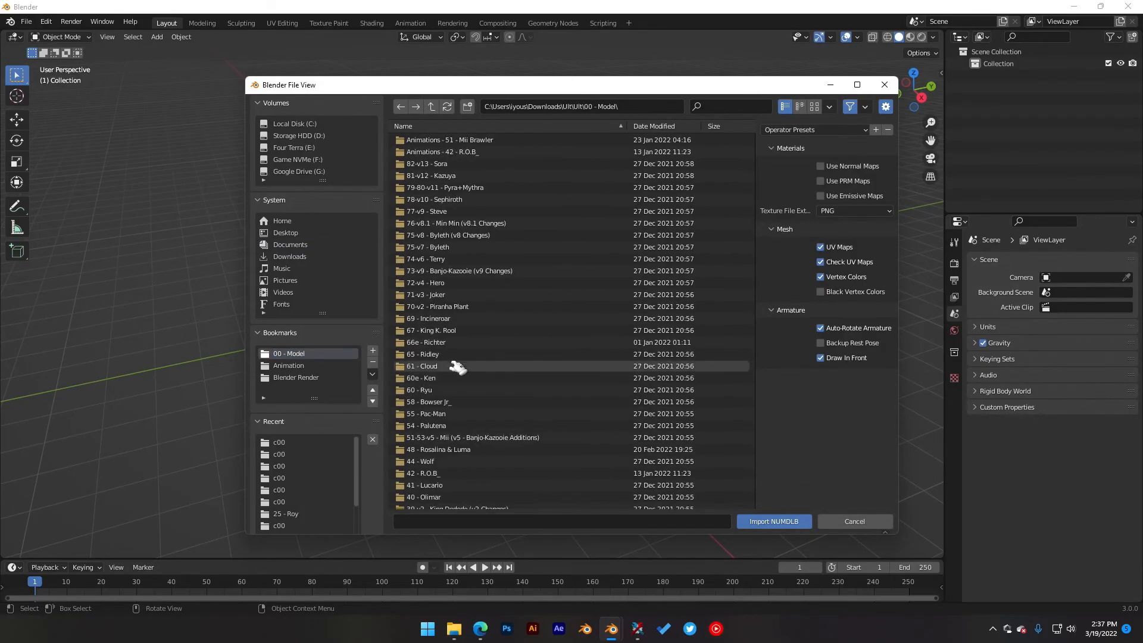
Step: Import model.numdlb from the 82-v13 - Sora folder, under fighter/trail/model/body/c00
double_click(502, 163)
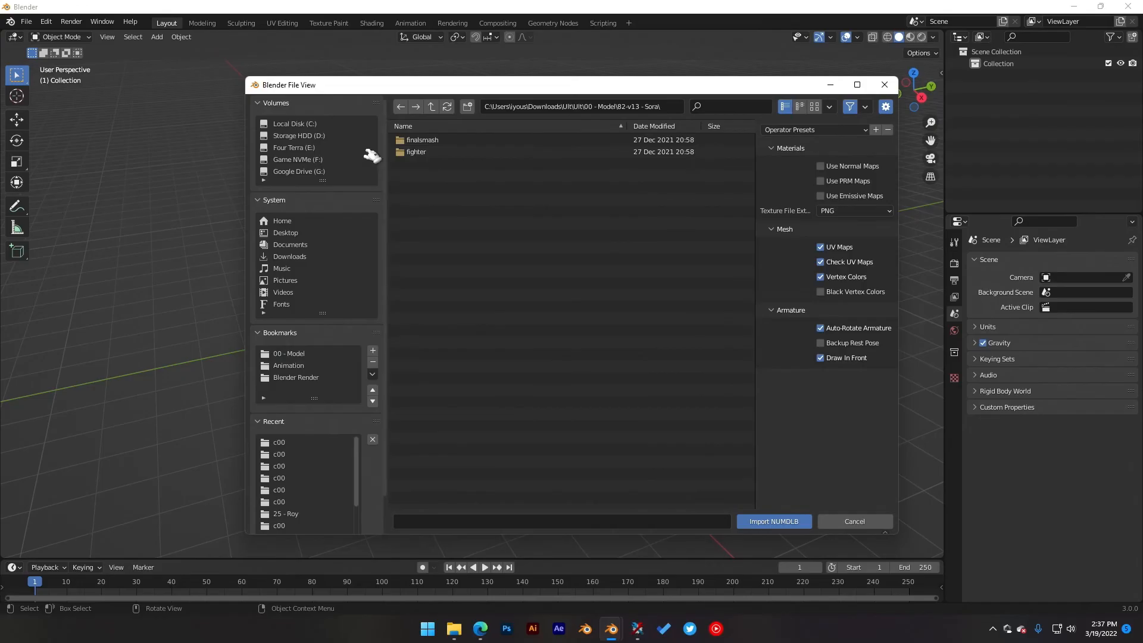
double_click(462, 154)
double_click(428, 143)
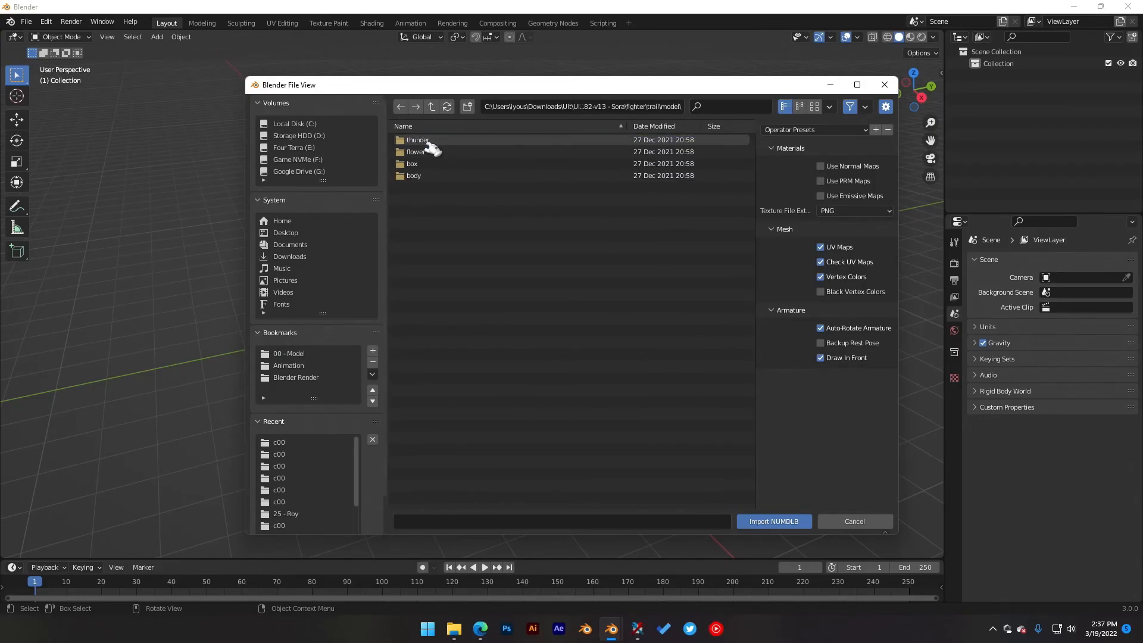
double_click(427, 176)
double_click(440, 223)
click(444, 141)
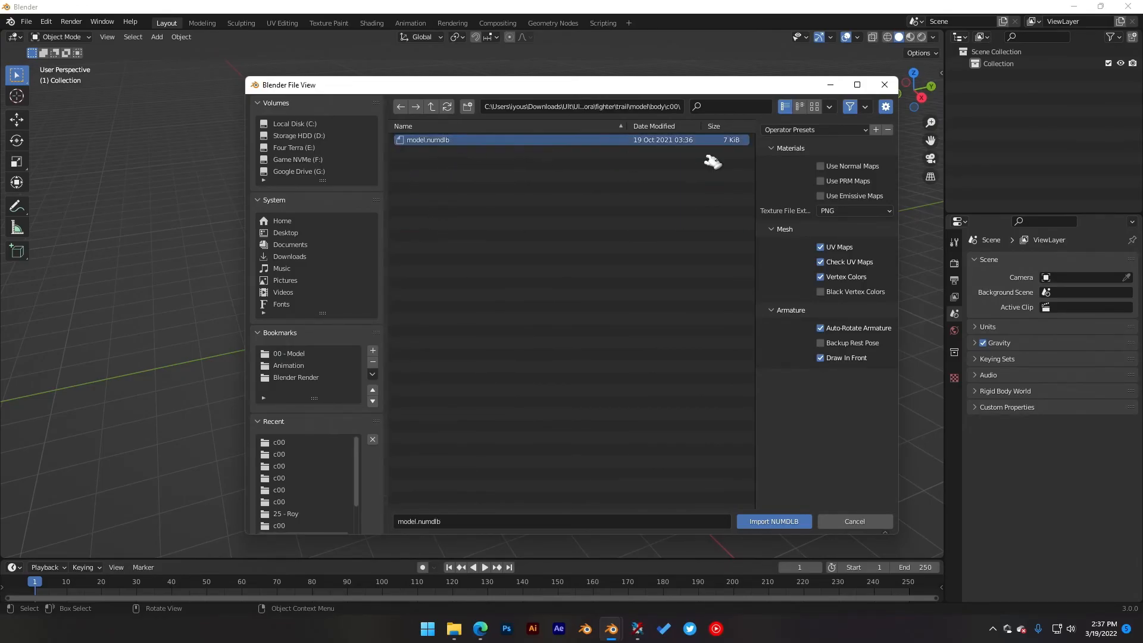
click(773, 521)
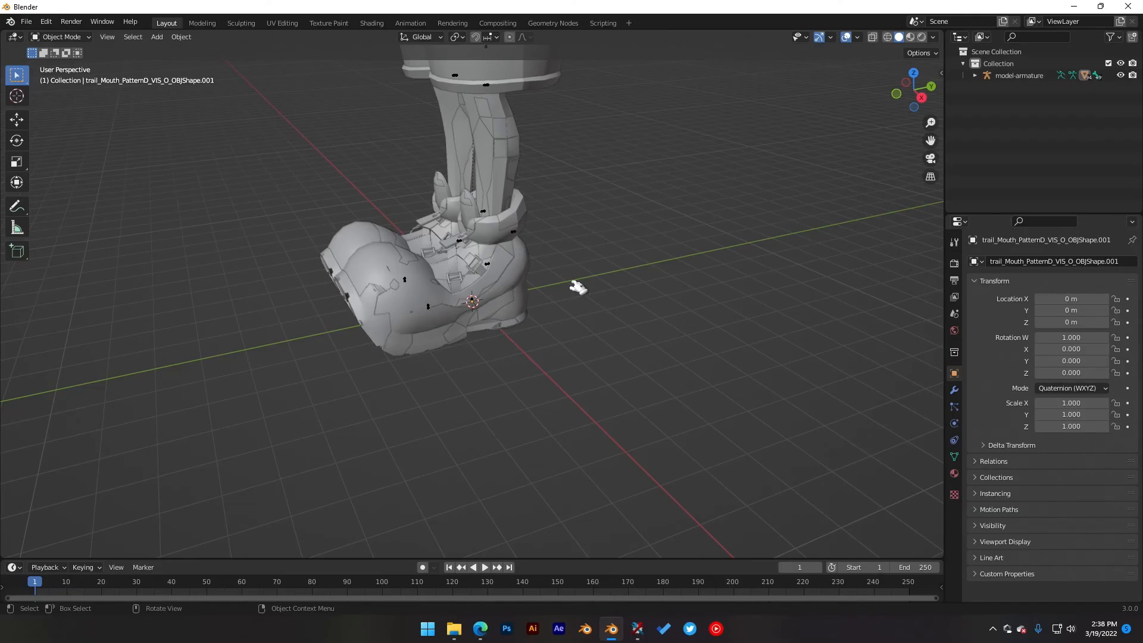
Step: Bring Sora's upper body into view, select the model-armature and show the model in Material Preview shading
middle_drag(569, 241, 639, 208)
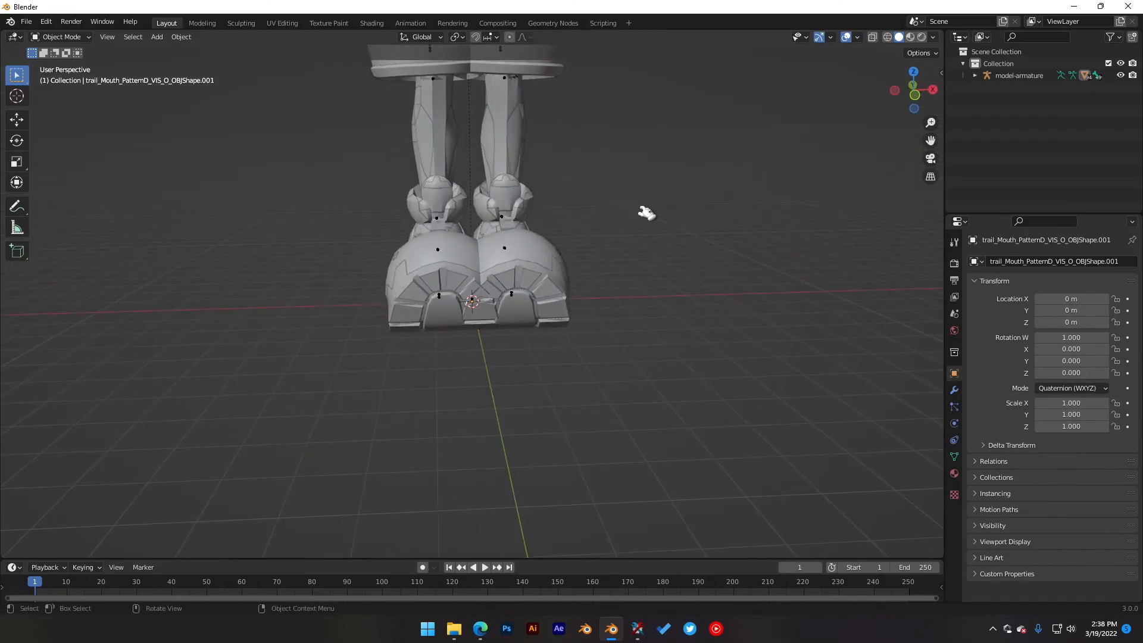
shift+middle_drag(613, 156, 571, 488)
shift+middle_drag(555, 186, 616, 353)
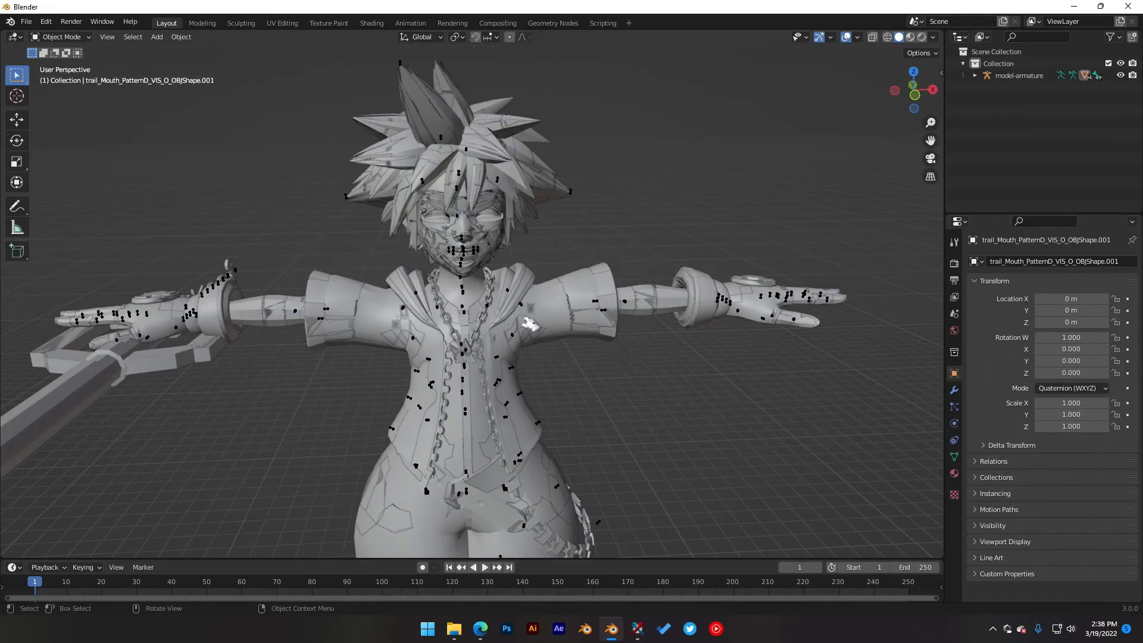
click(527, 309)
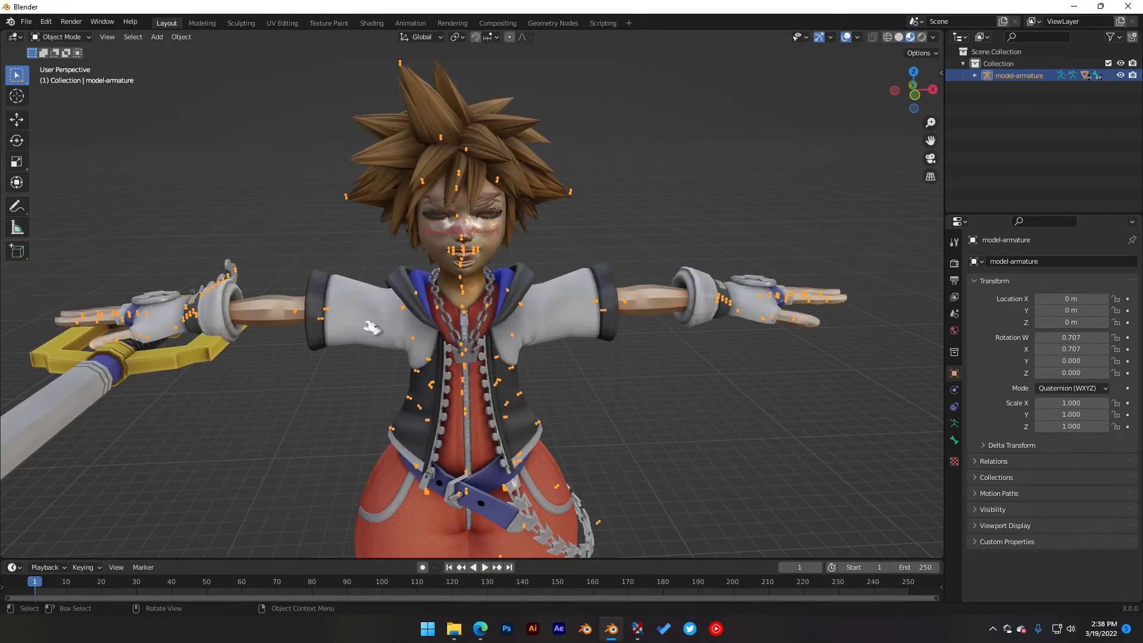
middle_drag(329, 364, 373, 299)
Step: Start a NUANMB animation import and open Sora's fighter/trail/motion/body/c00 folder from the Animation bookmark
click(27, 22)
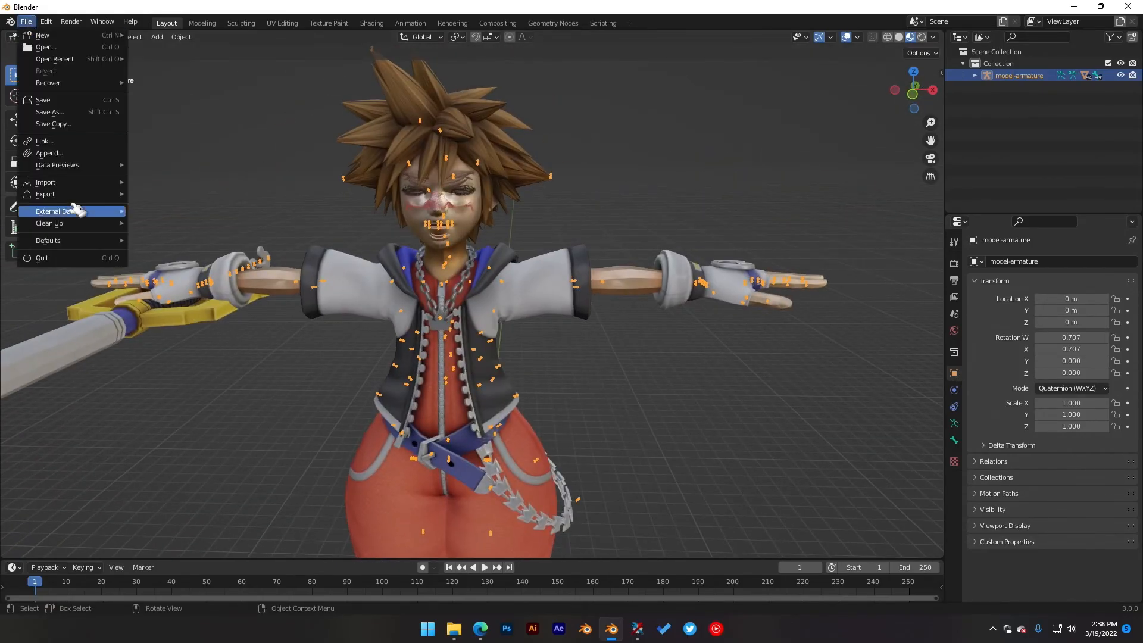
mouse_move(97, 184)
click(207, 327)
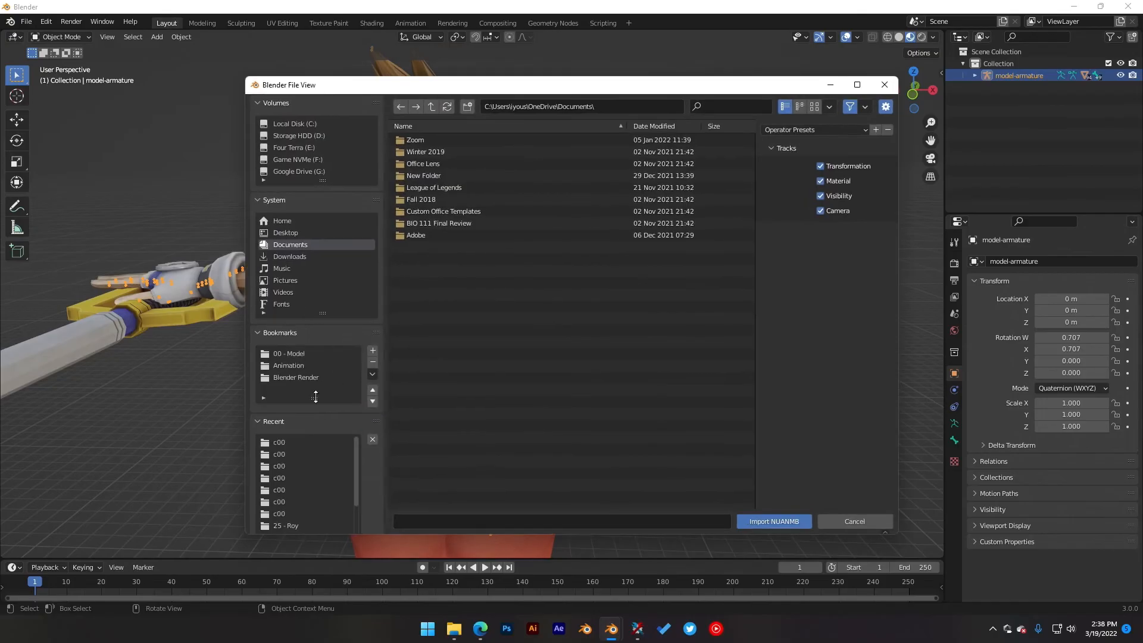
click(291, 364)
click(490, 142)
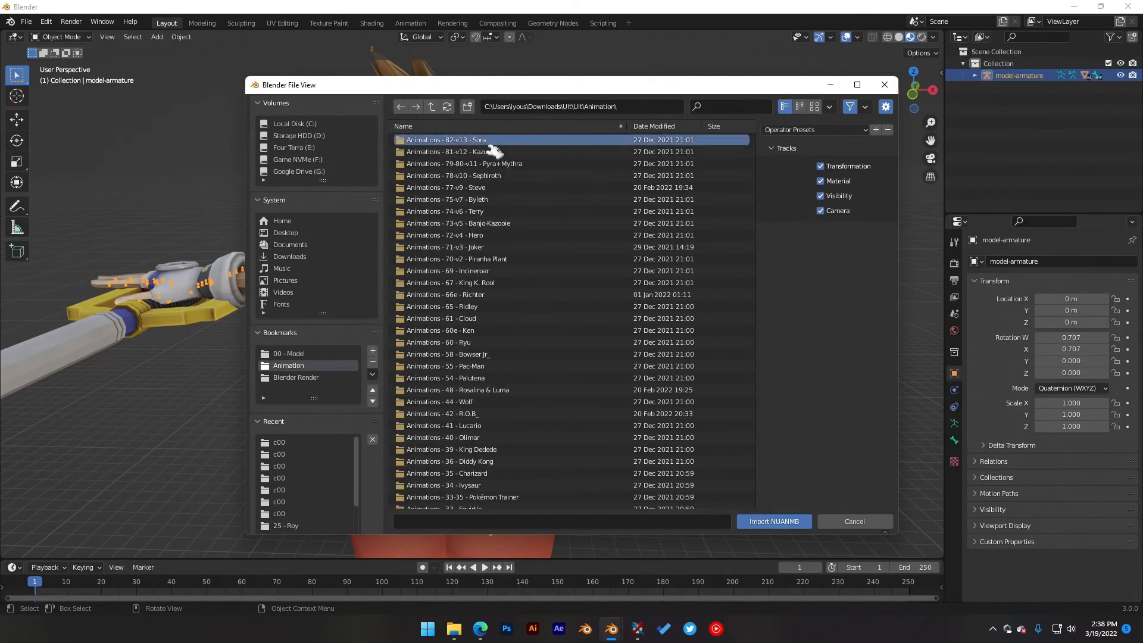
double_click(485, 141)
double_click(429, 142)
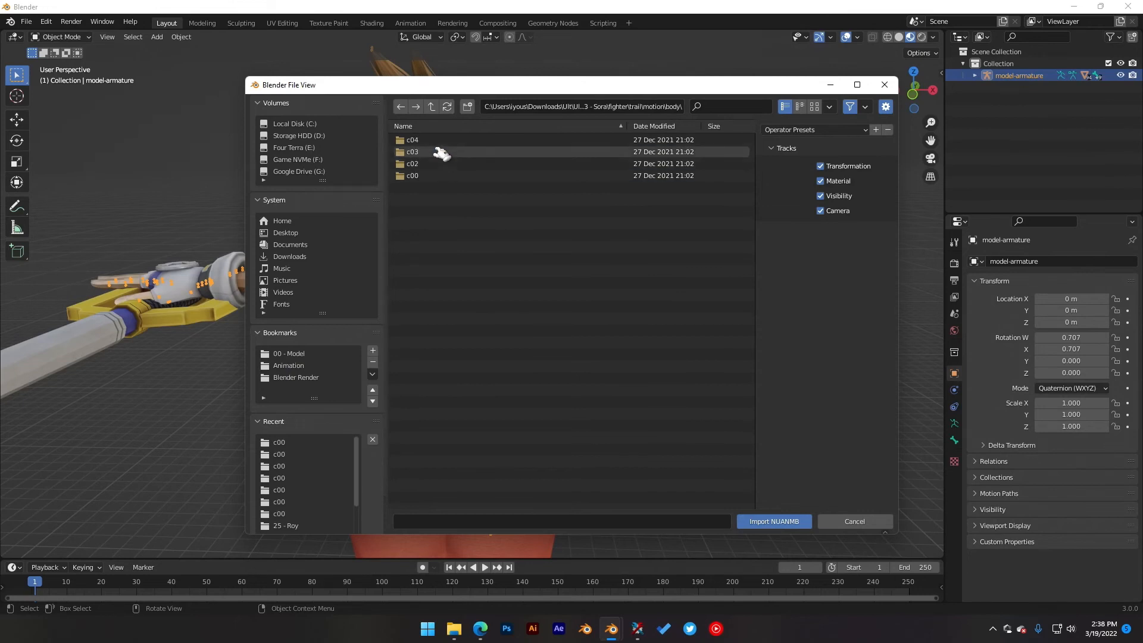
double_click(441, 175)
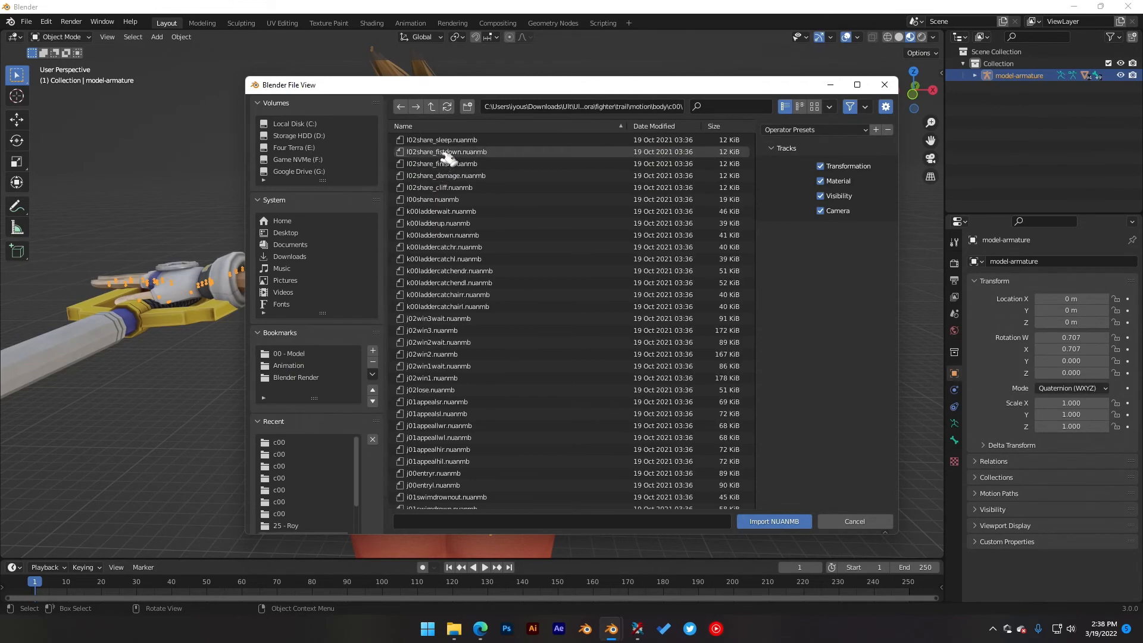
Step: Go up to Sora's motion/body folder and reopen its c00 folder
click(433, 107)
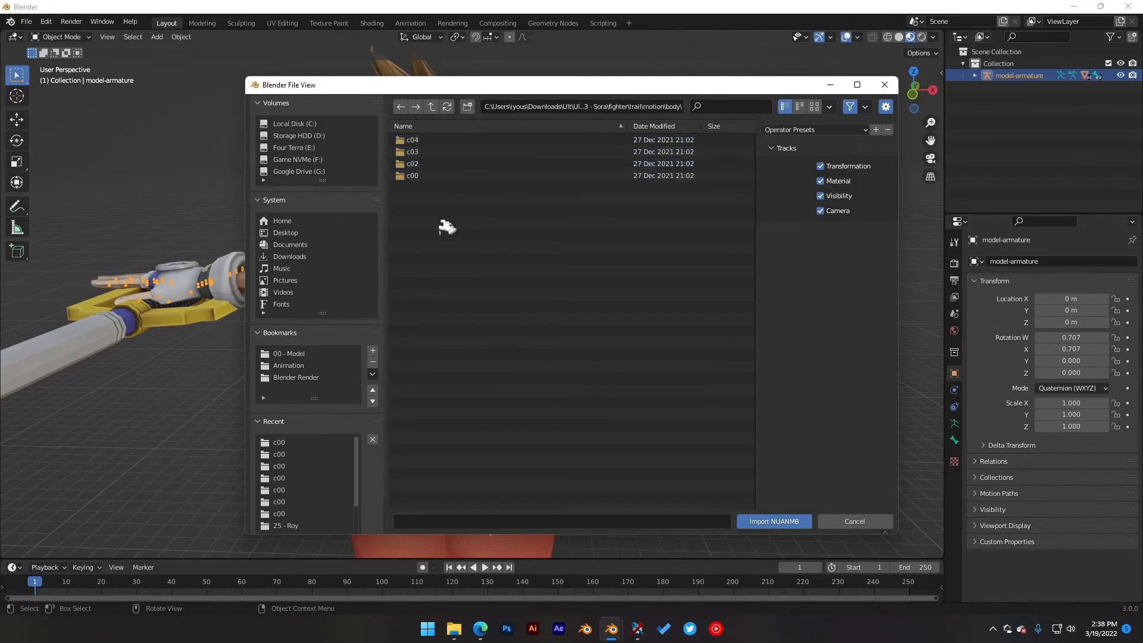
click(423, 226)
click(420, 178)
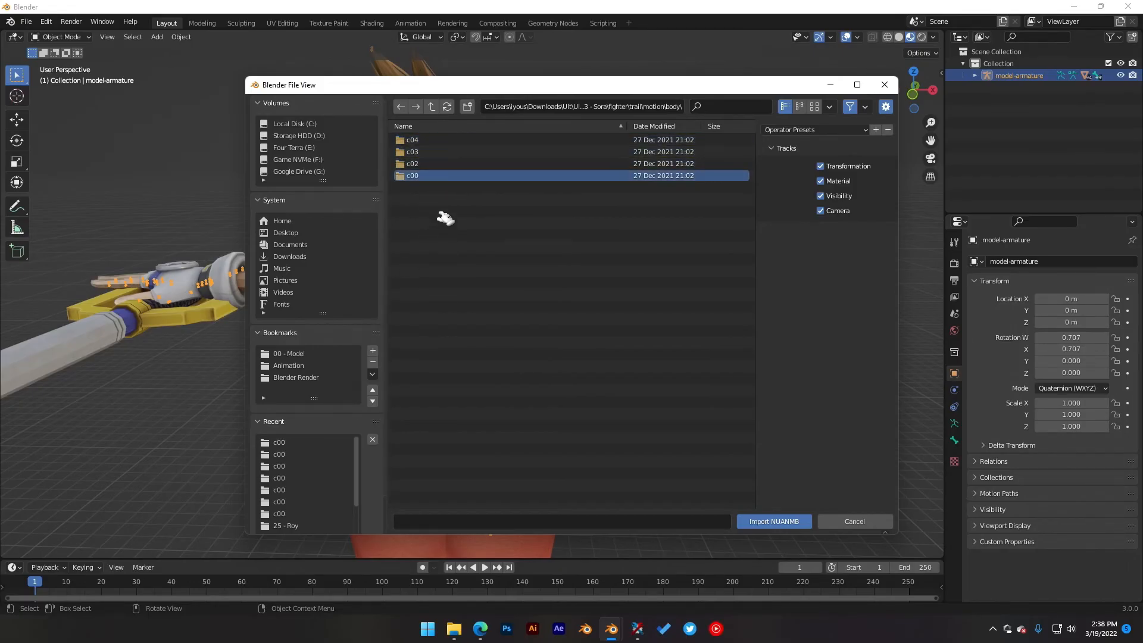
click(424, 129)
click(438, 177)
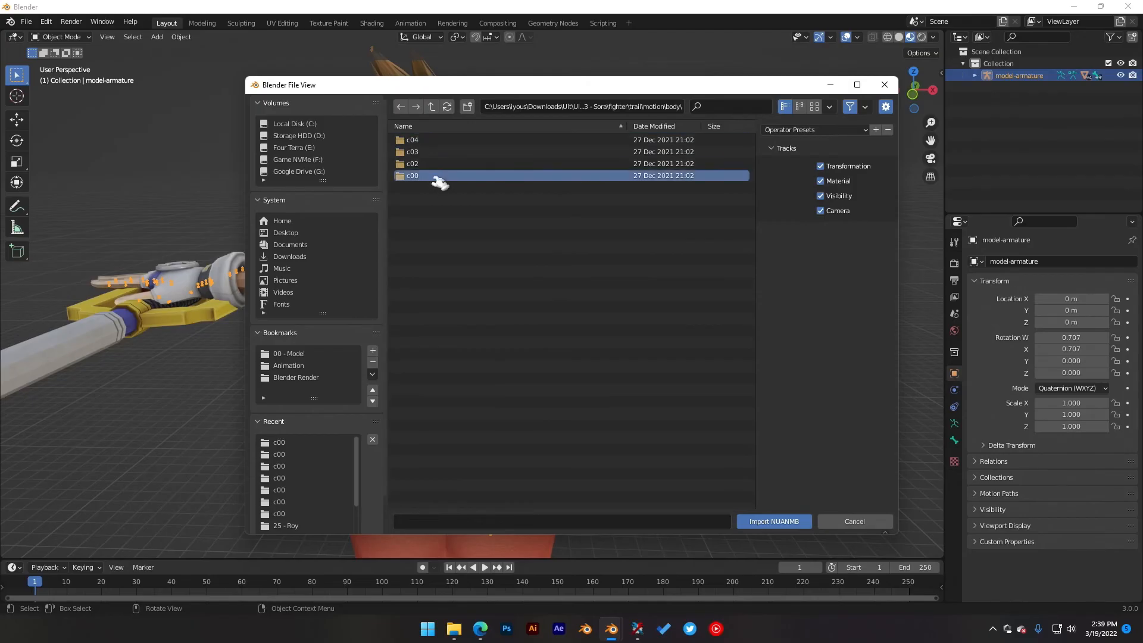
double_click(438, 177)
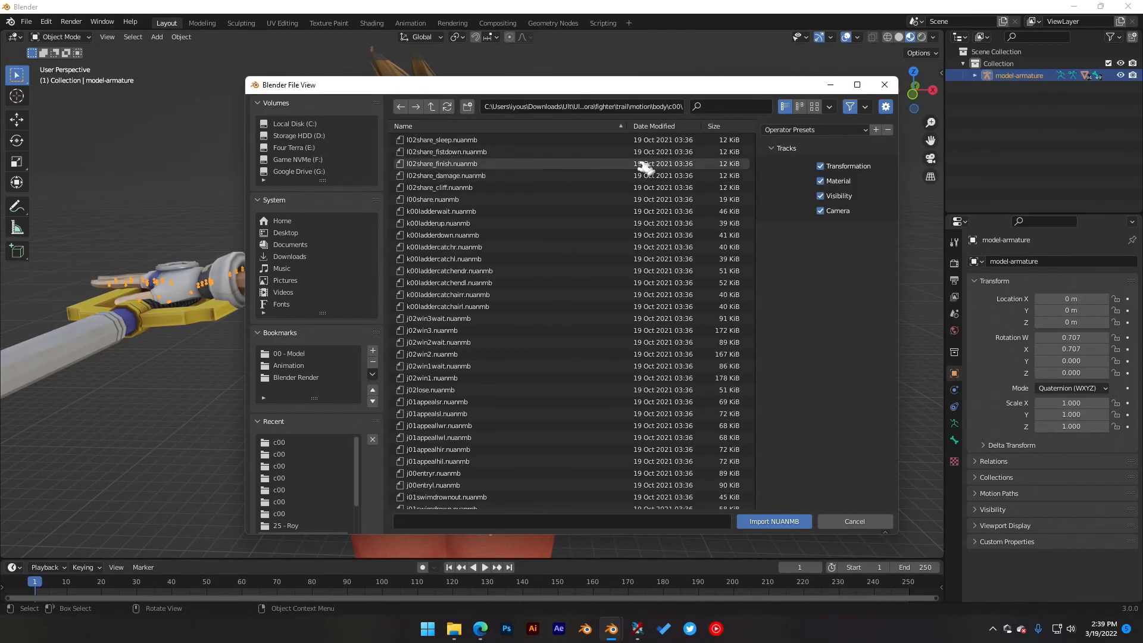
Step: Filter the animation files by "appeal" and import j01appeallwr.nuanmb onto the Sora armature
click(735, 107)
text(appeal)
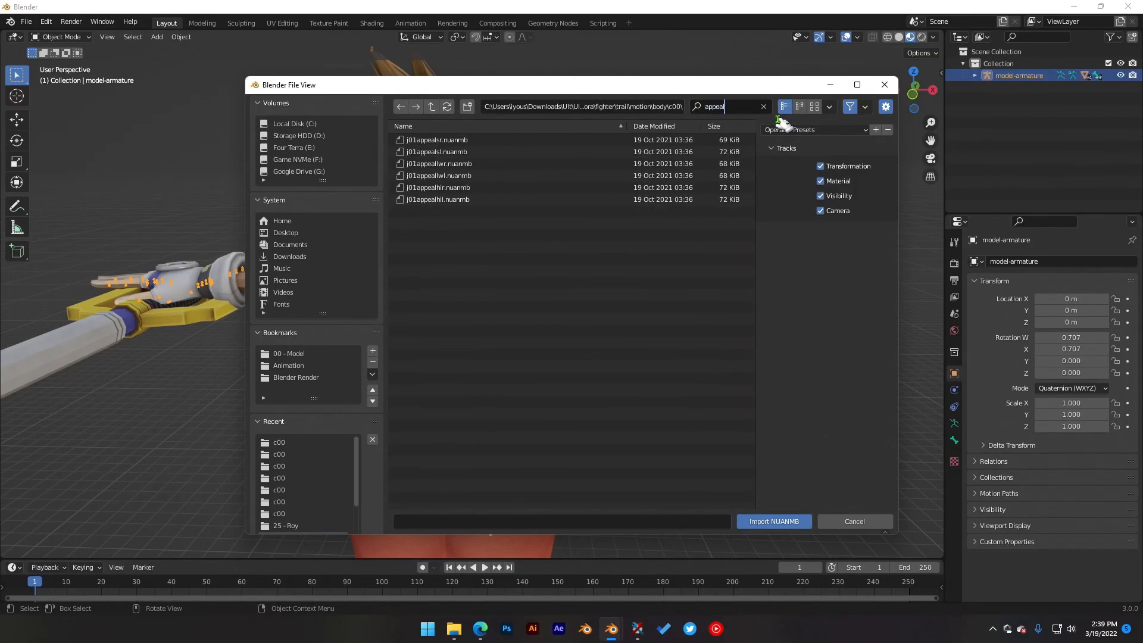
click(466, 188)
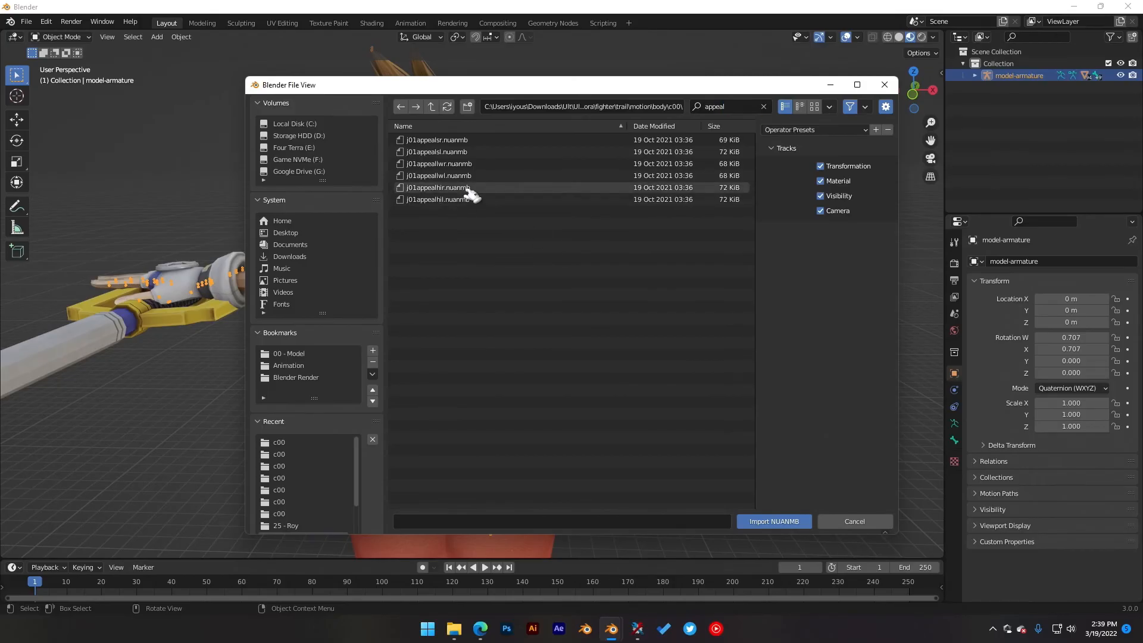
double_click(477, 164)
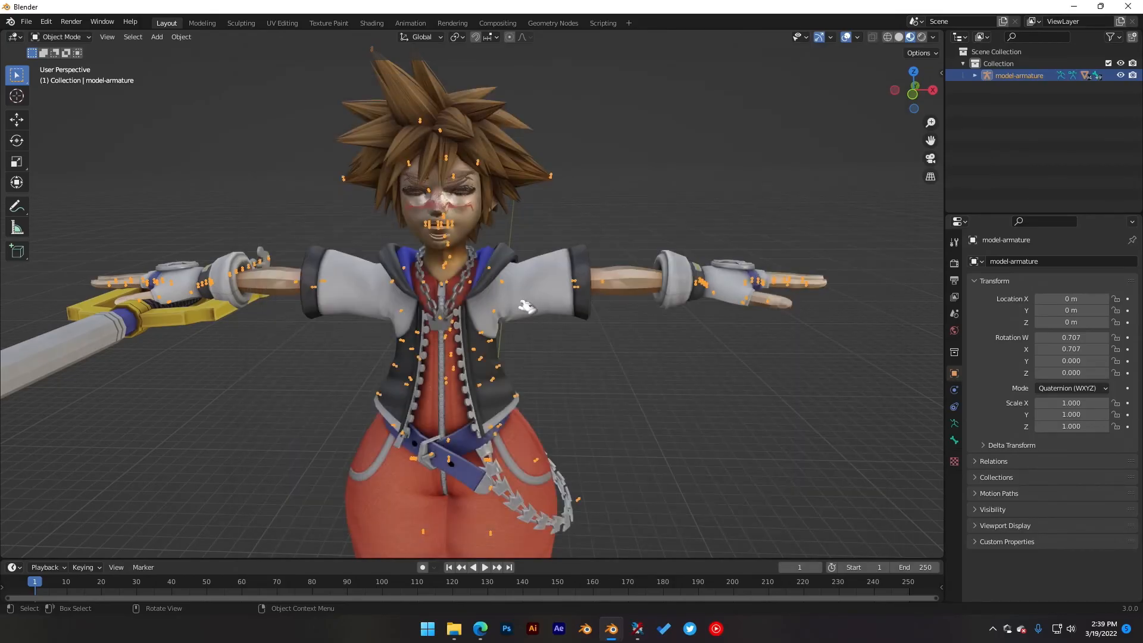
Step: Select the collapsed hair bones in Pose Mode, try clearing their rotation and undo it
middle_drag(411, 351, 493, 296)
scroll(493, 295, up, 10)
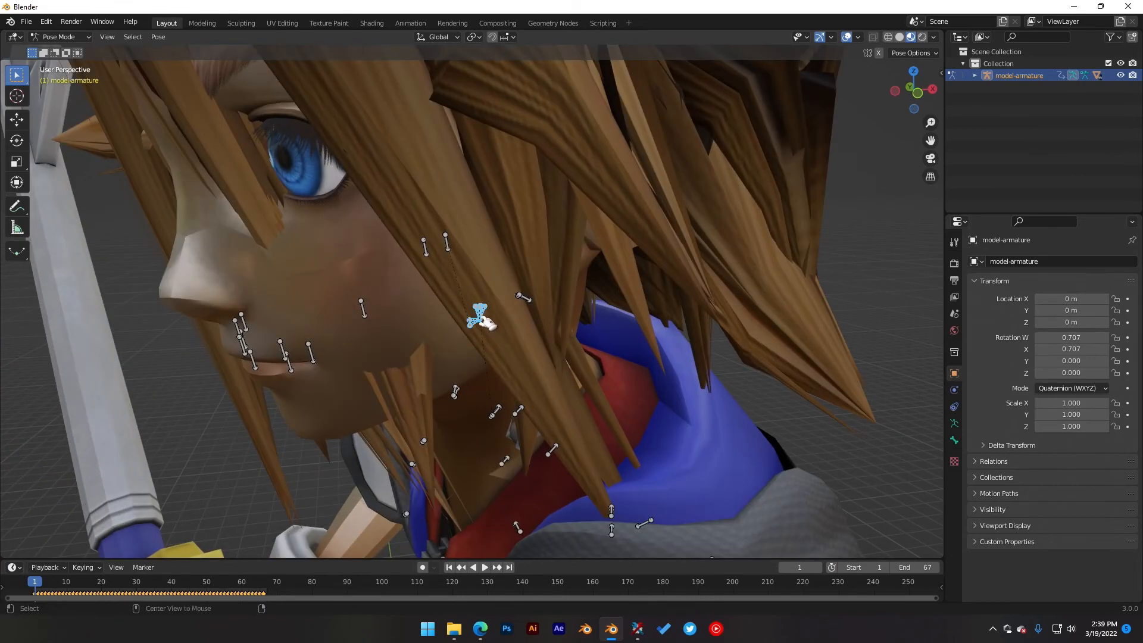
key(alt+r)
mouse_move(401, 305)
middle_down()
mouse_move(443, 316)
mouse_move(373, 300)
mouse_move(467, 301)
mouse_move(392, 293)
middle_up()
key(ctrl+z)
Step: Reset the collapsed hair bones to their proper positions and delete all their keyframes in the enlarged timeline
scroll(402, 301, down, 6)
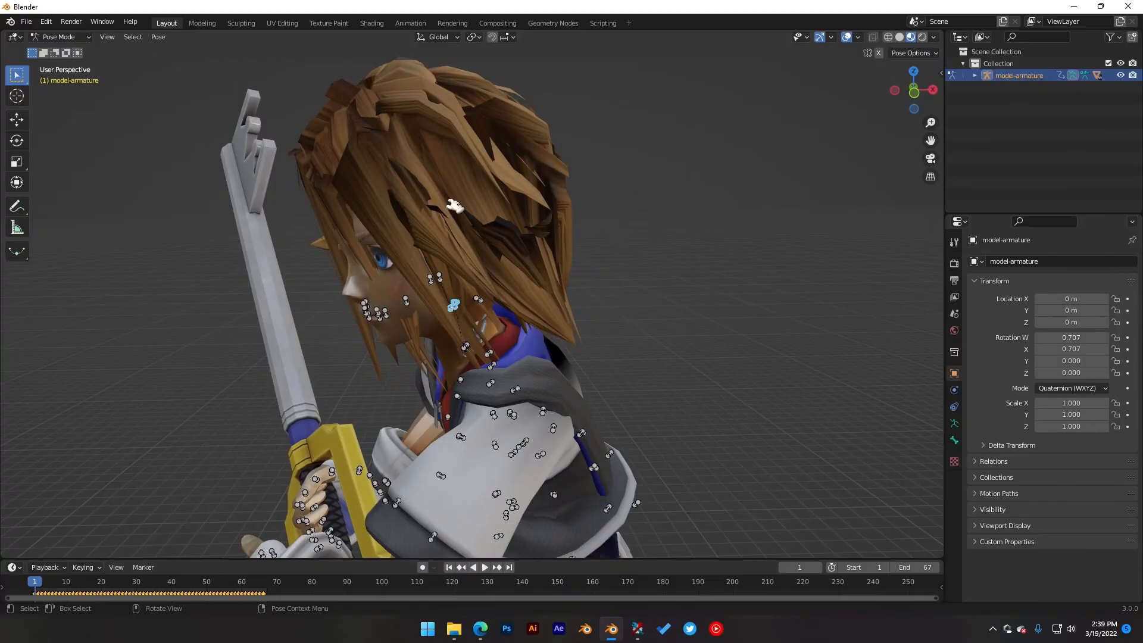
middle_drag(481, 300, 538, 223)
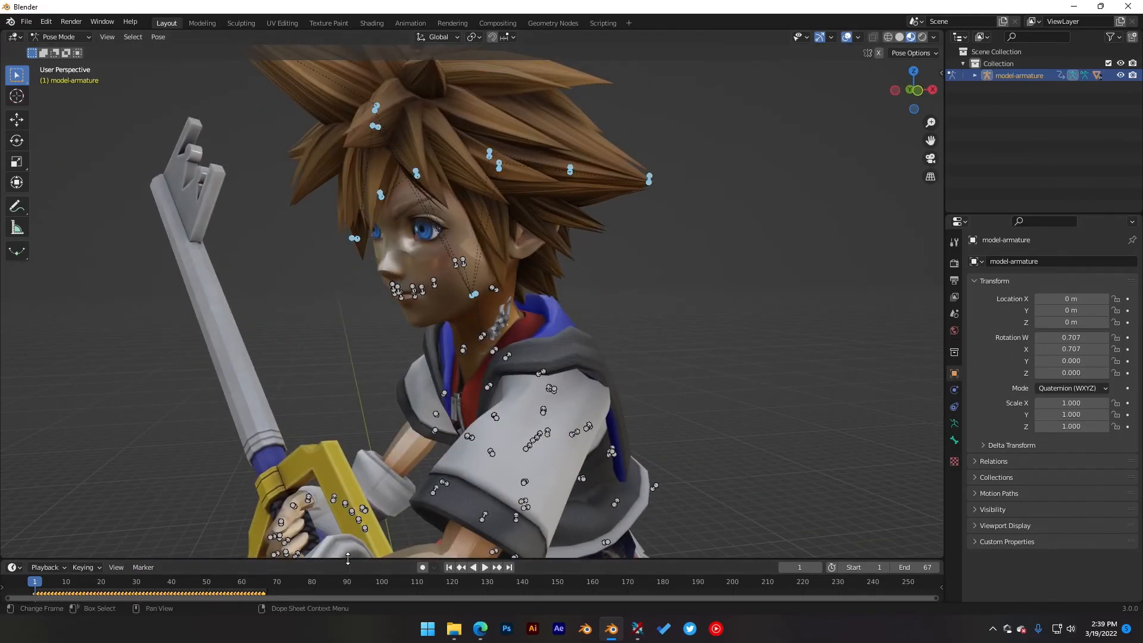
drag(348, 558, 333, 473)
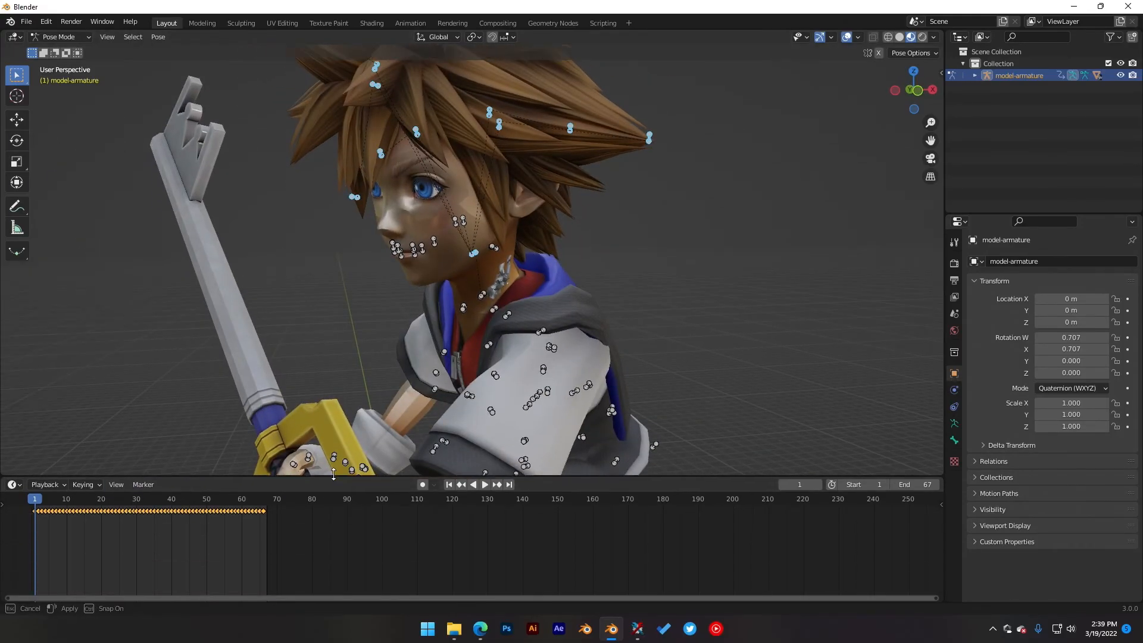
key(x)
click(127, 556)
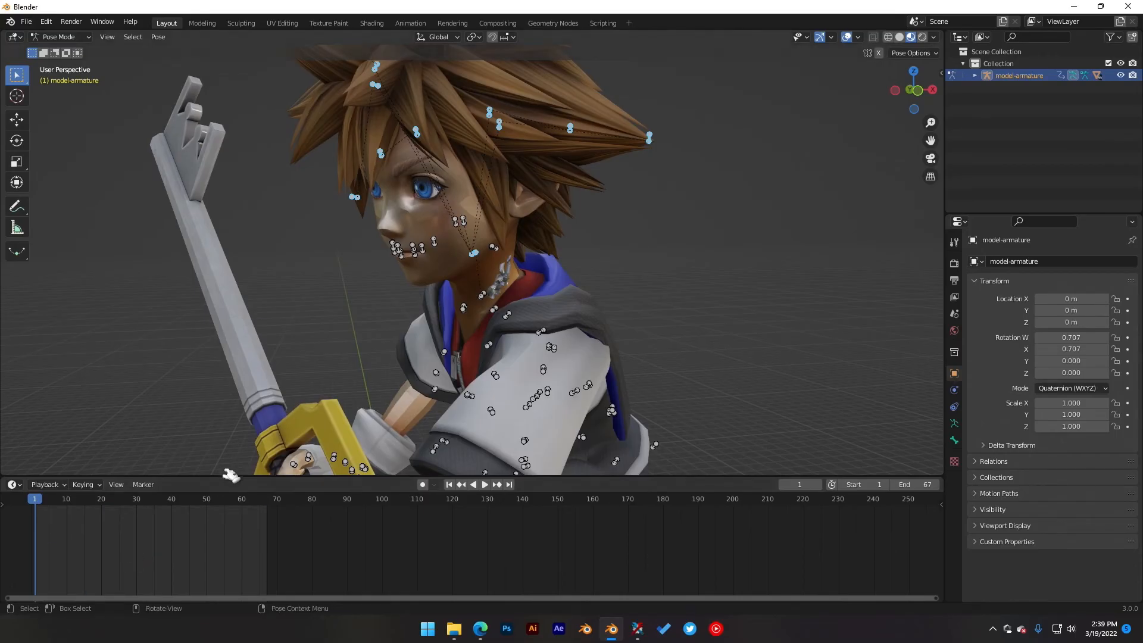
Step: Play and scrub the animation up to frame 23 to check Sora's hair, and return to frame 1
drag(35, 500, 53, 499)
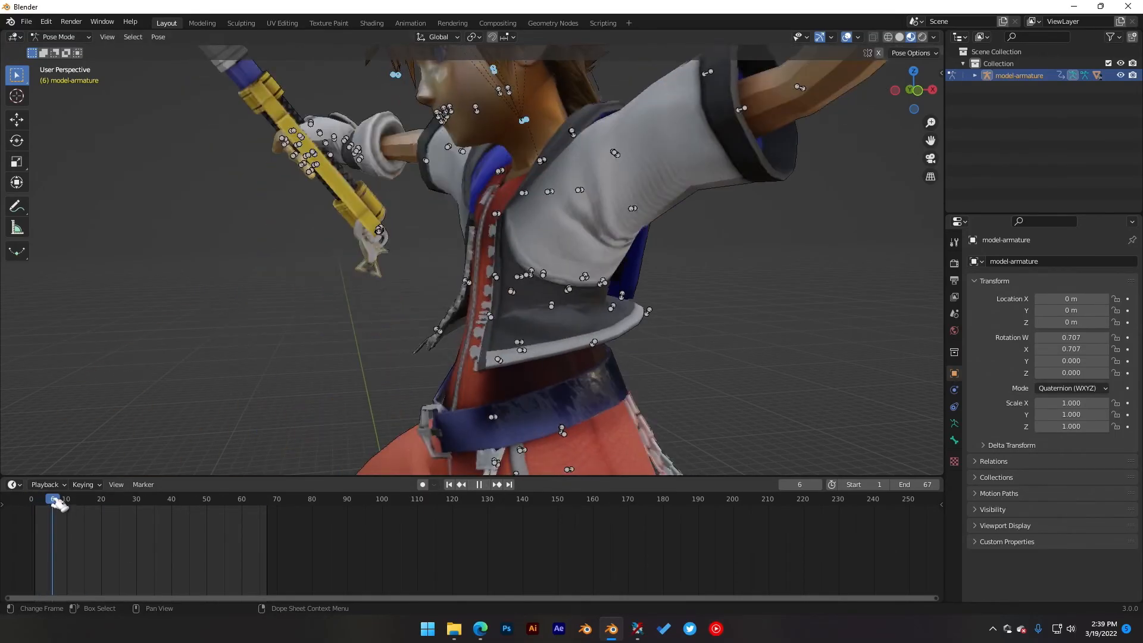
scroll(304, 349, down, 4)
key(space)
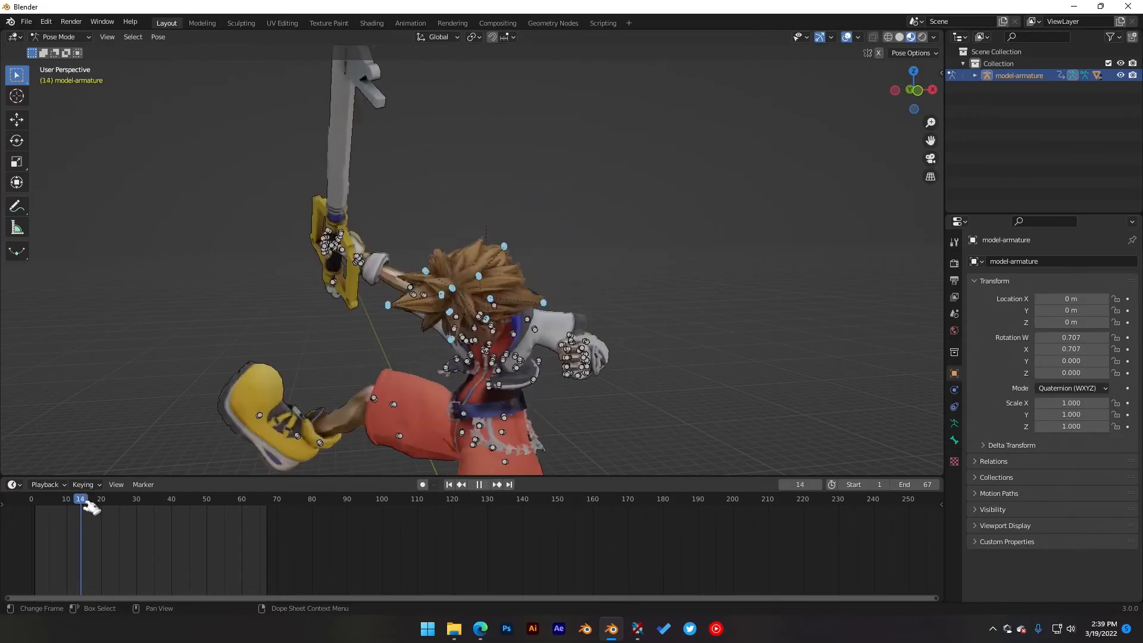
key(space)
drag(157, 506, 112, 503)
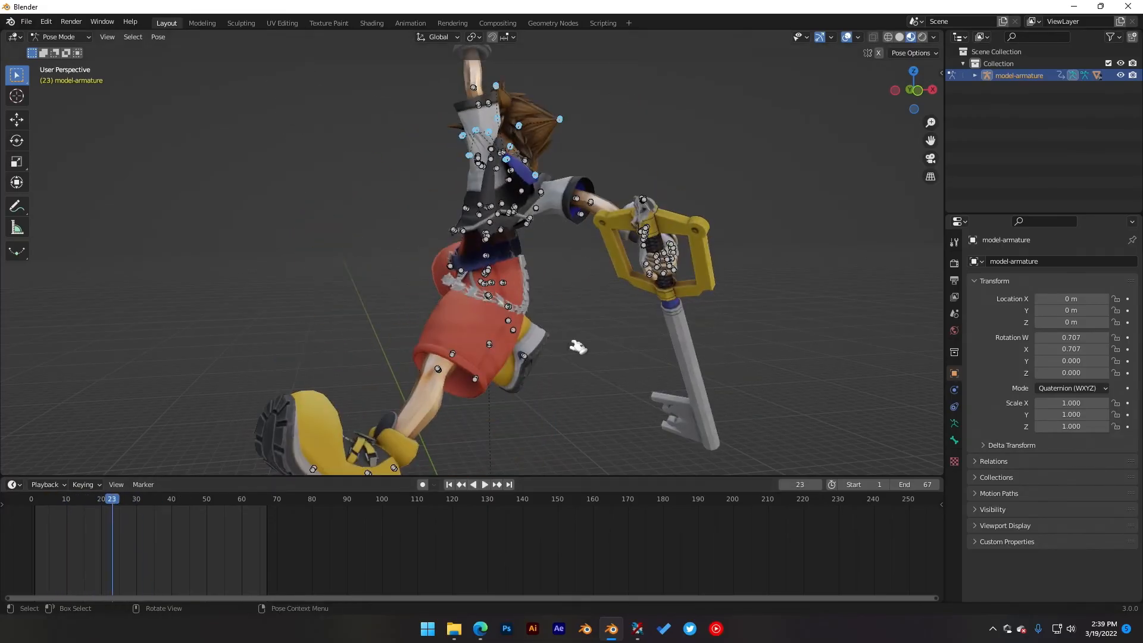
middle_drag(618, 276, 572, 316)
key(ctrl+z)
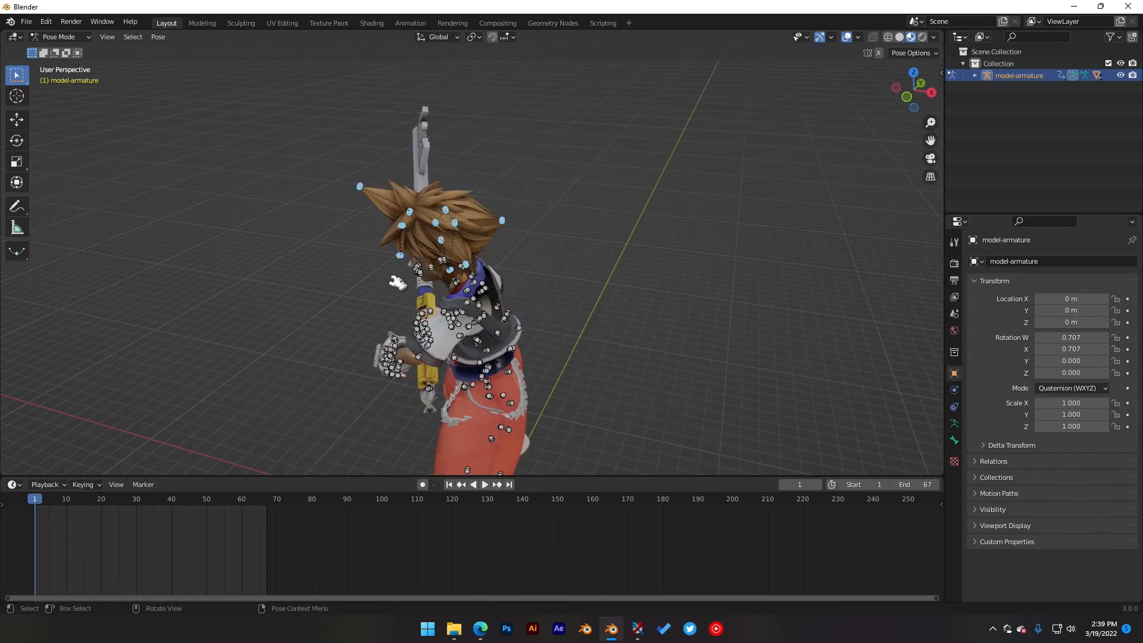
Step: Reset the location of the collapsed necklace bones at Sora's neck and delete all their keyframes
middle_drag(397, 281, 440, 235)
scroll(537, 236, up, 8)
scroll(537, 236, up, 3)
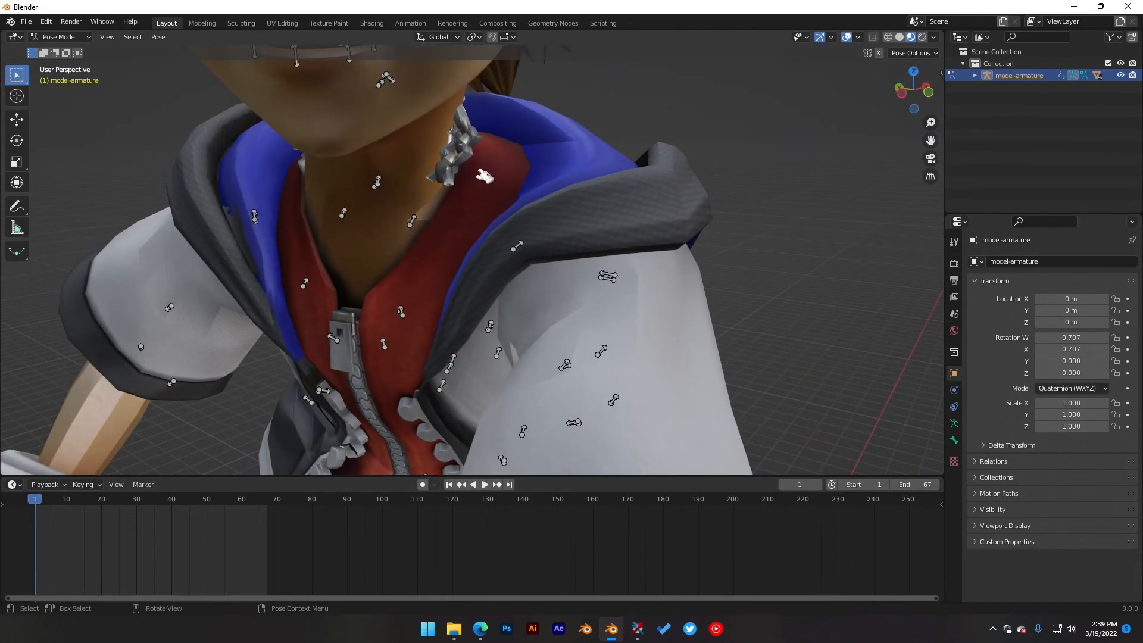
middle_drag(484, 175, 433, 272)
scroll(446, 152, up, 3)
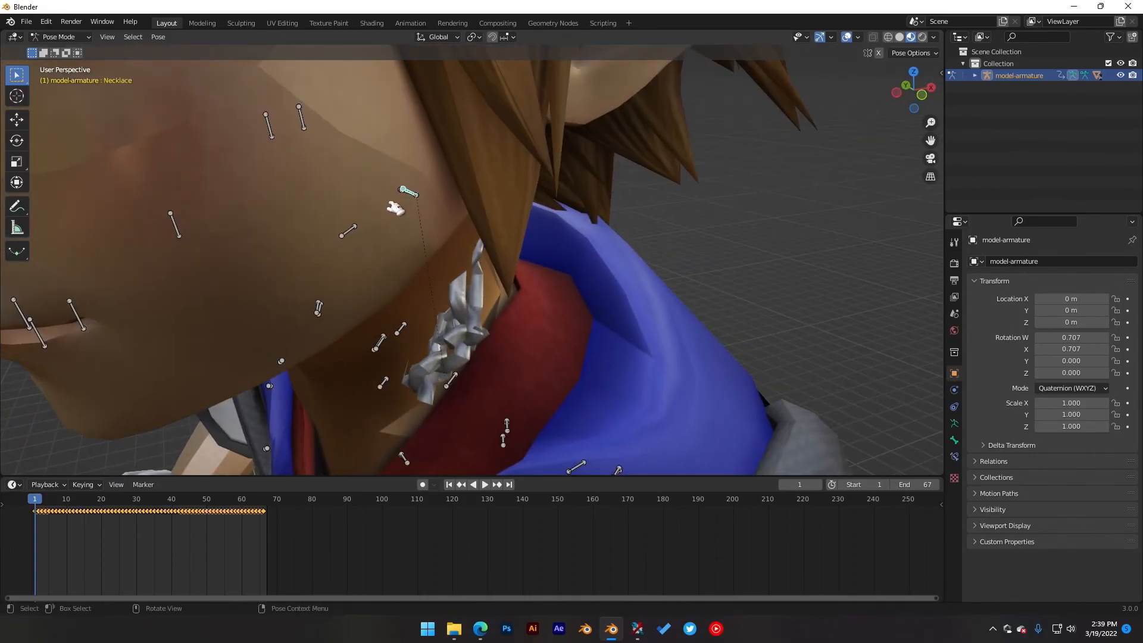
middle_drag(395, 208, 460, 235)
scroll(378, 221, up, 2)
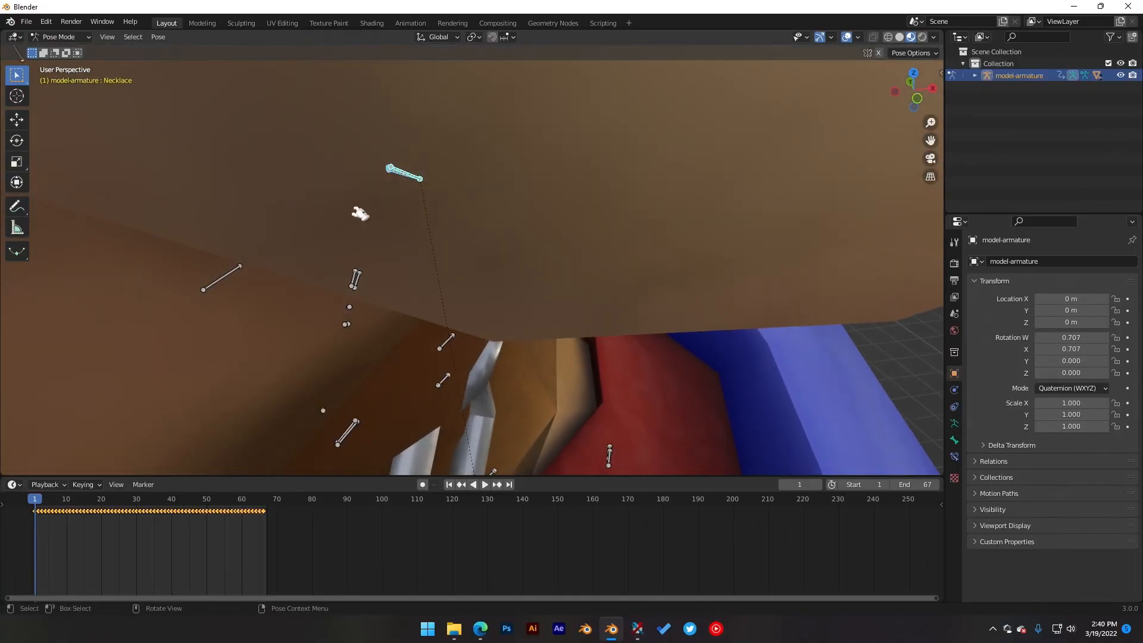
middle_drag(385, 205, 475, 216)
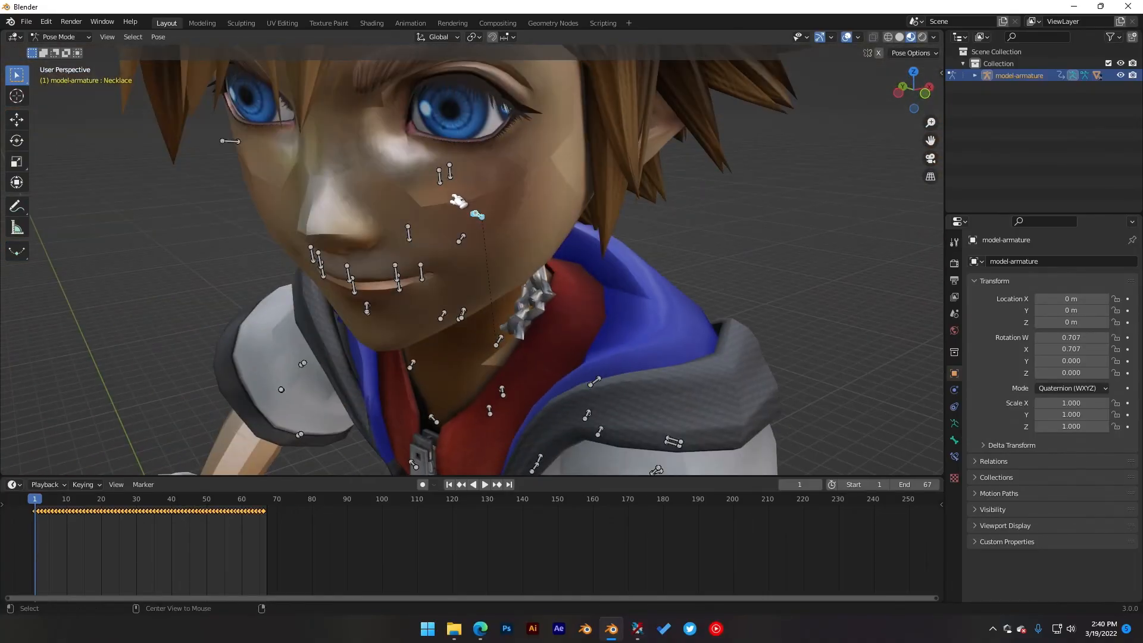
right_click(170, 595)
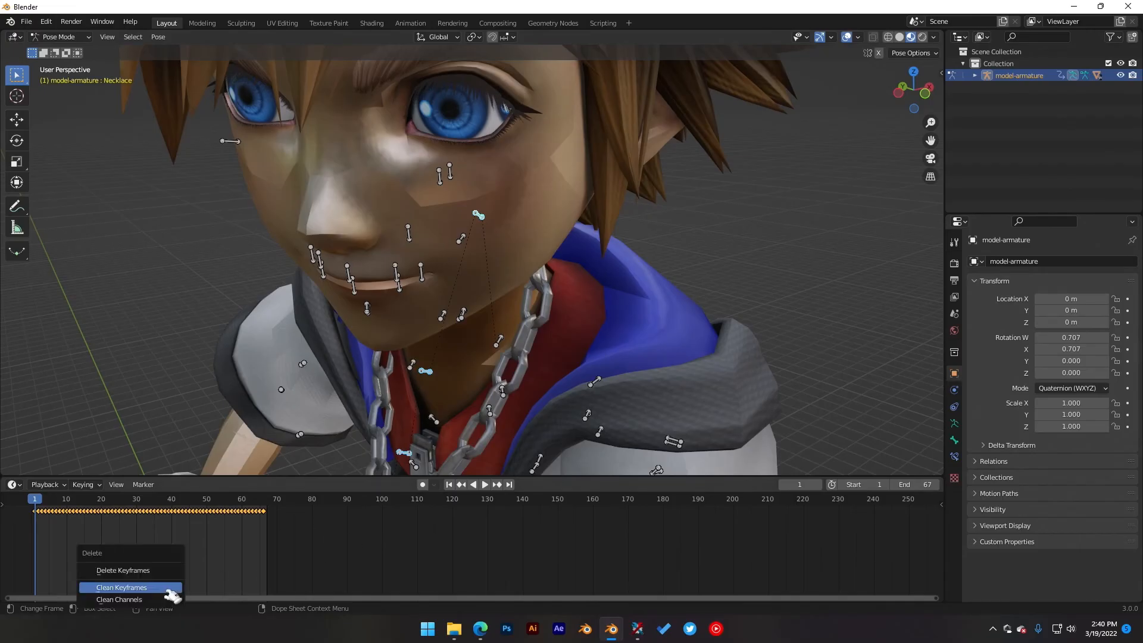
click(161, 576)
Step: Play the animation and scrub back to frame 15 to check the necklace and jacket
scroll(526, 334, down, 2)
middle_drag(527, 335, 372, 388)
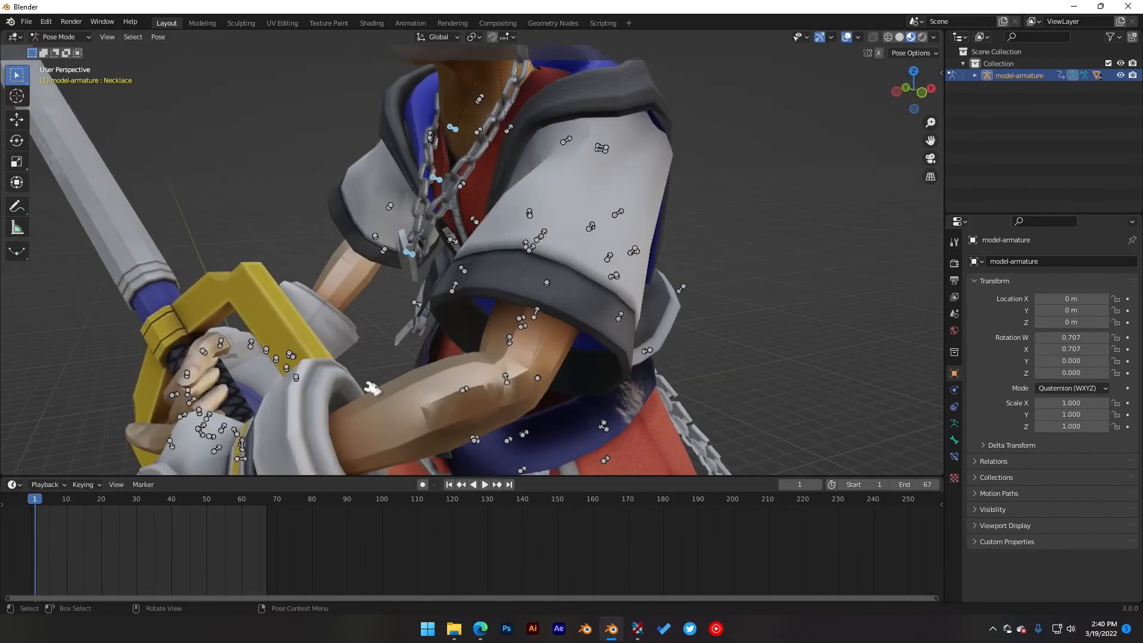
key(space)
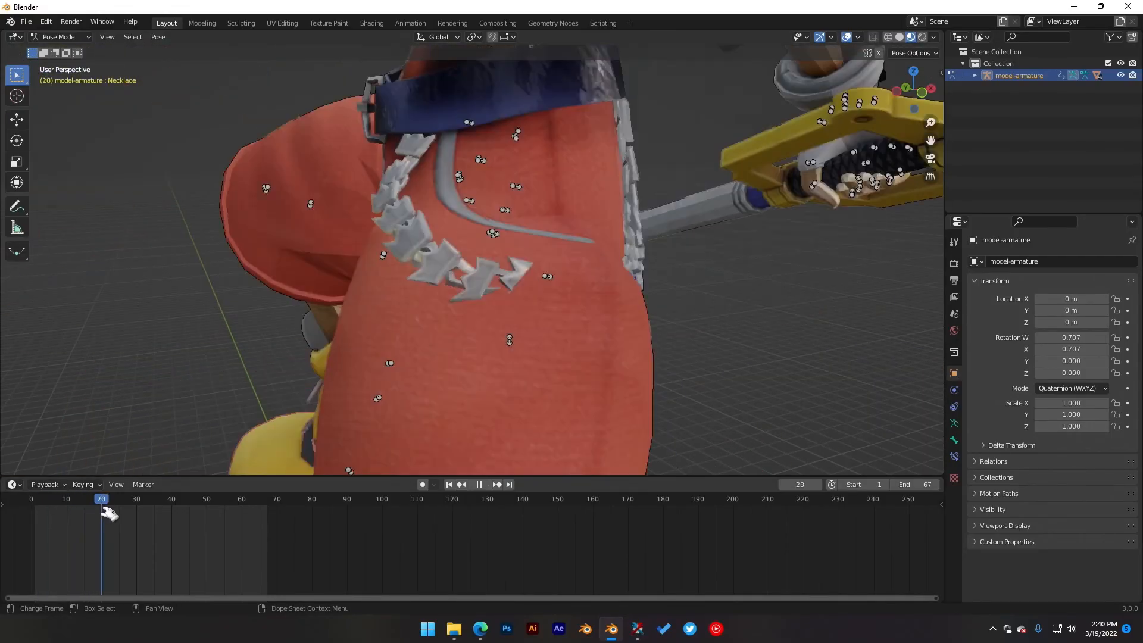
drag(103, 508, 84, 514)
scroll(516, 322, down, 5)
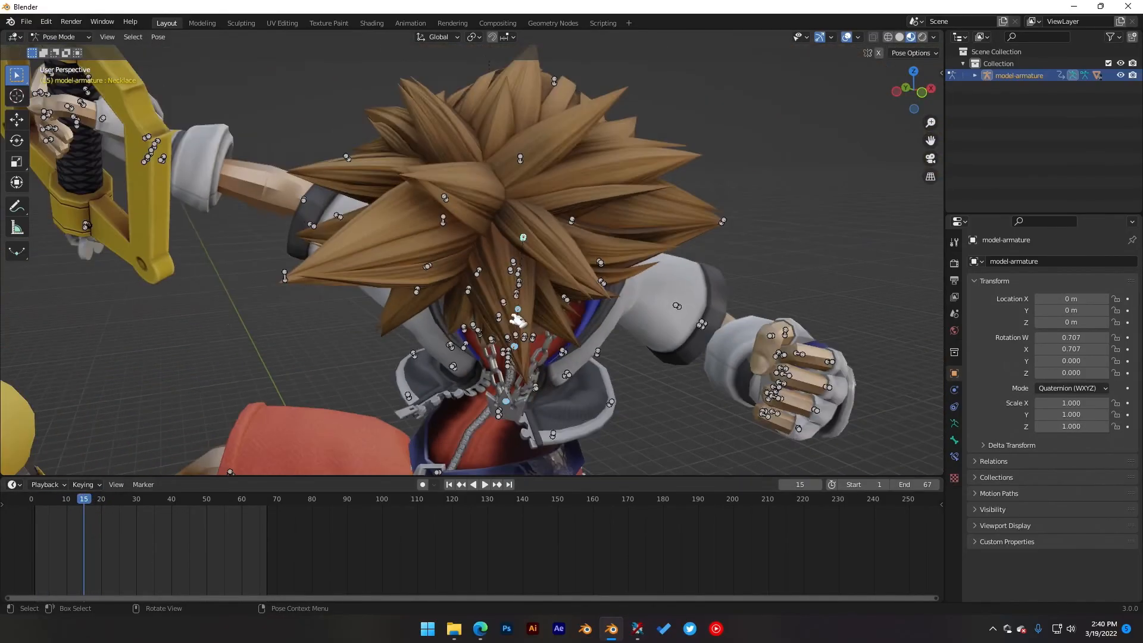
middle_drag(572, 345, 460, 362)
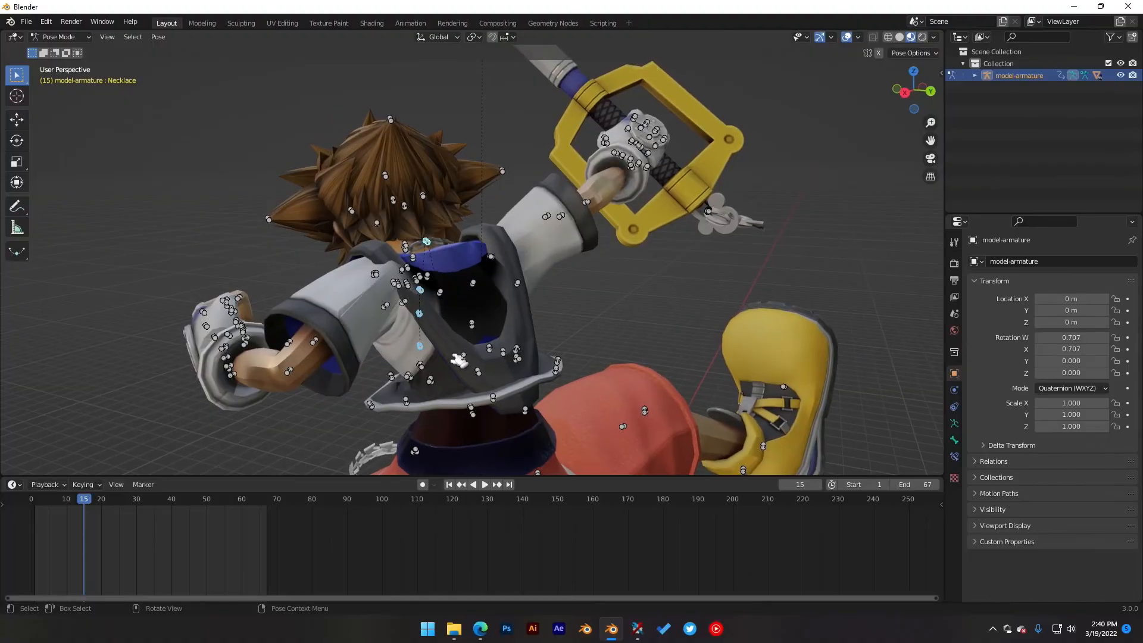
Step: Reset the location of the collapsed hood bones, including S_Hood1, and delete all their keyframes
scroll(458, 393, up, 3)
middle_drag(457, 403, 663, 276)
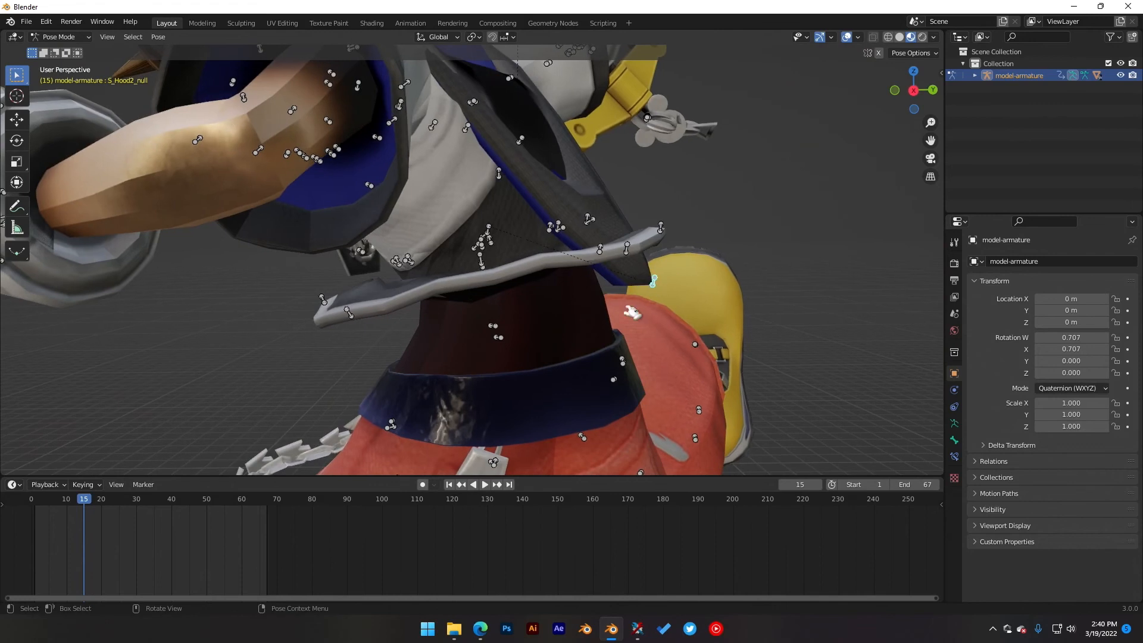
scroll(566, 301, up, 5)
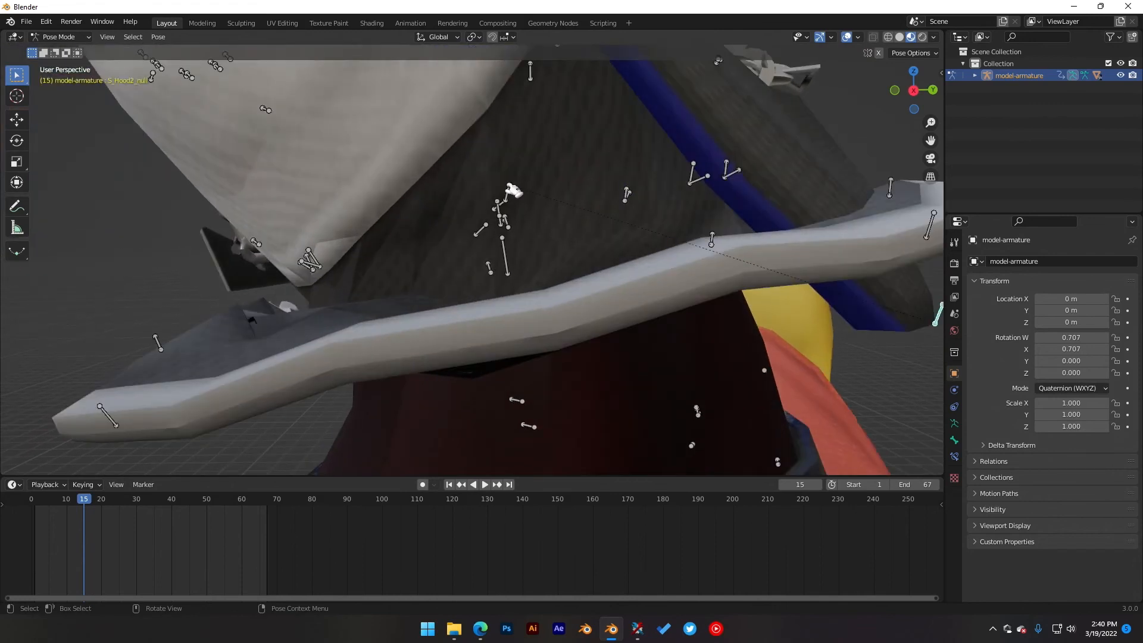
middle_drag(524, 192, 553, 344)
scroll(558, 199, down, 5)
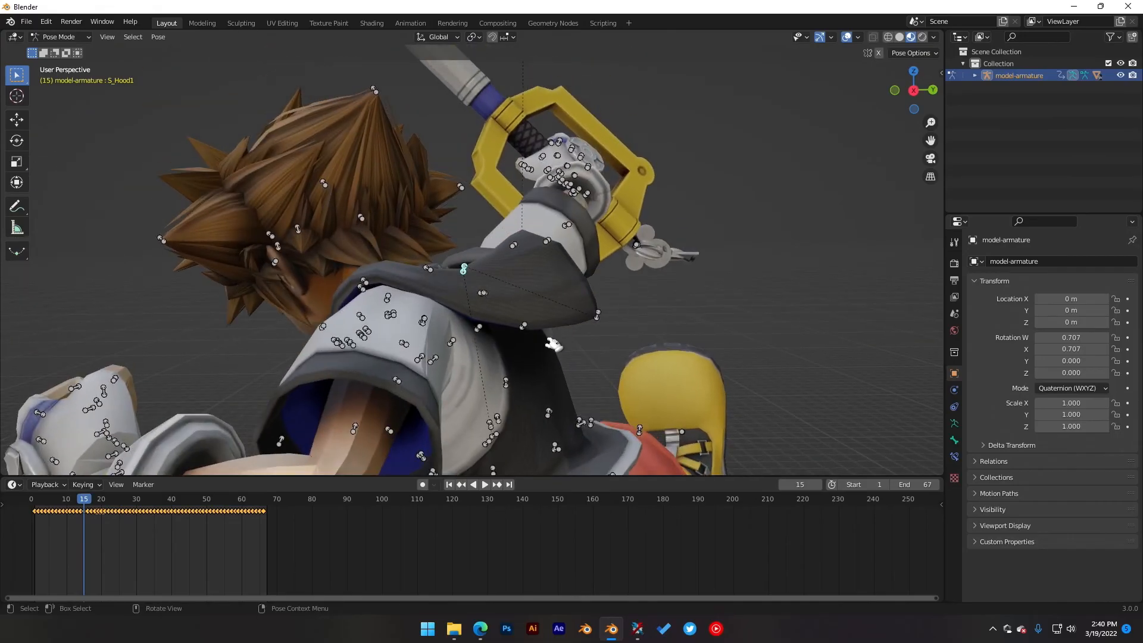
key(x)
click(181, 546)
Step: Examine the vest from the back, front and sides to locate its collapsed bones
middle_drag(500, 383, 596, 287)
scroll(563, 326, up, 5)
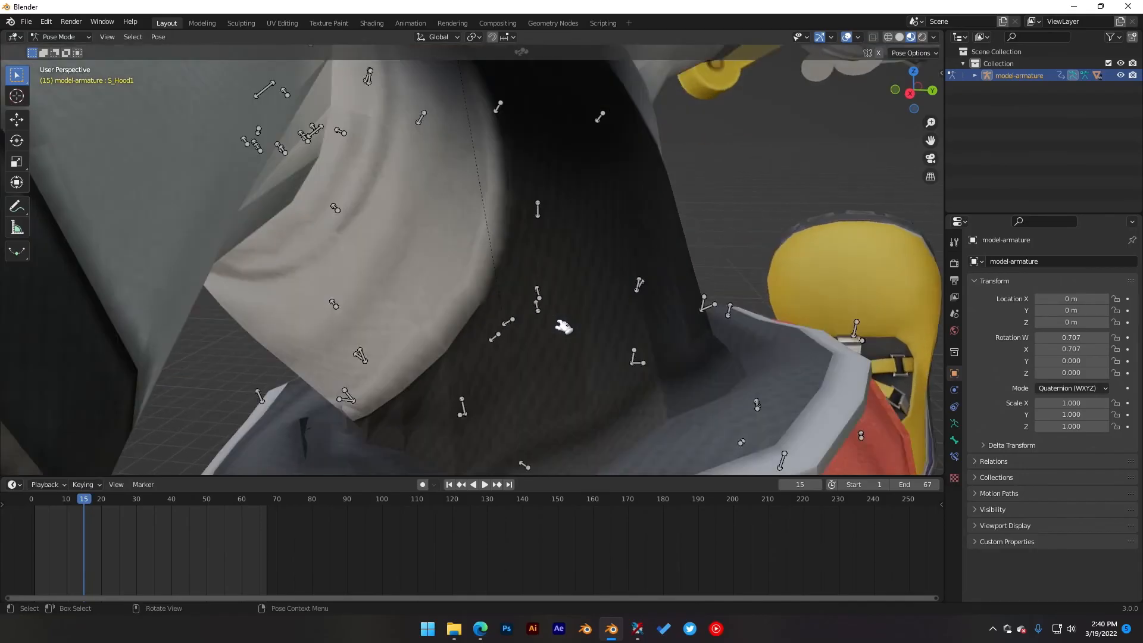
middle_drag(695, 329, 634, 305)
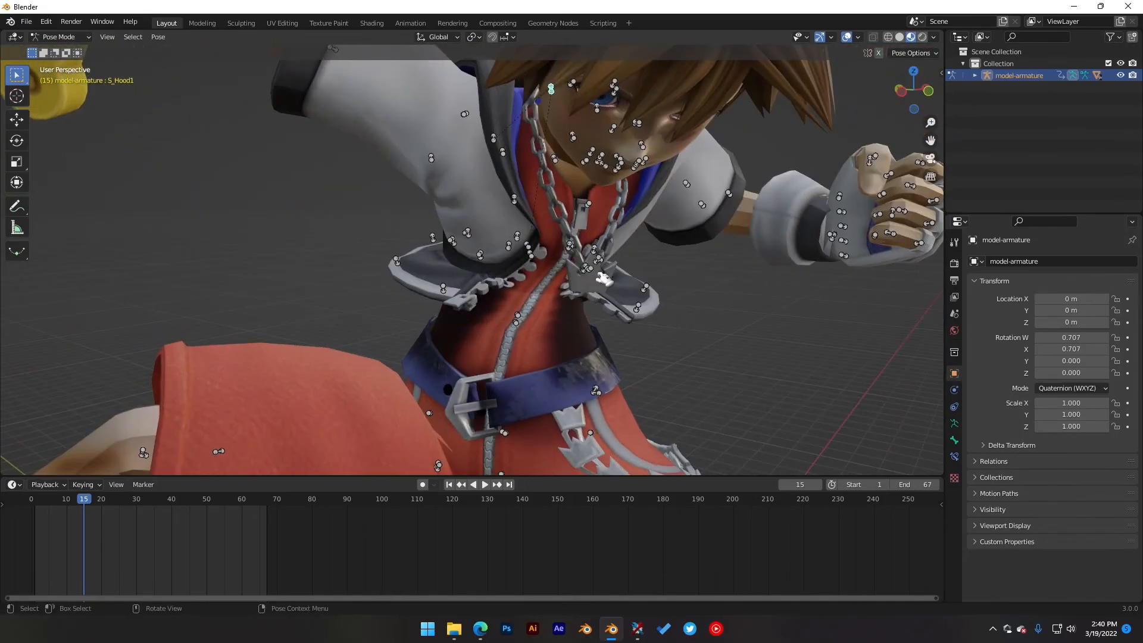
middle_drag(508, 290, 436, 288)
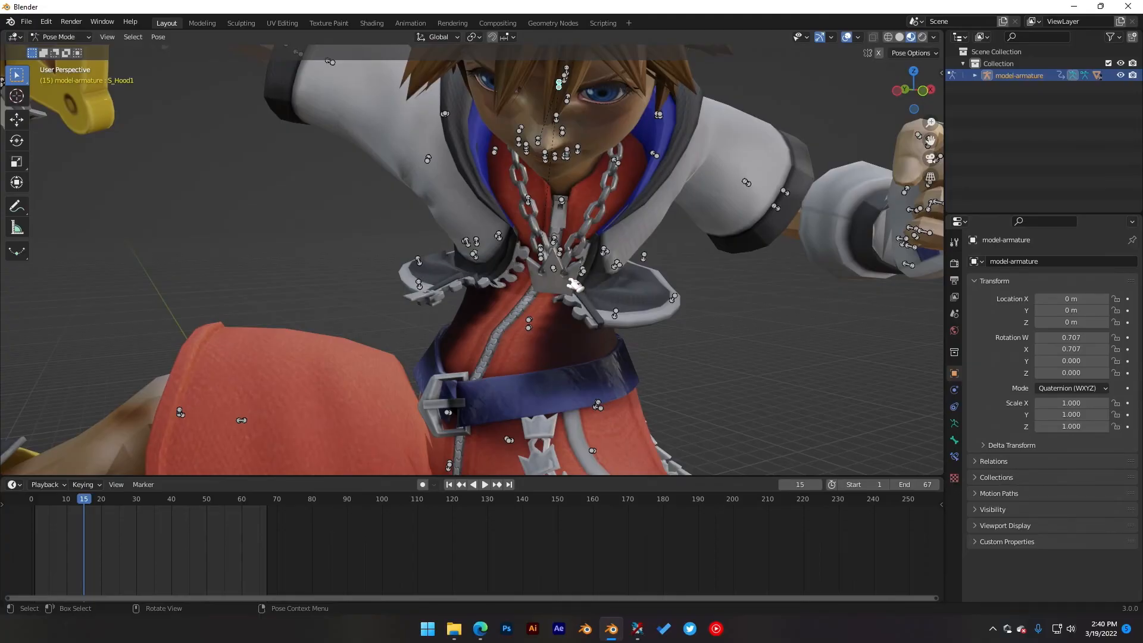
middle_drag(592, 287, 522, 272)
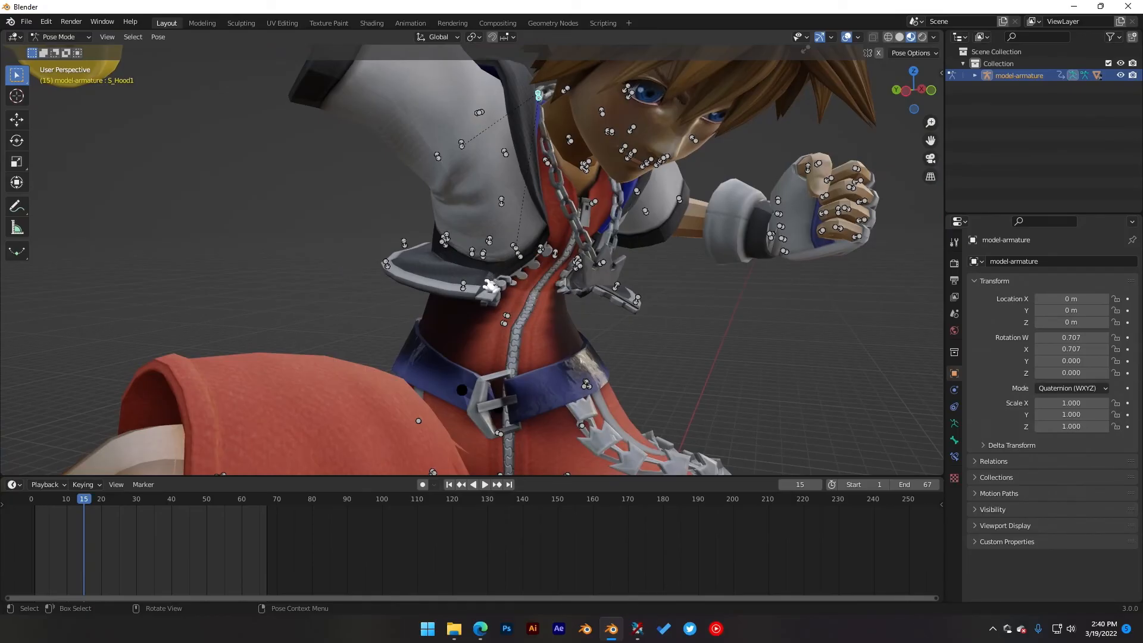
middle_drag(565, 314, 461, 292)
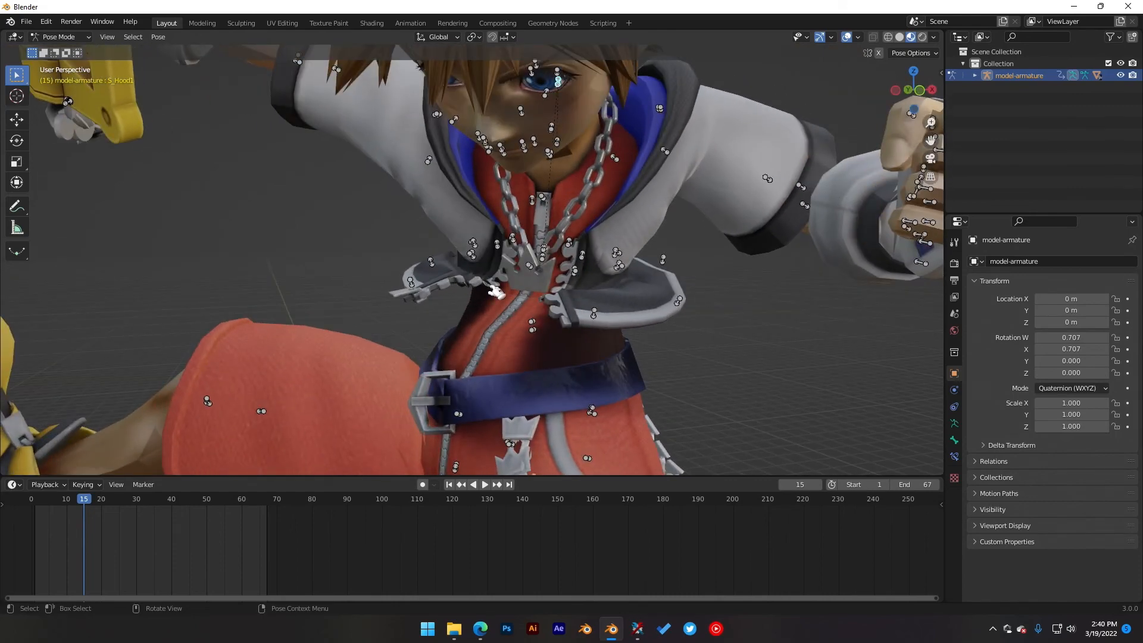
scroll(458, 248, up, 6)
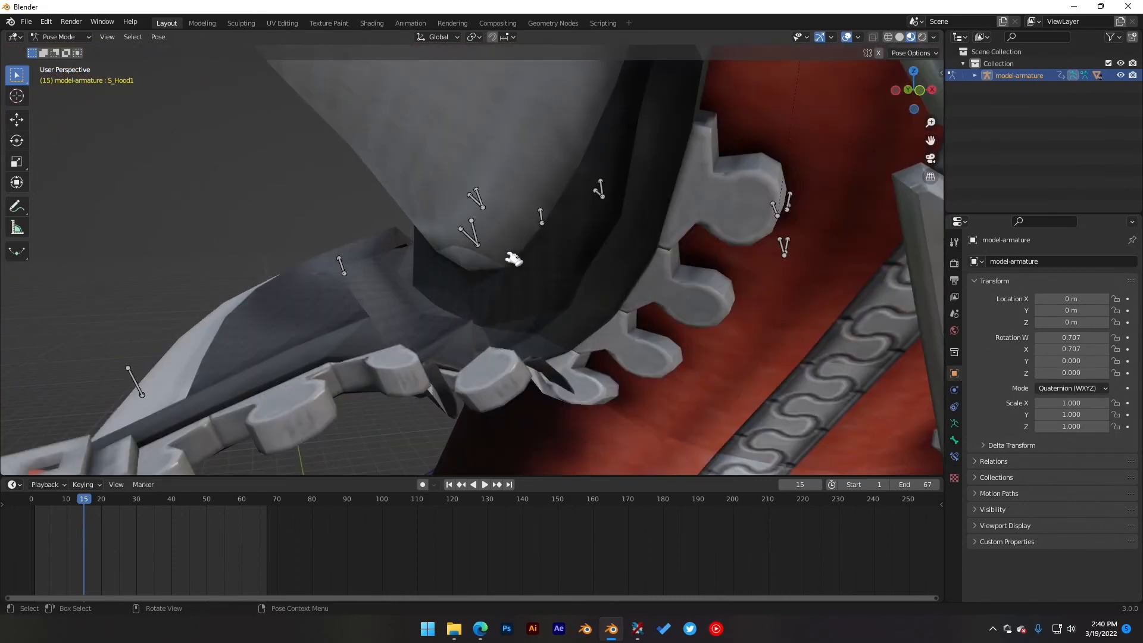
middle_drag(495, 247, 702, 275)
scroll(538, 274, down, 3)
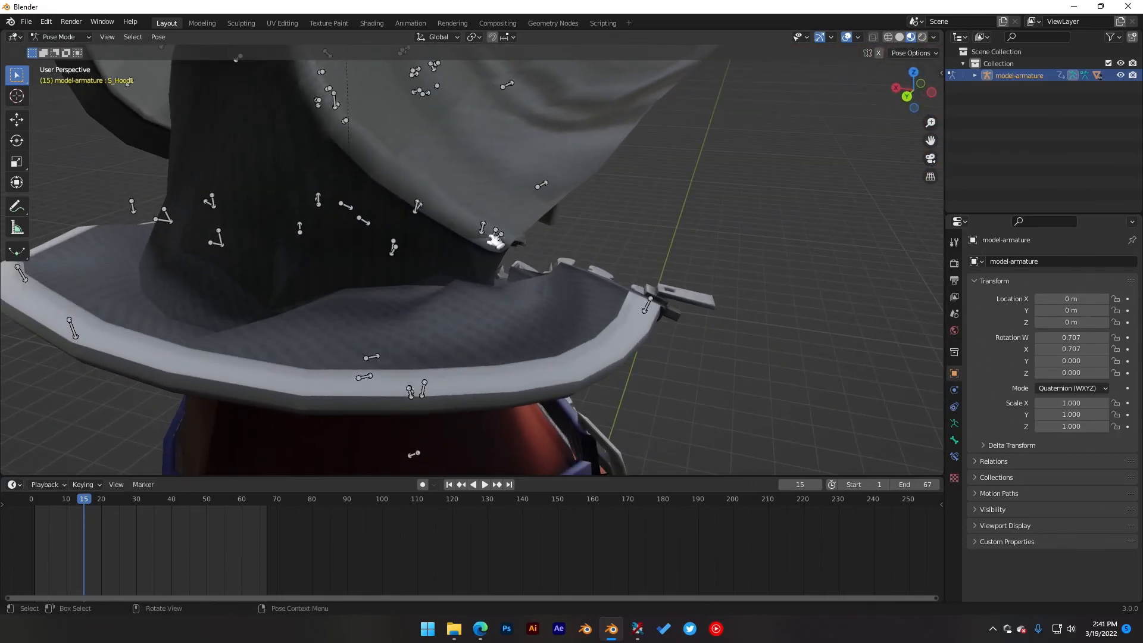
Step: Select the collapsed S_VestFR1 bones near the jacket's lower front edge and clear their location
click(500, 235)
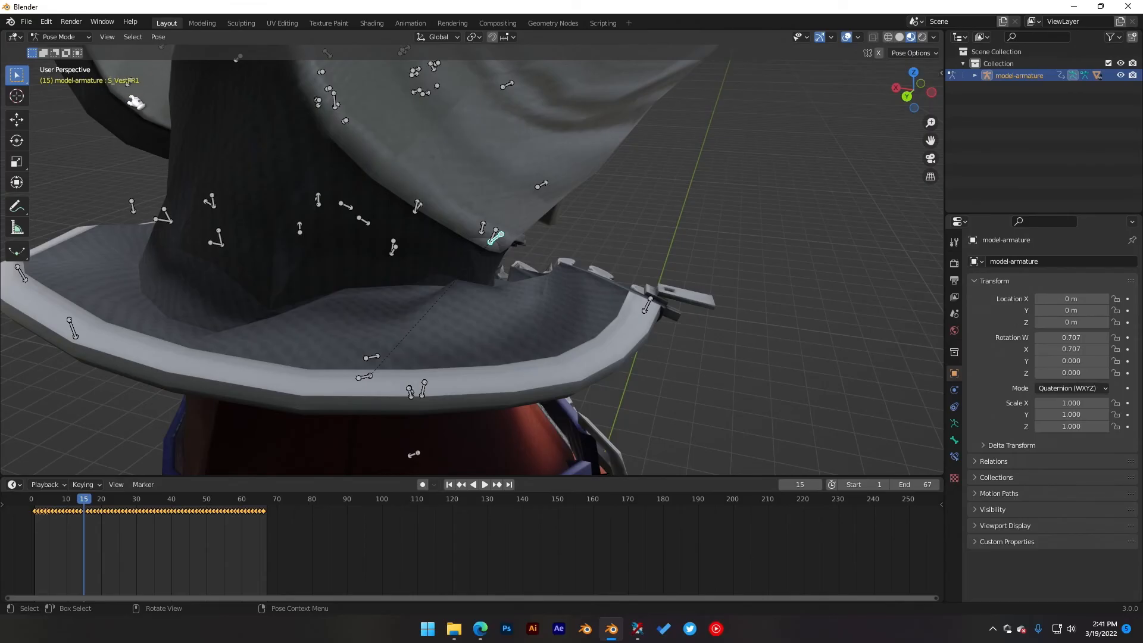
scroll(502, 247, up, 4)
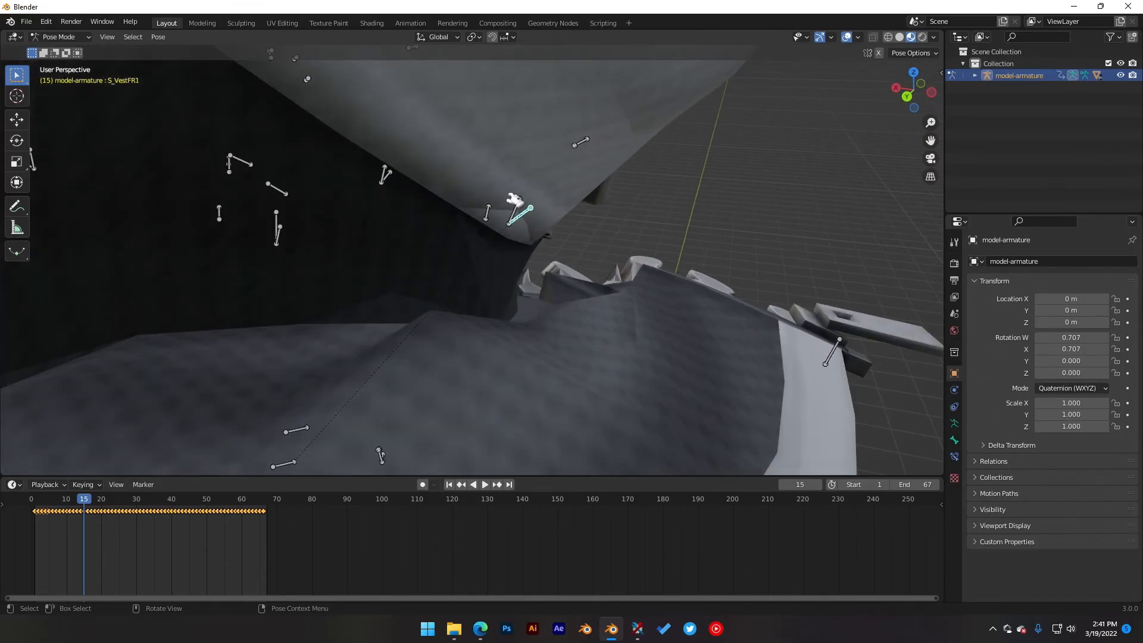
key(alt+g)
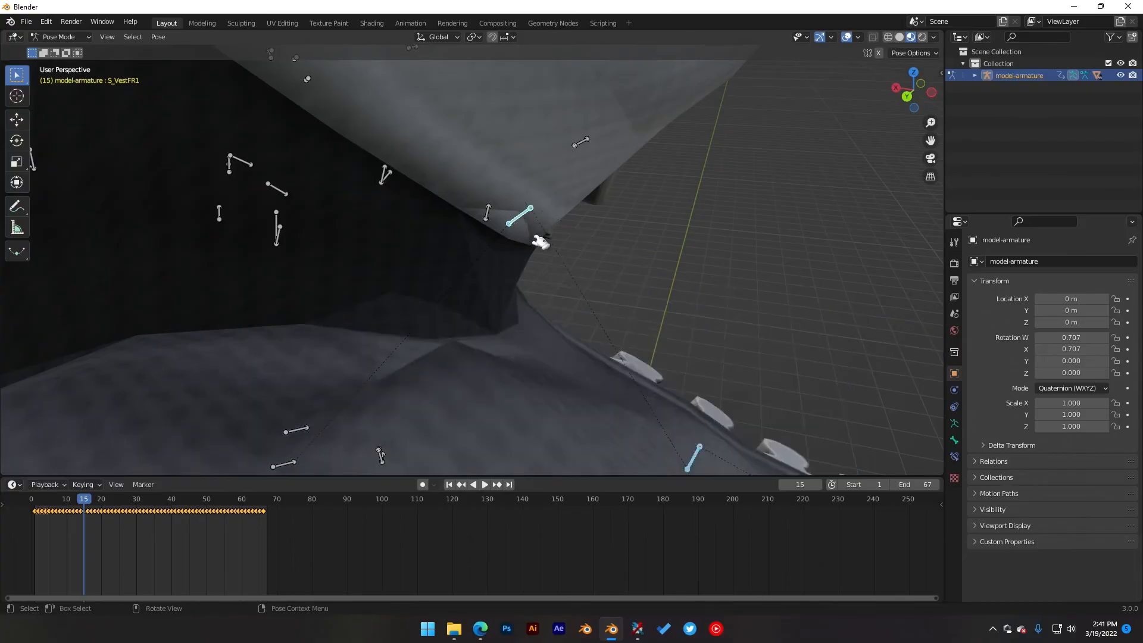
scroll(540, 241, down, 5)
middle_drag(594, 358, 696, 357)
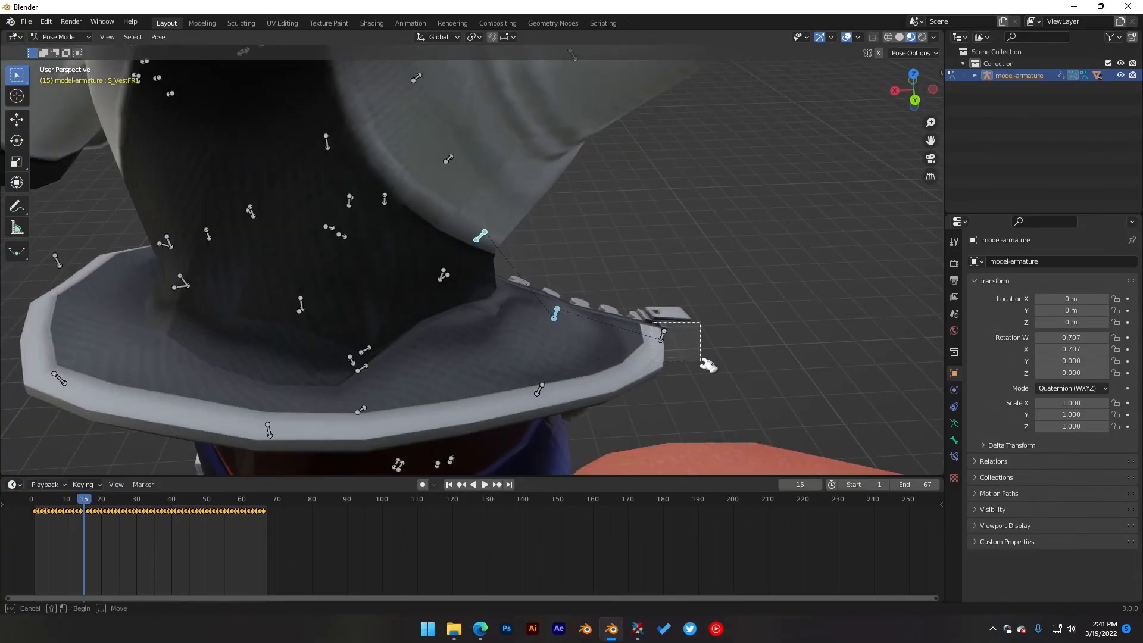
click(663, 331)
middle_drag(535, 335, 570, 329)
scroll(501, 296, up, 3)
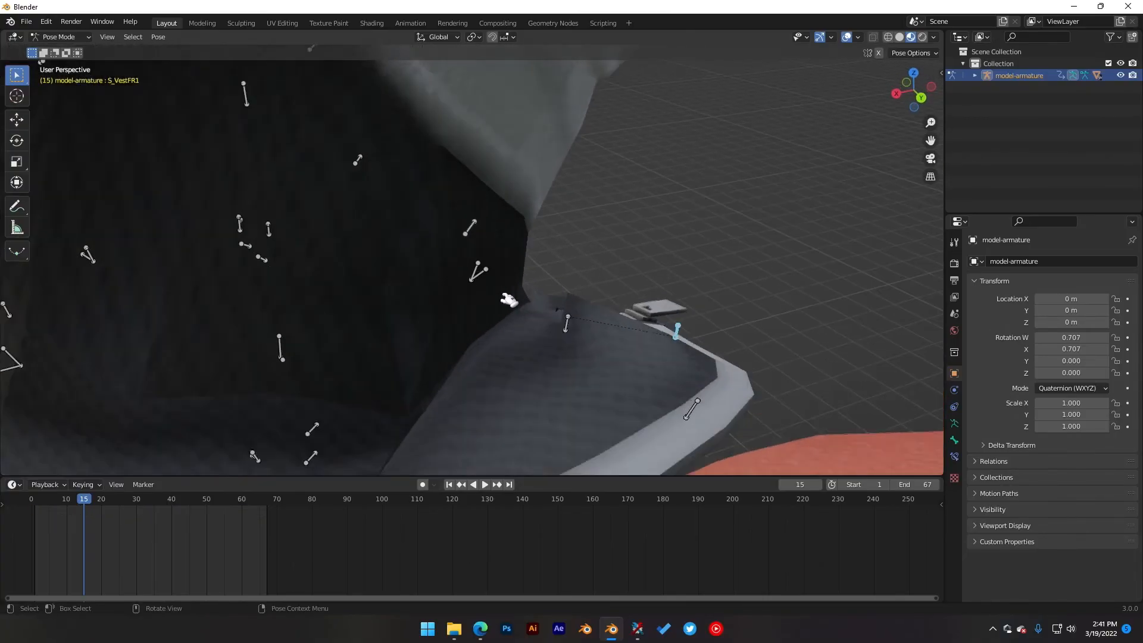
Step: Select the collapsed bone groups around the side and back of the vest and clear their location
drag(458, 261, 499, 291)
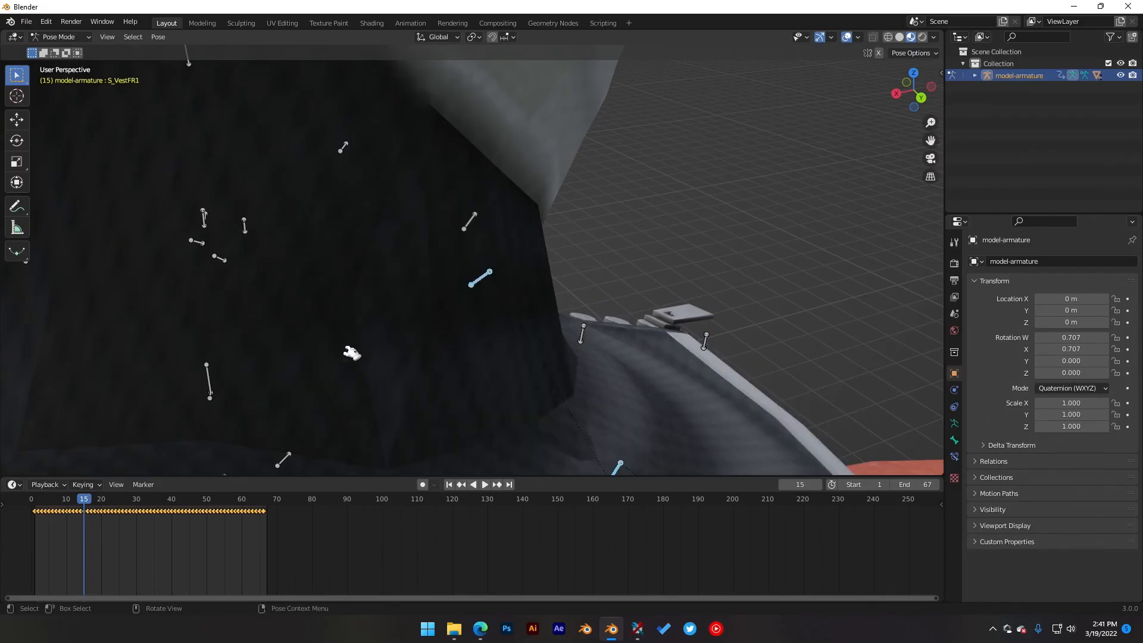
middle_drag(258, 395, 539, 293)
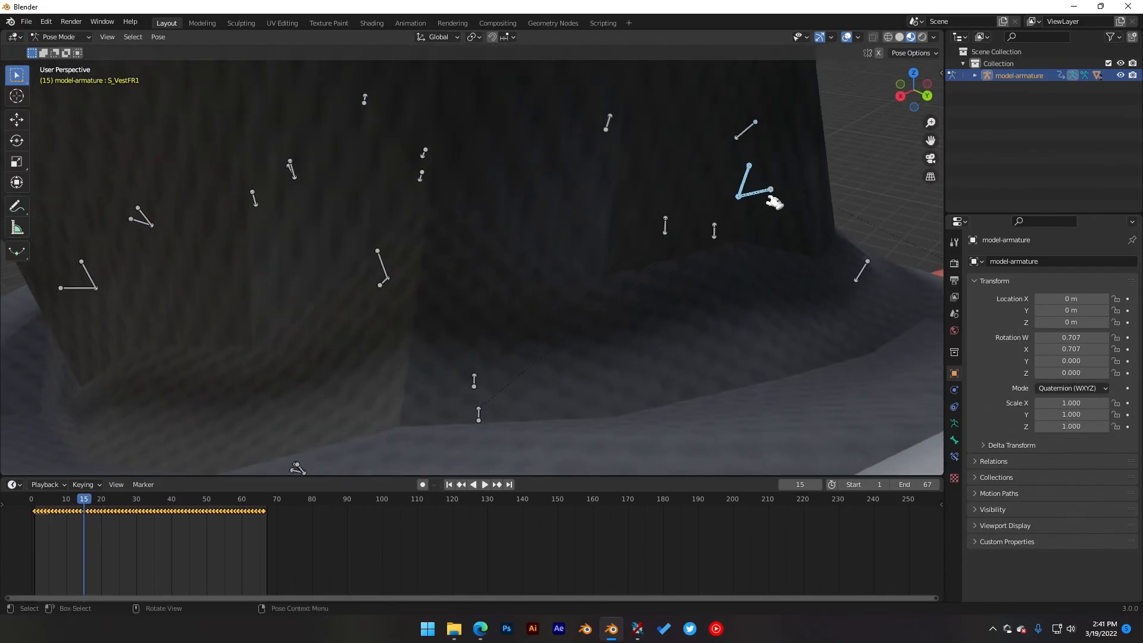
mouse_move(766, 196)
middle_down()
mouse_move(497, 284)
mouse_move(517, 296)
mouse_move(765, 191)
middle_up()
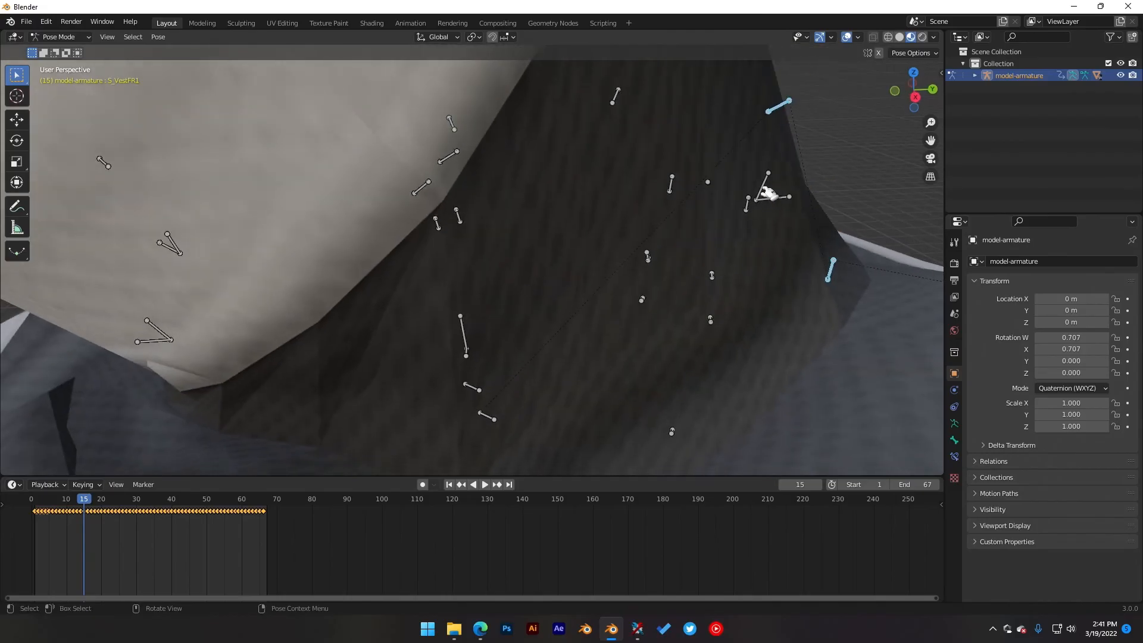
click(774, 199)
middle_drag(584, 329, 565, 312)
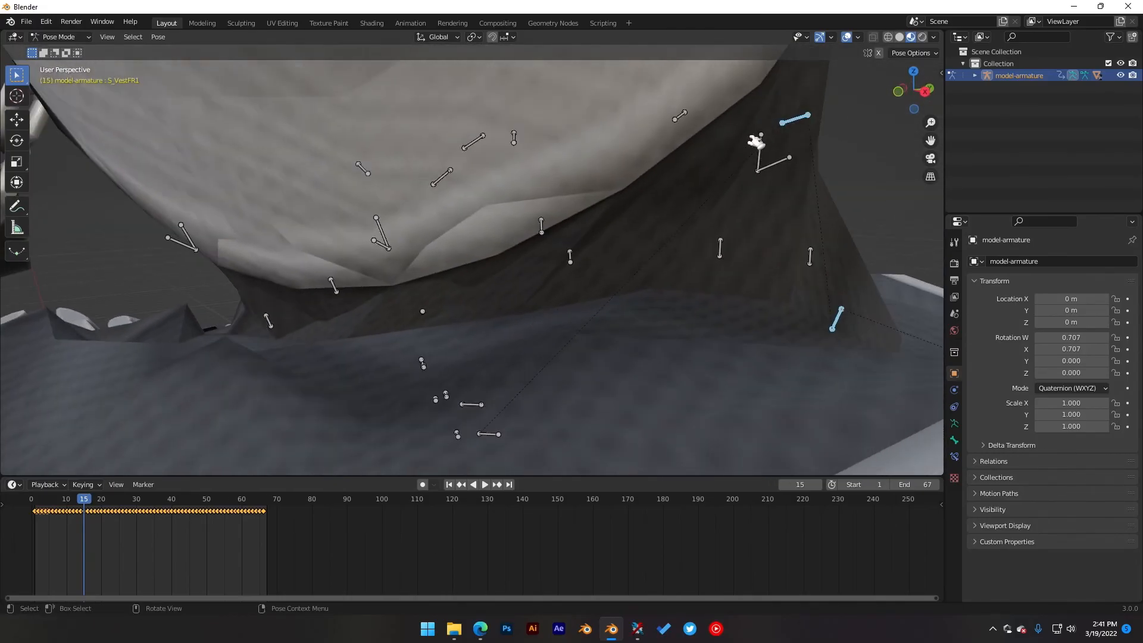
drag(749, 137, 801, 173)
key(alt+g)
Step: Clear the location of the remaining collapsed vest bones on the opposite side and behind the crown pendant
mouse_move(667, 242)
middle_down()
mouse_move(722, 257)
mouse_move(650, 237)
middle_up()
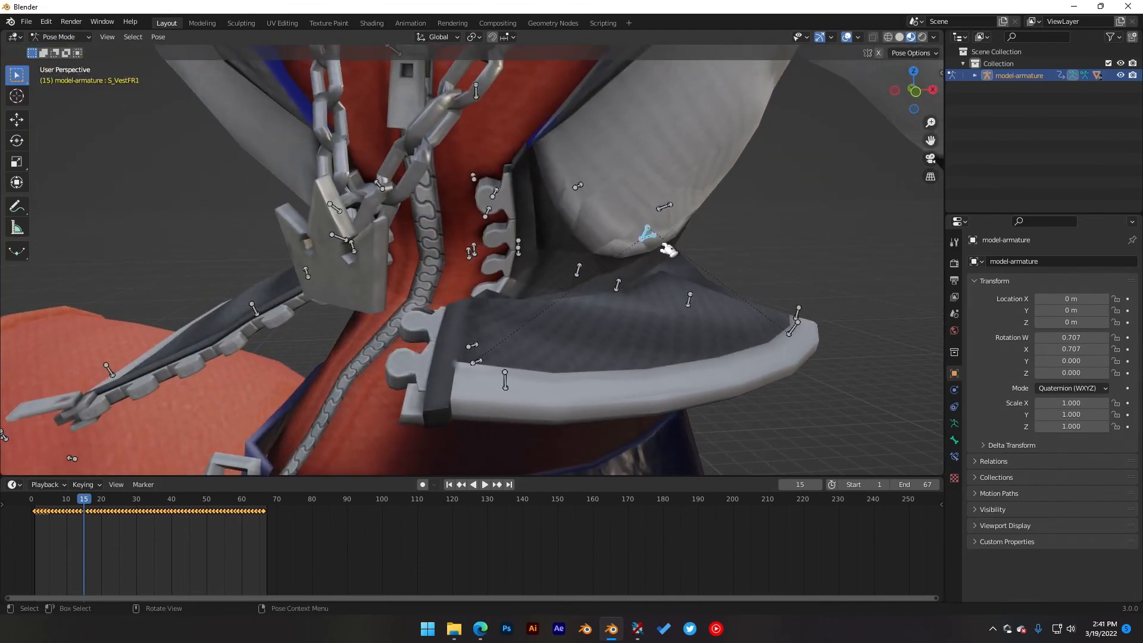
key(alt+g)
middle_drag(605, 271, 641, 271)
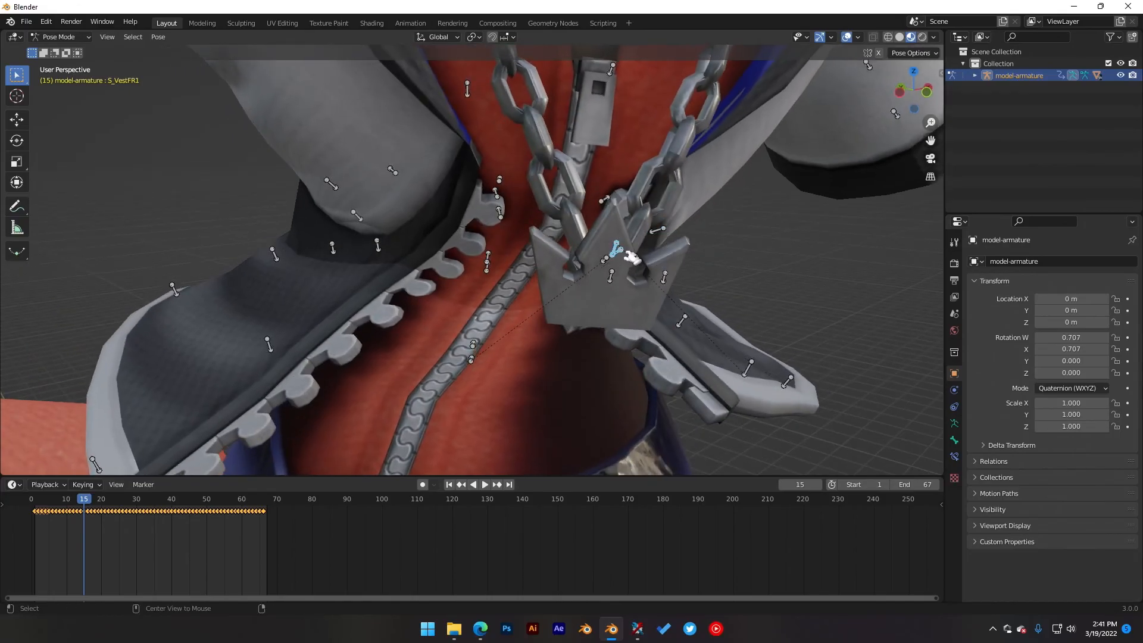
key(alt+g)
Step: Delete all keyframes of the selected vest bones
scroll(629, 260, down, 5)
middle_drag(632, 264, 451, 310)
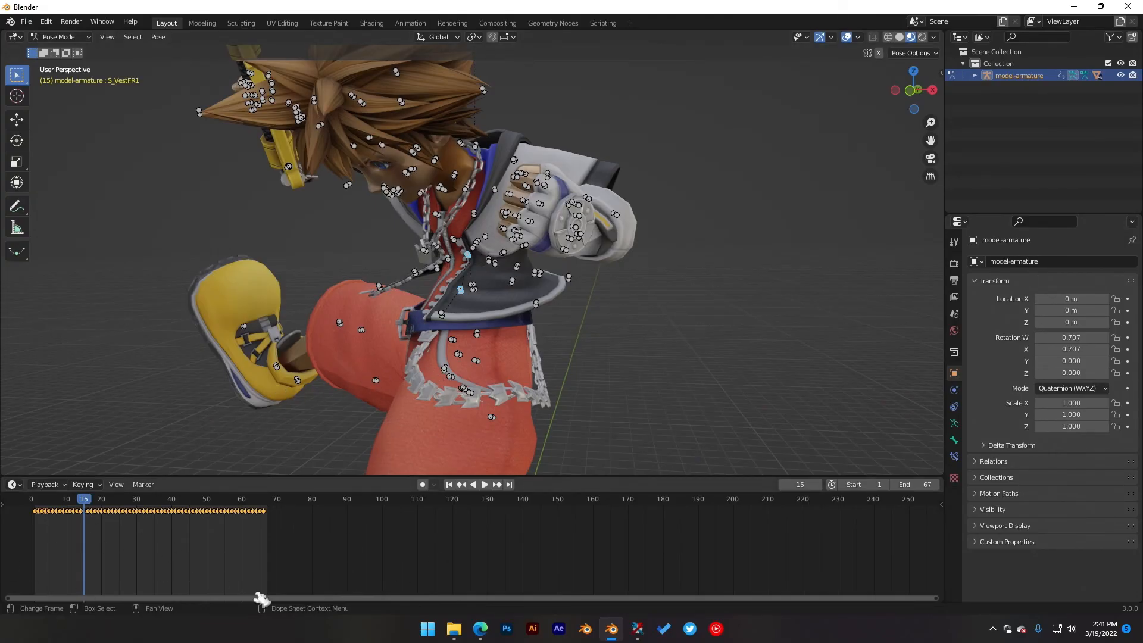
key(x)
click(144, 563)
Step: Select the collapsed keychain bones at the end of the keyblade's handle and clear their location
middle_drag(434, 385, 531, 331)
scroll(544, 288, down, 3)
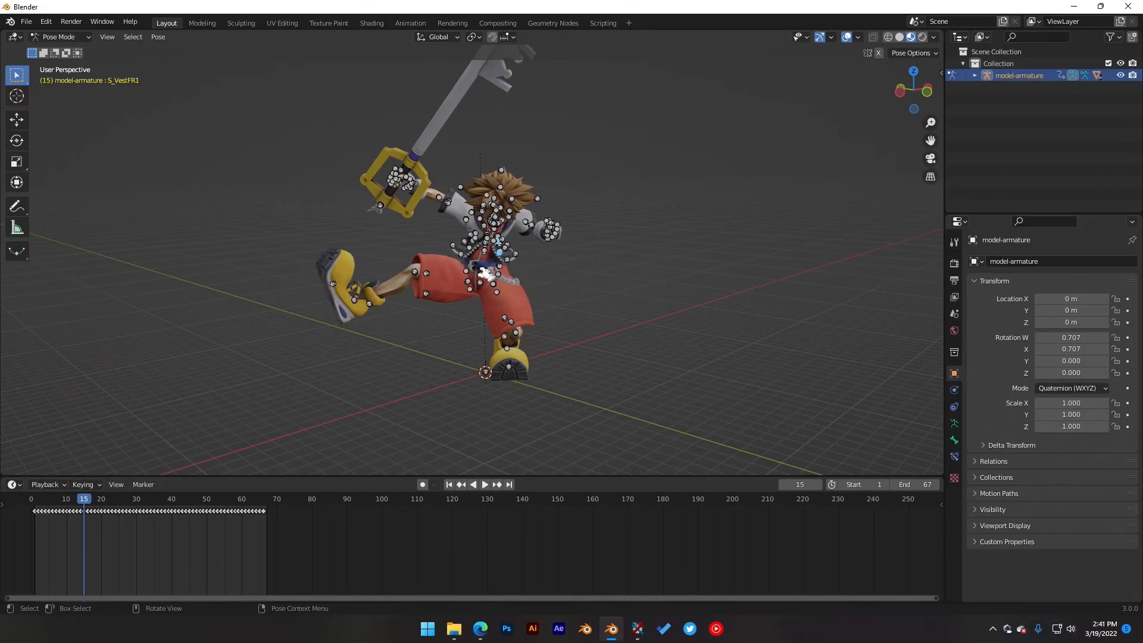
middle_drag(485, 274, 274, 301)
scroll(545, 227, up, 6)
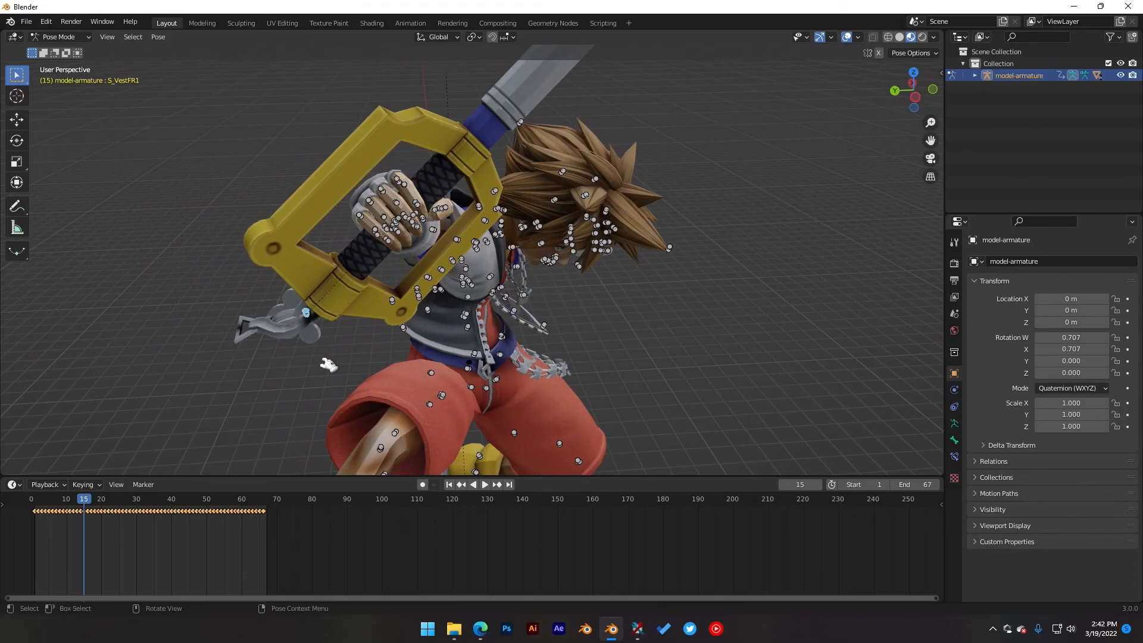
key(alt+g)
scroll(287, 355, down, 3)
middle_drag(595, 368, 526, 249)
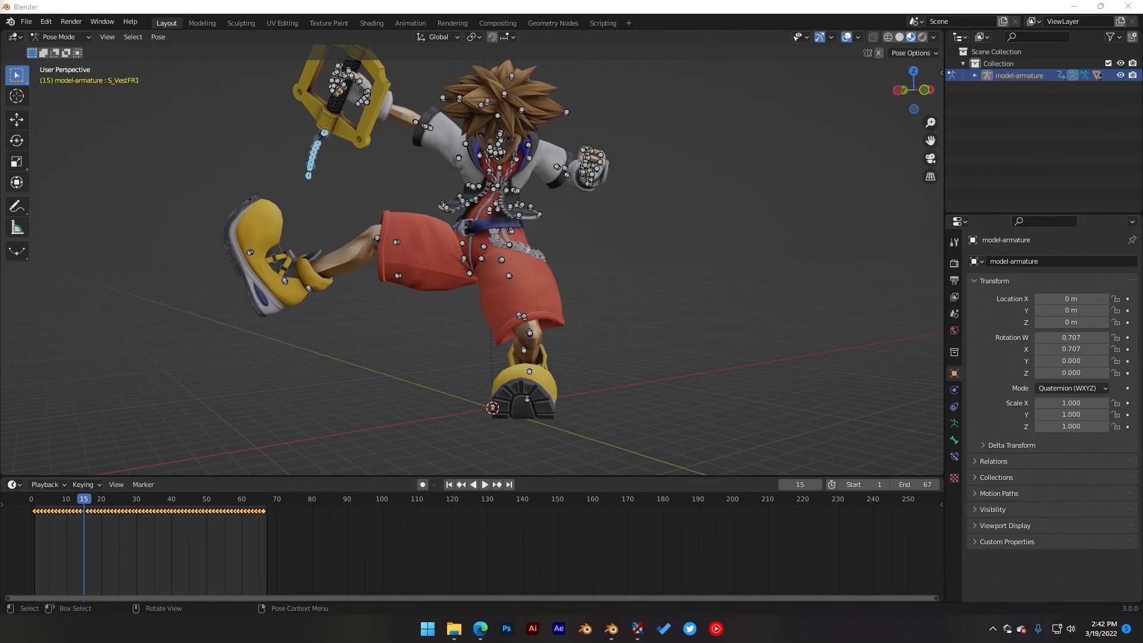
Step: Switch to Discord, clear the "cape" search and read the general channel's messages about converting tris to quads
drag(1, 36, 515, 2)
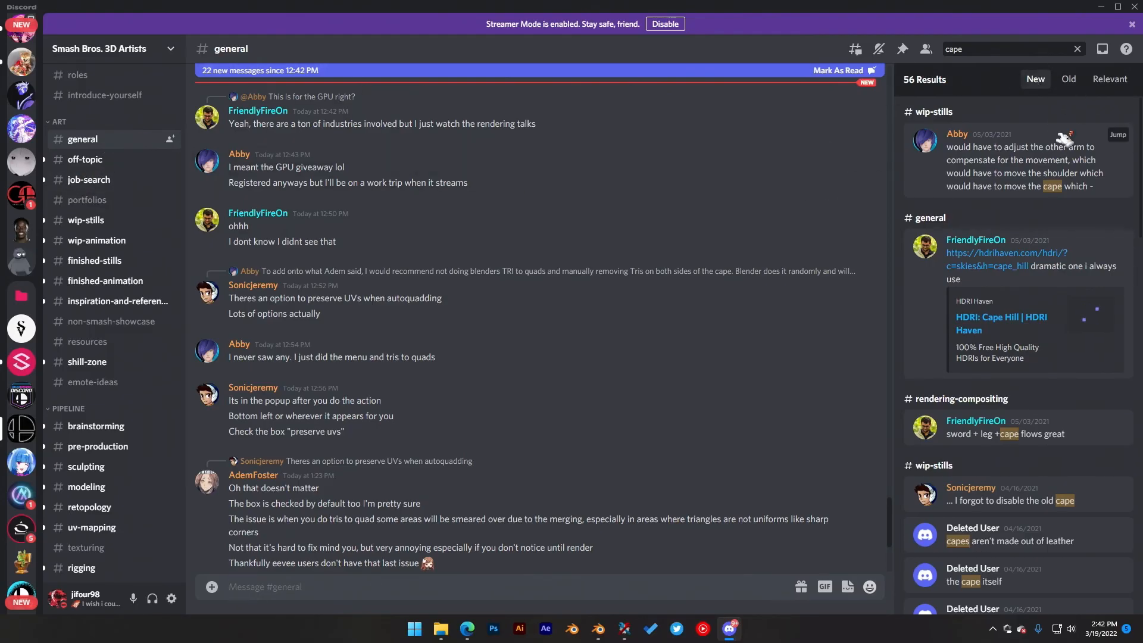
click(1077, 49)
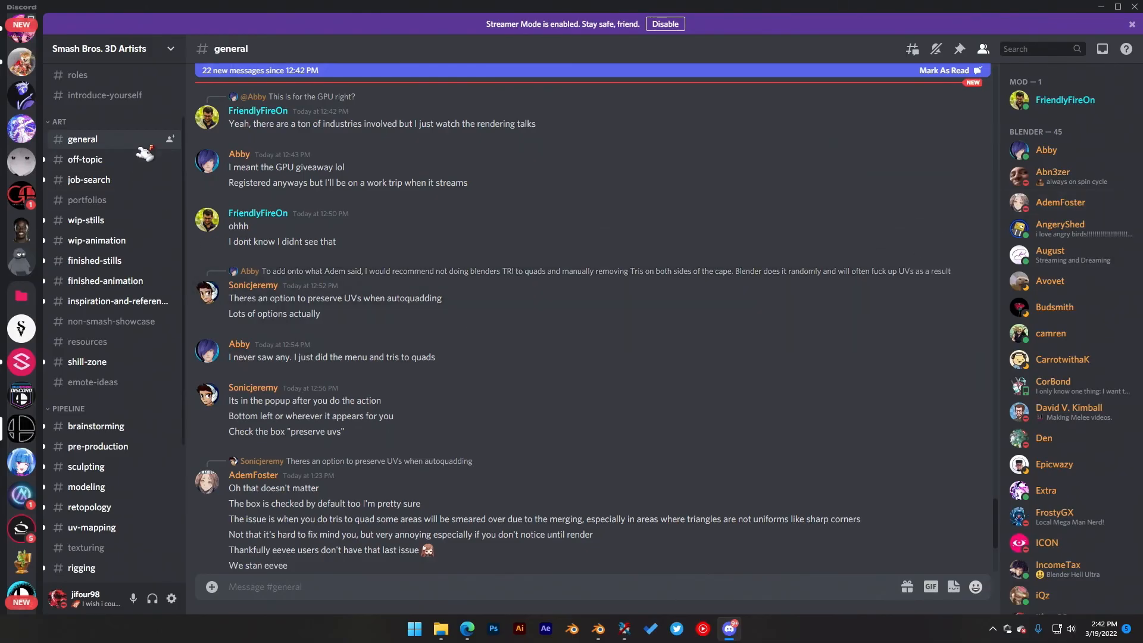
scroll(458, 376, down, 3)
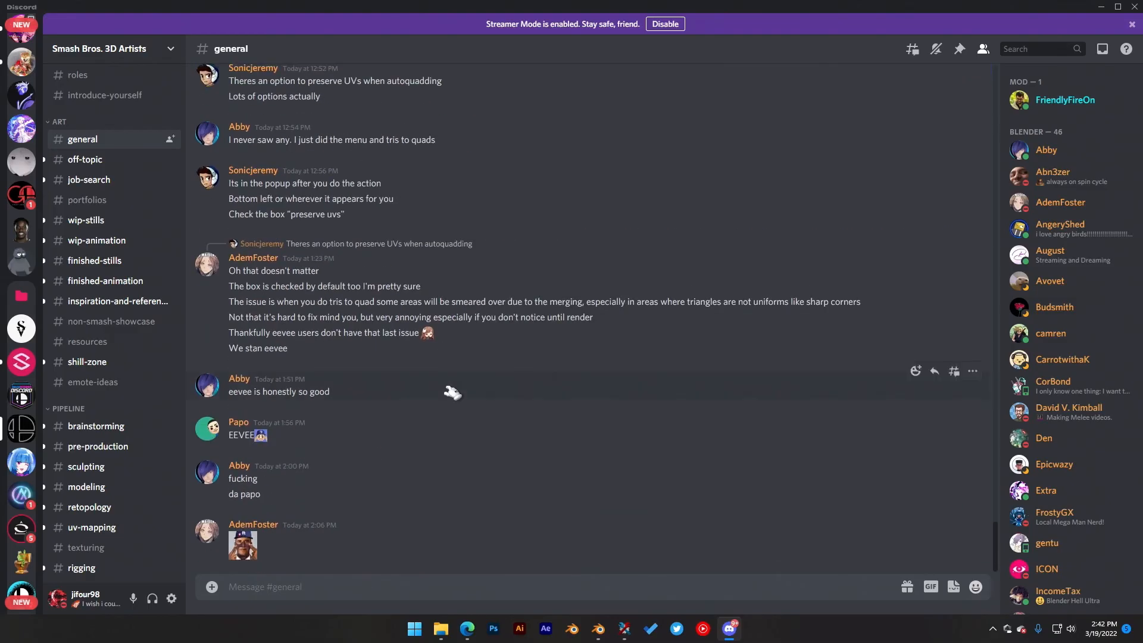
scroll(591, 390, up, 4)
scroll(591, 390, up, 4)
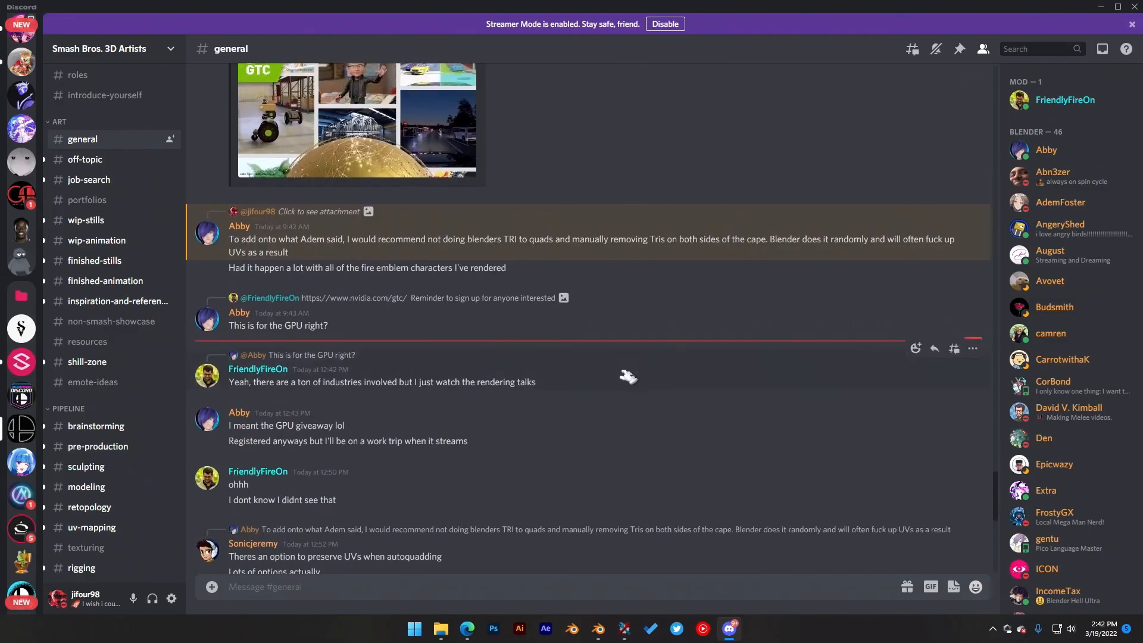
scroll(620, 378, down, 7)
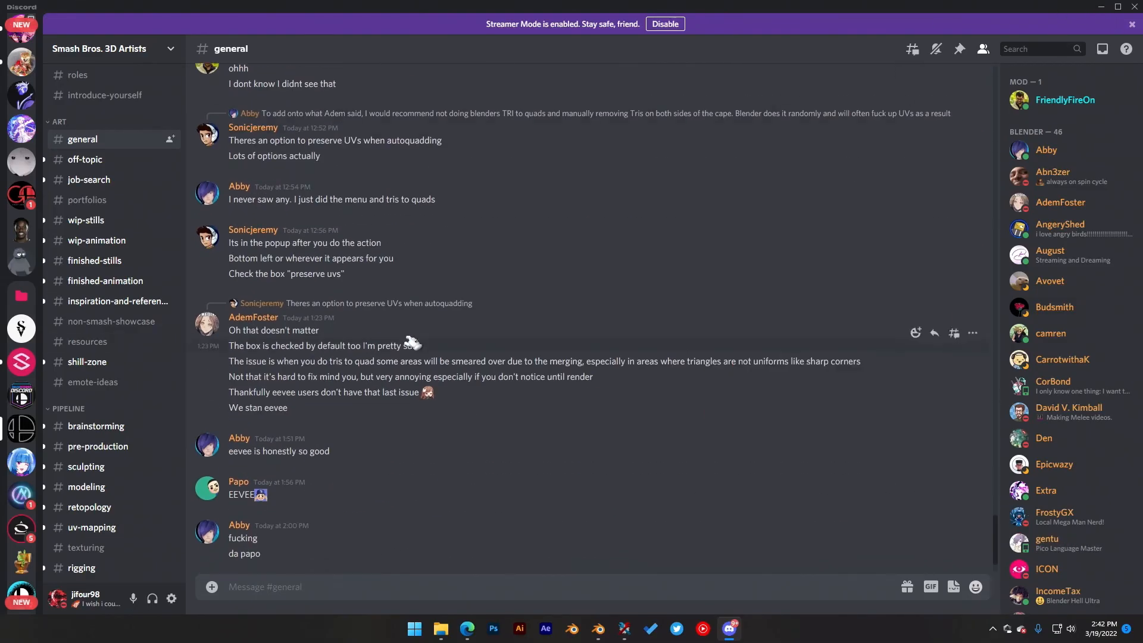
scroll(582, 464, up, 5)
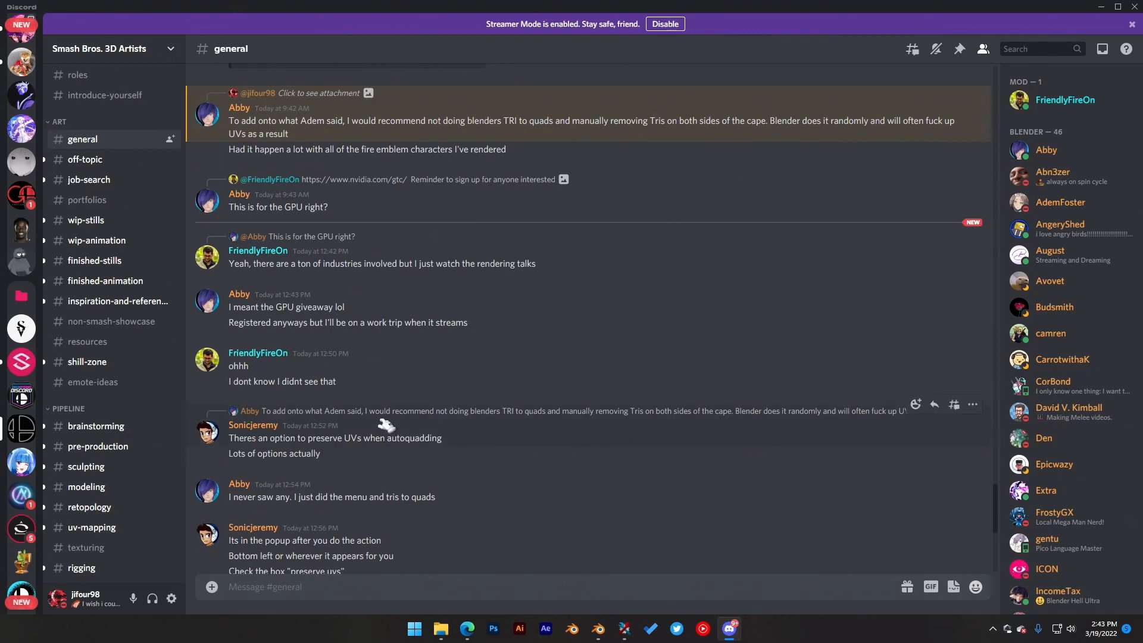